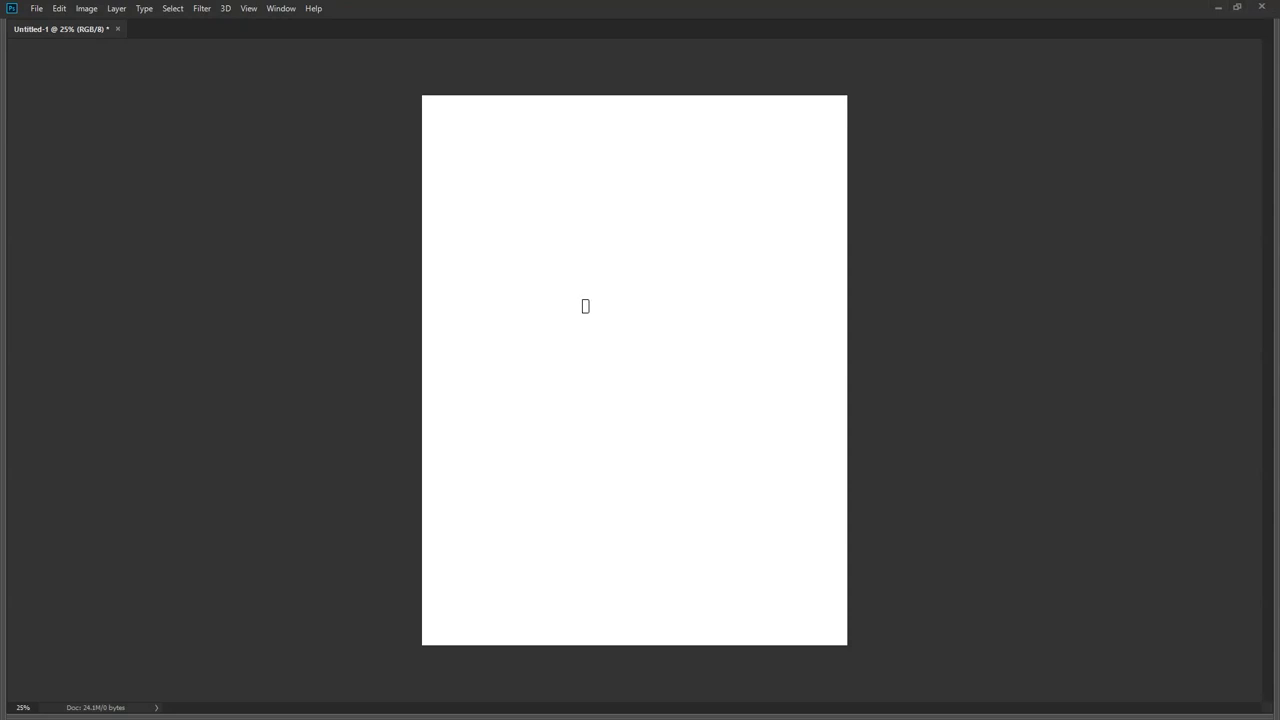
Step: Fill the blank canvas with a first black-and-white base using the Gradient tool, undoing the last gradient
{"action": "key", "text": "bracketright"}
{"action": "key", "text": "bracketright"}
{"action": "key", "text": "bracketright"}
{"action": "key", "text": "bracketright"}
{"action": "key", "text": "bracketright"}
{"action": "key", "text": "bracketright"}
{"action": "key", "text": "bracketright"}
{"action": "key", "text": "bracketright"}
{"action": "key", "text": "bracketright"}
{"action": "key", "text": "bracketright"}
{"action": "key", "text": "g"}
{"action": "mouse_move", "coordinate": [656, 261]}
{"action": "left_mouse_down"}
{"action": "mouse_move", "coordinate": [611, 491]}
{"action": "mouse_move", "coordinate": [621, 447]}
{"action": "mouse_move", "coordinate": [623, 551]}
{"action": "mouse_move", "coordinate": [606, 590]}
{"action": "left_mouse_up"}
{"action": "mouse_move", "coordinate": [595, 512]}
{"action": "left_mouse_down"}
{"action": "mouse_move", "coordinate": [600, 531]}
{"action": "mouse_move", "coordinate": [575, 555]}
{"action": "mouse_move", "coordinate": [604, 567]}
{"action": "left_mouse_up"}
{"action": "key", "text": "ctrl+z"}
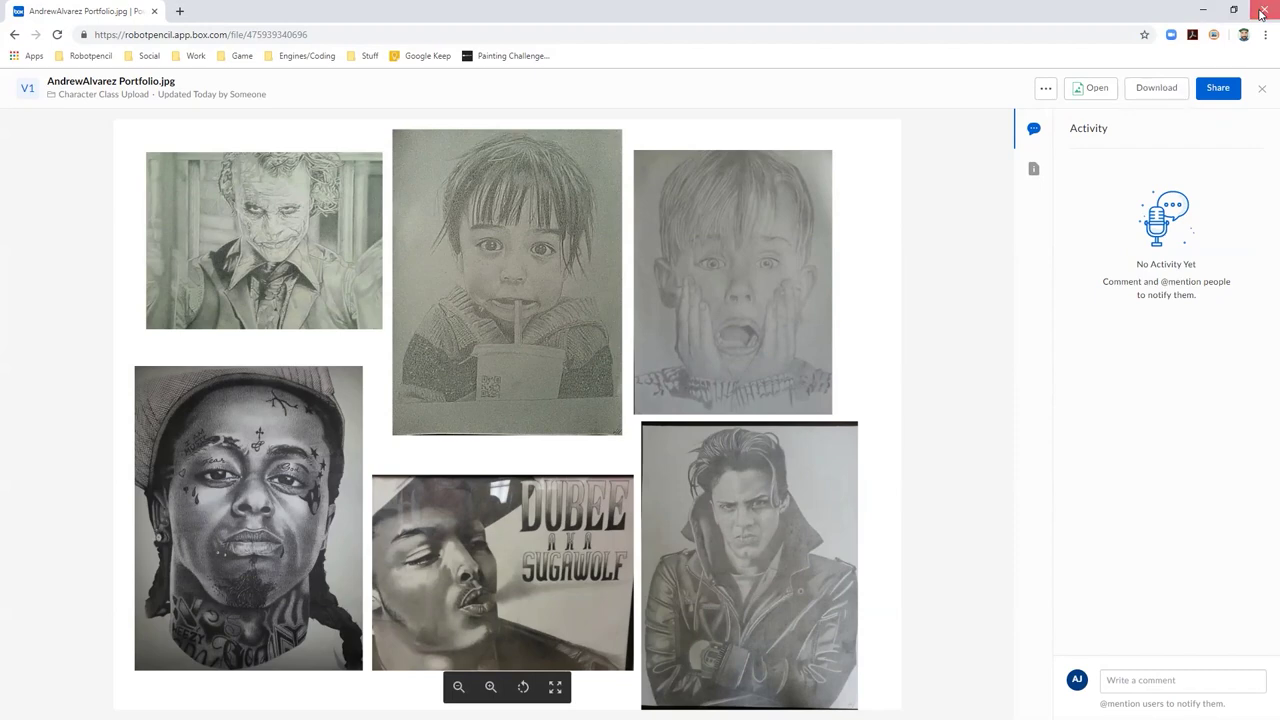
Step: Switch to Box in the browser, go back to the Character Class Upload folder and delete the portfolio image
{"action": "left_click", "coordinate": [14, 34]}
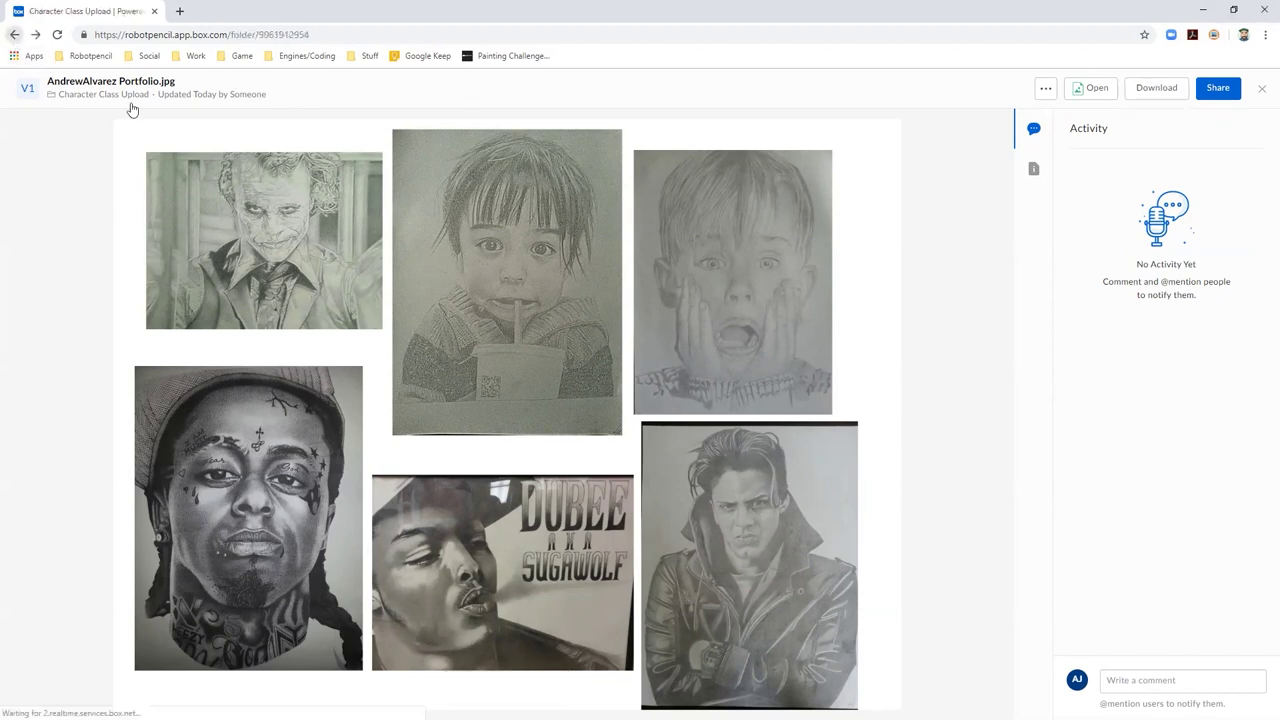
{"action": "left_click", "coordinate": [1118, 131]}
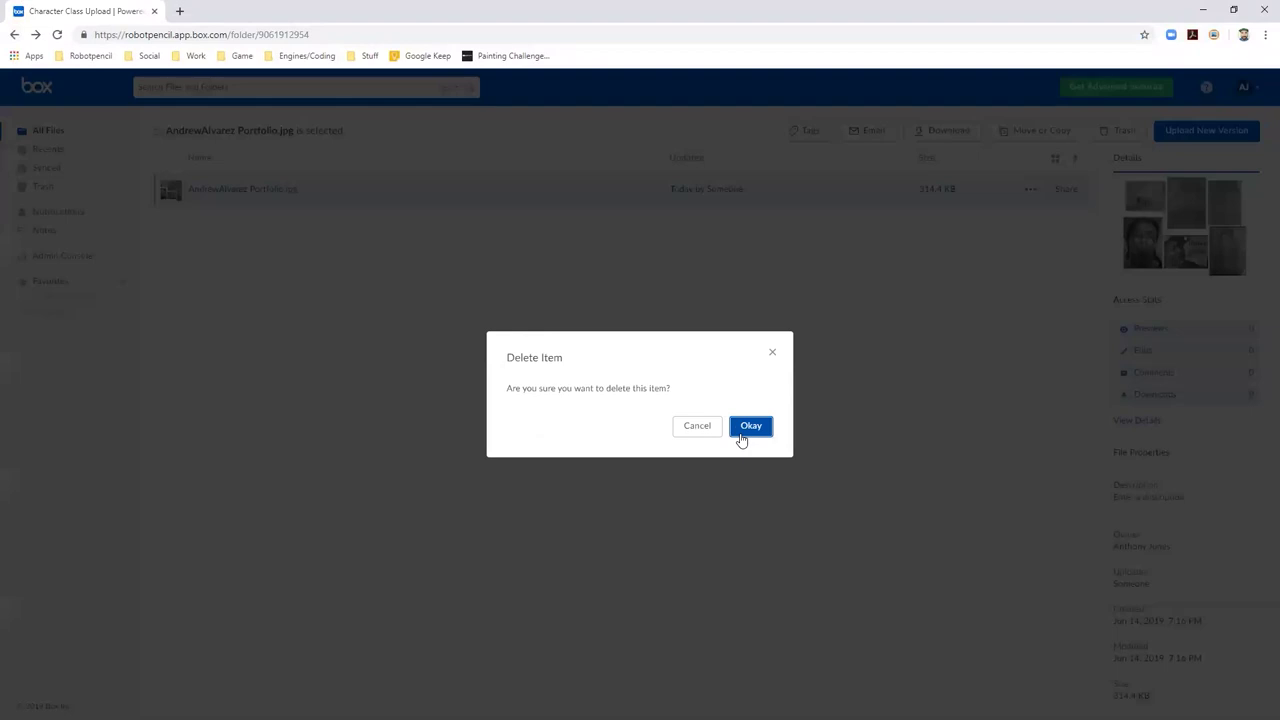
{"action": "left_click", "coordinate": [759, 436]}
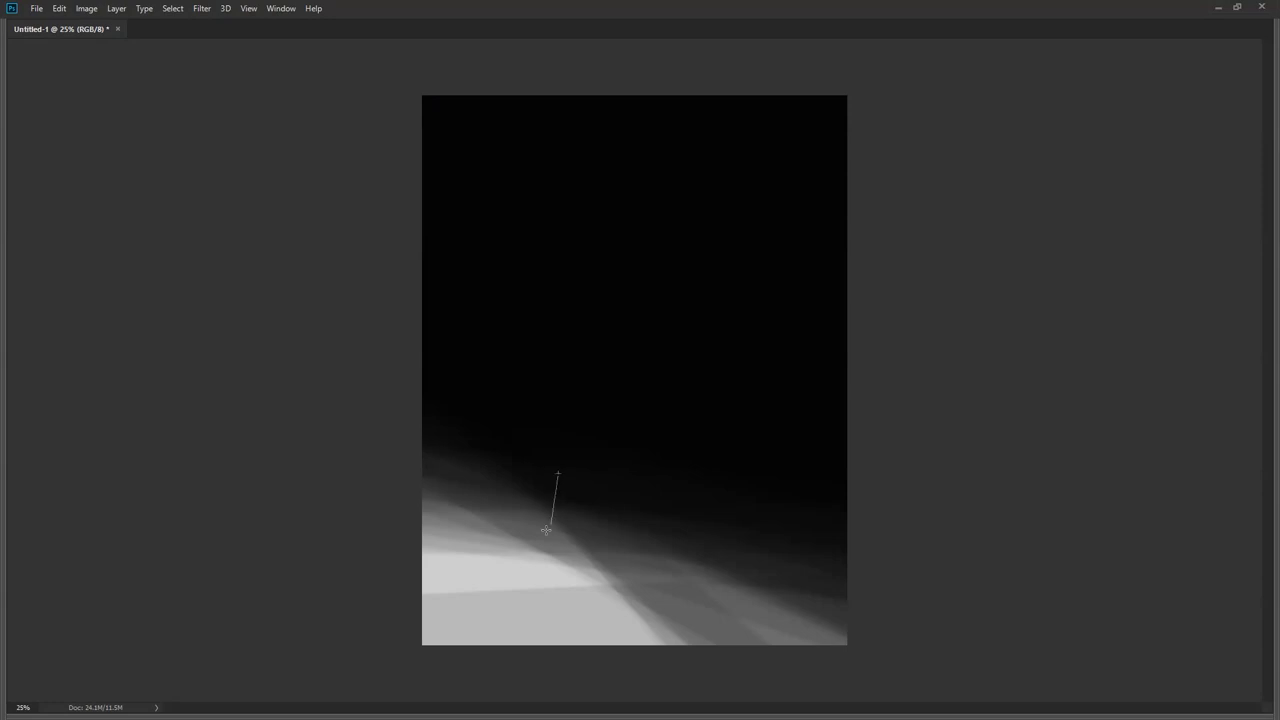
Step: Layer short gradients at varied angles over the lower canvas to form overlapping grey light shapes, undoing the last one
{"action": "left_click_drag", "start_coordinate": [445, 489], "coordinate": [450, 565]}
{"action": "left_click_drag", "start_coordinate": [362, 554], "coordinate": [486, 676]}
{"action": "left_click_drag", "start_coordinate": [496, 325], "coordinate": [634, 600]}
{"action": "left_click_drag", "start_coordinate": [706, 373], "coordinate": [670, 620]}
{"action": "left_click_drag", "start_coordinate": [671, 552], "coordinate": [718, 336]}
{"action": "left_click_drag", "start_coordinate": [660, 528], "coordinate": [690, 340]}
{"action": "left_click_drag", "start_coordinate": [645, 547], "coordinate": [660, 334]}
{"action": "key", "text": "ctrl+z"}
Step: Show the canvas full screen and paint rough texture over the grey horizon with a splatter brush from AJ - Brush Sets
{"action": "key", "text": "b"}
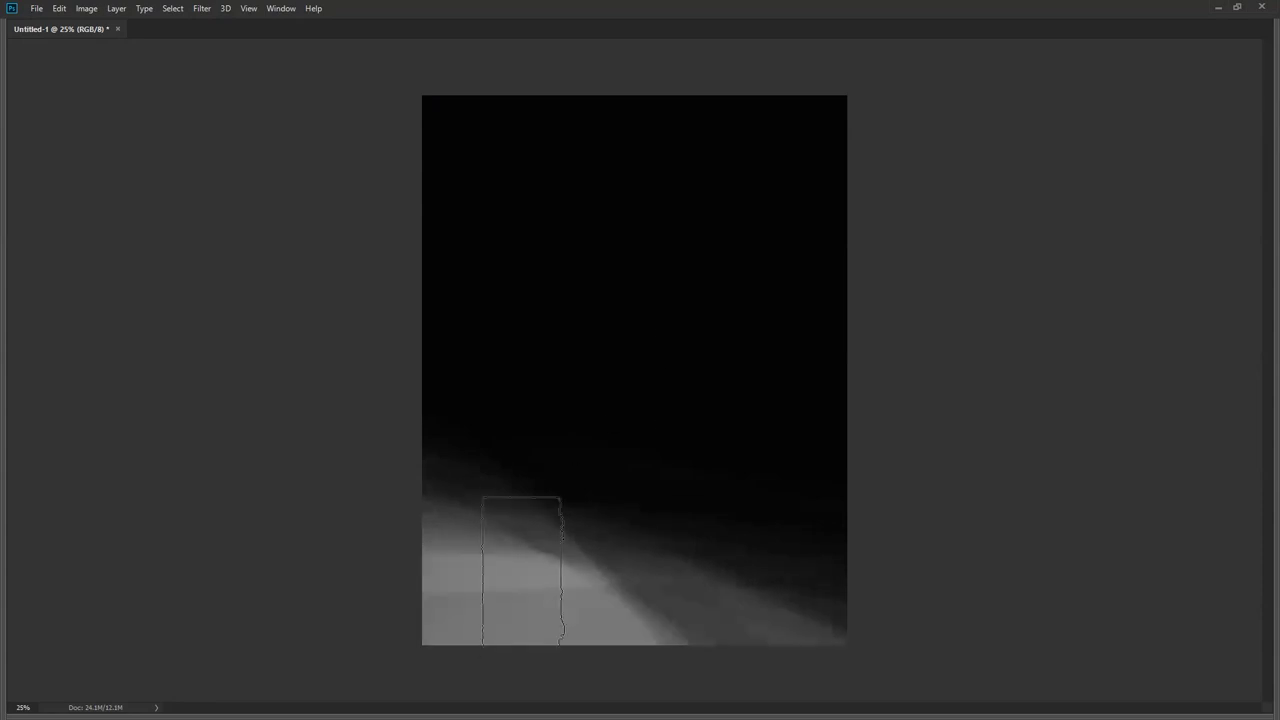
{"action": "right_click", "coordinate": [522, 570]}
{"action": "left_click", "coordinate": [881, 272]}
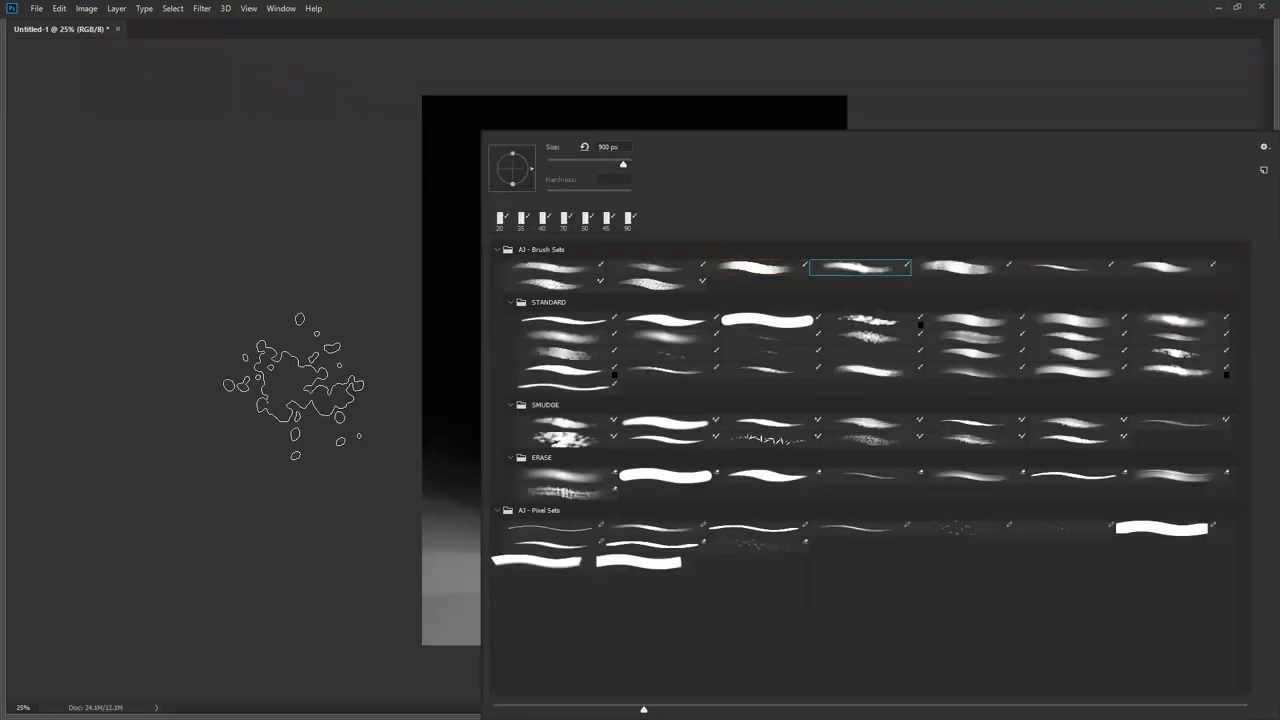
{"action": "left_click", "coordinate": [308, 381]}
{"action": "key", "text": "f"}
{"action": "left_click_drag", "start_coordinate": [634, 359], "coordinate": [630, 296]}
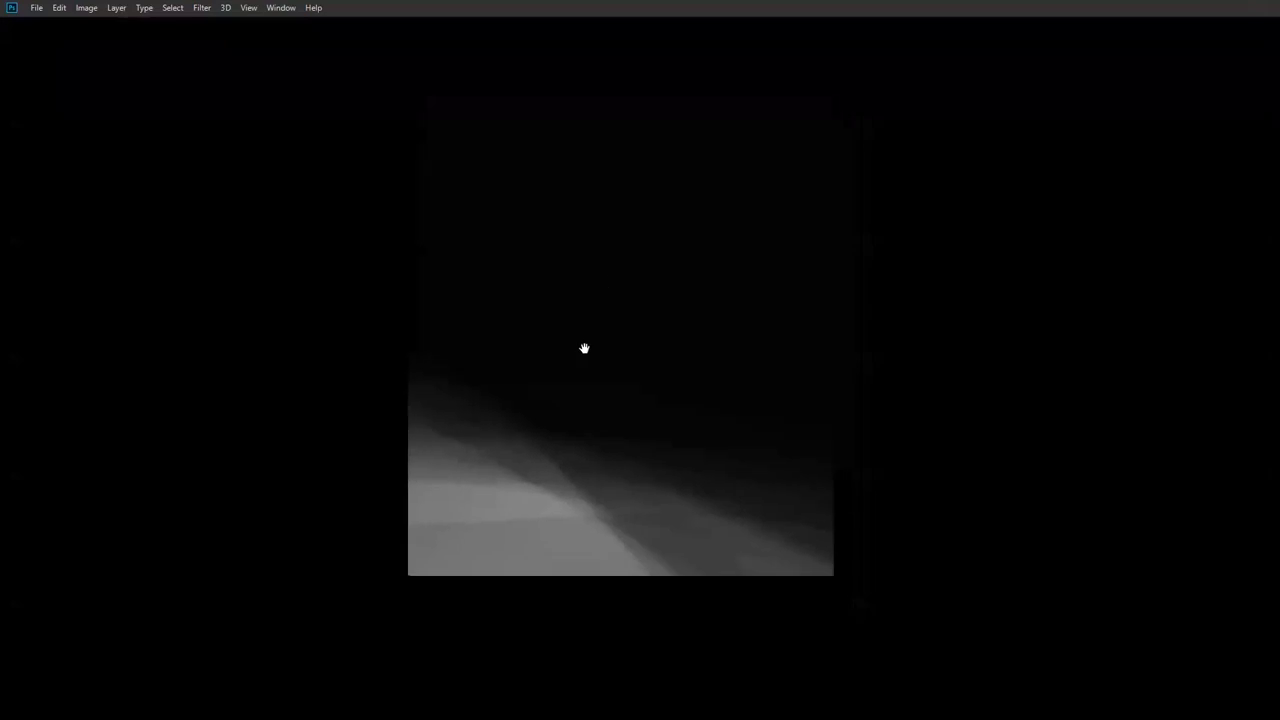
{"action": "mouse_move", "coordinate": [762, 532]}
{"action": "left_mouse_down"}
{"action": "mouse_move", "coordinate": [270, 442]}
{"action": "mouse_move", "coordinate": [892, 537]}
{"action": "left_mouse_up"}
{"action": "key", "text": "]"}
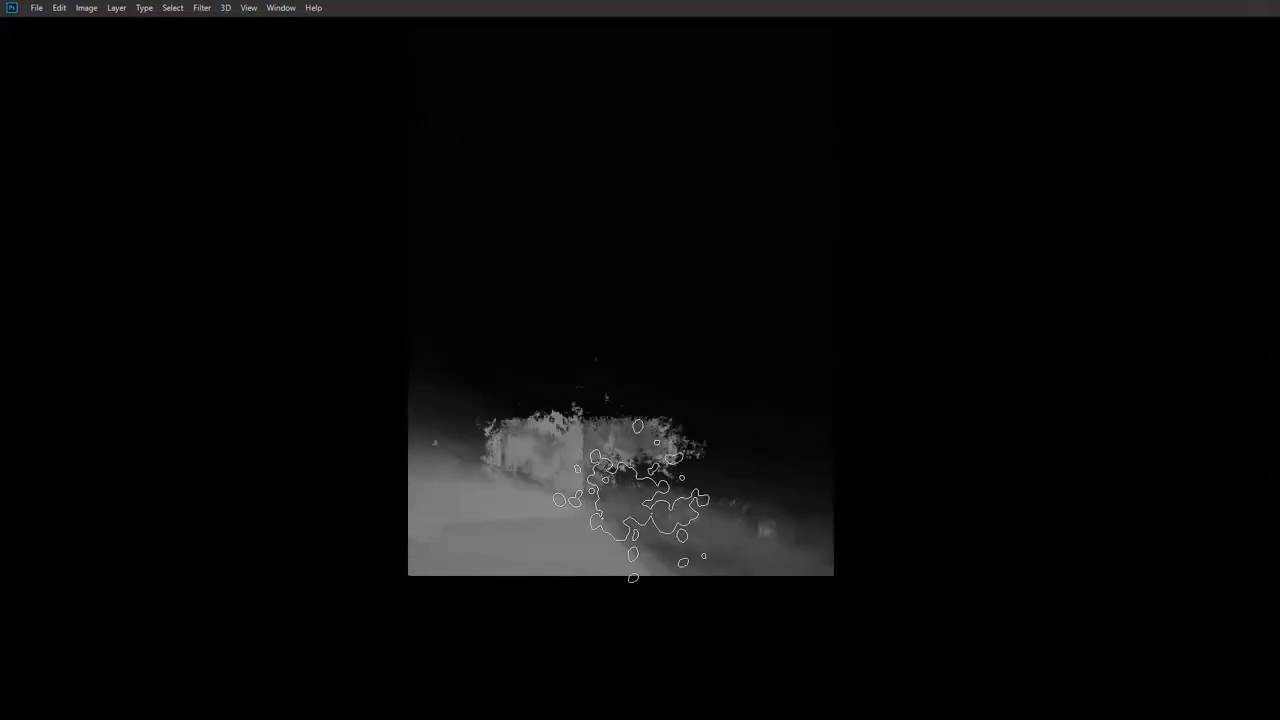
Step: Paint dark and light textured streaks along the horizon with a smaller splatter brush, undoing the first trial stroke
{"action": "right_click", "coordinate": [686, 443]}
{"action": "left_click", "coordinate": [769, 268]}
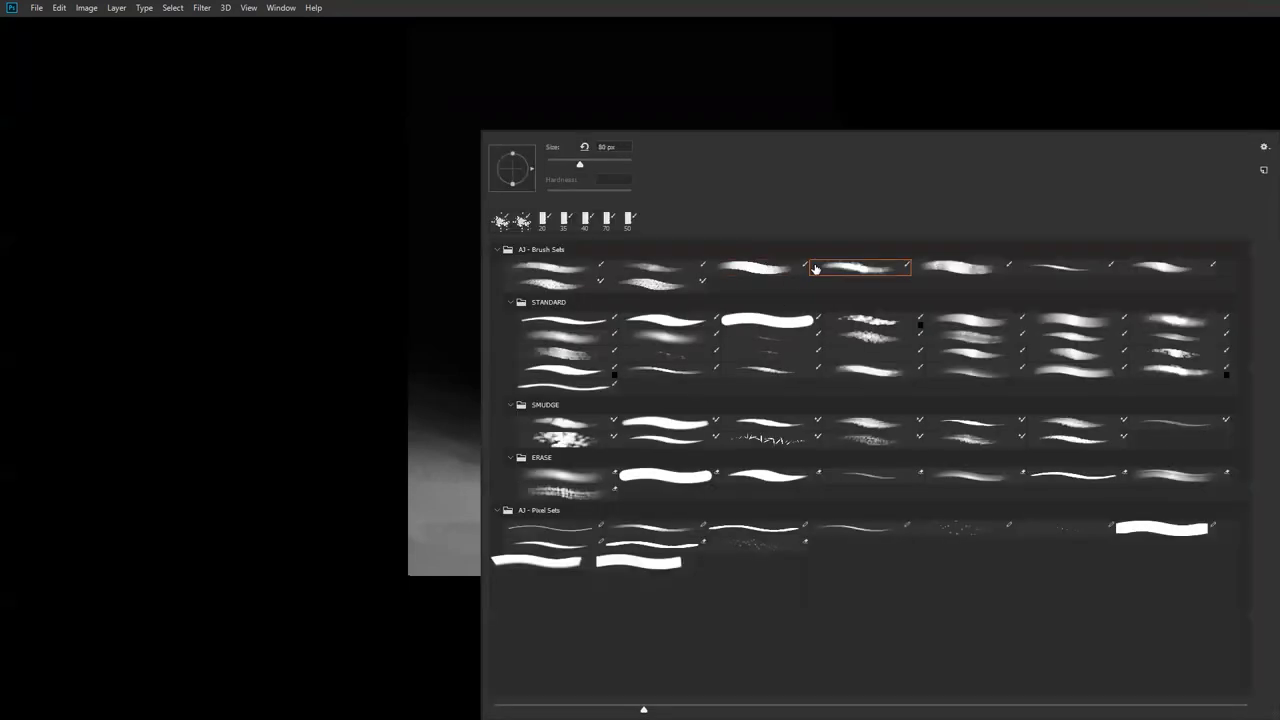
{"action": "left_click", "coordinate": [394, 540]}
{"action": "mouse_move", "coordinate": [704, 493]}
{"action": "left_mouse_down"}
{"action": "mouse_move", "coordinate": [458, 466]}
{"action": "mouse_move", "coordinate": [536, 456]}
{"action": "mouse_move", "coordinate": [798, 504]}
{"action": "mouse_move", "coordinate": [428, 472]}
{"action": "mouse_move", "coordinate": [530, 424]}
{"action": "mouse_move", "coordinate": [707, 496]}
{"action": "mouse_move", "coordinate": [625, 491]}
{"action": "left_mouse_up"}
{"action": "key", "text": "ctrl+z"}
{"action": "key", "text": "bracketleft"}
{"action": "key", "text": "bracketleft"}
{"action": "key", "text": "bracketleft"}
{"action": "key", "text": "bracketleft"}
{"action": "key", "text": "bracketleft"}
{"action": "mouse_move", "coordinate": [486, 476]}
{"action": "left_mouse_down"}
{"action": "mouse_move", "coordinate": [576, 467]}
{"action": "mouse_move", "coordinate": [408, 437]}
{"action": "mouse_move", "coordinate": [652, 462]}
{"action": "mouse_move", "coordinate": [684, 480]}
{"action": "mouse_move", "coordinate": [460, 434]}
{"action": "mouse_move", "coordinate": [789, 471]}
{"action": "left_mouse_up"}
{"action": "mouse_move", "coordinate": [617, 429]}
{"action": "left_mouse_down"}
{"action": "mouse_move", "coordinate": [806, 486]}
{"action": "mouse_move", "coordinate": [429, 413]}
{"action": "mouse_move", "coordinate": [817, 506]}
{"action": "left_mouse_up"}
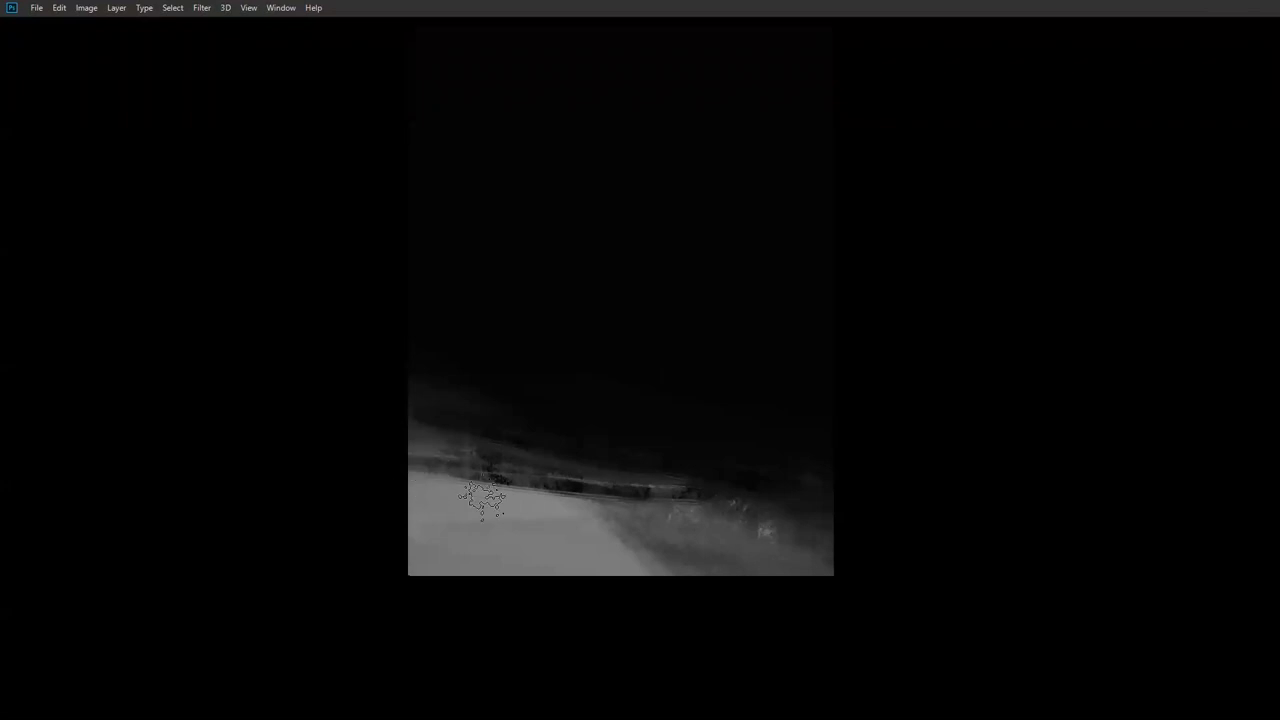
{"action": "mouse_move", "coordinate": [530, 485]}
{"action": "left_mouse_down"}
{"action": "mouse_move", "coordinate": [496, 482]}
{"action": "mouse_move", "coordinate": [566, 489]}
{"action": "left_mouse_up"}
Step: Soften the streaks along the horizon with the soft round Standard brush, sampling dark greys from the painting
{"action": "right_click", "coordinate": [669, 458]}
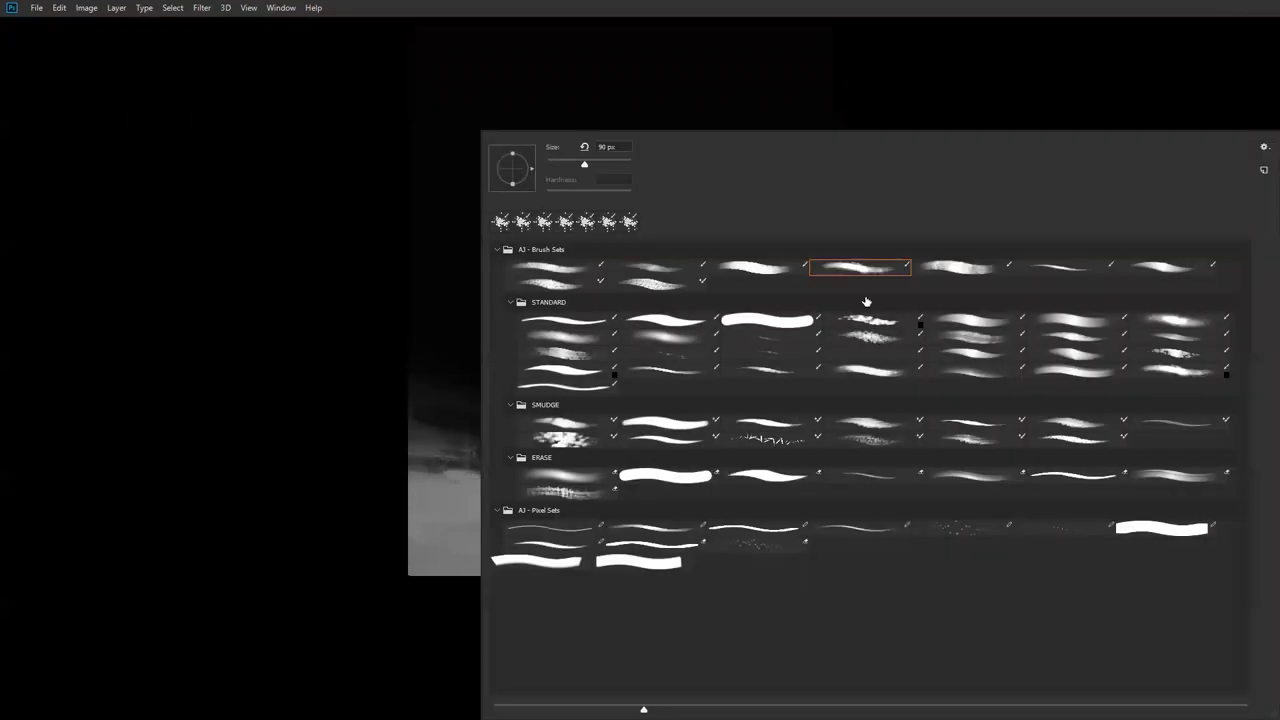
{"action": "left_click", "coordinate": [1180, 325]}
{"action": "left_click", "coordinate": [346, 517]}
{"action": "mouse_move", "coordinate": [702, 550]}
{"action": "left_mouse_down"}
{"action": "mouse_move", "coordinate": [314, 440]}
{"action": "mouse_move", "coordinate": [824, 506]}
{"action": "mouse_move", "coordinate": [604, 449]}
{"action": "mouse_move", "coordinate": [722, 456]}
{"action": "left_mouse_up"}
{"action": "left_click", "coordinate": [638, 406], "text": "alt"}
{"action": "left_click", "coordinate": [551, 419], "text": "alt"}
{"action": "mouse_move", "coordinate": [551, 419]}
{"action": "left_mouse_down"}
{"action": "mouse_move", "coordinate": [457, 428]}
{"action": "mouse_move", "coordinate": [403, 409]}
{"action": "mouse_move", "coordinate": [418, 399]}
{"action": "mouse_move", "coordinate": [501, 422]}
{"action": "left_mouse_up"}
Step: Resize the soft brush, sample a mid grey near the canvas's left edge and blend it into the horizon there
{"action": "key", "text": "["}
{"action": "key", "text": "["}
{"action": "key", "text": "["}
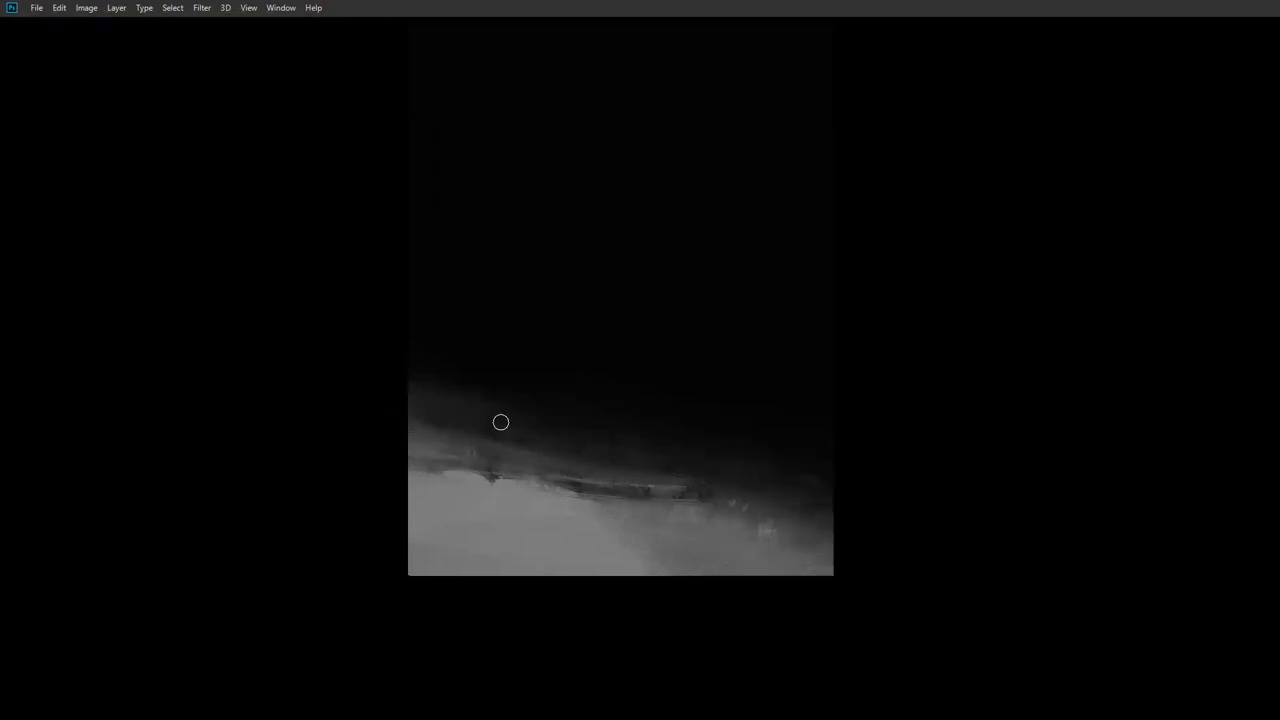
{"action": "key", "text": "]"}
{"action": "key", "text": "]"}
{"action": "key", "text": "]"}
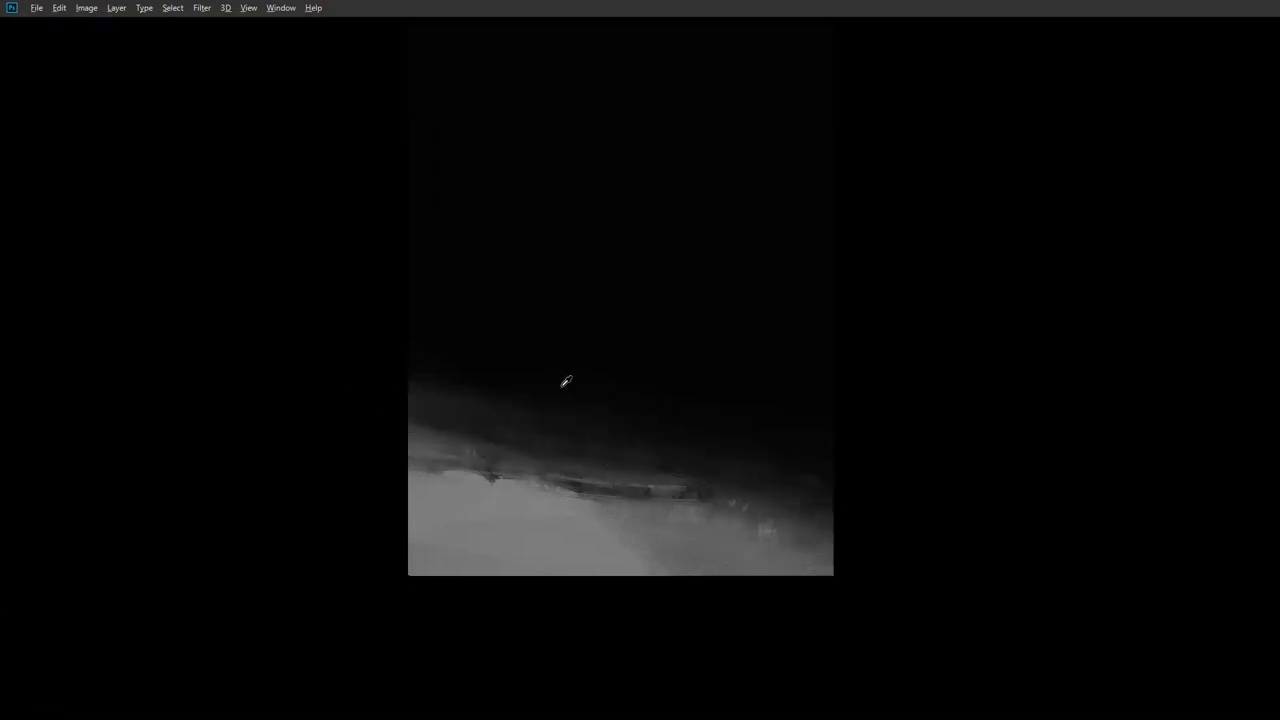
{"action": "left_click", "coordinate": [417, 441], "text": "alt"}
{"action": "mouse_move", "coordinate": [402, 429]}
{"action": "left_mouse_down"}
{"action": "mouse_move", "coordinate": [631, 471]}
{"action": "mouse_move", "coordinate": [799, 529]}
{"action": "mouse_move", "coordinate": [523, 514]}
{"action": "mouse_move", "coordinate": [693, 578]}
{"action": "mouse_move", "coordinate": [457, 491]}
{"action": "mouse_move", "coordinate": [863, 577]}
{"action": "mouse_move", "coordinate": [409, 457]}
{"action": "left_mouse_up"}
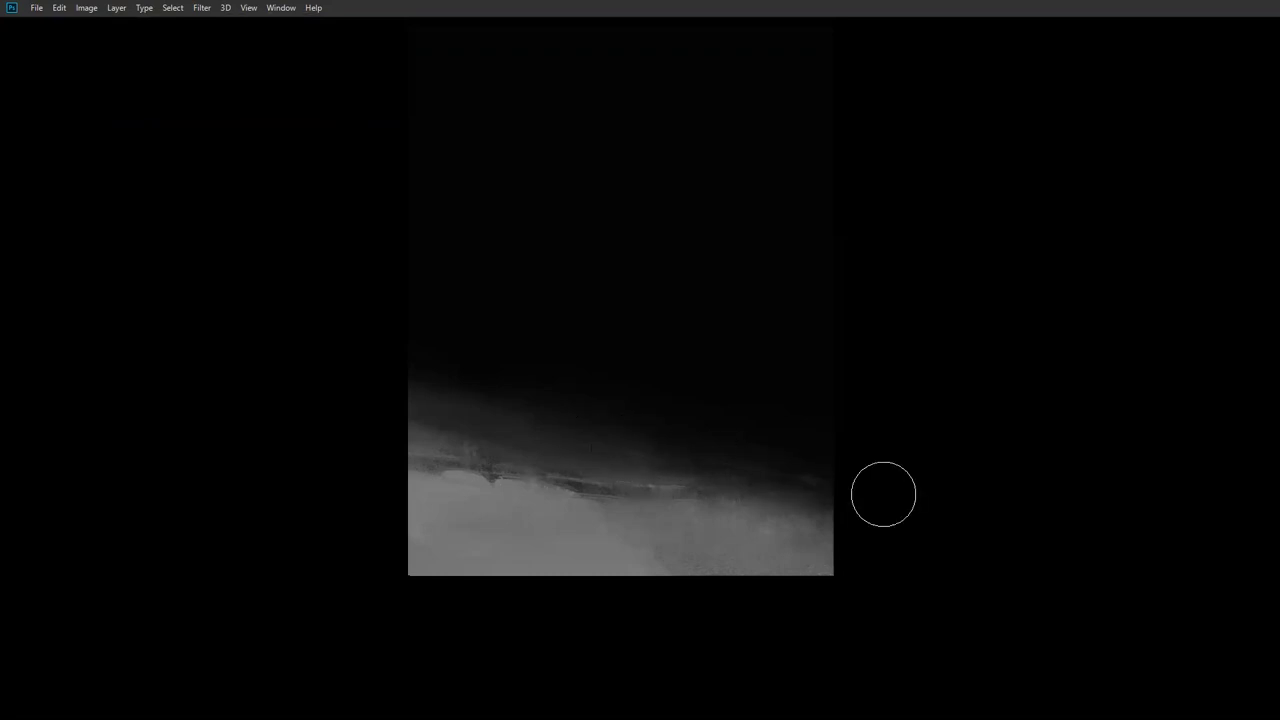
Step: Paint overlapping grey bands along the horizon and smooth the ground with the triangular Standard brush, using tones sampled from the canvas
{"action": "right_click", "coordinate": [686, 482]}
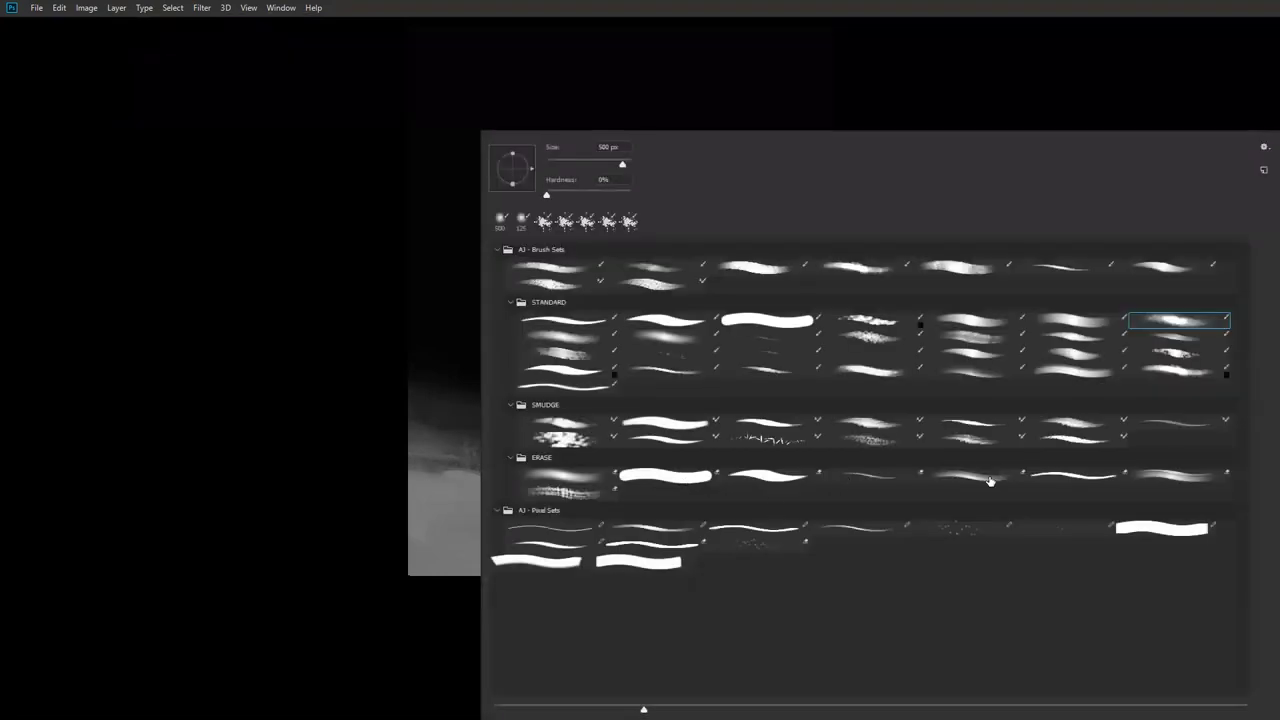
{"action": "left_click", "coordinate": [1095, 349]}
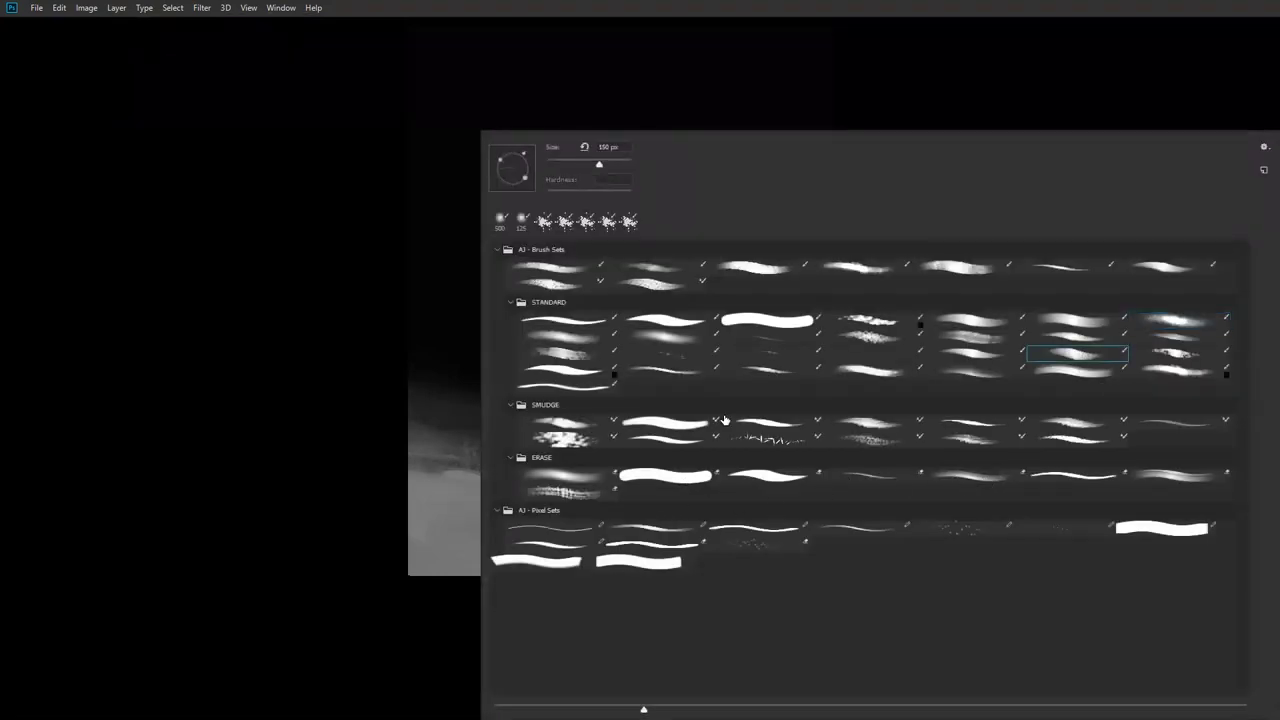
{"action": "left_click", "coordinate": [362, 482]}
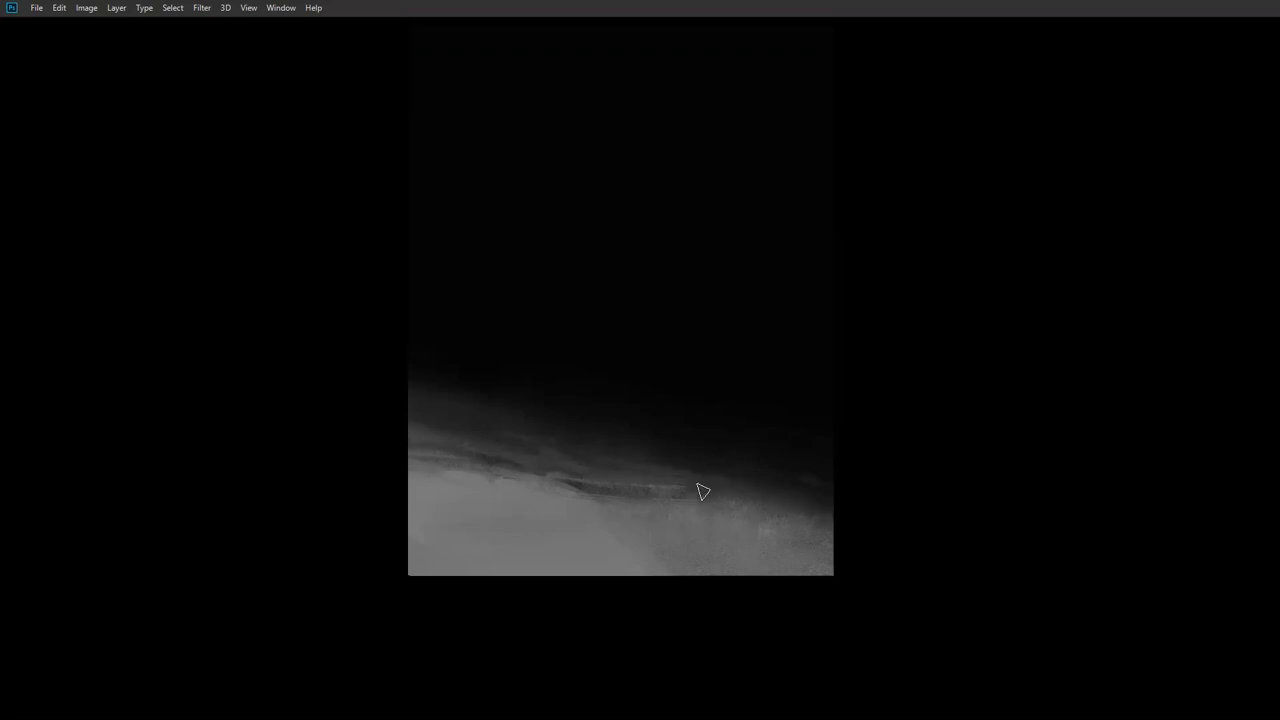
{"action": "left_click", "coordinate": [580, 504], "text": "alt"}
{"action": "mouse_move", "coordinate": [594, 499]}
{"action": "left_mouse_down"}
{"action": "mouse_move", "coordinate": [646, 488]}
{"action": "mouse_move", "coordinate": [694, 502]}
{"action": "left_mouse_up"}
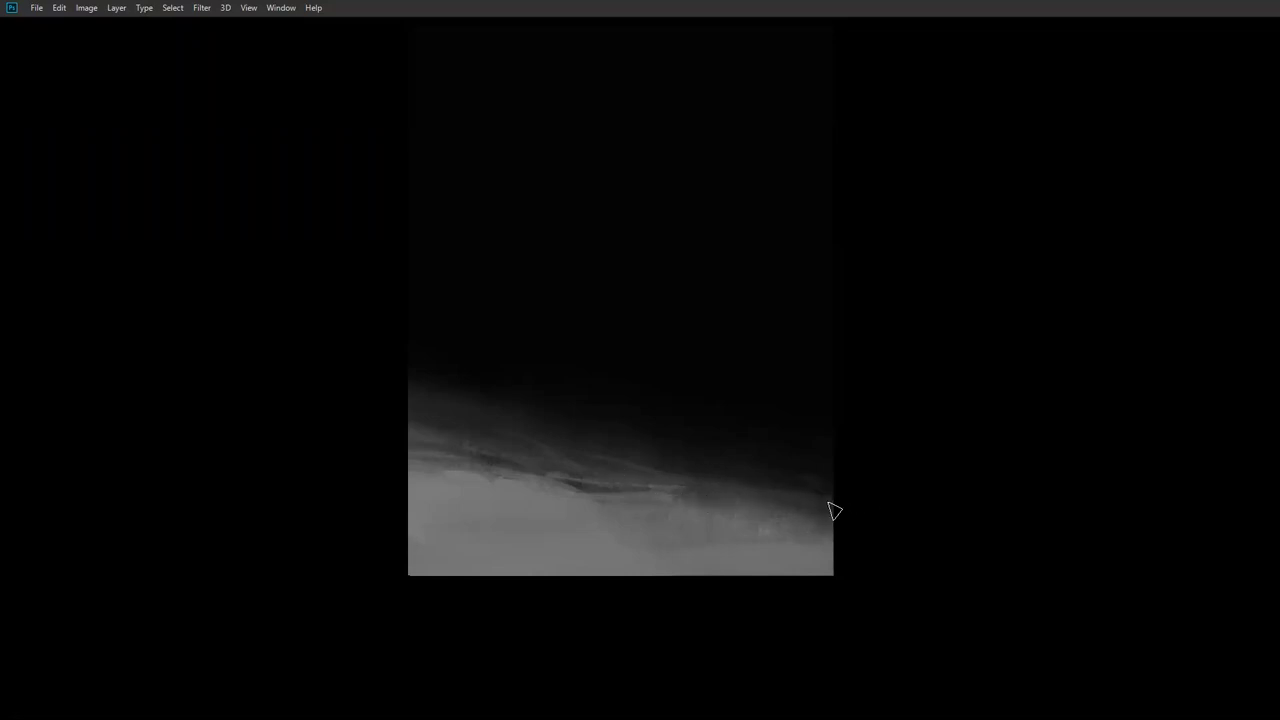
{"action": "left_click_drag", "start_coordinate": [846, 482], "coordinate": [619, 443]}
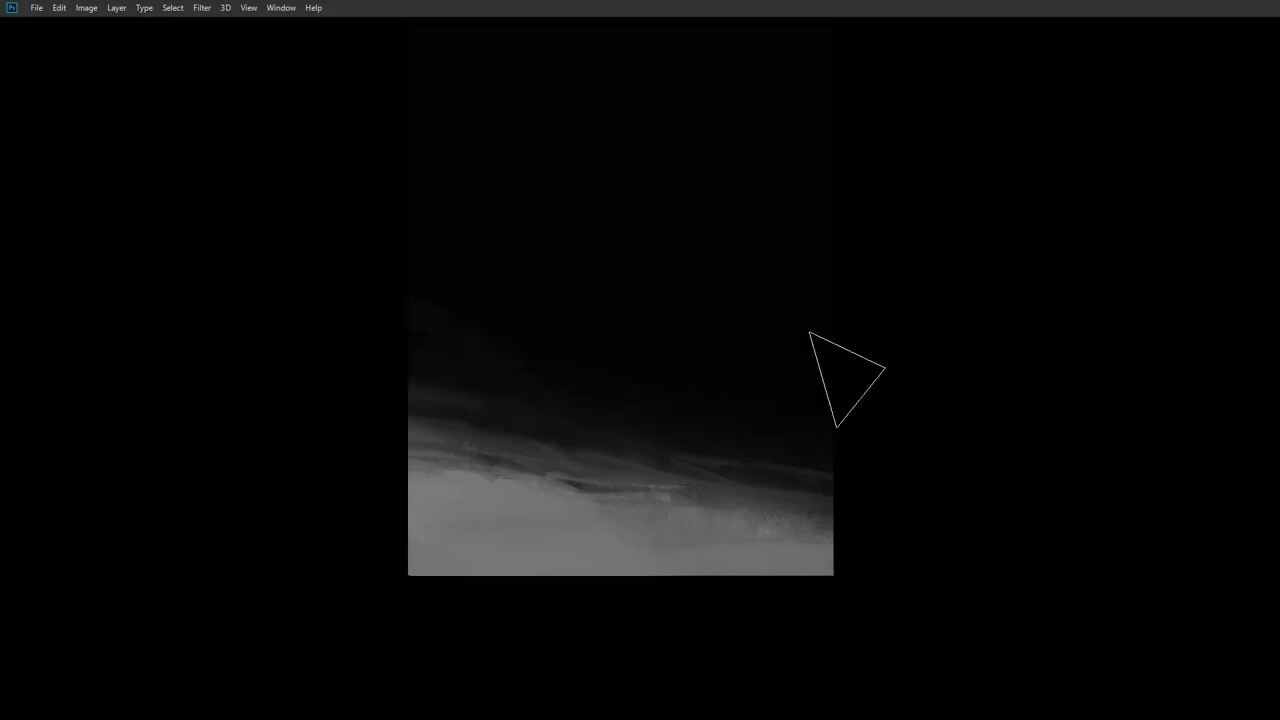
{"action": "left_click", "coordinate": [797, 385], "text": "alt"}
{"action": "left_click_drag", "start_coordinate": [639, 517], "coordinate": [657, 541]}
{"action": "left_click_drag", "start_coordinate": [590, 590], "coordinate": [636, 452]}
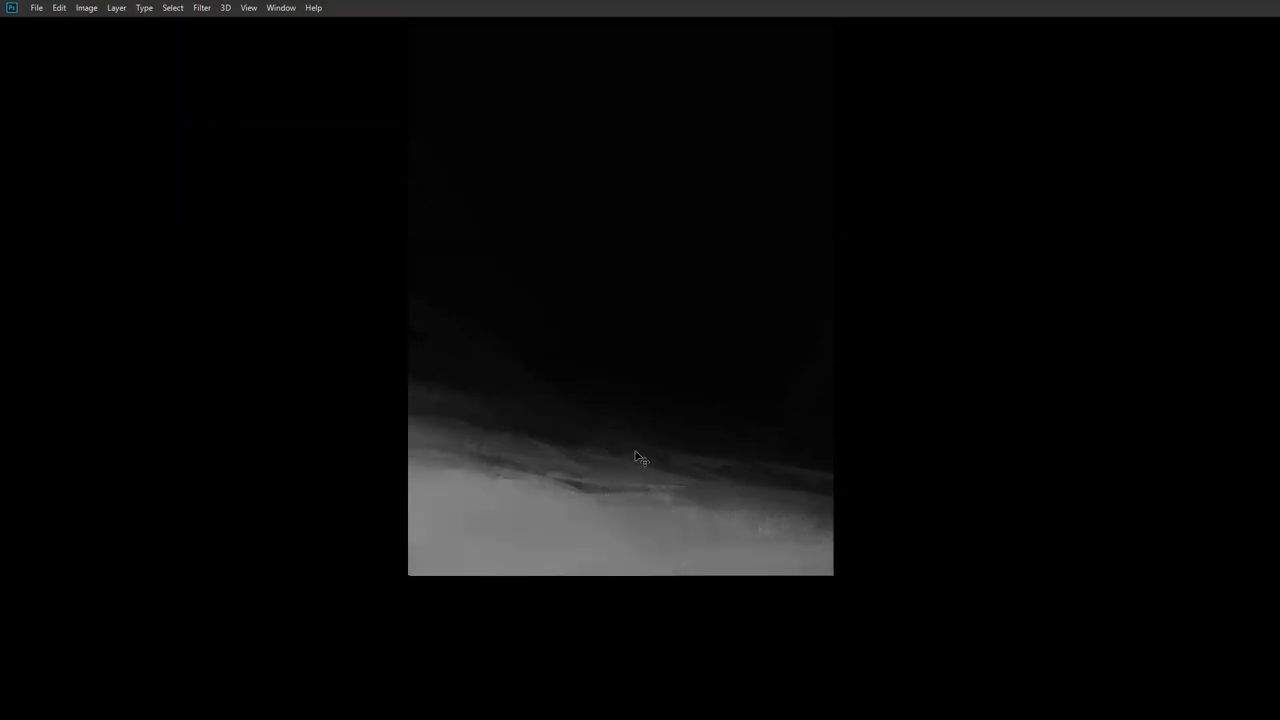
Step: Tint the painting green with Color Balance, shifting midtones and shadows toward cyan and highlights toward yellow
{"action": "key", "text": "ctrl+b"}
{"action": "left_click", "coordinate": [904, 375]}
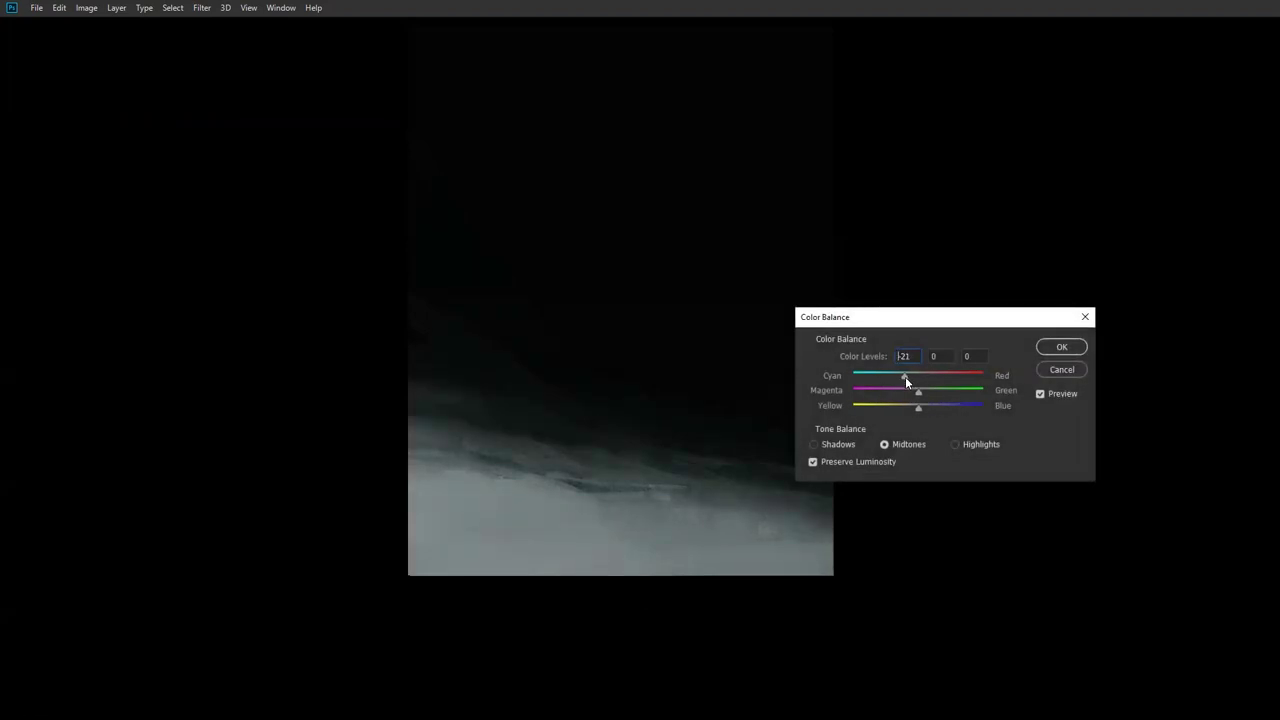
{"action": "mouse_move", "coordinate": [901, 375]}
{"action": "left_mouse_down"}
{"action": "mouse_move", "coordinate": [893, 404]}
{"action": "mouse_move", "coordinate": [925, 391]}
{"action": "mouse_move", "coordinate": [909, 392]}
{"action": "left_mouse_up"}
{"action": "left_click", "coordinate": [856, 444]}
{"action": "left_click_drag", "start_coordinate": [909, 379], "coordinate": [914, 404]}
{"action": "left_click", "coordinate": [966, 447]}
{"action": "left_click_drag", "start_coordinate": [913, 379], "coordinate": [905, 410]}
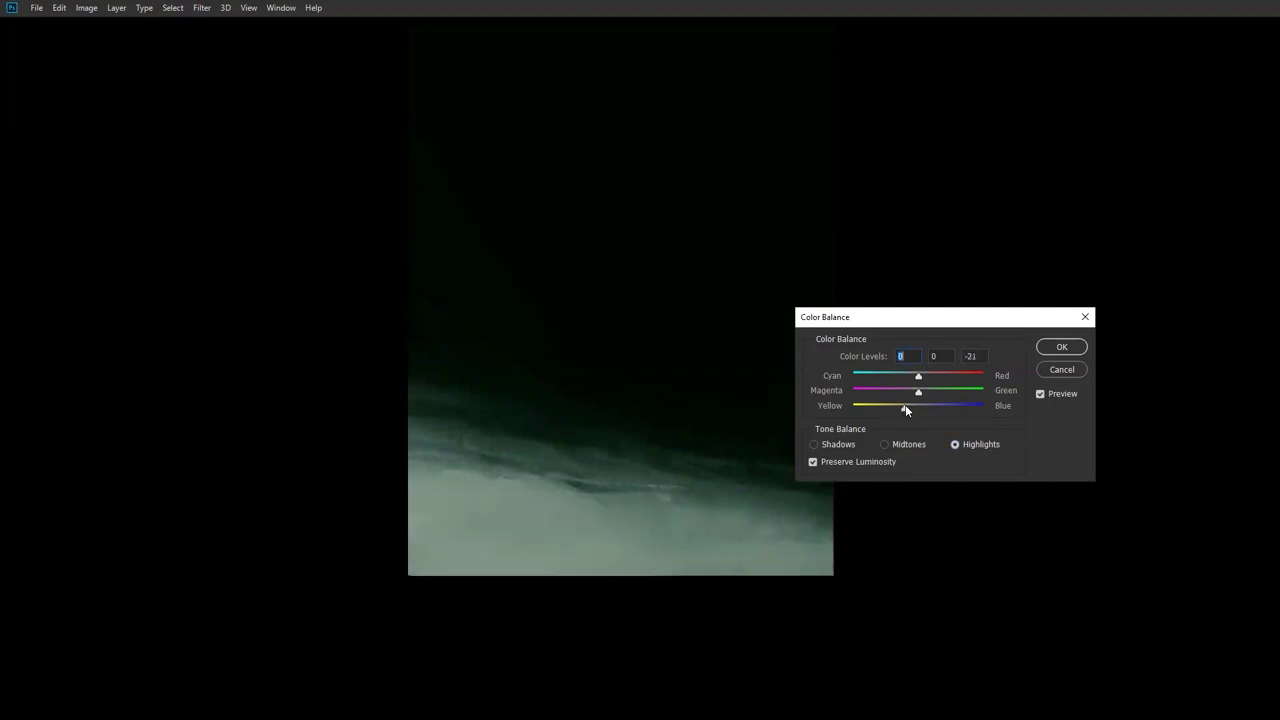
{"action": "left_click", "coordinate": [897, 407]}
{"action": "left_click", "coordinate": [1073, 346]}
Step: Add subtle texture marks across the pale ground and below the horizon with the rough bristle brush from the Standard set
{"action": "right_click", "coordinate": [521, 551]}
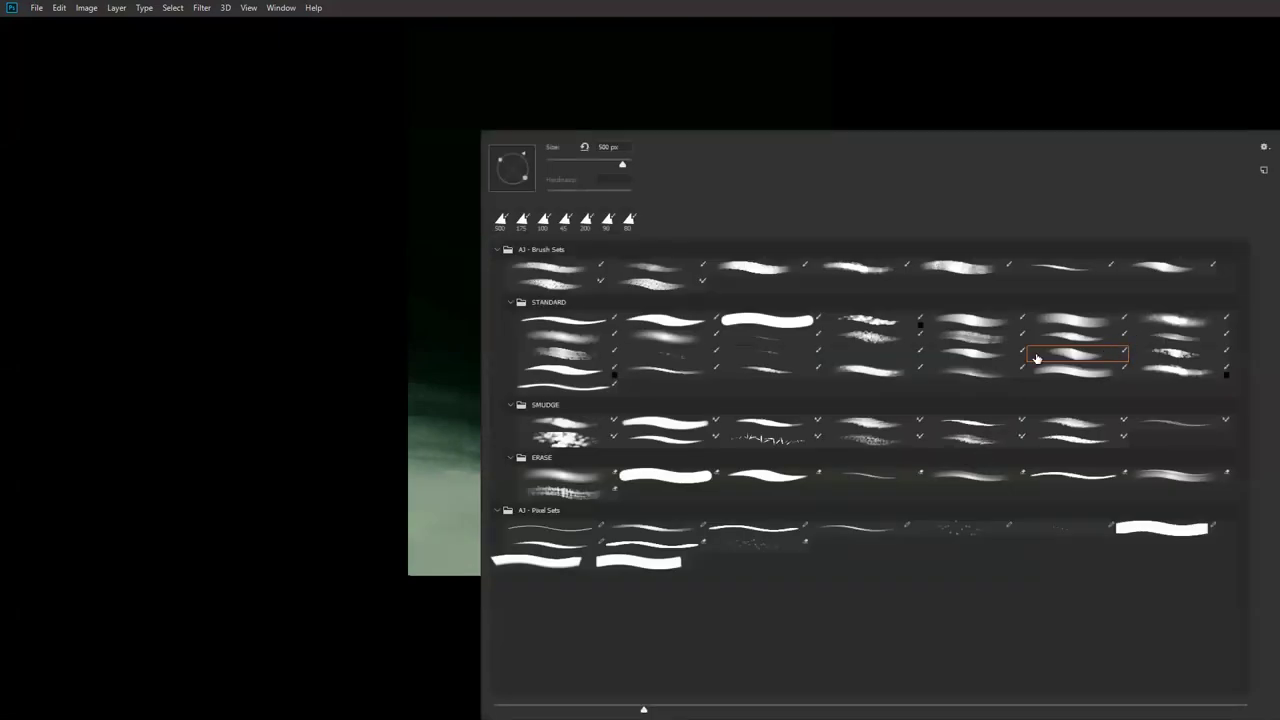
{"action": "left_click", "coordinate": [578, 358]}
{"action": "left_click", "coordinate": [445, 492]}
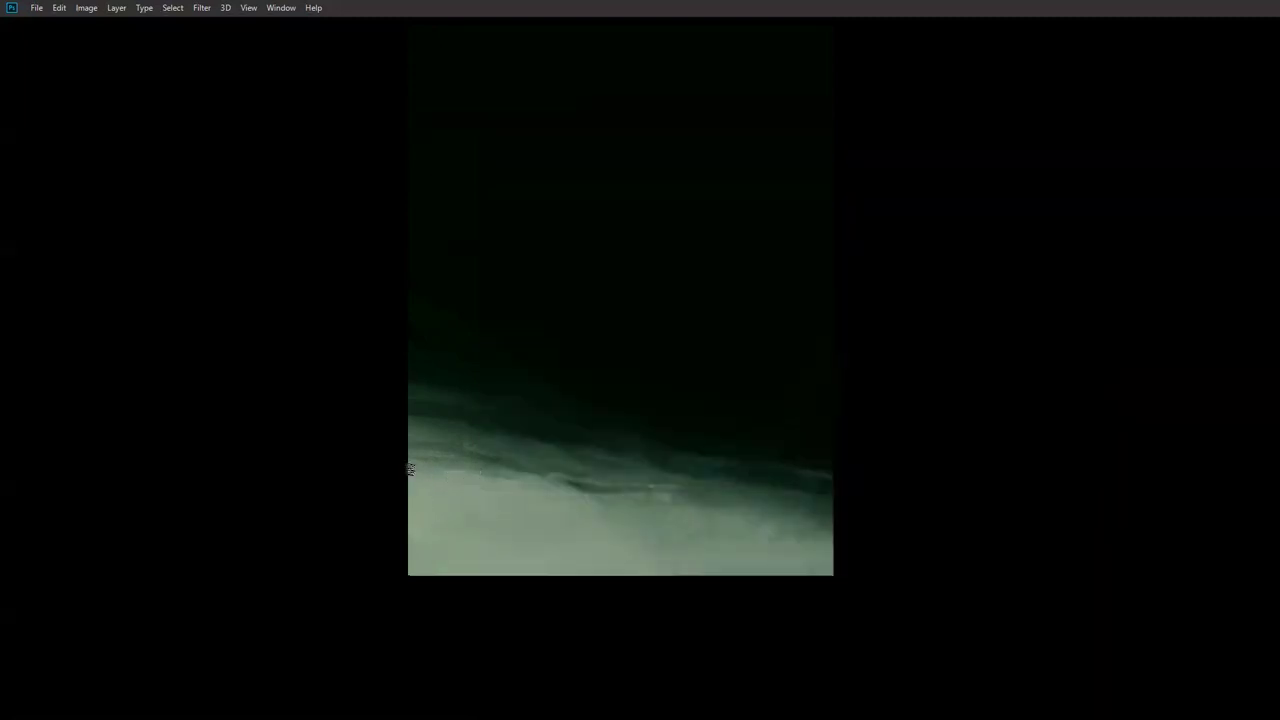
{"action": "left_click_drag", "start_coordinate": [648, 493], "coordinate": [547, 480]}
{"action": "mouse_move", "coordinate": [748, 486]}
{"action": "left_mouse_down"}
{"action": "mouse_move", "coordinate": [766, 503]}
{"action": "mouse_move", "coordinate": [694, 514]}
{"action": "mouse_move", "coordinate": [846, 534]}
{"action": "mouse_move", "coordinate": [828, 552]}
{"action": "mouse_move", "coordinate": [486, 509]}
{"action": "mouse_move", "coordinate": [869, 574]}
{"action": "left_mouse_up"}
{"action": "mouse_move", "coordinate": [492, 514]}
{"action": "left_mouse_down"}
{"action": "mouse_move", "coordinate": [764, 563]}
{"action": "mouse_move", "coordinate": [534, 485]}
{"action": "mouse_move", "coordinate": [615, 524]}
{"action": "mouse_move", "coordinate": [408, 495]}
{"action": "mouse_move", "coordinate": [844, 574]}
{"action": "mouse_move", "coordinate": [632, 574]}
{"action": "mouse_move", "coordinate": [685, 534]}
{"action": "mouse_move", "coordinate": [832, 548]}
{"action": "mouse_move", "coordinate": [597, 515]}
{"action": "mouse_move", "coordinate": [697, 524]}
{"action": "mouse_move", "coordinate": [794, 498]}
{"action": "left_mouse_up"}
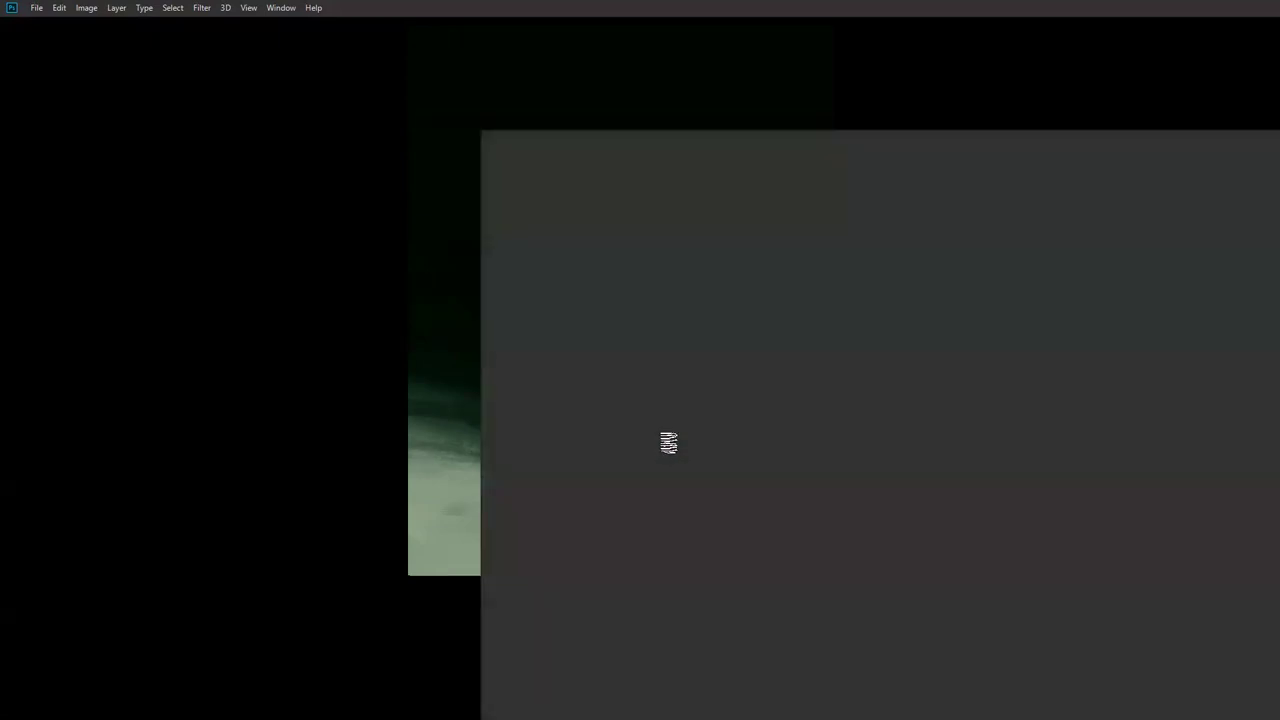
Step: Paint a dark green slope rising toward the canvas's left edge with the triangular Standard brush, undoing the last stroke
{"action": "right_click", "coordinate": [666, 440]}
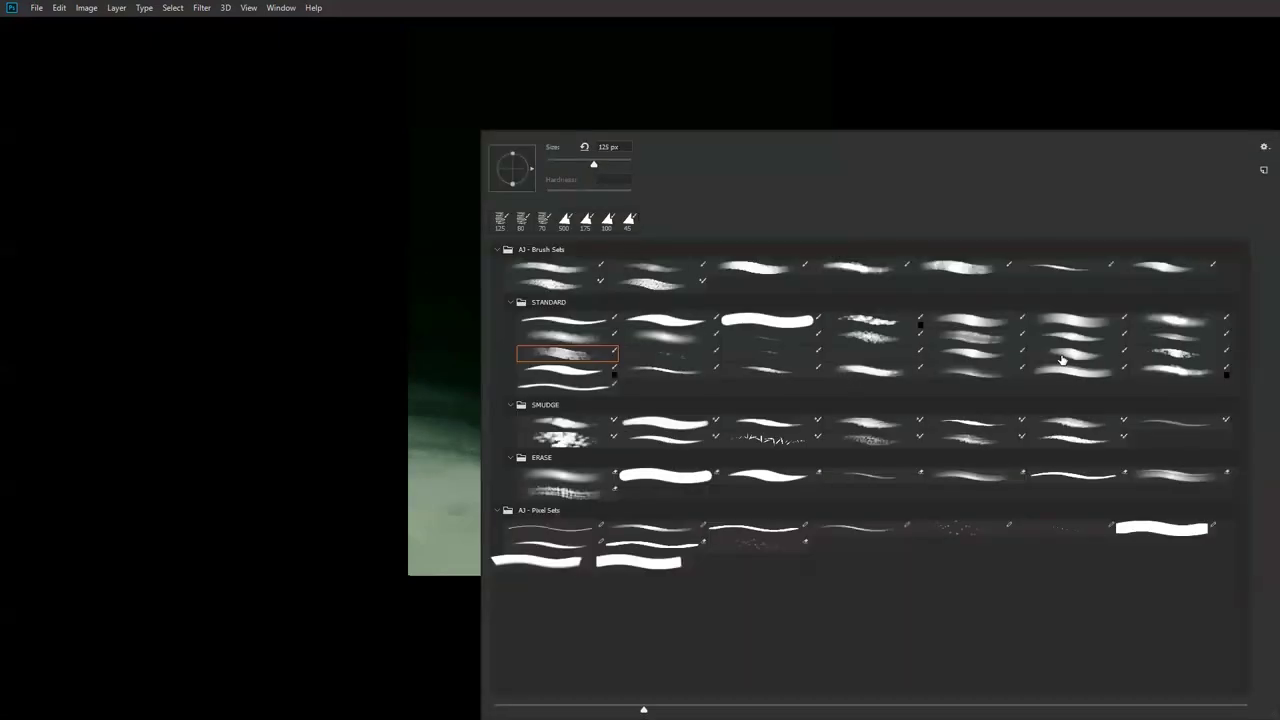
{"action": "left_click", "coordinate": [1080, 357]}
{"action": "mouse_move", "coordinate": [407, 421]}
{"action": "left_mouse_down"}
{"action": "mouse_move", "coordinate": [431, 416]}
{"action": "mouse_move", "coordinate": [510, 456]}
{"action": "left_mouse_up"}
{"action": "key", "text": "ctrl+z"}
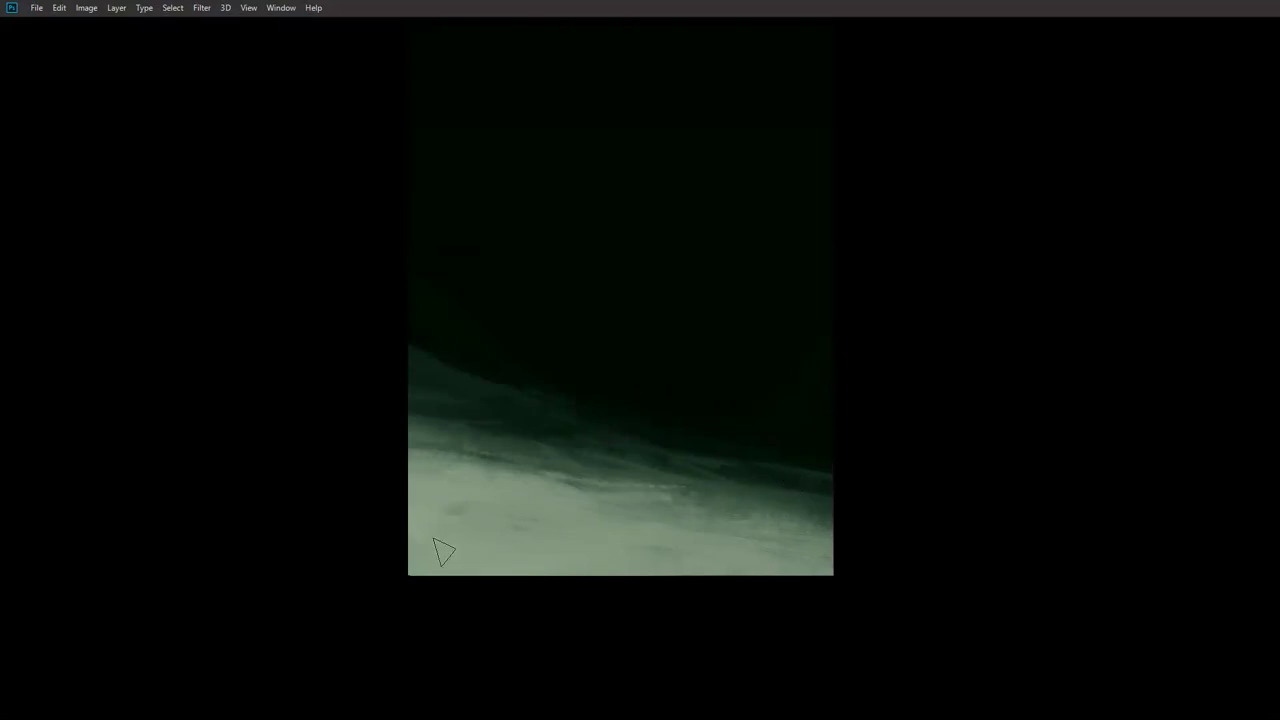
Step: Paint thin light ridges on the right side of the ground with the slanted Standard brush, undoing the first stroke
{"action": "right_click", "coordinate": [516, 506]}
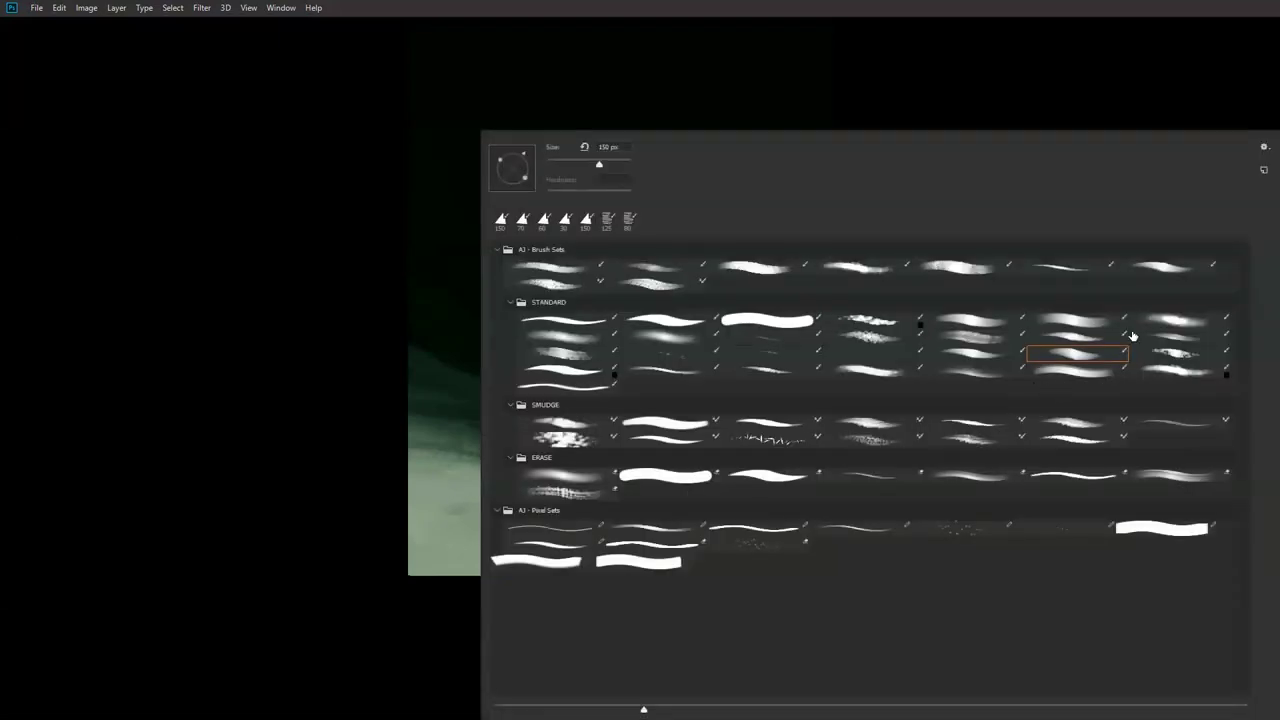
{"action": "left_click", "coordinate": [1191, 340]}
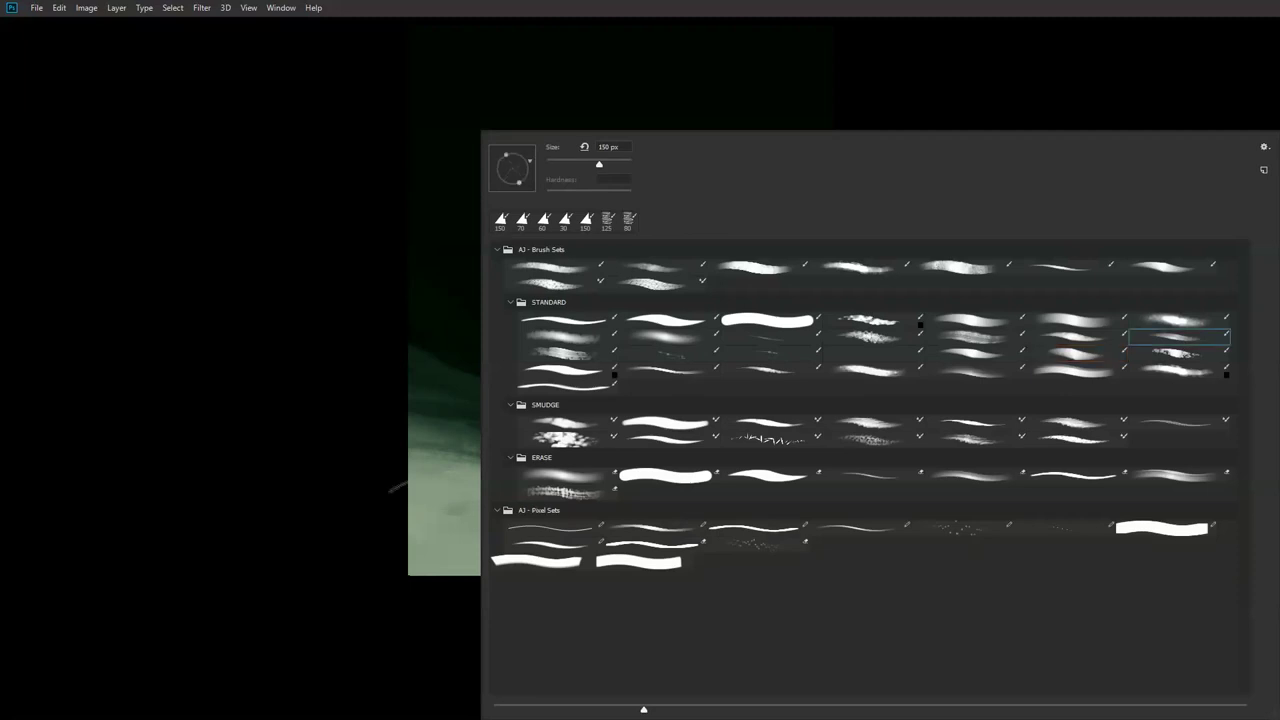
{"action": "left_click", "coordinate": [397, 486]}
{"action": "left_click_drag", "start_coordinate": [604, 517], "coordinate": [708, 522]}
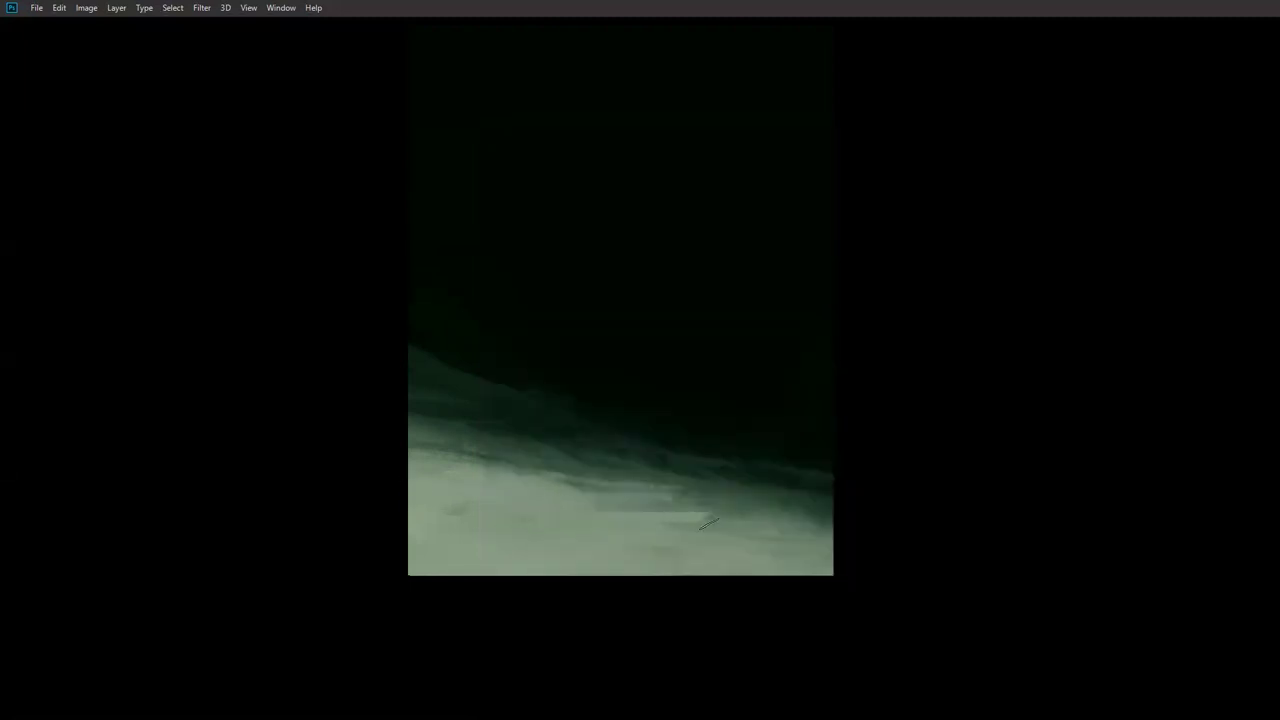
{"action": "key", "text": "ctrl+z"}
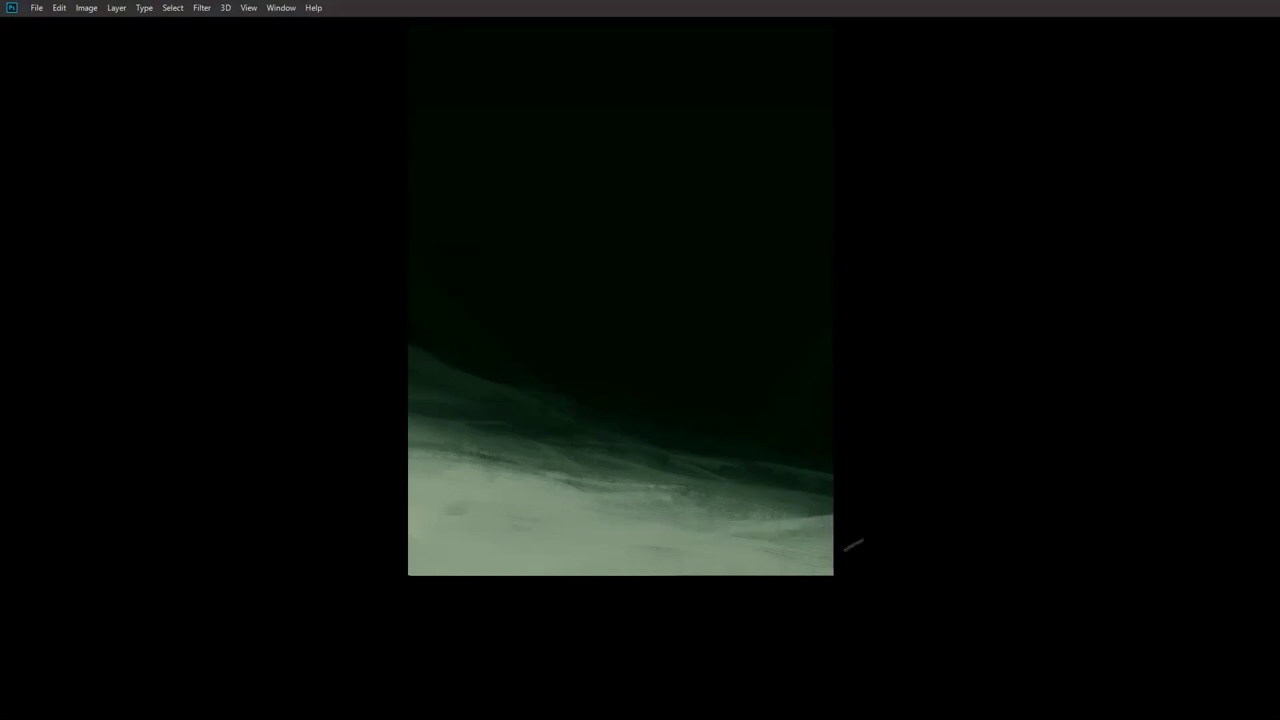
{"action": "left_click_drag", "start_coordinate": [714, 533], "coordinate": [808, 538]}
{"action": "left_click_drag", "start_coordinate": [650, 526], "coordinate": [832, 550]}
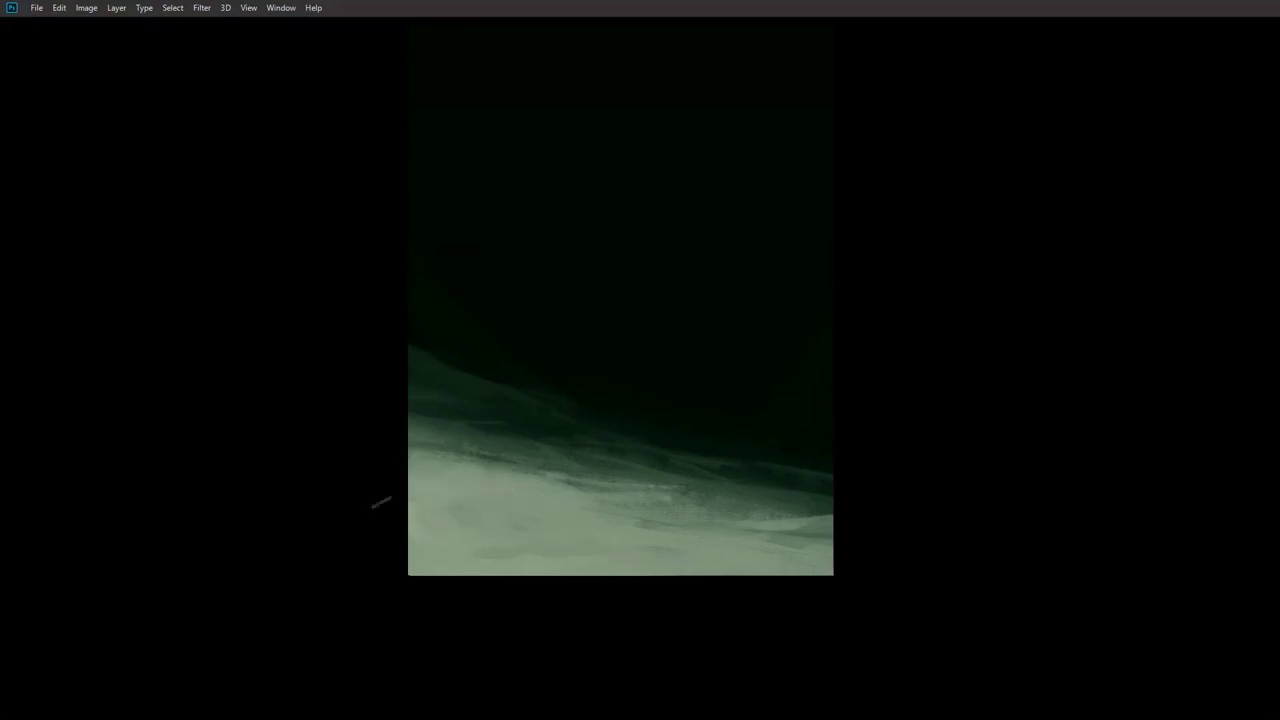
Step: Sample a darker green and paint a small dark rock shape on the ground at the canvas's left edge, undoing the first attempt
{"action": "left_click", "coordinate": [513, 456], "text": "alt"}
{"action": "mouse_move", "coordinate": [500, 469]}
{"action": "left_mouse_down"}
{"action": "mouse_move", "coordinate": [366, 481]}
{"action": "mouse_move", "coordinate": [548, 500]}
{"action": "left_mouse_up"}
{"action": "key", "text": "ctrl+z"}
{"action": "mouse_move", "coordinate": [414, 508]}
{"action": "left_mouse_down"}
{"action": "mouse_move", "coordinate": [458, 524]}
{"action": "mouse_move", "coordinate": [428, 501]}
{"action": "mouse_move", "coordinate": [479, 529]}
{"action": "mouse_move", "coordinate": [368, 518]}
{"action": "mouse_move", "coordinate": [466, 526]}
{"action": "left_mouse_up"}
{"action": "left_click", "coordinate": [451, 492], "text": "alt"}
Step: Leave the full-screen view, open a second window of Untitled-1, and move it away from the main document window
{"action": "left_click_drag", "start_coordinate": [536, 116], "coordinate": [571, 297]}
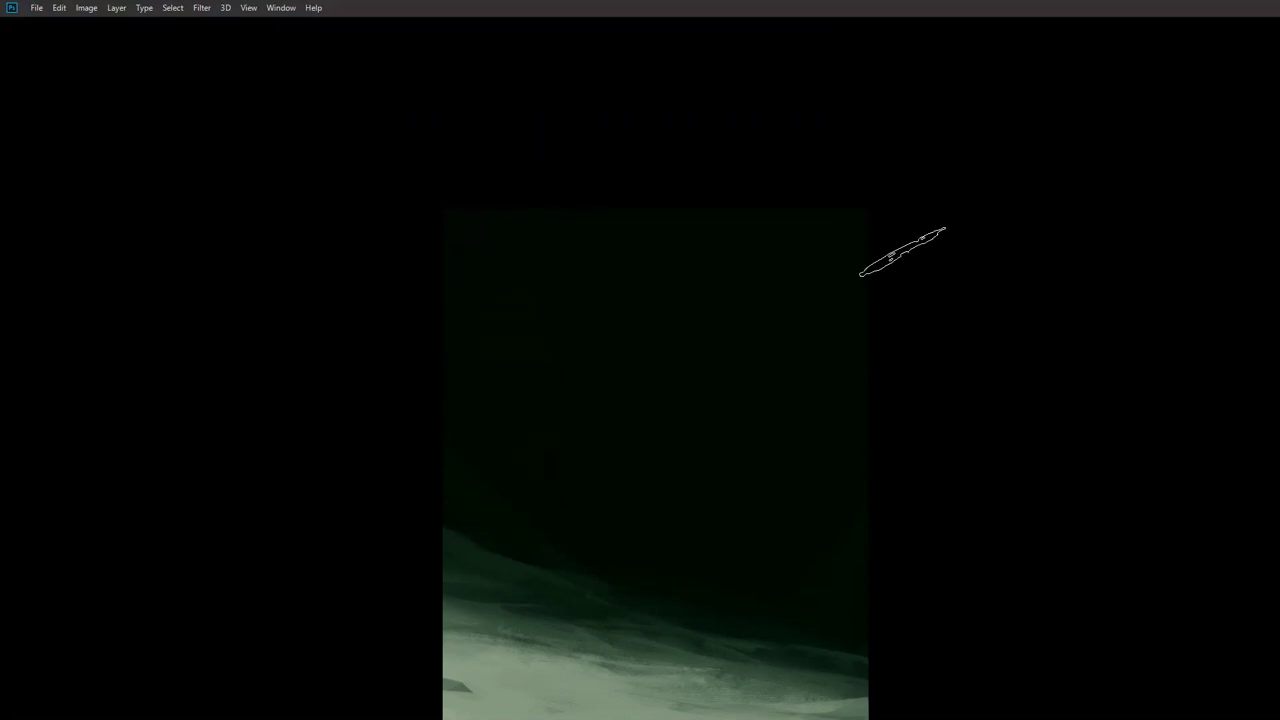
{"action": "mouse_move", "coordinate": [786, 626]}
{"action": "left_mouse_down"}
{"action": "mouse_move", "coordinate": [759, 328]}
{"action": "mouse_move", "coordinate": [792, 453]}
{"action": "left_mouse_up"}
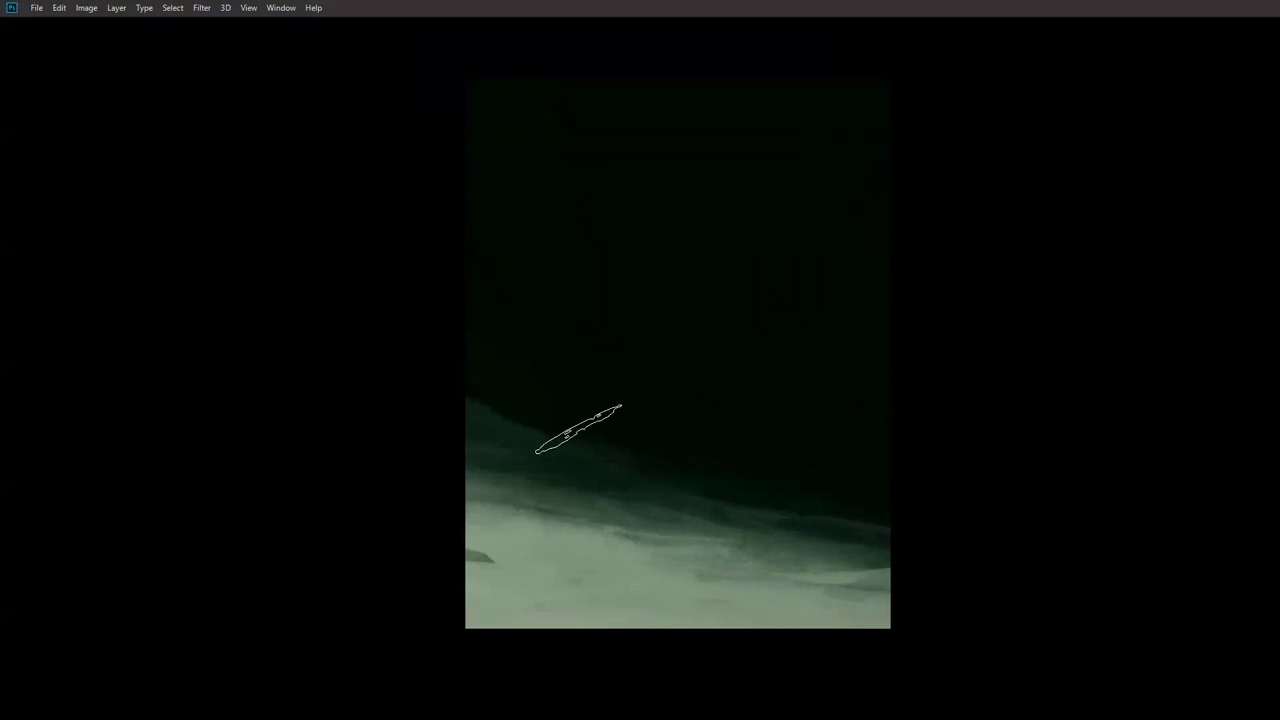
{"action": "key", "text": "f"}
{"action": "key", "text": "f"}
{"action": "left_click", "coordinate": [281, 8]}
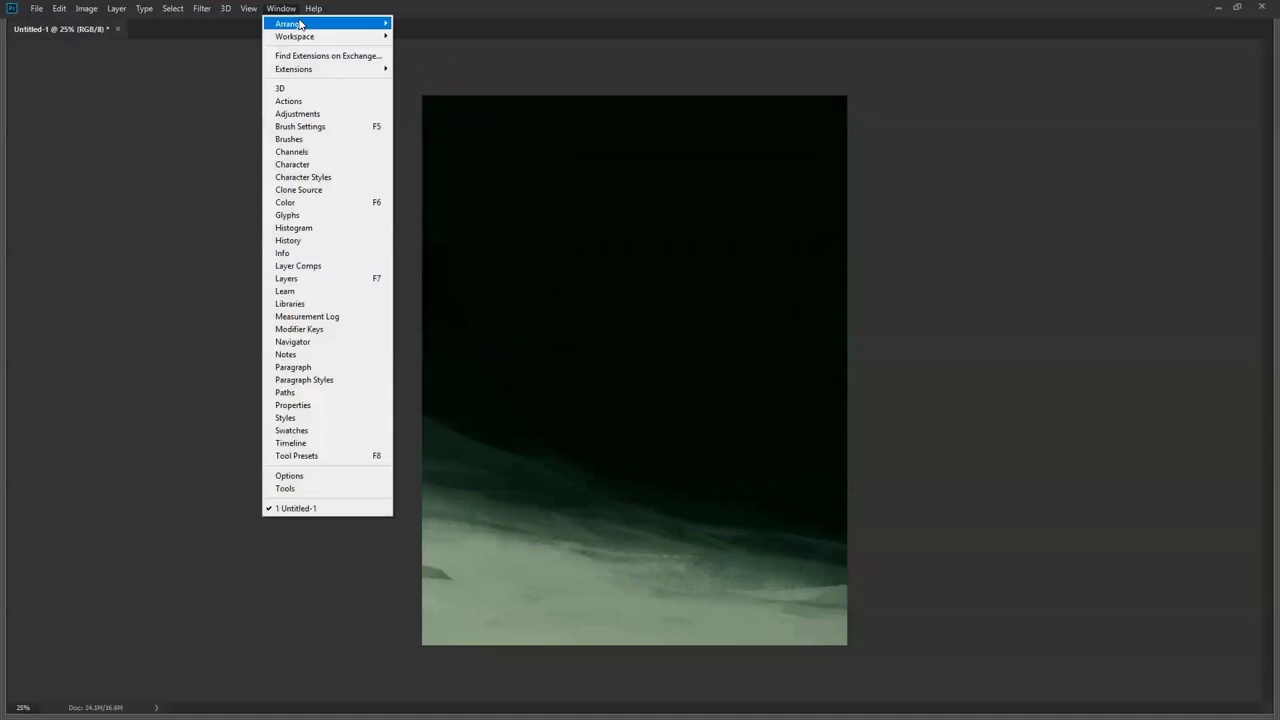
{"action": "mouse_move", "coordinate": [299, 23]}
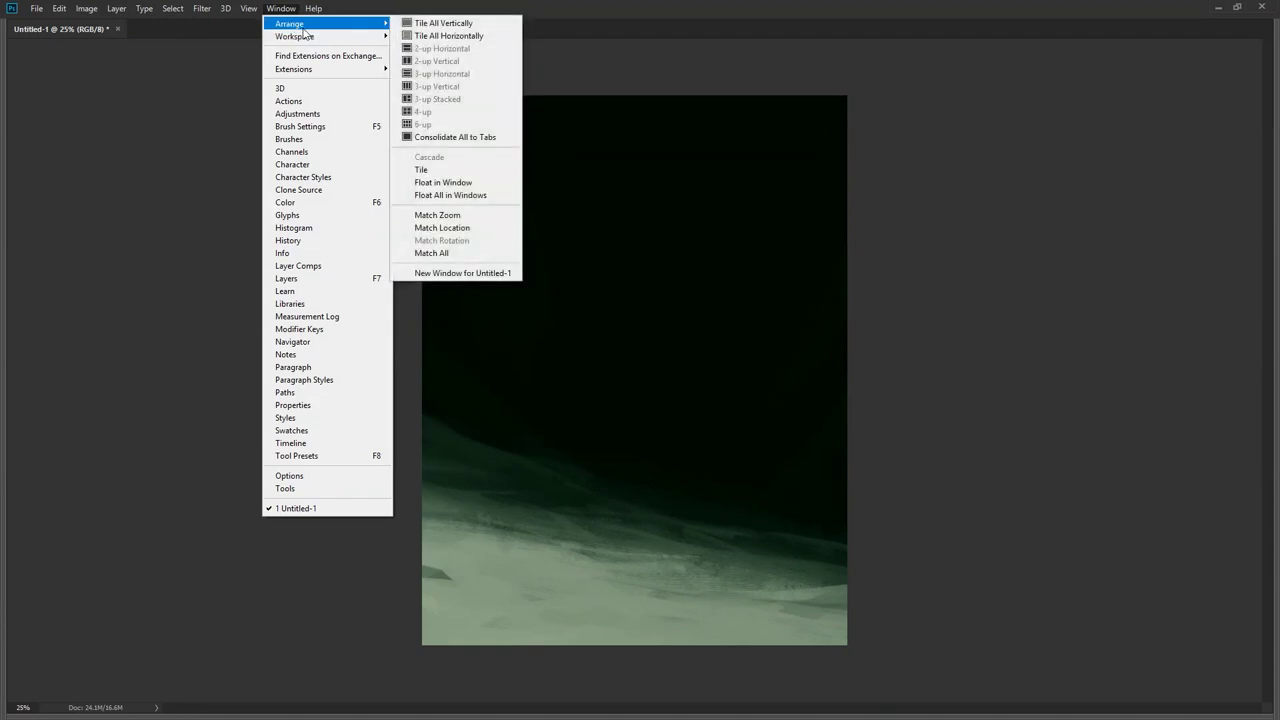
{"action": "left_click", "coordinate": [490, 272]}
{"action": "left_click_drag", "start_coordinate": [178, 28], "coordinate": [371, 531]}
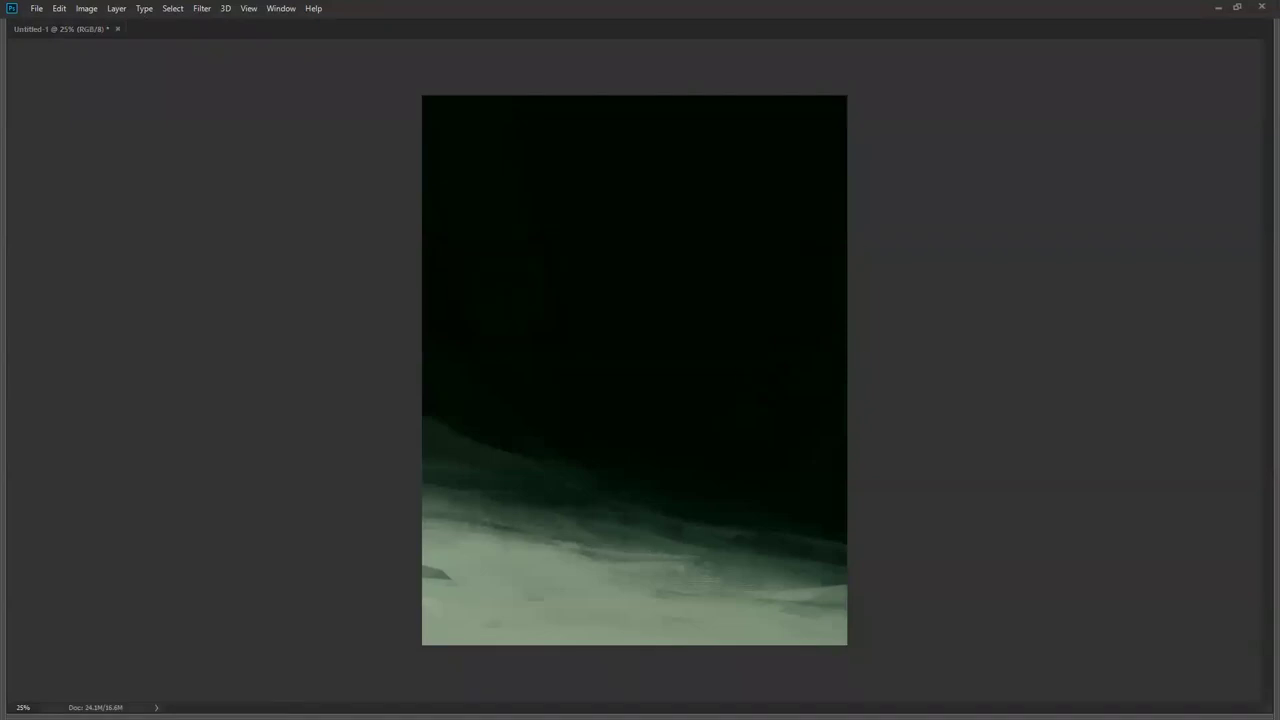
{"action": "left_click", "coordinate": [1008, 375]}
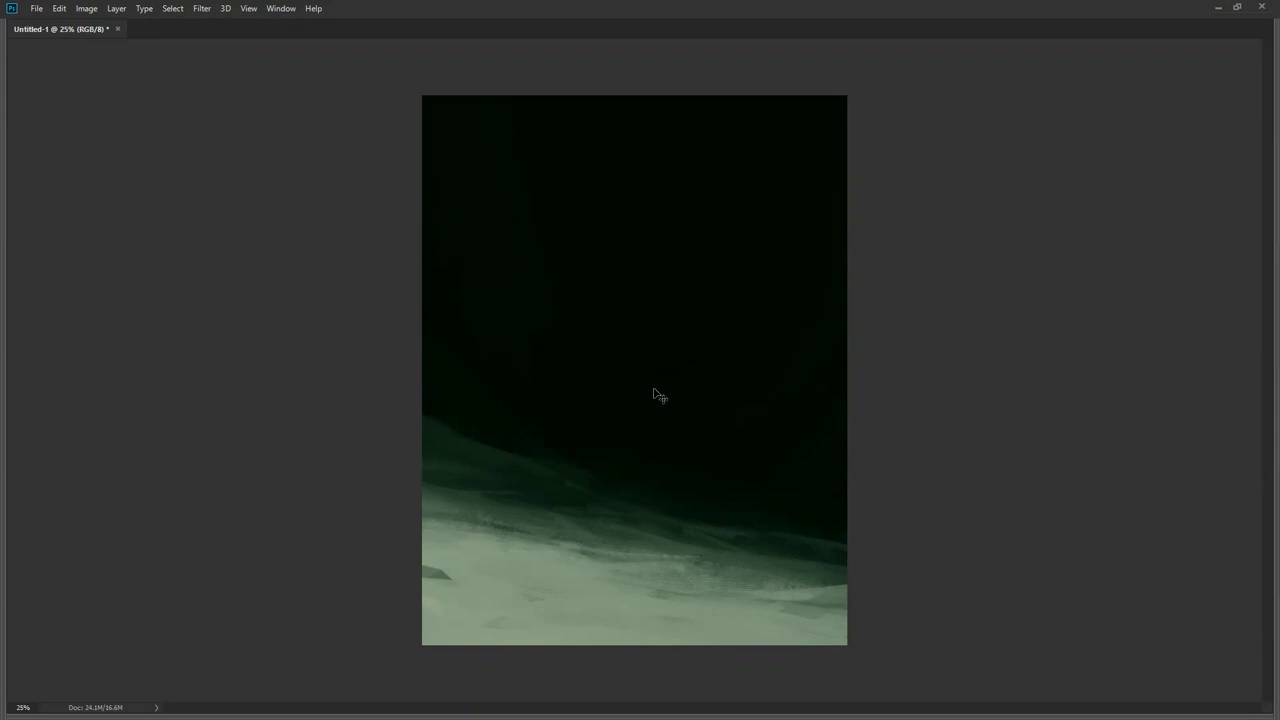
Step: Adjust the image's midtones along the yellow–blue and cyan–red ranges with Color Balance
{"action": "key", "text": "ctrl+b"}
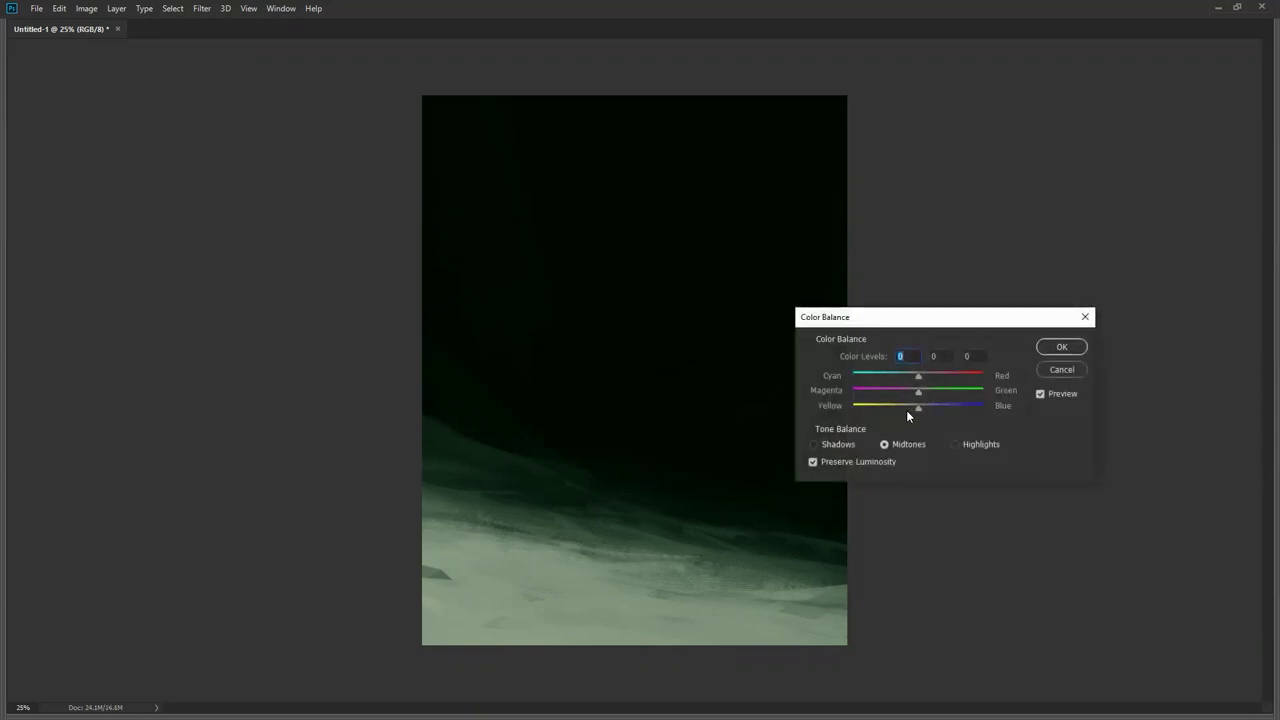
{"action": "mouse_move", "coordinate": [903, 410]}
{"action": "left_mouse_down"}
{"action": "mouse_move", "coordinate": [889, 406]}
{"action": "mouse_move", "coordinate": [914, 412]}
{"action": "left_mouse_up"}
{"action": "left_click_drag", "start_coordinate": [892, 376], "coordinate": [919, 376]}
{"action": "left_click", "coordinate": [1069, 353]}
{"action": "left_click", "coordinate": [1066, 350]}
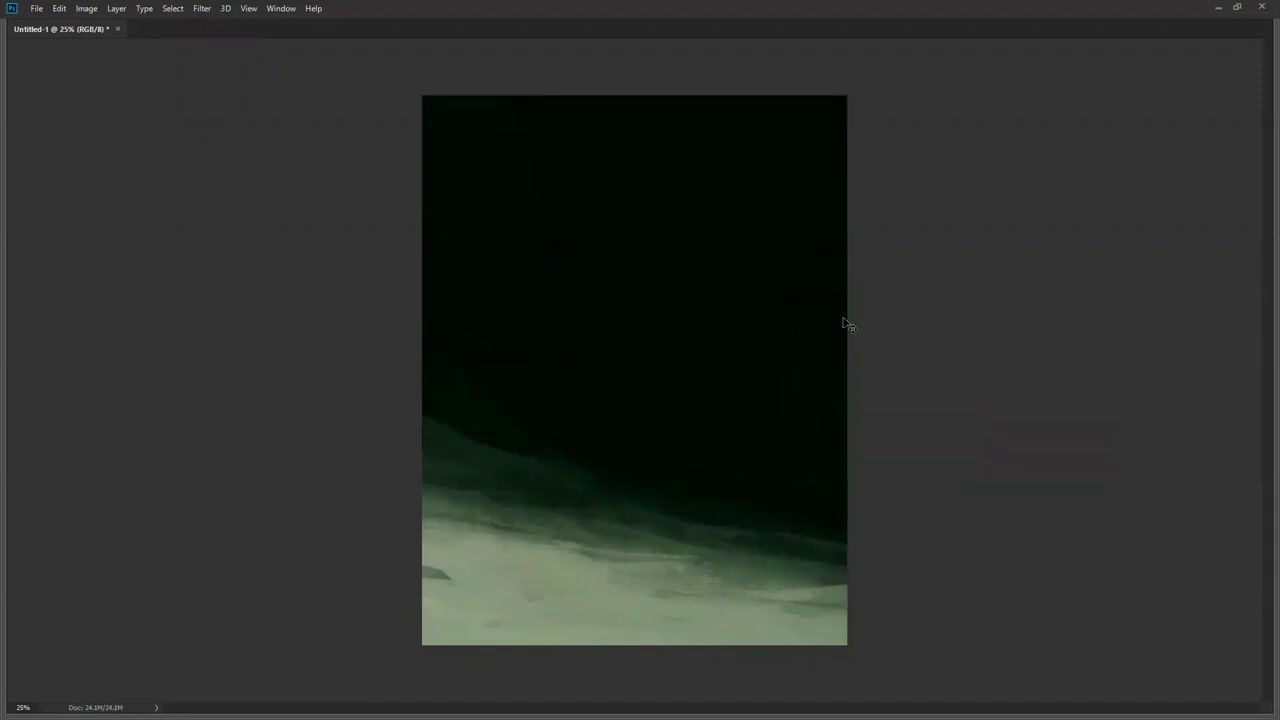
Step: Brighten the image with Levels using input white 239, midtone 1.15 and output black 9
{"action": "key", "text": "ctrl+l"}
{"action": "left_click_drag", "start_coordinate": [343, 275], "coordinate": [245, 271]}
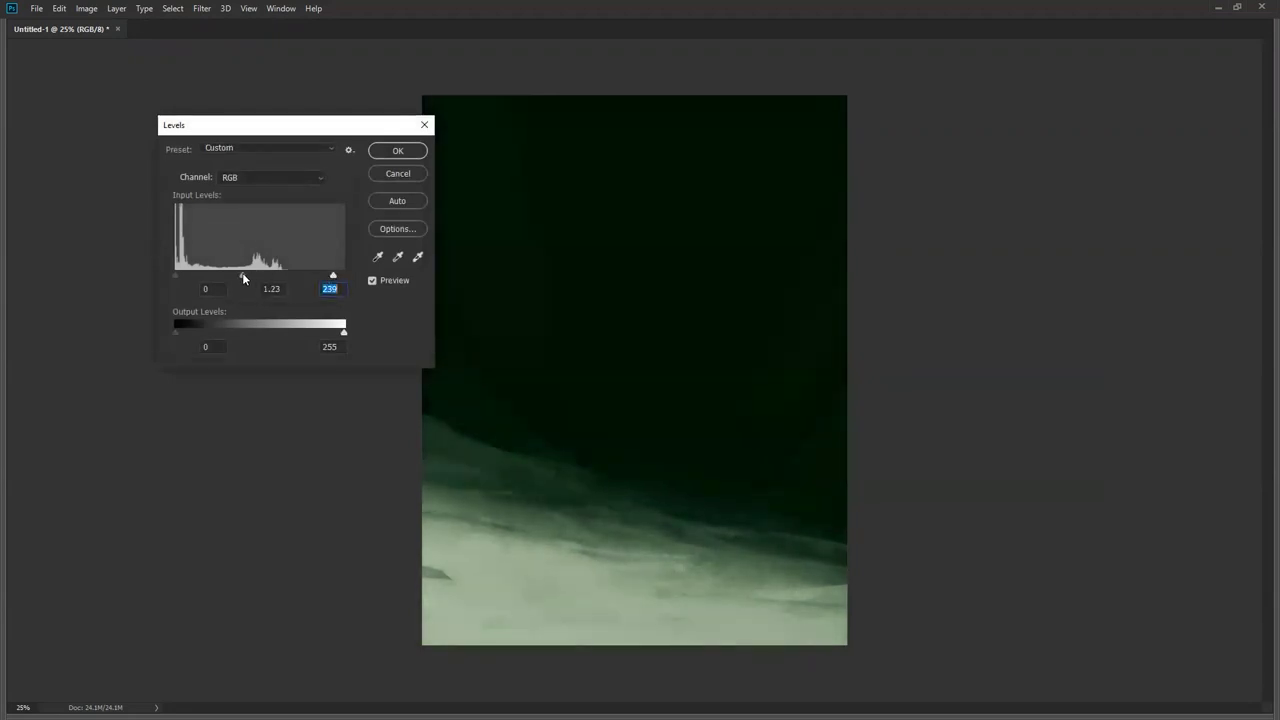
{"action": "left_click_drag", "start_coordinate": [245, 278], "coordinate": [246, 276]}
{"action": "mouse_move", "coordinate": [343, 331]}
{"action": "left_mouse_down"}
{"action": "mouse_move", "coordinate": [334, 338]}
{"action": "mouse_move", "coordinate": [345, 331]}
{"action": "left_mouse_up"}
{"action": "mouse_move", "coordinate": [177, 329]}
{"action": "left_mouse_down"}
{"action": "mouse_move", "coordinate": [189, 331]}
{"action": "mouse_move", "coordinate": [177, 332]}
{"action": "left_mouse_up"}
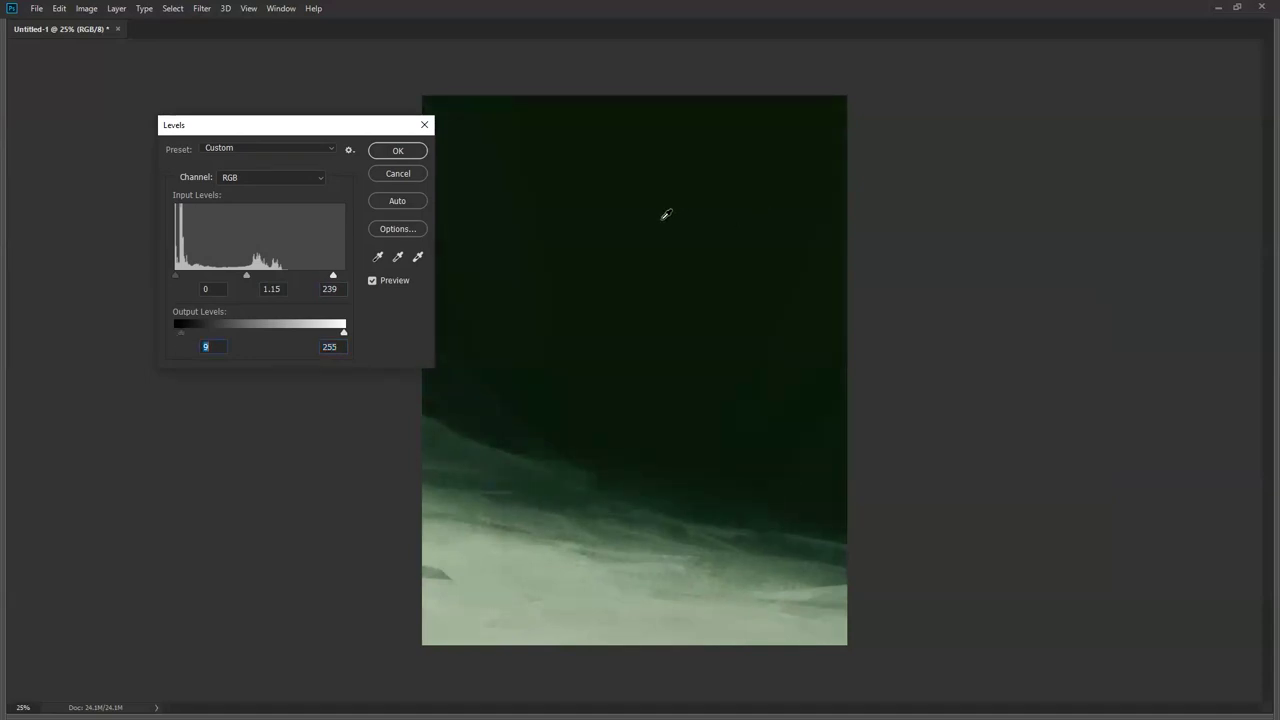
{"action": "left_click", "coordinate": [383, 156]}
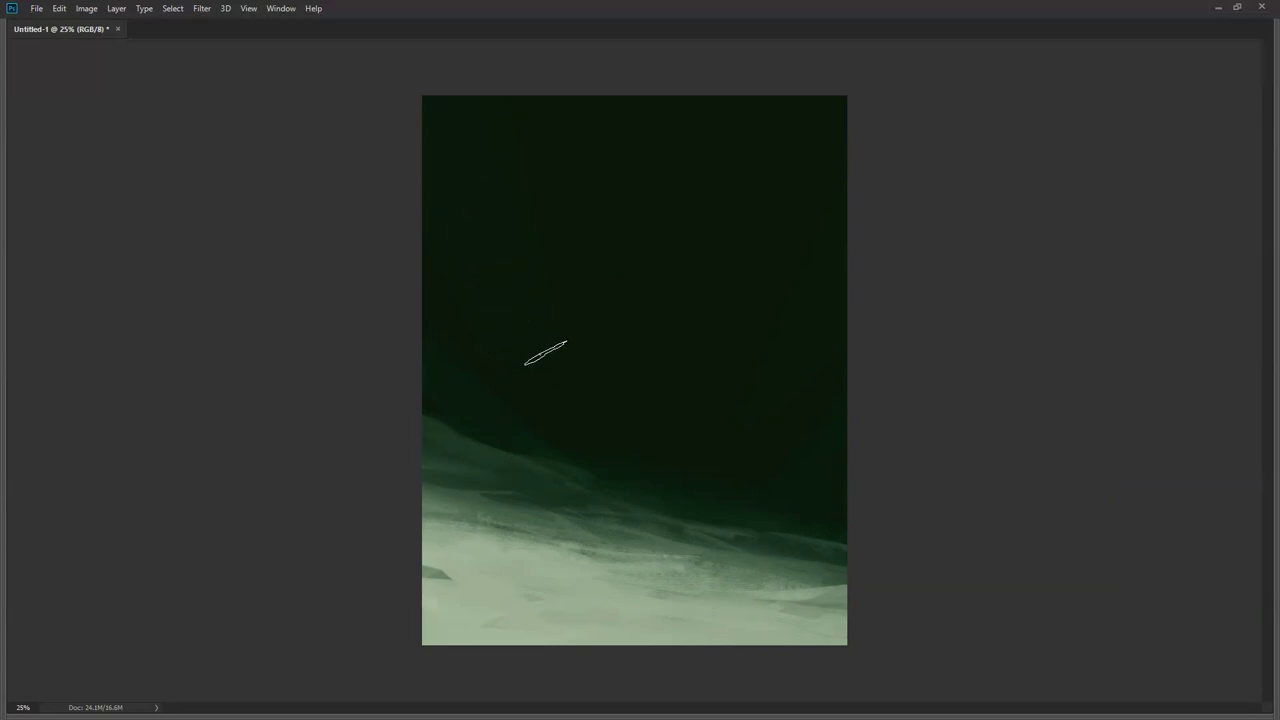
Step: Paint a soft green haze above the horizon with the soft round Standard brush, varying its size up to 1100 px
{"action": "right_click", "coordinate": [556, 360]}
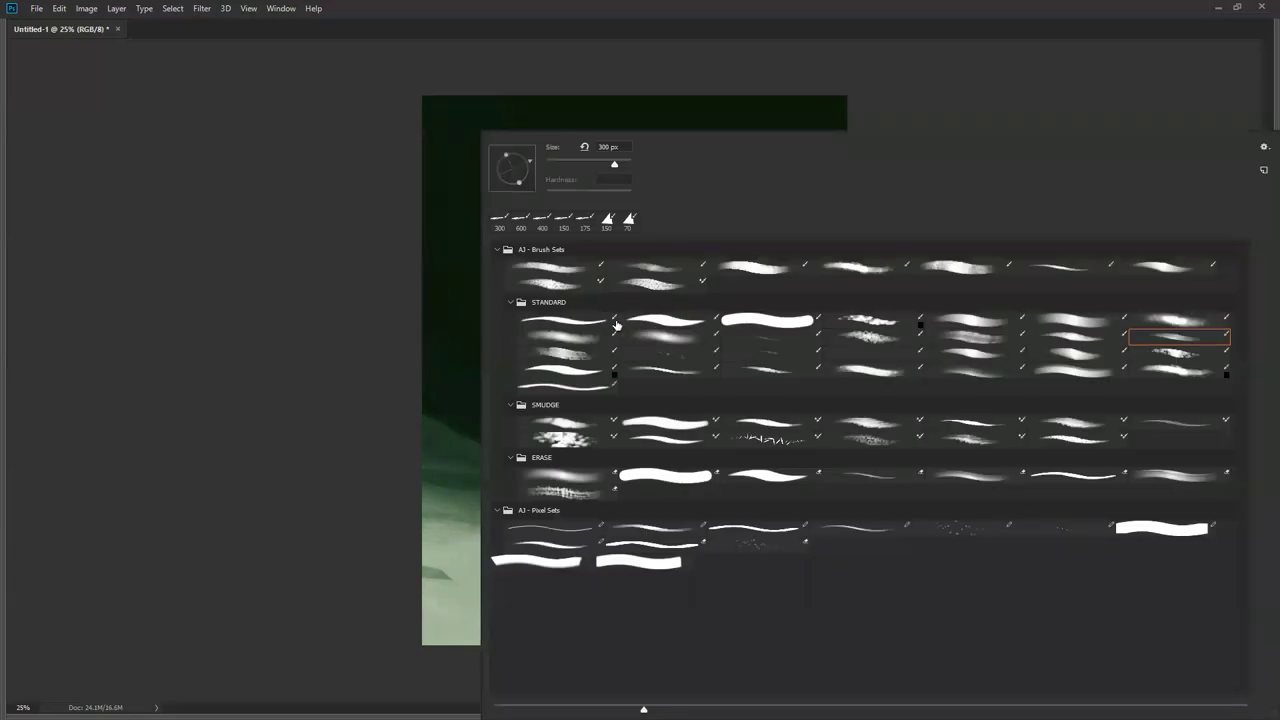
{"action": "double_click", "coordinate": [585, 340]}
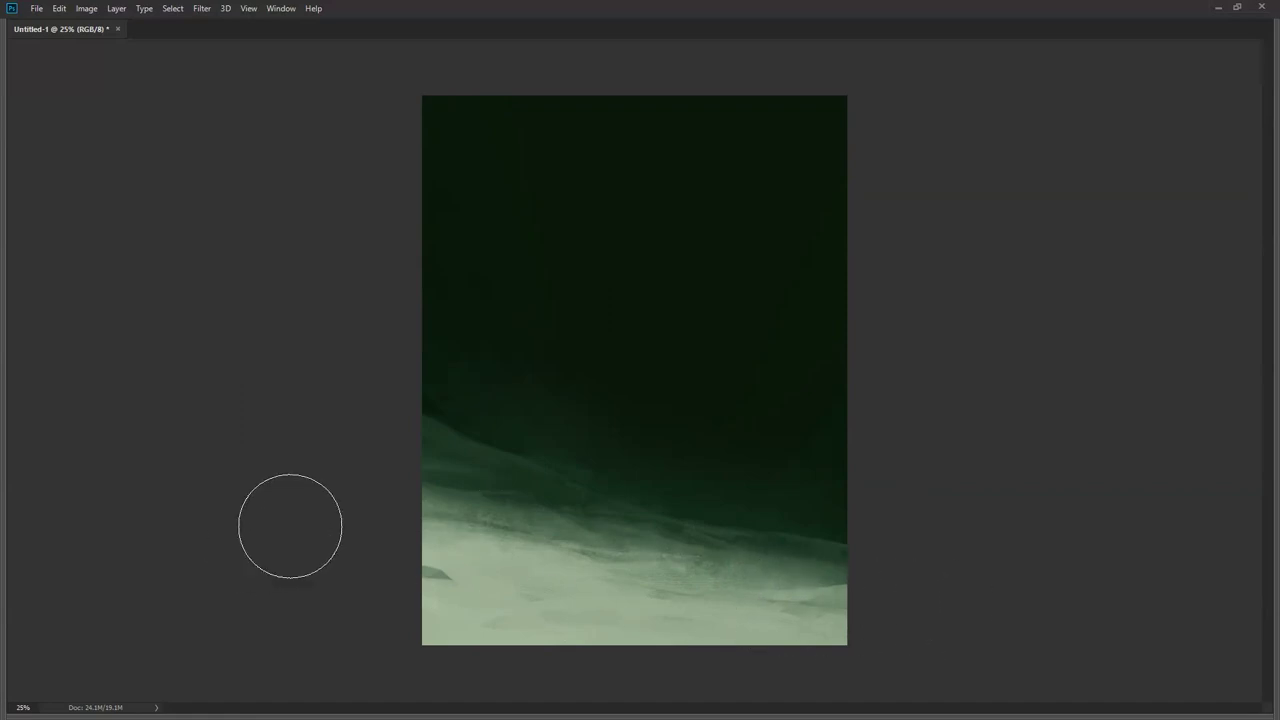
{"action": "key", "text": "bracketleft"}
{"action": "key", "text": "bracketleft"}
{"action": "key", "text": "bracketleft"}
{"action": "key", "text": "bracketleft"}
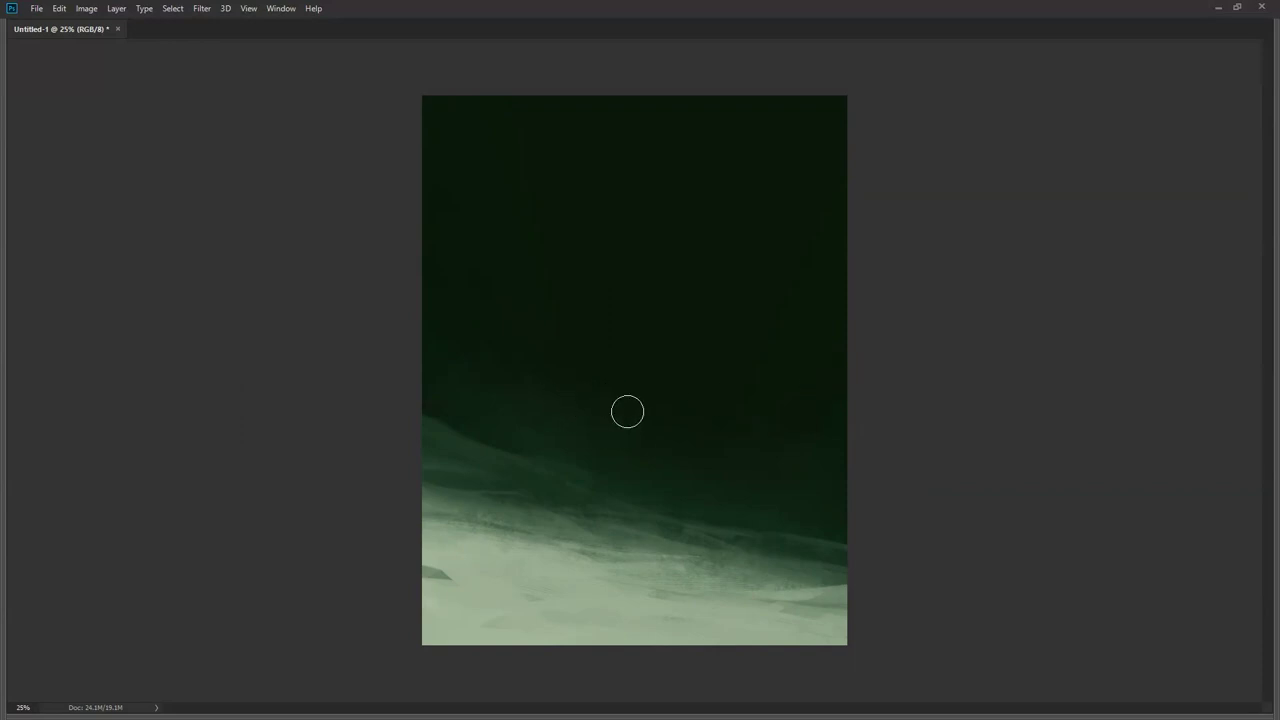
{"action": "key", "text": "bracketright"}
{"action": "key", "text": "bracketright"}
{"action": "key", "text": "bracketright"}
{"action": "key", "text": "bracketright"}
{"action": "key", "text": "bracketright"}
{"action": "key", "text": "bracketright"}
{"action": "key", "text": "bracketright"}
{"action": "key", "text": "bracketright"}
{"action": "key", "text": "bracketright"}
{"action": "key", "text": "bracketright"}
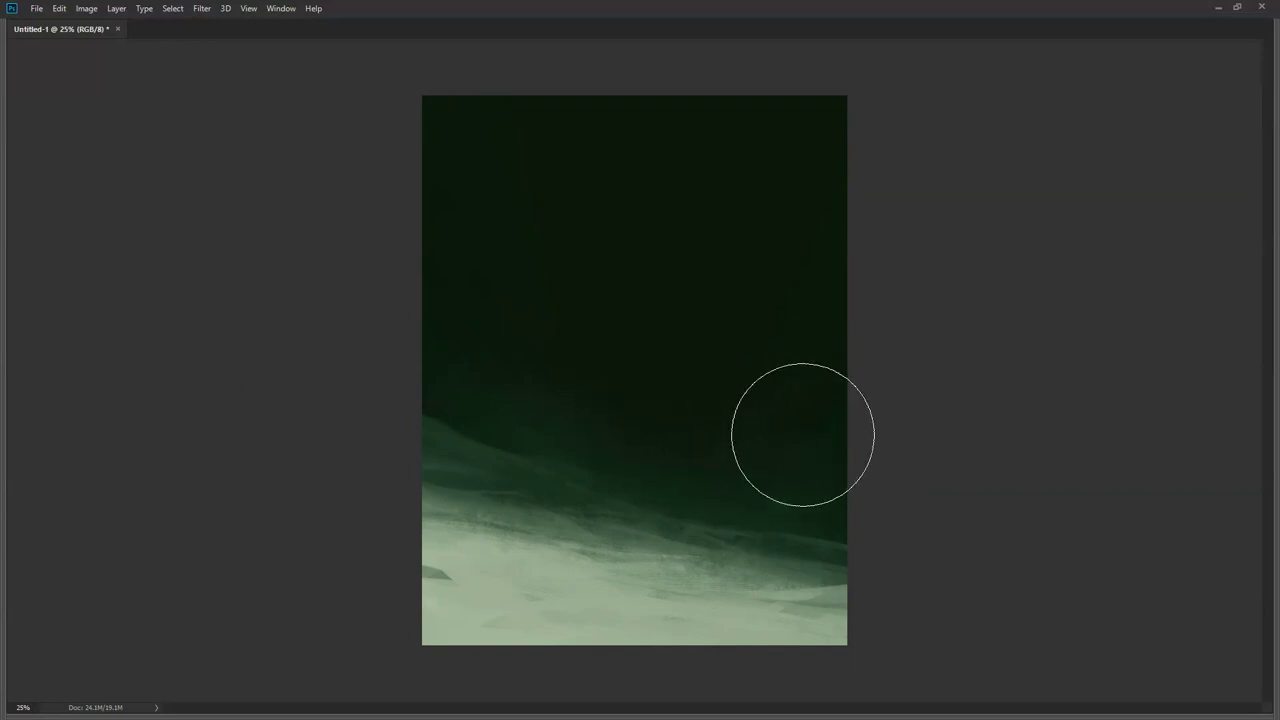
Step: Paint the faint head, shoulders and torso of a figure in the dark upper area with the third AJ - Brush Sets brush
{"action": "right_click", "coordinate": [617, 251]}
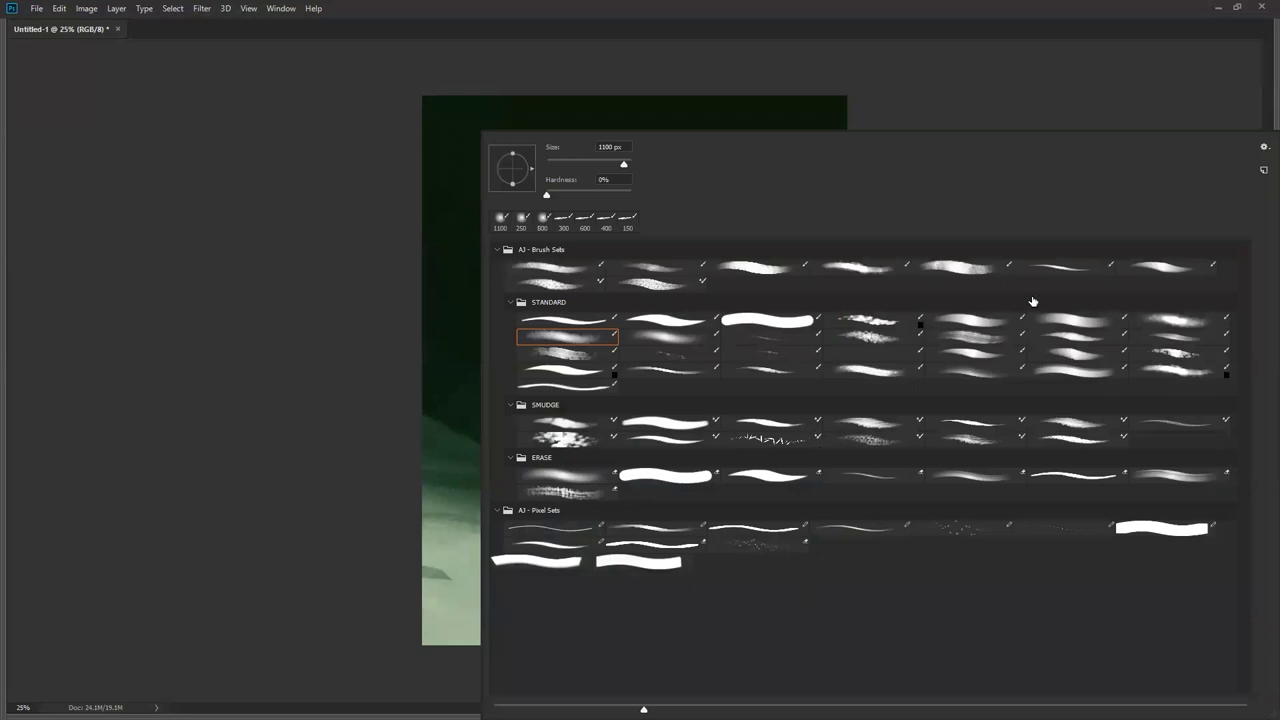
{"action": "left_click", "coordinate": [766, 268]}
{"action": "key", "text": "Return"}
{"action": "left_click_drag", "start_coordinate": [621, 185], "coordinate": [702, 192]}
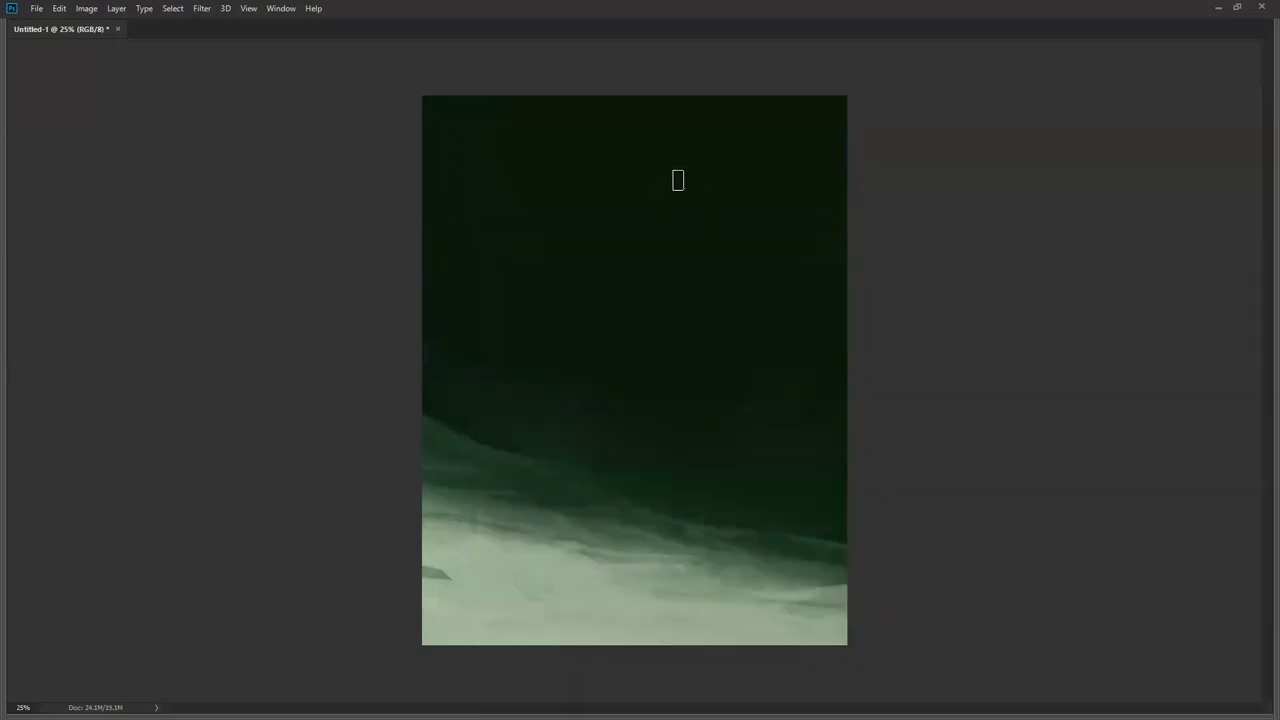
{"action": "key", "text": "bracketright"}
{"action": "key", "text": "bracketright"}
{"action": "key", "text": "bracketright"}
{"action": "key", "text": "bracketright"}
{"action": "key", "text": "bracketright"}
{"action": "key", "text": "bracketright"}
{"action": "key", "text": "bracketleft"}
{"action": "key", "text": "bracketleft"}
{"action": "key", "text": "bracketleft"}
{"action": "key", "text": "bracketleft"}
{"action": "left_click_drag", "start_coordinate": [666, 190], "coordinate": [664, 204]}
{"action": "key", "text": "bracketright"}
{"action": "left_click_drag", "start_coordinate": [684, 218], "coordinate": [658, 218]}
Step: Paint the figure's outstretched arm, hips and upper thigh in faint green with a smaller brush
{"action": "key", "text": "bracketleft"}
{"action": "key", "text": "bracketleft"}
{"action": "mouse_move", "coordinate": [677, 195]}
{"action": "left_mouse_down"}
{"action": "mouse_move", "coordinate": [776, 221]}
{"action": "mouse_move", "coordinate": [747, 209]}
{"action": "mouse_move", "coordinate": [835, 180]}
{"action": "left_mouse_up"}
{"action": "mouse_move", "coordinate": [650, 276]}
{"action": "left_mouse_down"}
{"action": "mouse_move", "coordinate": [560, 344]}
{"action": "mouse_move", "coordinate": [669, 276]}
{"action": "mouse_move", "coordinate": [683, 282]}
{"action": "left_mouse_up"}
{"action": "mouse_move", "coordinate": [681, 306]}
{"action": "left_mouse_down"}
{"action": "mouse_move", "coordinate": [661, 357]}
{"action": "mouse_move", "coordinate": [697, 289]}
{"action": "mouse_move", "coordinate": [674, 318]}
{"action": "left_mouse_up"}
Step: Paint the dark lower part of the figure's standing leg down onto the pale ground with a reduced brush
{"action": "key", "text": "["}
{"action": "key", "text": "["}
{"action": "key", "text": "["}
{"action": "key", "text": "["}
{"action": "key", "text": "["}
{"action": "left_click_drag", "start_coordinate": [661, 506], "coordinate": [672, 553]}
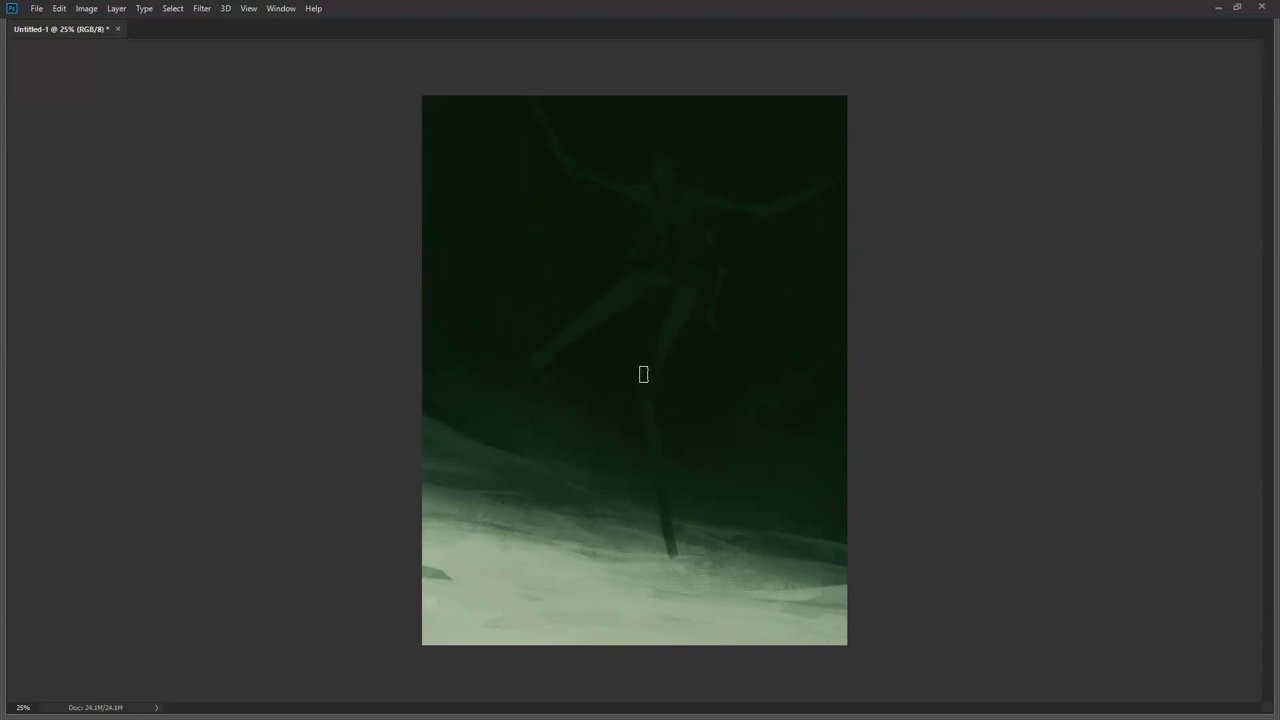
Step: Paint pale highlights on the standing leg's thigh, knee and shin, undoing the first and last strokes
{"action": "left_click_drag", "start_coordinate": [640, 386], "coordinate": [659, 344]}
{"action": "key", "text": "ctrl+z"}
{"action": "left_click_drag", "start_coordinate": [643, 377], "coordinate": [659, 346]}
{"action": "mouse_move", "coordinate": [660, 343]}
{"action": "left_mouse_down"}
{"action": "mouse_move", "coordinate": [641, 386]}
{"action": "mouse_move", "coordinate": [652, 368]}
{"action": "mouse_move", "coordinate": [651, 383]}
{"action": "left_mouse_up"}
{"action": "mouse_move", "coordinate": [648, 405]}
{"action": "left_mouse_down"}
{"action": "mouse_move", "coordinate": [660, 522]}
{"action": "mouse_move", "coordinate": [676, 531]}
{"action": "left_mouse_up"}
{"action": "left_click_drag", "start_coordinate": [641, 410], "coordinate": [669, 483]}
{"action": "key", "text": "ctrl+z"}
Step: Flip the canvas horizontally, refine the pale highlight on the thigh above the knee, and flip it back
{"action": "key", "text": "ctrl+shift+h"}
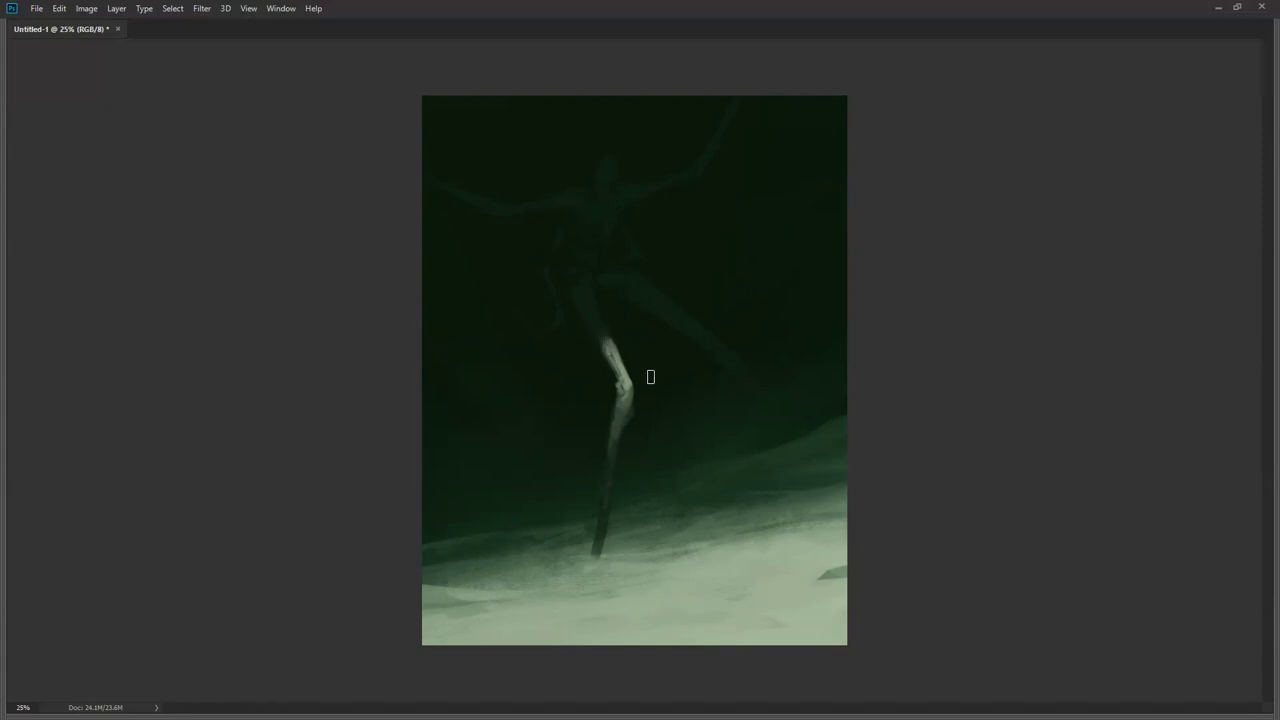
{"action": "left_click_drag", "start_coordinate": [609, 351], "coordinate": [600, 329]}
{"action": "key", "text": "ctrl+minus"}
{"action": "key", "text": "ctrl+shift+h"}
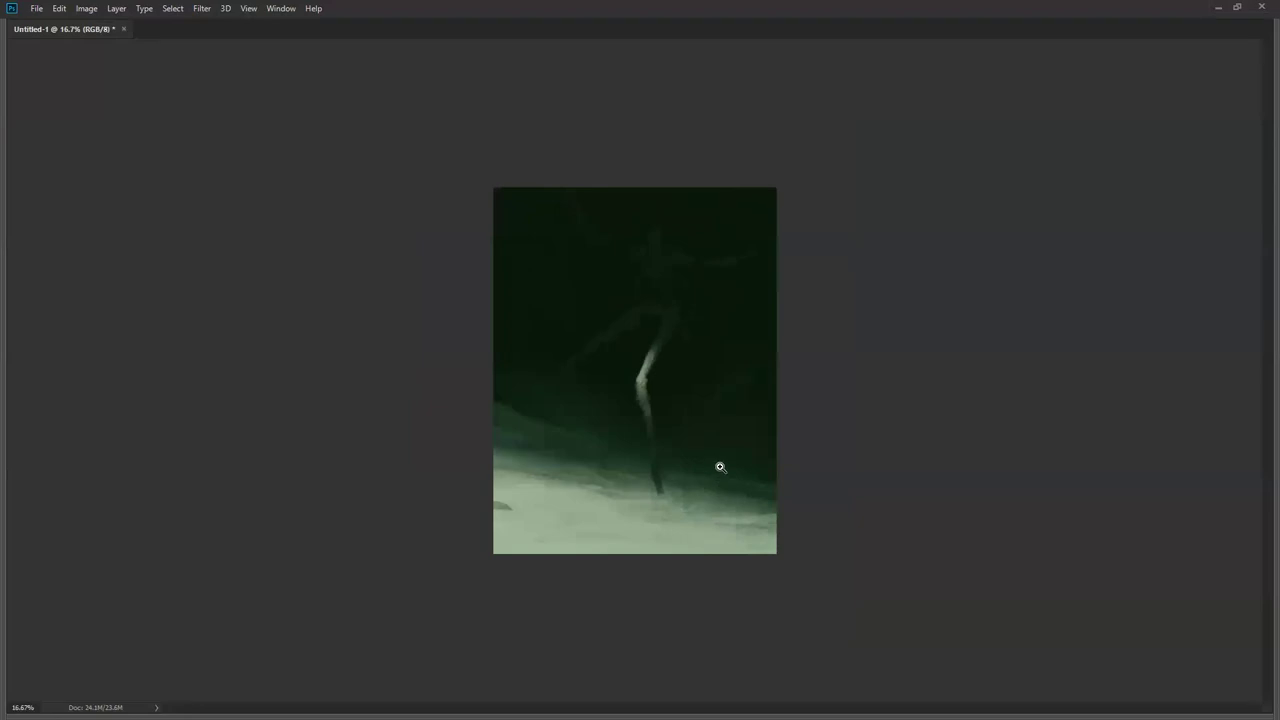
Step: Paint a short dark shadow on the ground running from the standing foot toward the canvas's right side
{"action": "left_click", "coordinate": [652, 418]}
{"action": "left_click", "coordinate": [650, 411]}
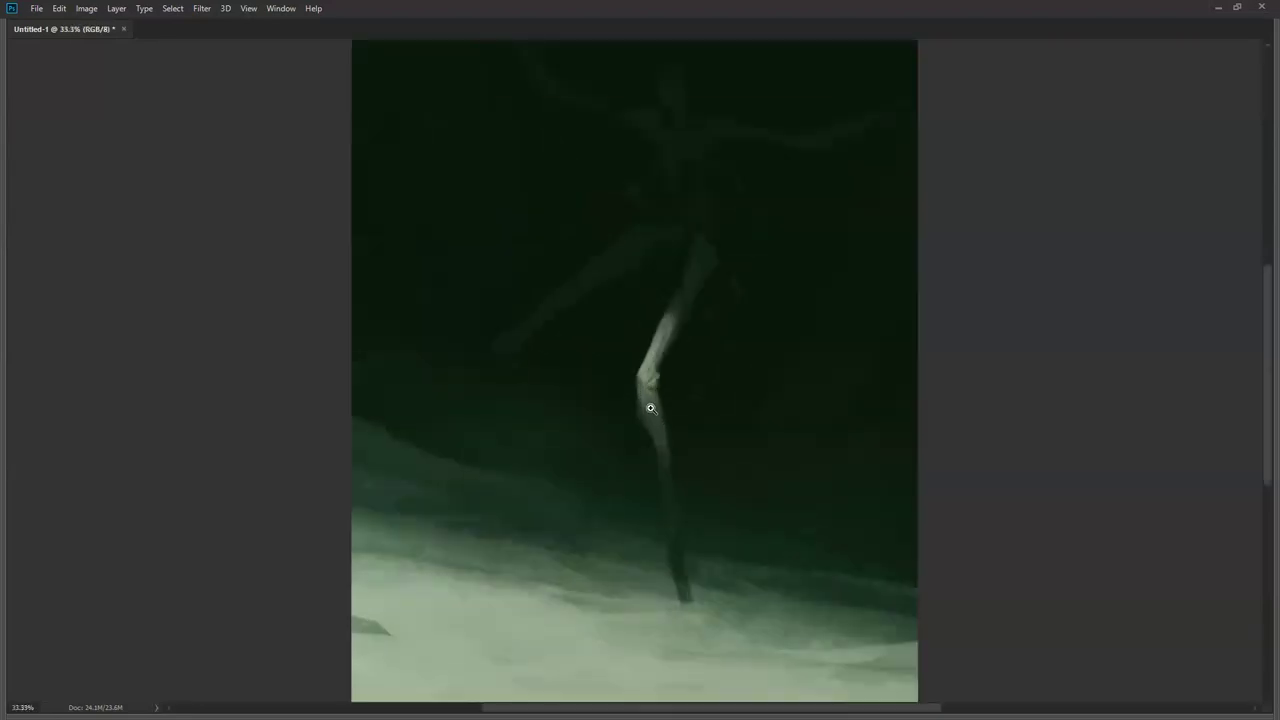
{"action": "left_click_drag", "start_coordinate": [694, 503], "coordinate": [565, 329]}
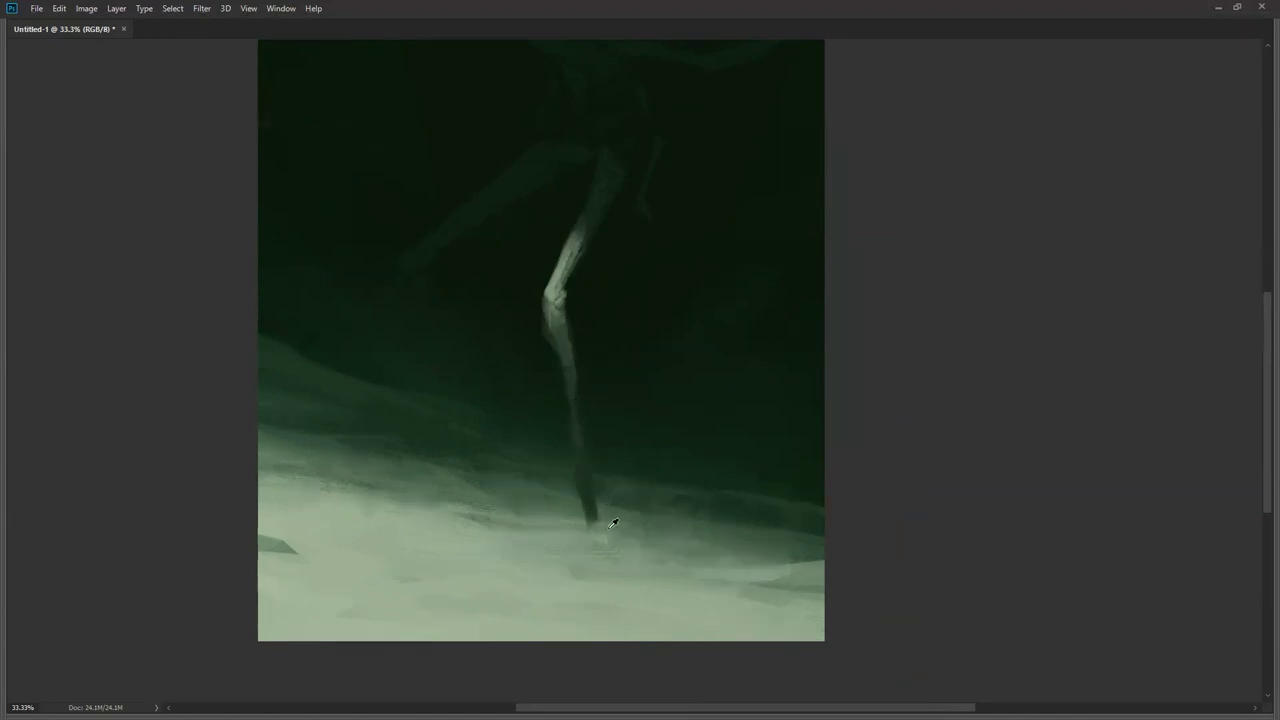
{"action": "left_click_drag", "start_coordinate": [597, 522], "coordinate": [642, 507]}
{"action": "left_click_drag", "start_coordinate": [611, 509], "coordinate": [643, 506]}
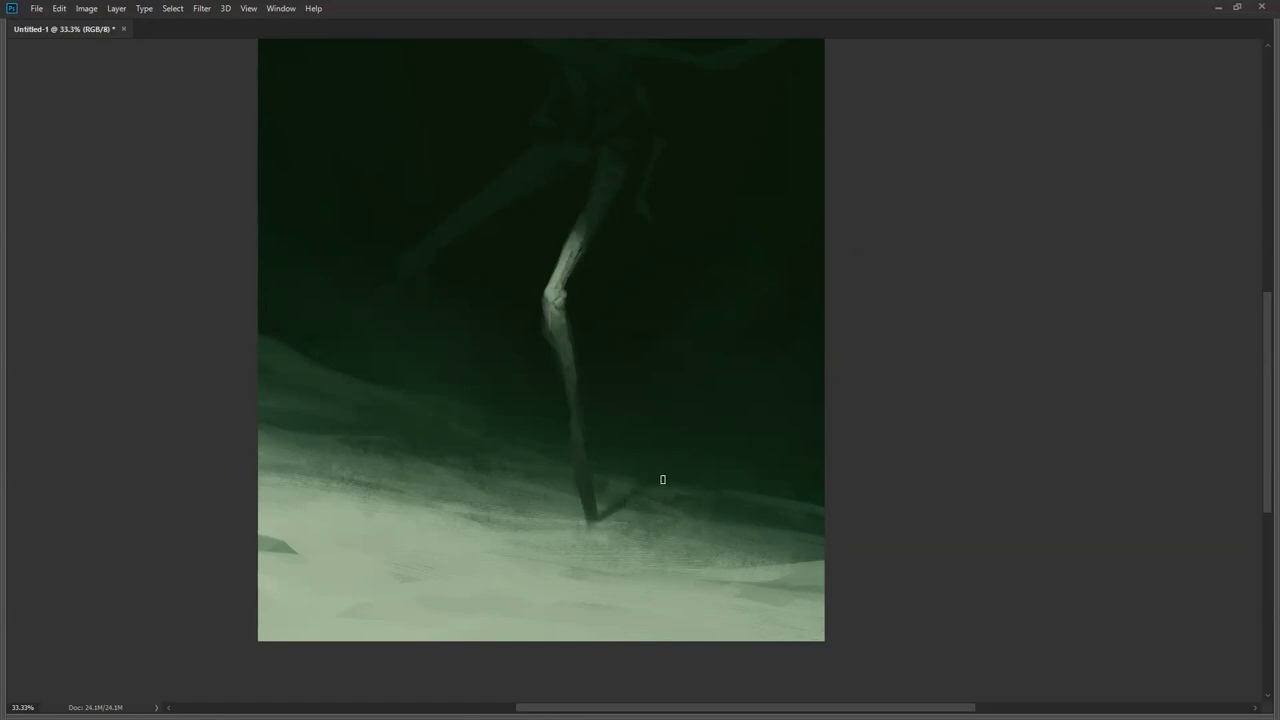
Step: Flip the canvas horizontally and review the whole composition at a reduced size
{"action": "key", "text": "z"}
{"action": "left_click", "coordinate": [679, 506], "text": "alt"}
{"action": "left_click", "coordinate": [679, 506], "text": "alt"}
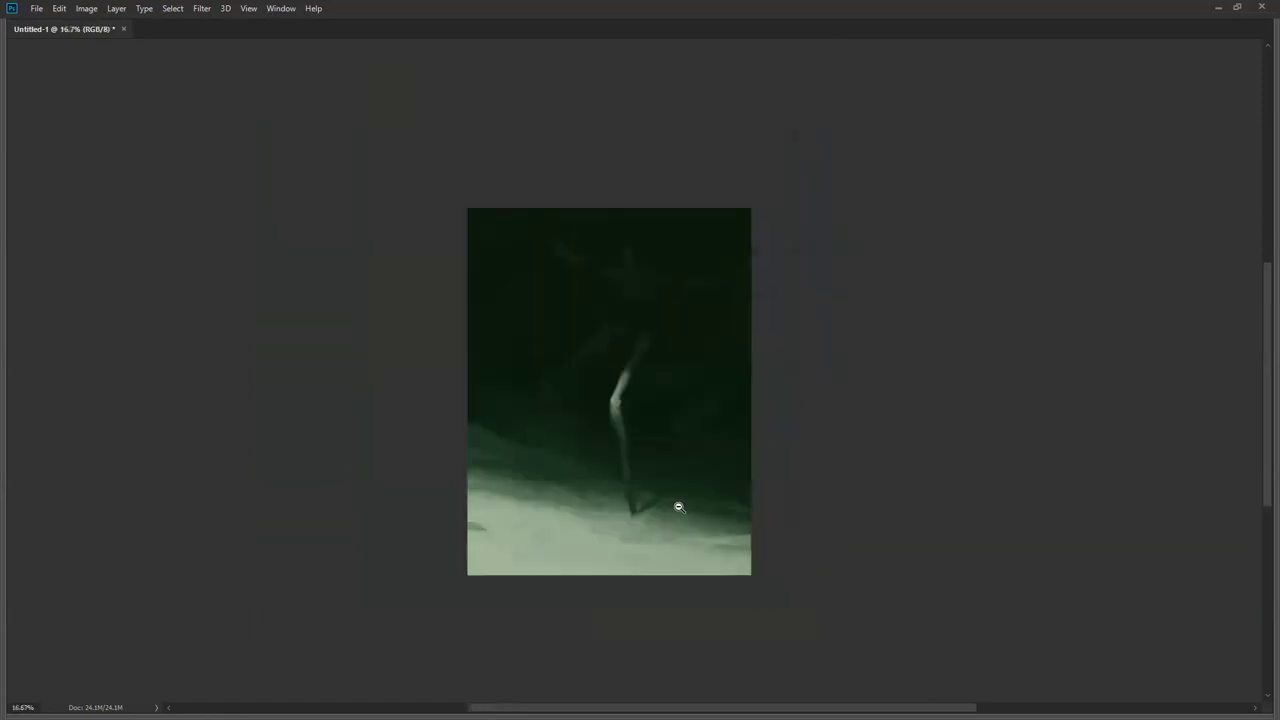
{"action": "left_click", "coordinate": [679, 507], "text": "alt"}
{"action": "key", "text": "ctrl+shift+h"}
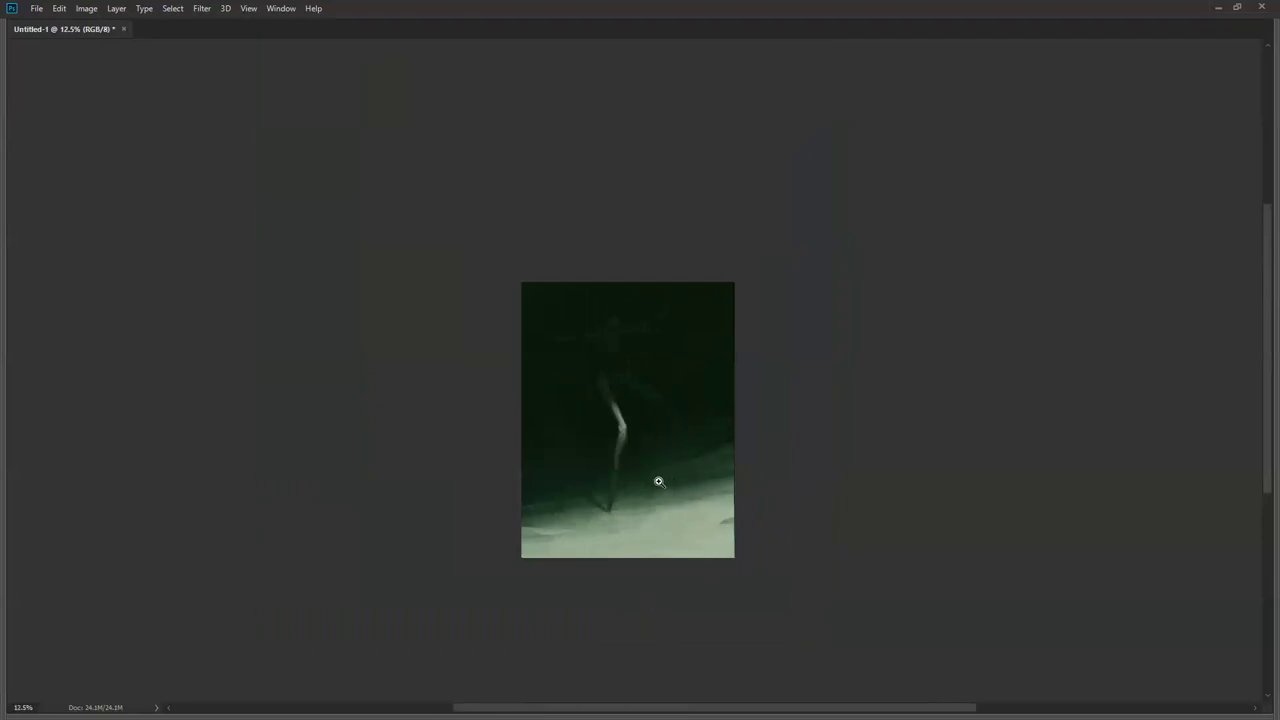
{"action": "scroll", "coordinate": [637, 491], "scroll_direction": "up", "scroll_amount": 3}
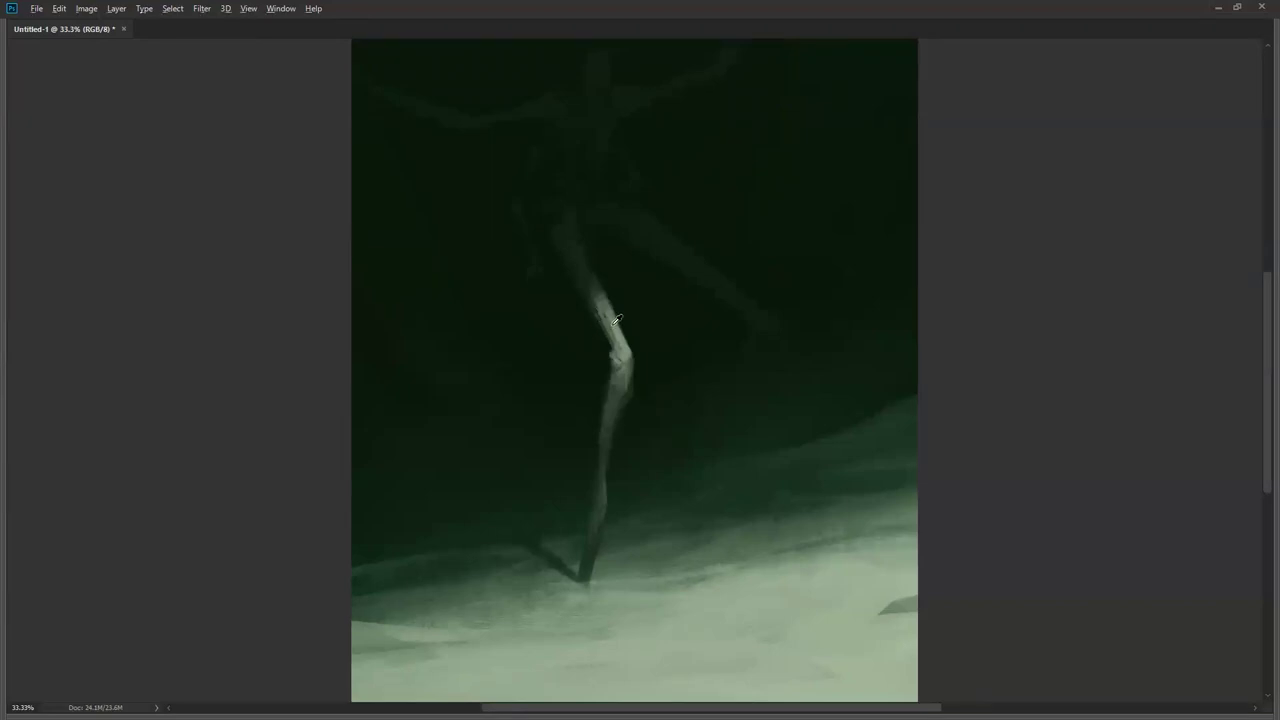
Step: Mix a pale yellow-green (H 66, S 26, B 84) and brighten the thigh just above the knee
{"action": "key", "text": "F6"}
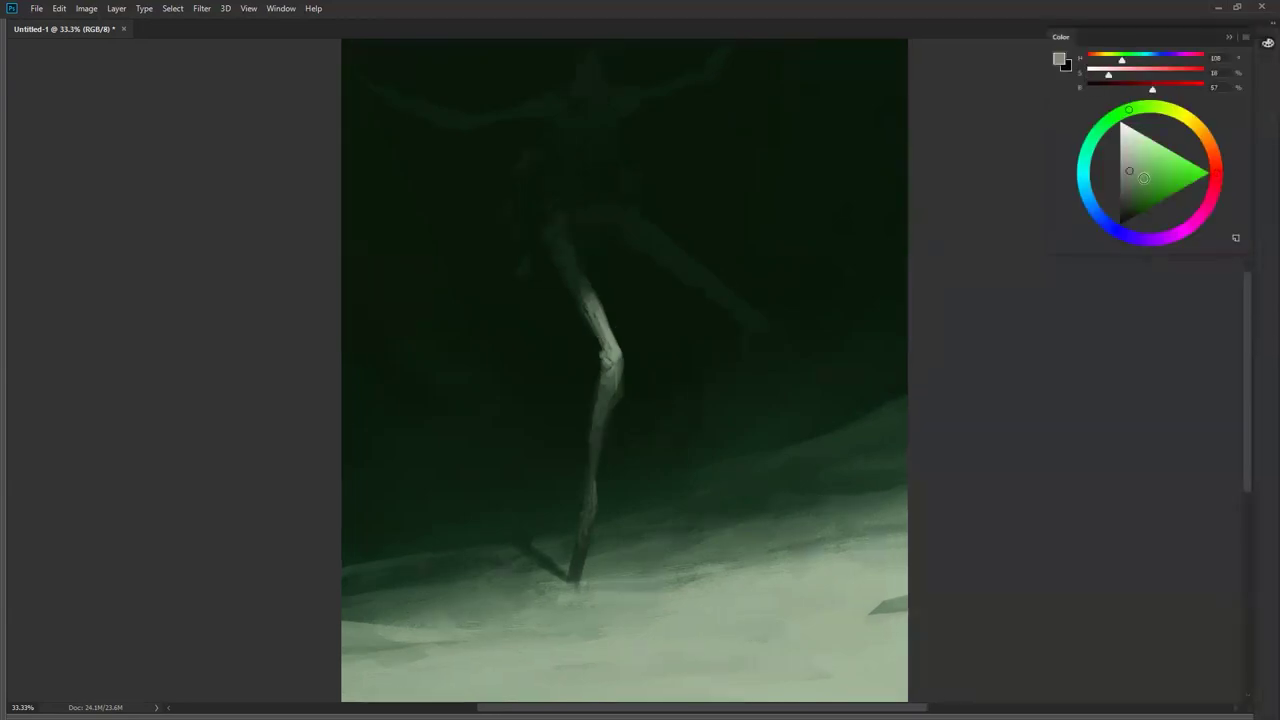
{"action": "left_click_drag", "start_coordinate": [1139, 147], "coordinate": [1130, 150]}
{"action": "left_click", "coordinate": [1175, 112]}
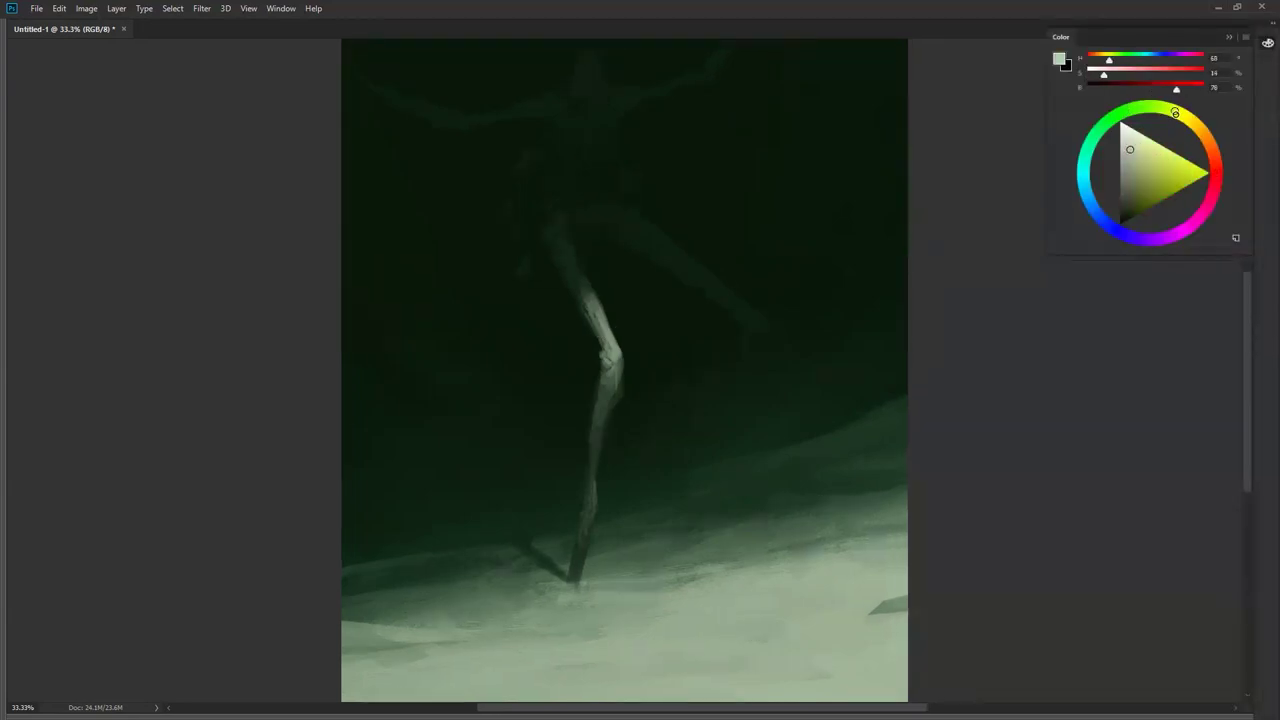
{"action": "left_click", "coordinate": [1139, 149]}
{"action": "left_click_drag", "start_coordinate": [595, 312], "coordinate": [612, 358]}
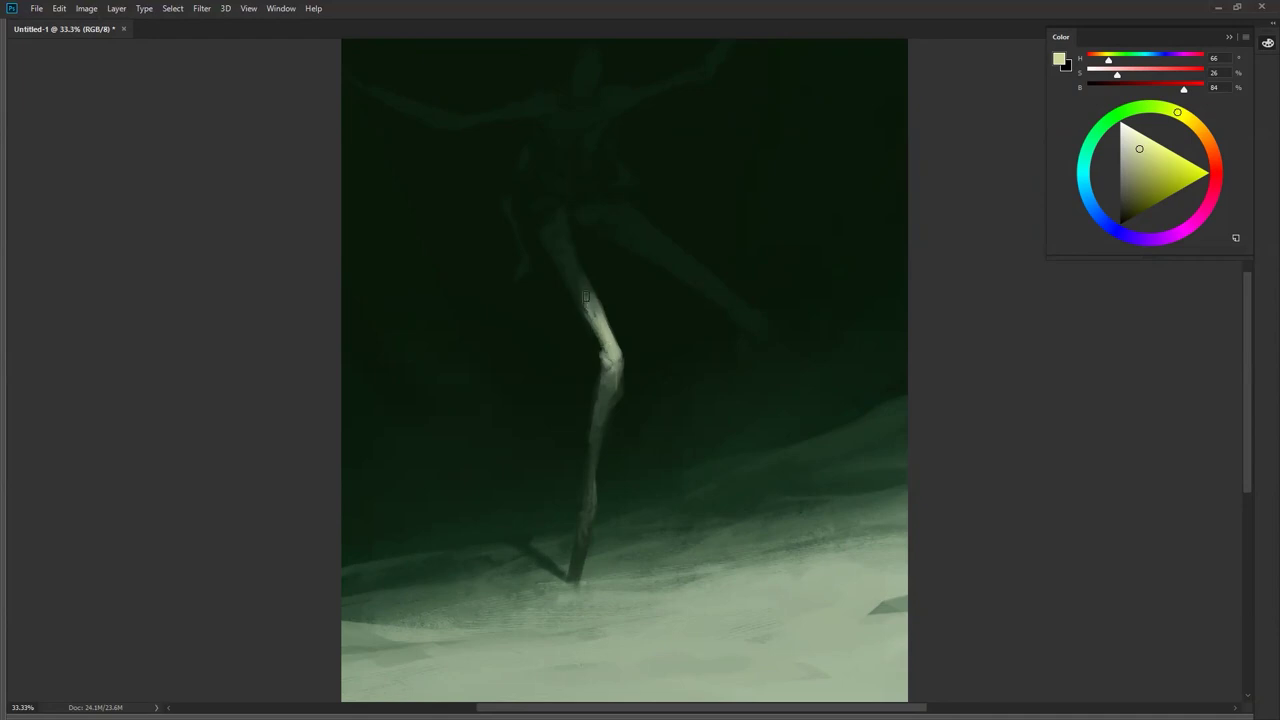
Step: Sample greens along the thigh and blend the upper end of its bright highlight into the dark area
{"action": "left_click", "coordinate": [587, 307], "text": "alt"}
{"action": "left_click_drag", "start_coordinate": [589, 300], "coordinate": [584, 296]}
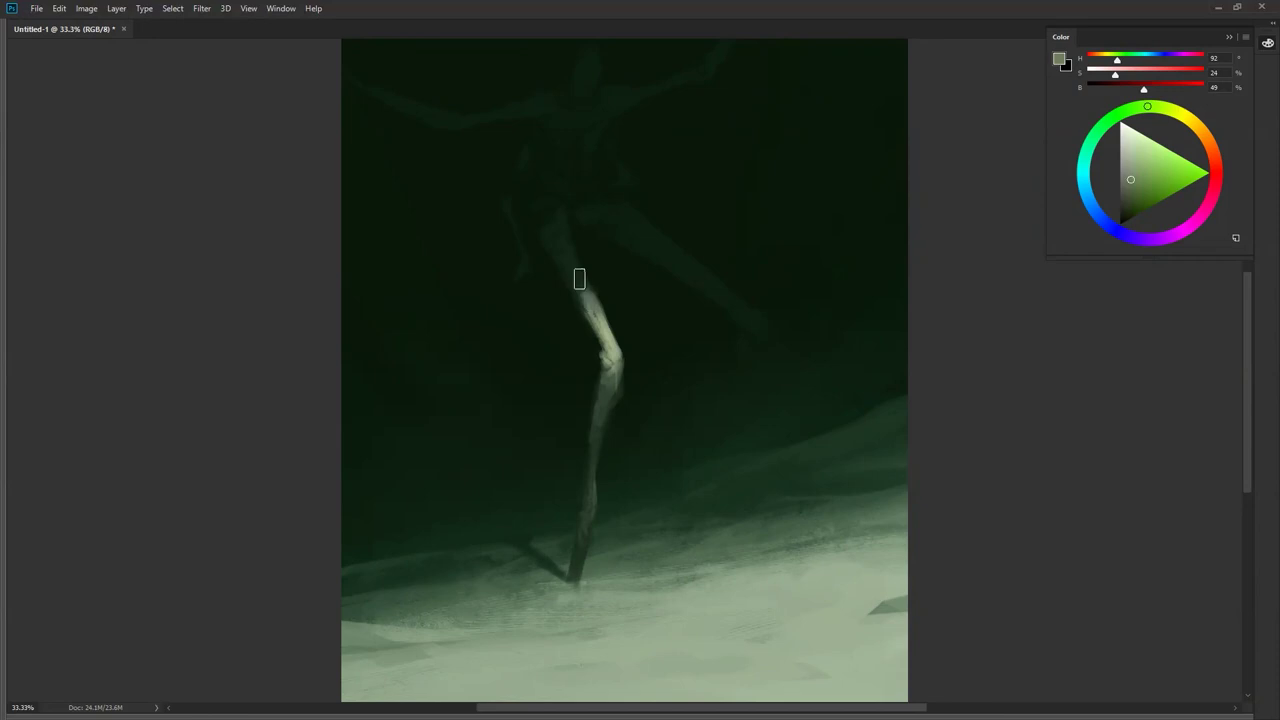
{"action": "left_click", "coordinate": [571, 277], "text": "alt"}
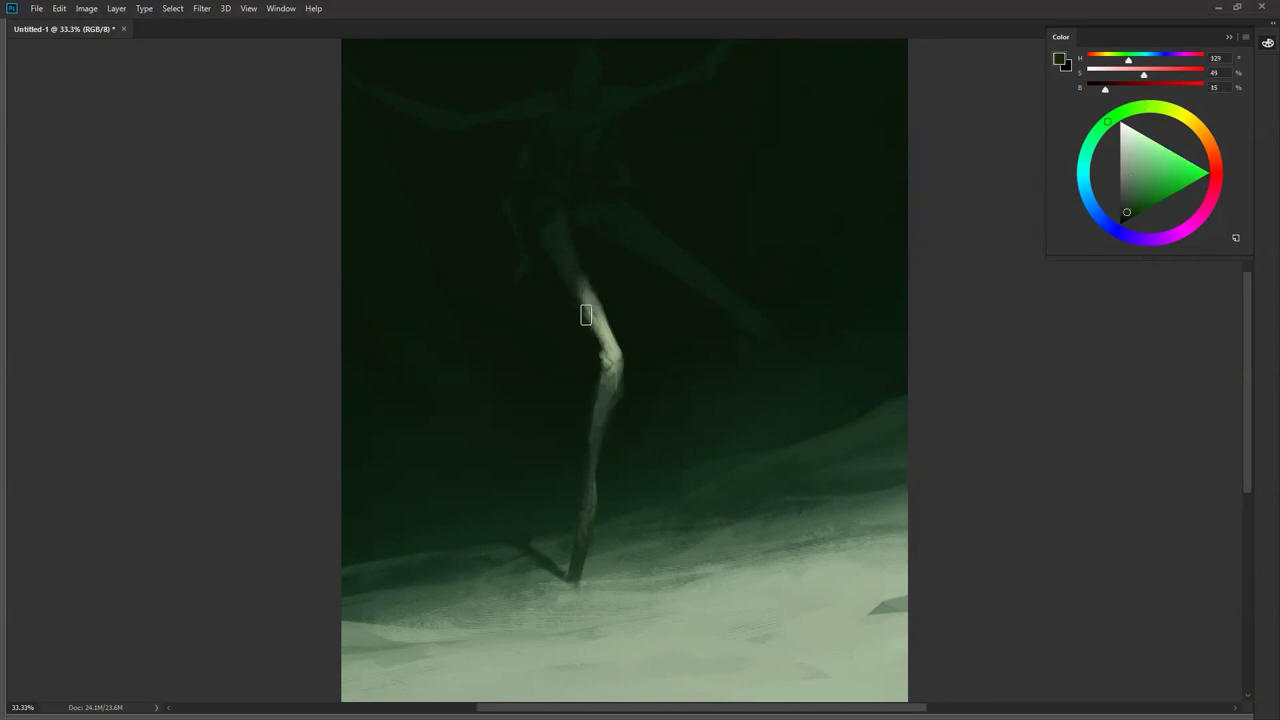
{"action": "left_click", "coordinate": [588, 291], "text": "alt"}
Step: Flip the canvas horizontally, soften the thigh highlight's upper tip with a sampled gray-green, and flip it back
{"action": "key", "text": "ctrl+shift+h"}
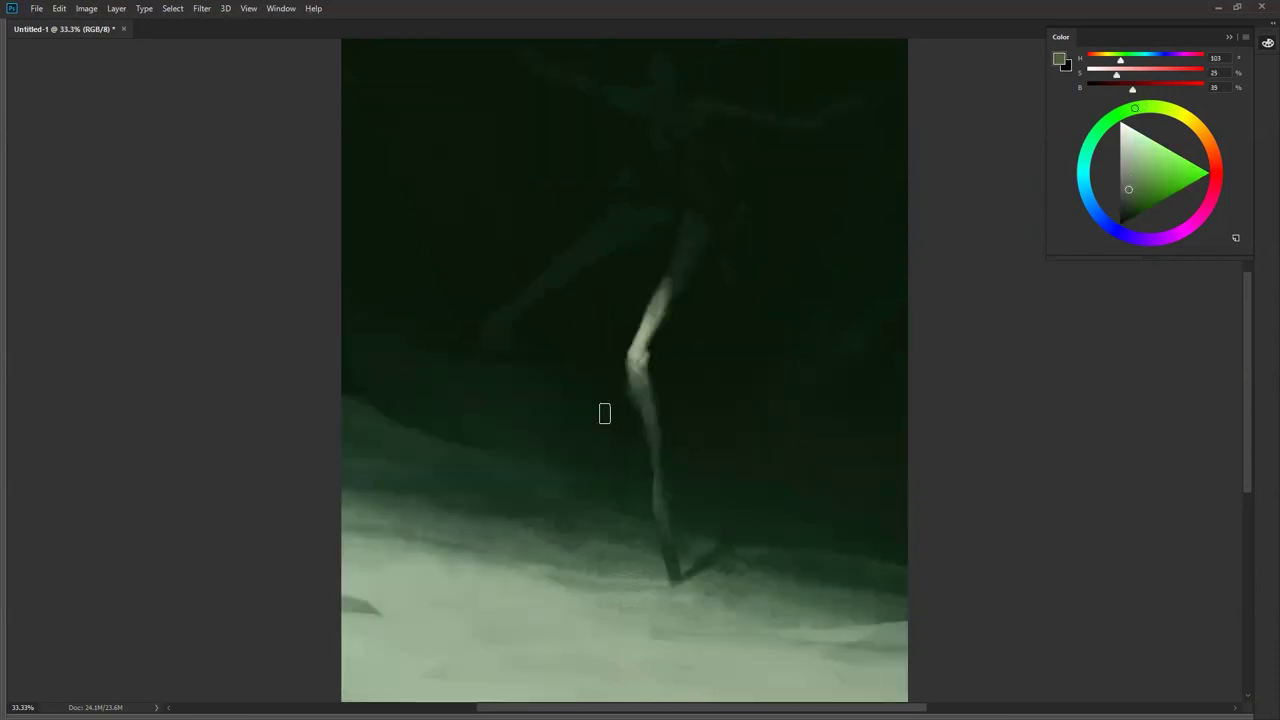
{"action": "left_click", "coordinate": [663, 300], "text": "alt"}
{"action": "mouse_move", "coordinate": [668, 289]}
{"action": "left_mouse_down"}
{"action": "mouse_move", "coordinate": [659, 305]}
{"action": "mouse_move", "coordinate": [671, 281]}
{"action": "left_mouse_up"}
{"action": "key", "text": "ctrl+shift+h"}
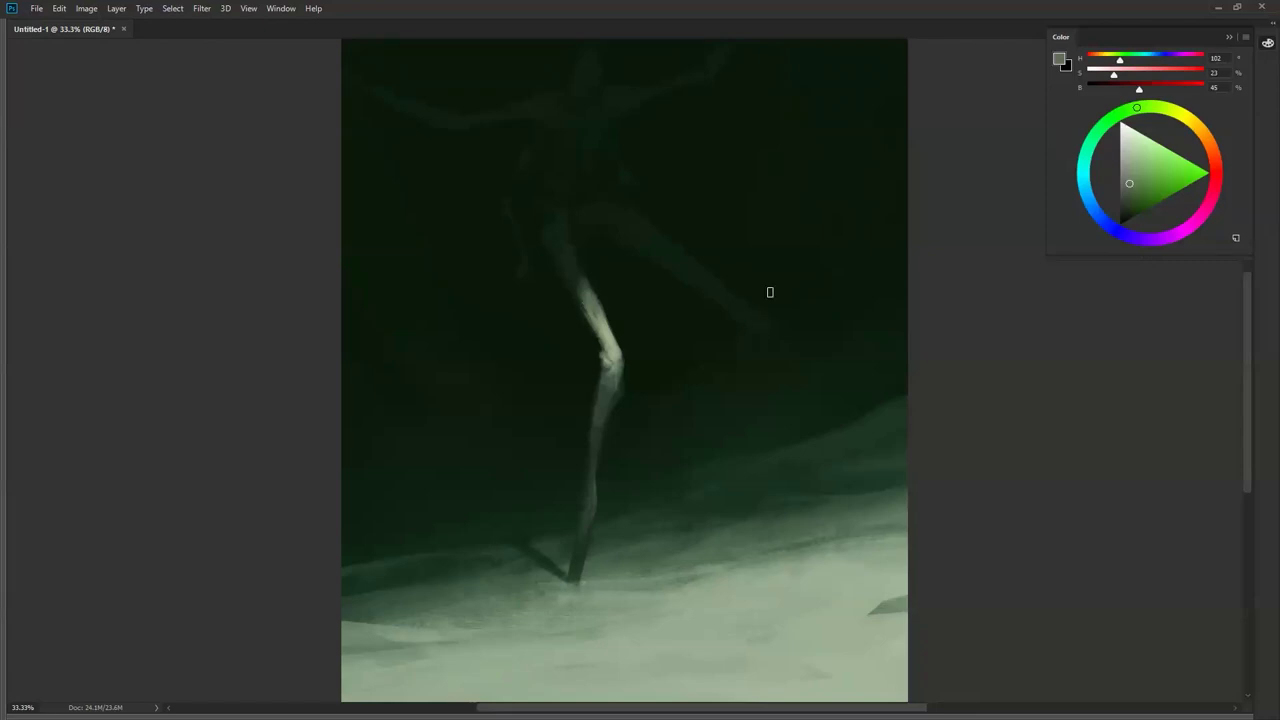
Step: Sample dark greens beside and along the lower shin and touch up its shading above the foot
{"action": "left_click_drag", "start_coordinate": [615, 266], "coordinate": [612, 330]}
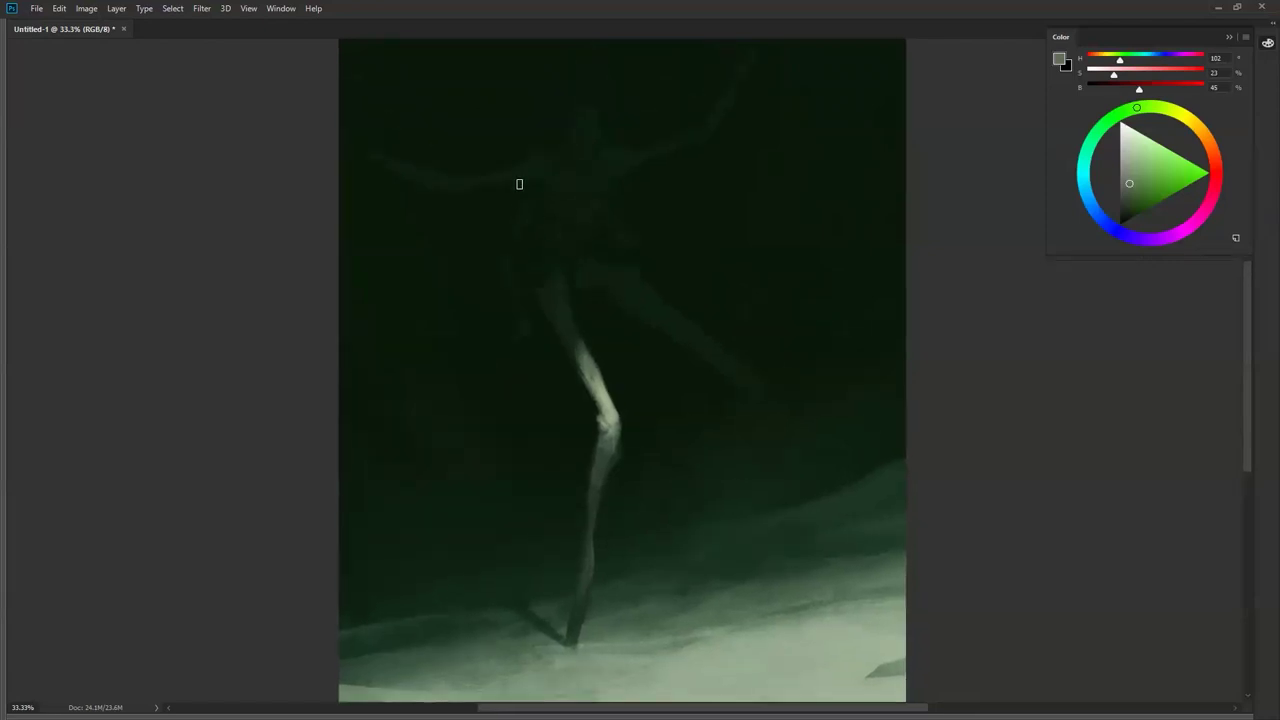
{"action": "left_click_drag", "start_coordinate": [658, 440], "coordinate": [596, 307]}
{"action": "left_click", "coordinate": [516, 496], "text": "alt"}
{"action": "left_click", "coordinate": [531, 434], "text": "alt"}
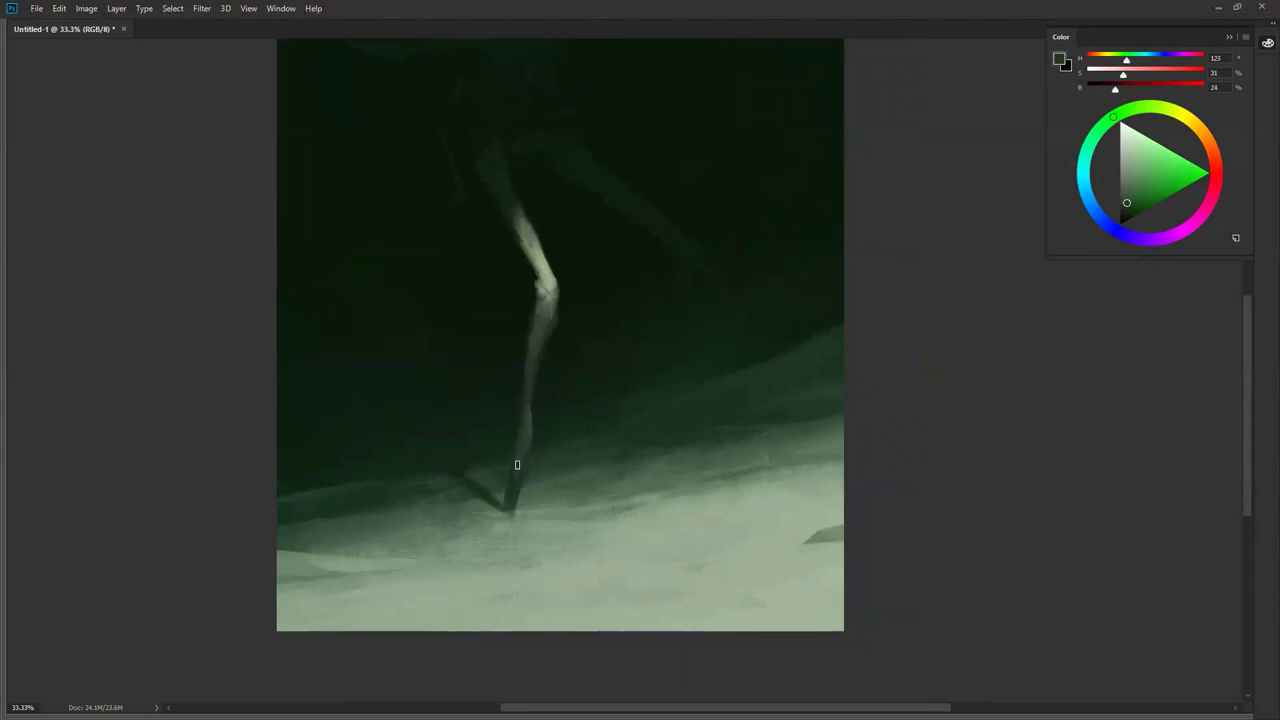
Step: Choose a textured brush from the STANDARD set and paint pale yellow-green strokes (H 77, S 19, B 84) across the foreground
{"action": "right_click", "coordinate": [514, 480]}
{"action": "left_click", "coordinate": [570, 358]}
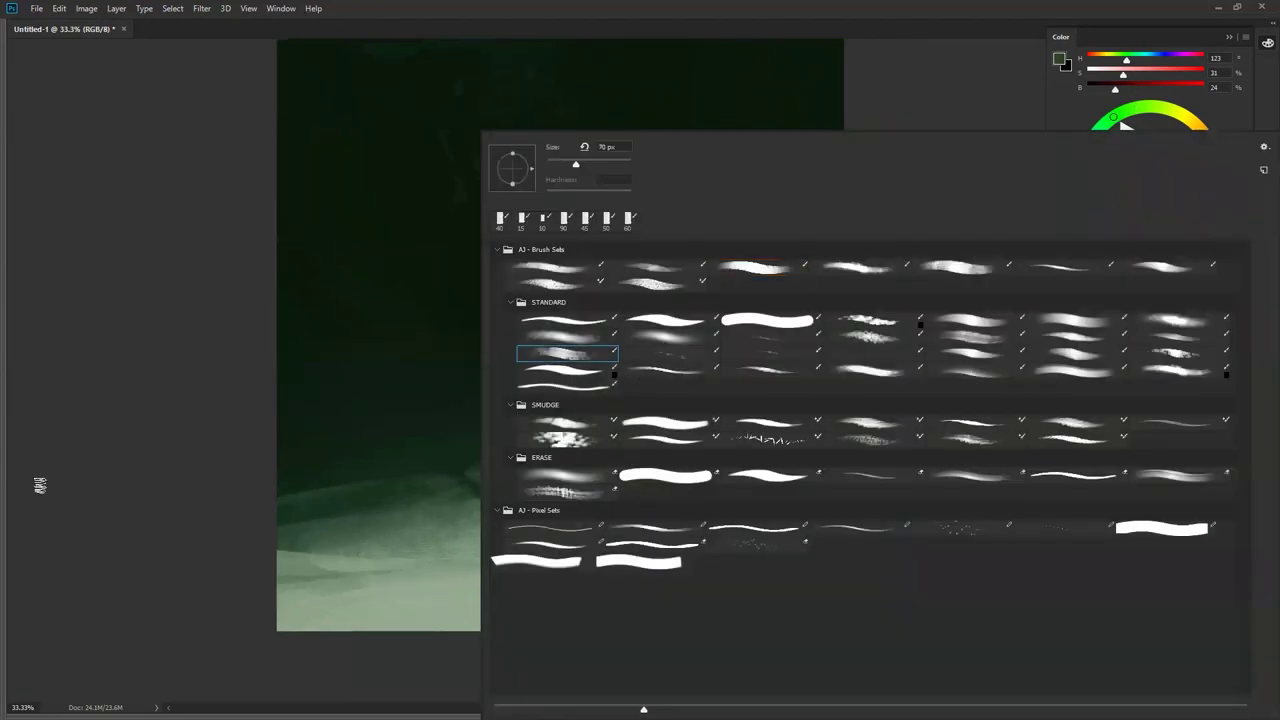
{"action": "left_click", "coordinate": [126, 485]}
{"action": "left_click", "coordinate": [611, 558], "text": "alt"}
{"action": "left_click", "coordinate": [1134, 146]}
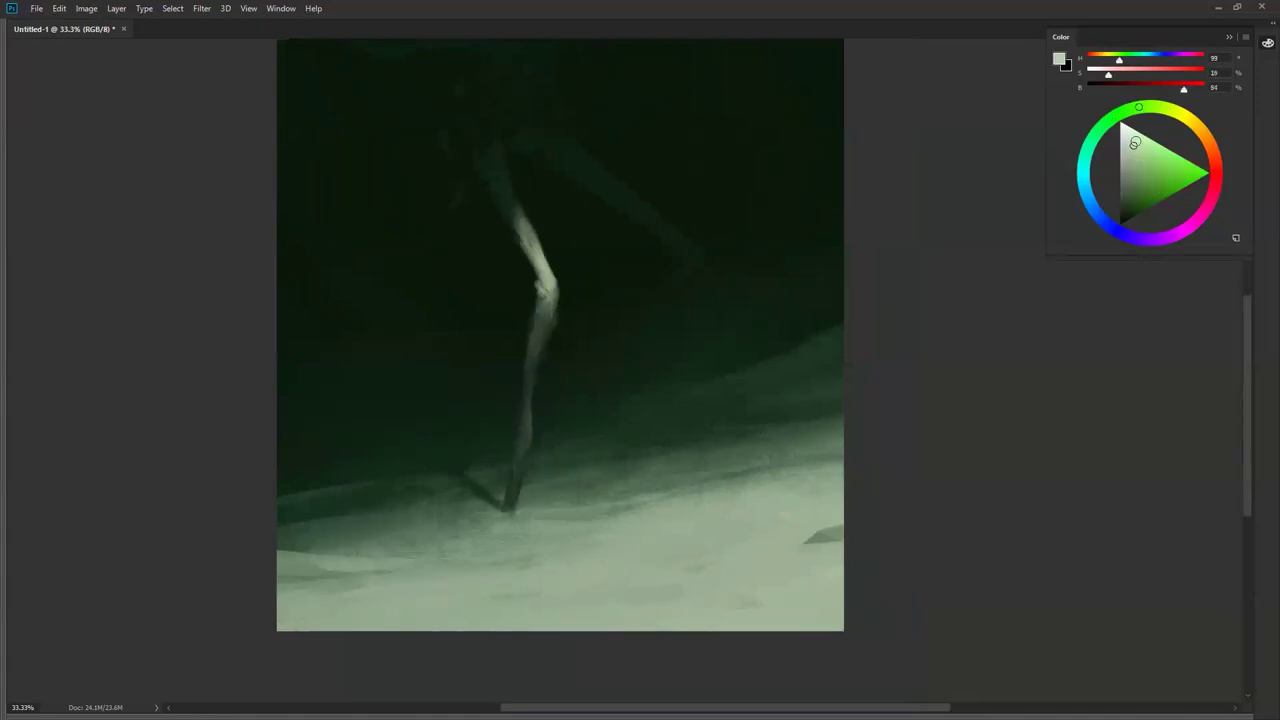
{"action": "left_click", "coordinate": [1164, 108]}
{"action": "left_click_drag", "start_coordinate": [810, 546], "coordinate": [495, 624]}
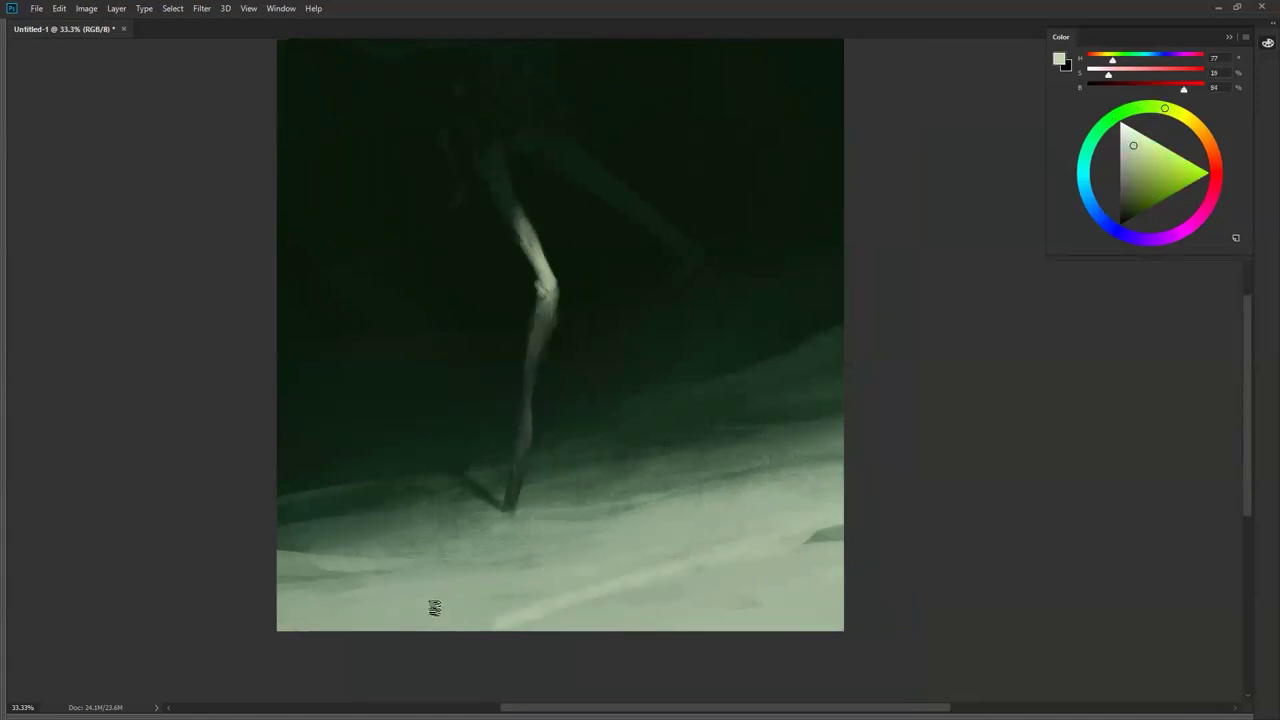
{"action": "mouse_move", "coordinate": [671, 570]}
{"action": "left_mouse_down"}
{"action": "mouse_move", "coordinate": [554, 627]}
{"action": "mouse_move", "coordinate": [735, 592]}
{"action": "mouse_move", "coordinate": [508, 618]}
{"action": "mouse_move", "coordinate": [746, 533]}
{"action": "left_mouse_up"}
Step: Switch to another STANDARD brush, sample a ground green and paint sloping streaks along the near ground below the foot
{"action": "key", "text": "F5"}
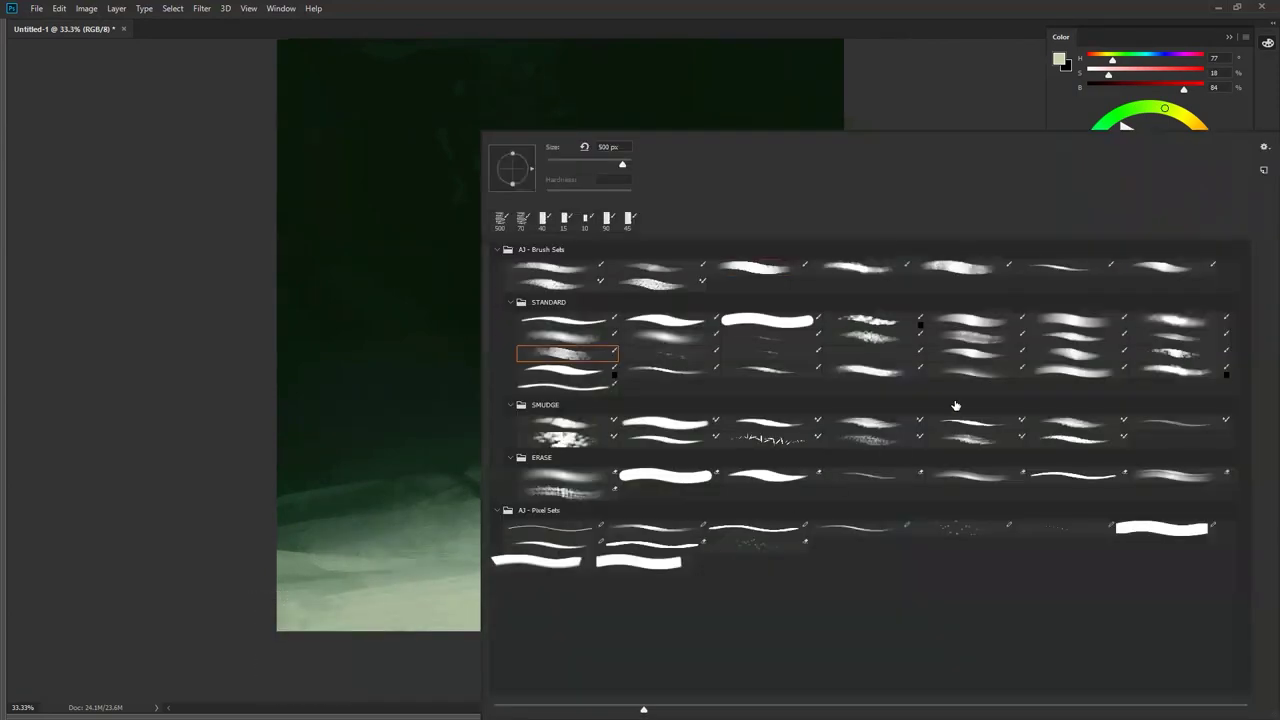
{"action": "key", "text": "d"}
{"action": "left_click", "coordinate": [872, 321]}
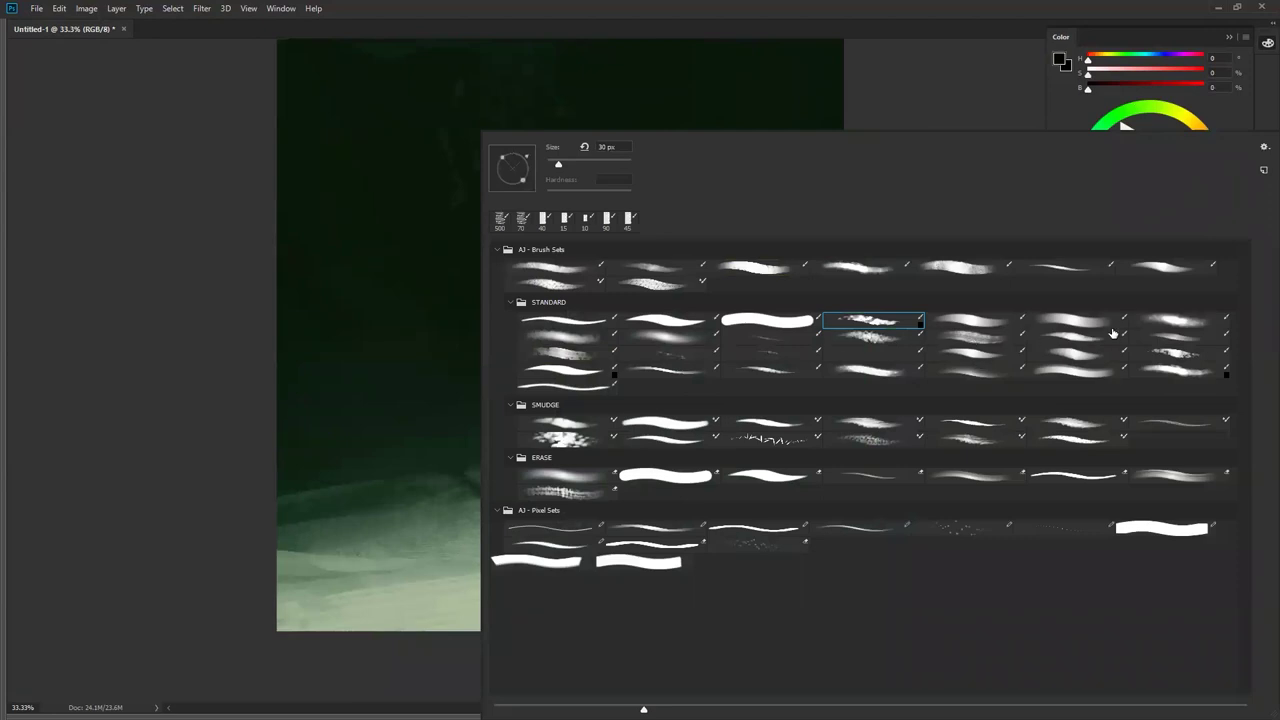
{"action": "left_click", "coordinate": [1077, 361]}
{"action": "key", "text": "F5"}
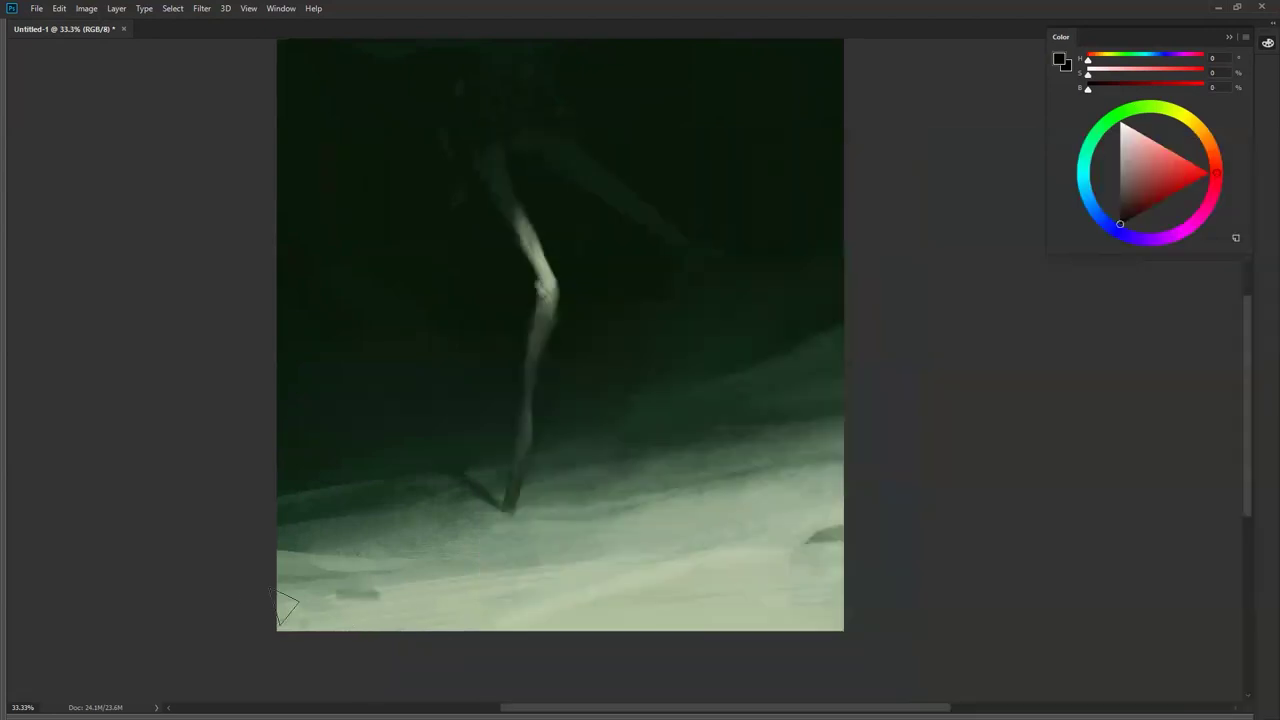
{"action": "left_click", "coordinate": [460, 588], "text": "alt"}
{"action": "left_click_drag", "start_coordinate": [404, 590], "coordinate": [291, 603]}
{"action": "left_click_drag", "start_coordinate": [464, 578], "coordinate": [537, 566]}
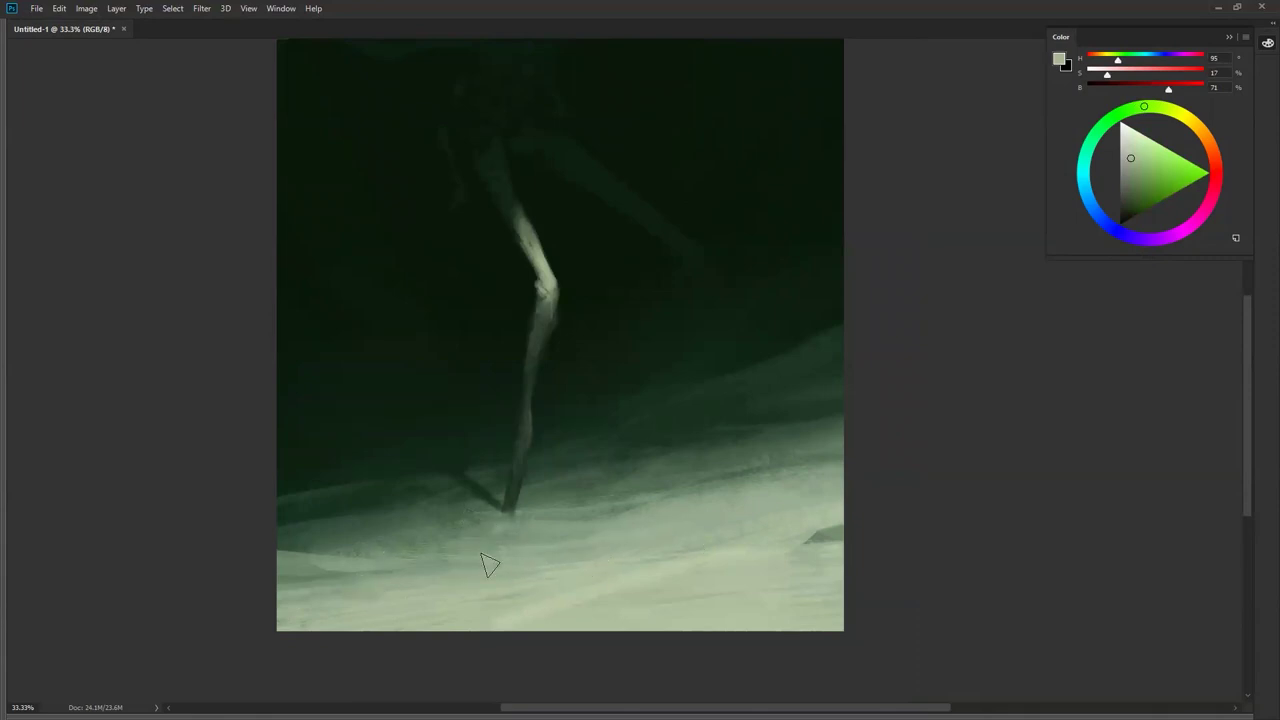
Step: Cover the small dark patch near the ground's edge and brush sampled pale-green streaks over the foreground slope
{"action": "mouse_move", "coordinate": [832, 533]}
{"action": "left_mouse_down"}
{"action": "mouse_move", "coordinate": [786, 563]}
{"action": "mouse_move", "coordinate": [763, 603]}
{"action": "mouse_move", "coordinate": [640, 608]}
{"action": "mouse_move", "coordinate": [735, 582]}
{"action": "left_mouse_up"}
{"action": "left_click", "coordinate": [709, 565], "text": "alt"}
{"action": "mouse_move", "coordinate": [590, 632]}
{"action": "left_mouse_down"}
{"action": "mouse_move", "coordinate": [1024, 522]}
{"action": "mouse_move", "coordinate": [762, 582]}
{"action": "left_mouse_up"}
{"action": "mouse_move", "coordinate": [662, 626]}
{"action": "left_mouse_down"}
{"action": "mouse_move", "coordinate": [840, 595]}
{"action": "mouse_move", "coordinate": [832, 557]}
{"action": "left_mouse_up"}
{"action": "left_click_drag", "start_coordinate": [744, 577], "coordinate": [840, 556]}
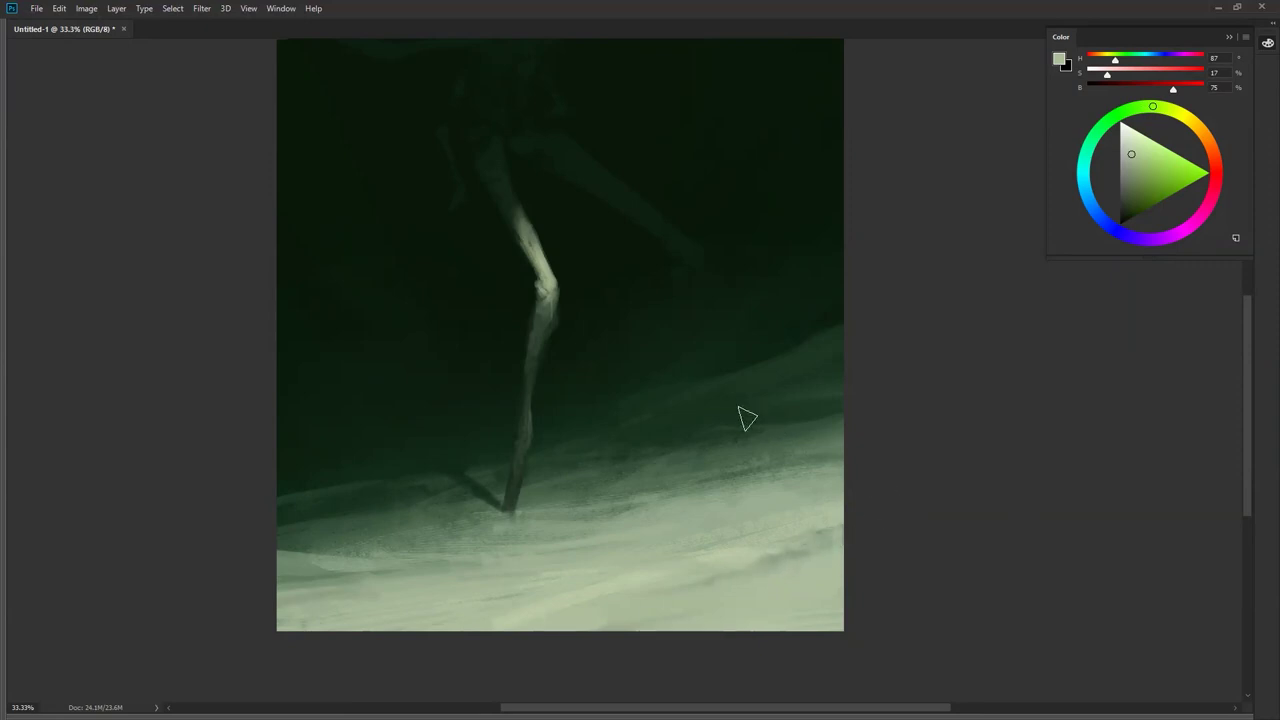
{"action": "left_click", "coordinate": [770, 418], "text": "alt"}
{"action": "left_click_drag", "start_coordinate": [610, 480], "coordinate": [568, 496]}
{"action": "left_click_drag", "start_coordinate": [700, 462], "coordinate": [545, 530]}
{"action": "key", "text": "ctrl+z"}
{"action": "key", "text": "ctrl+z"}
{"action": "key", "text": "ctrl+z"}
Step: Sample dark greens around the horizon and soften the transition between the ground and background on both sides of the leg
{"action": "left_click", "coordinate": [470, 462], "text": "alt"}
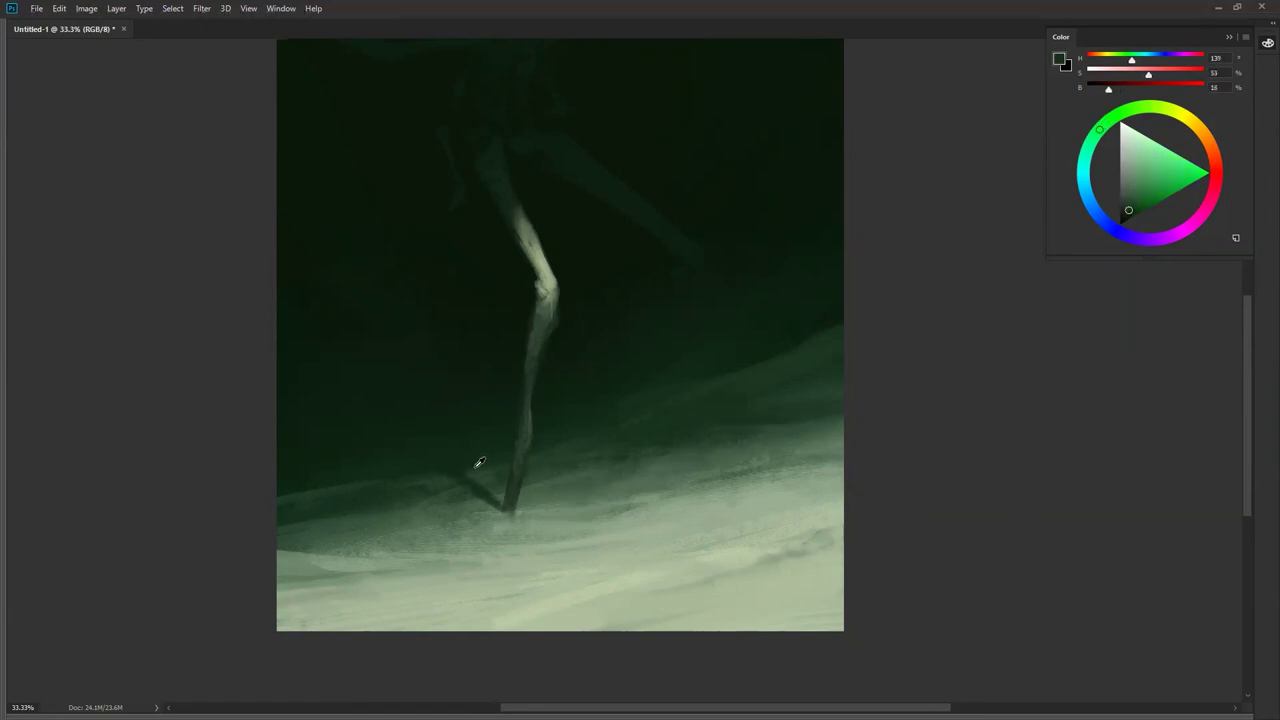
{"action": "left_click", "coordinate": [377, 477], "text": "alt"}
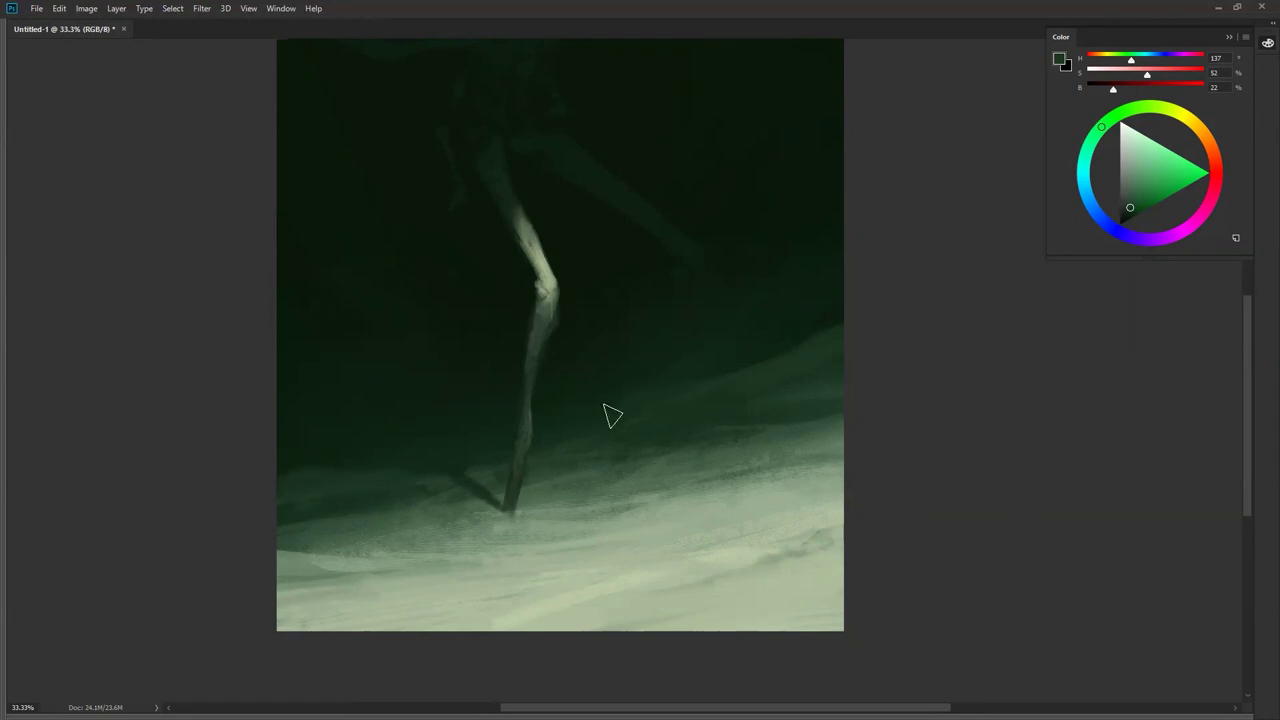
{"action": "left_click", "coordinate": [688, 380], "text": "alt"}
{"action": "left_click", "coordinate": [598, 414], "text": "alt"}
{"action": "left_click", "coordinate": [553, 432], "text": "alt"}
{"action": "left_click", "coordinate": [639, 392], "text": "alt"}
{"action": "left_click", "coordinate": [652, 390], "text": "alt"}
{"action": "left_click", "coordinate": [450, 444], "text": "alt"}
Step: Flip the canvas horizontally, review it at a reduced size and switch to the full-screen mode
{"action": "scroll", "coordinate": [669, 420], "scroll_direction": "down", "scroll_amount": 3}
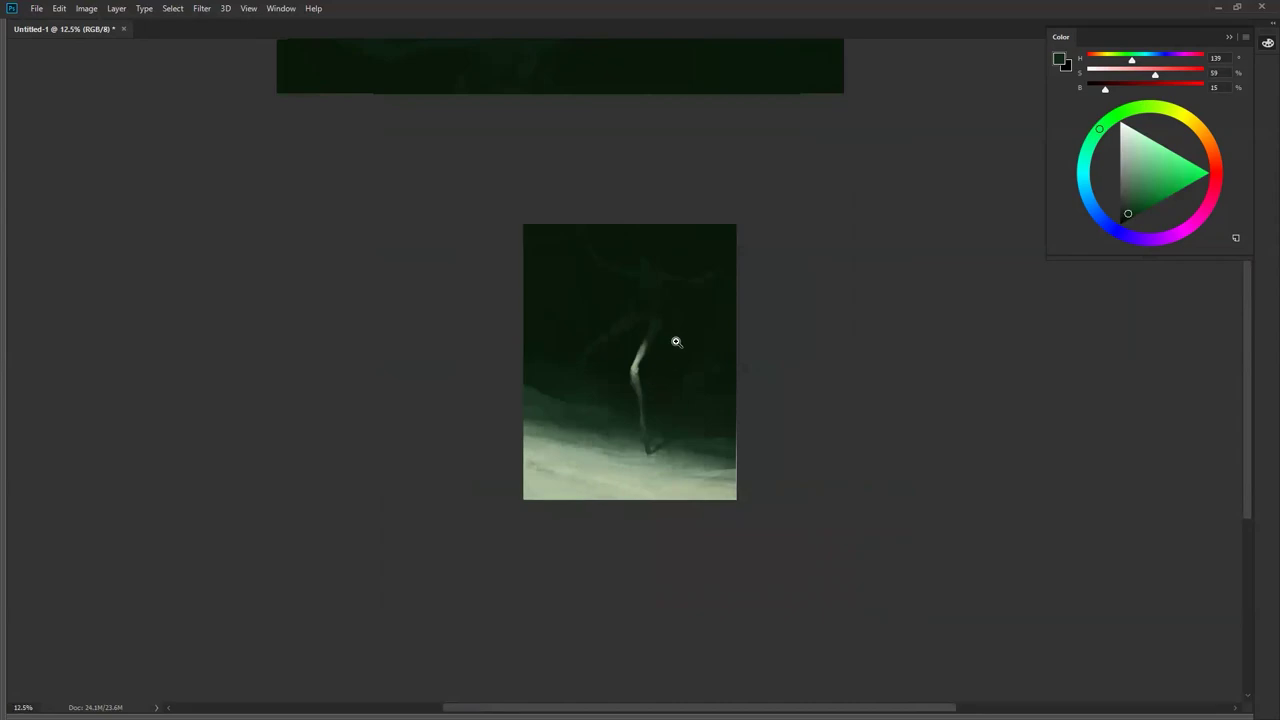
{"action": "left_click", "coordinate": [676, 342]}
{"action": "key", "text": "f"}
{"action": "left_click", "coordinate": [675, 411]}
{"action": "left_click_drag", "start_coordinate": [673, 439], "coordinate": [657, 486]}
{"action": "left_click", "coordinate": [658, 430]}
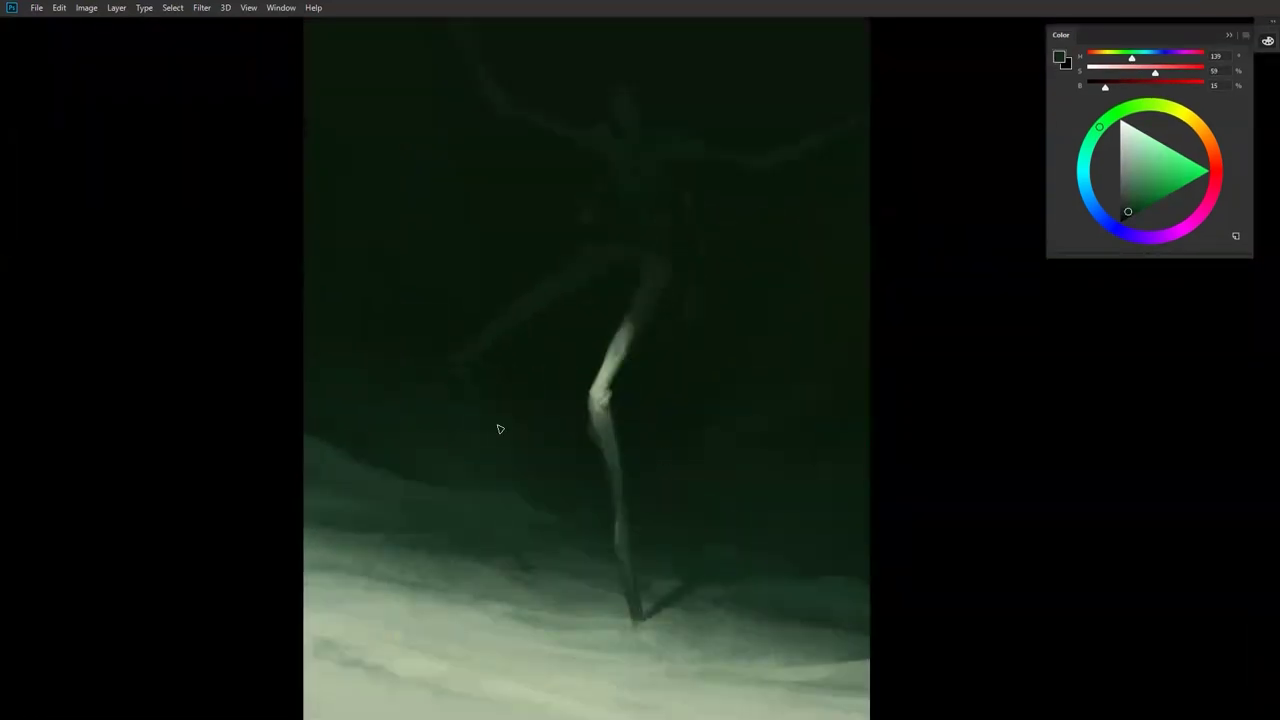
Step: Sample gray-greens from the ground and refine the pale slope's upper edges at both sides of the canvas
{"action": "left_click", "coordinate": [329, 573], "text": "alt"}
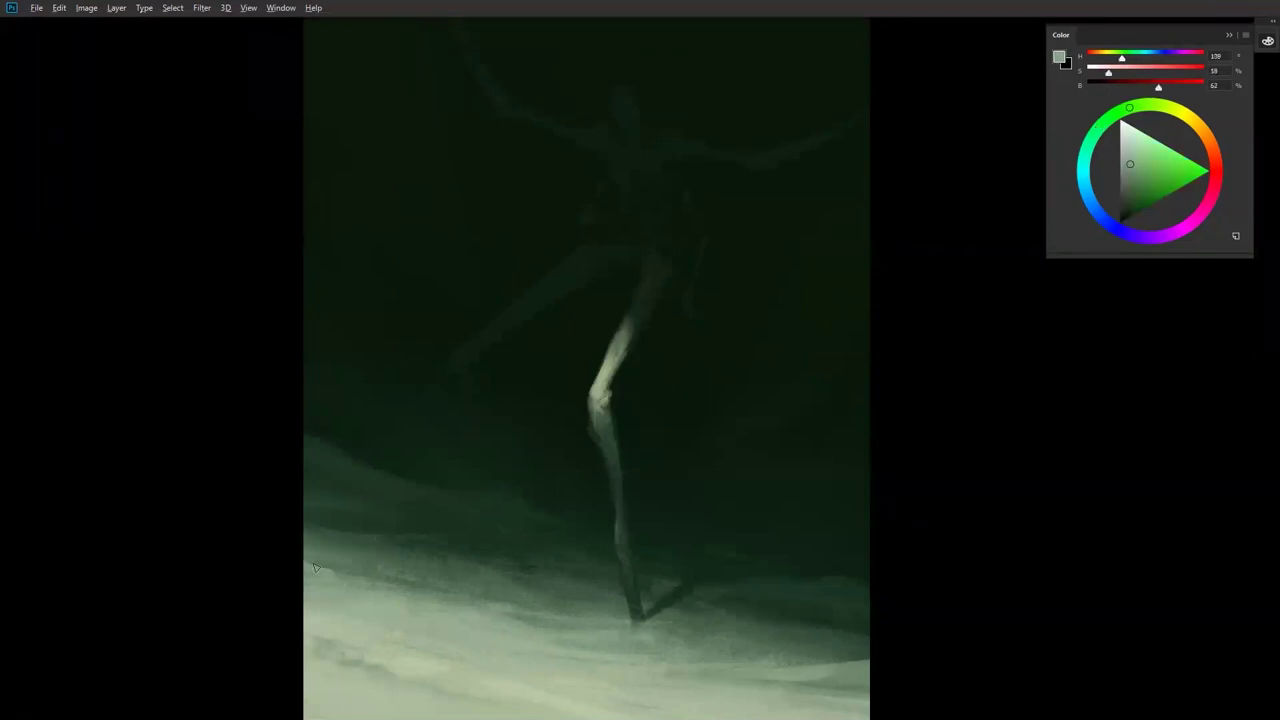
{"action": "left_click_drag", "start_coordinate": [620, 578], "coordinate": [584, 461]}
{"action": "left_click", "coordinate": [783, 554], "text": "alt"}
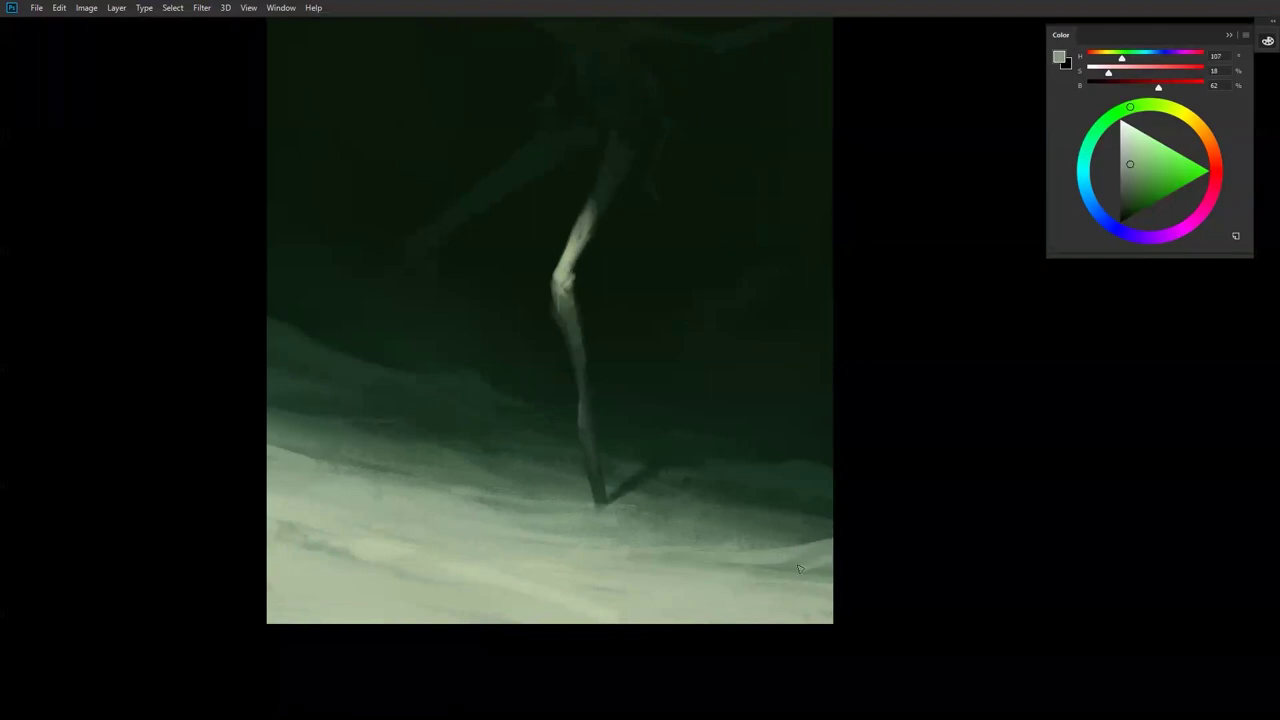
{"action": "left_click", "coordinate": [818, 562], "text": "alt"}
{"action": "left_click", "coordinate": [797, 557], "text": "alt"}
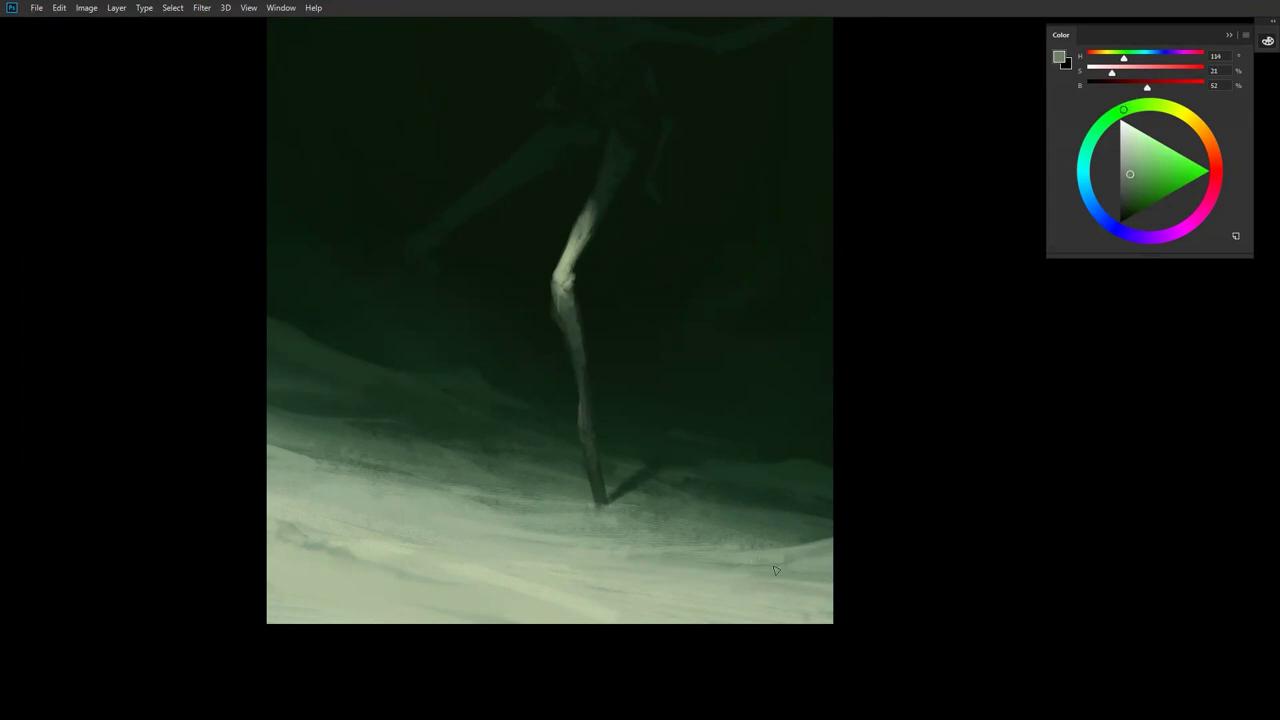
Step: Sample dark greens and blend the distant hill's upper edge into the background
{"action": "left_click", "coordinate": [716, 464], "text": "alt"}
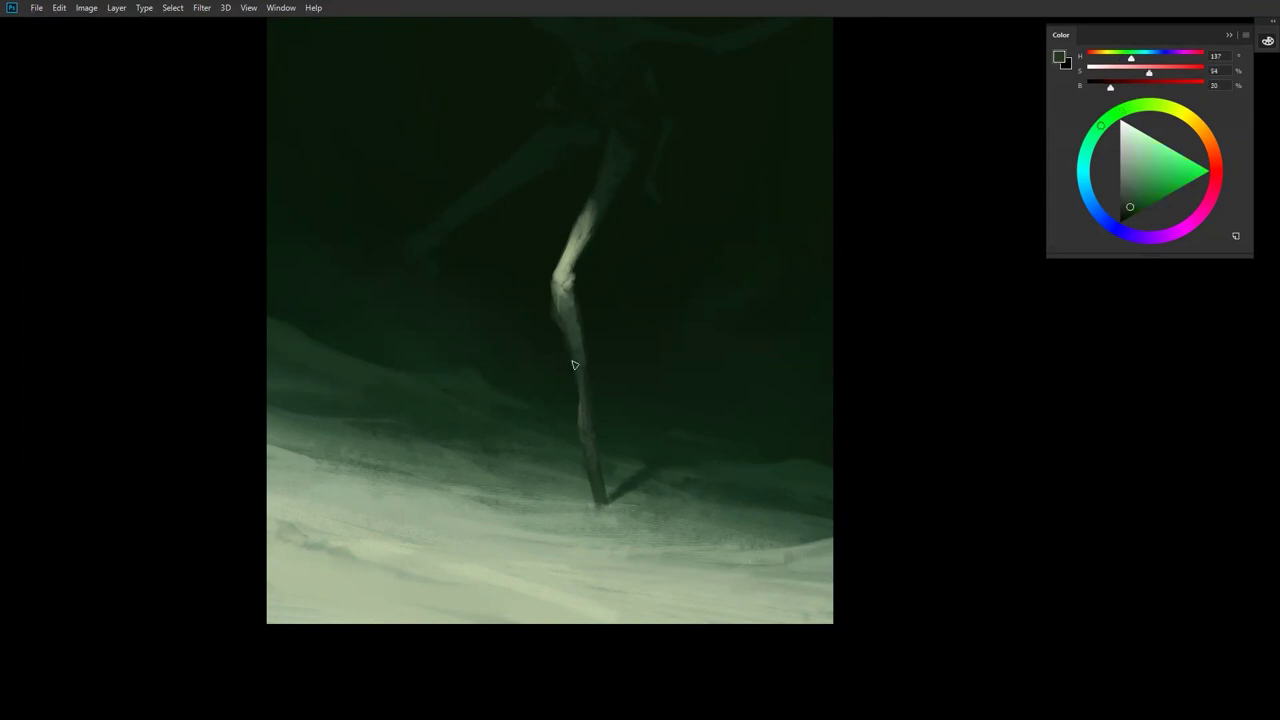
{"action": "left_click", "coordinate": [300, 328], "text": "alt"}
{"action": "left_click", "coordinate": [283, 310], "text": "alt"}
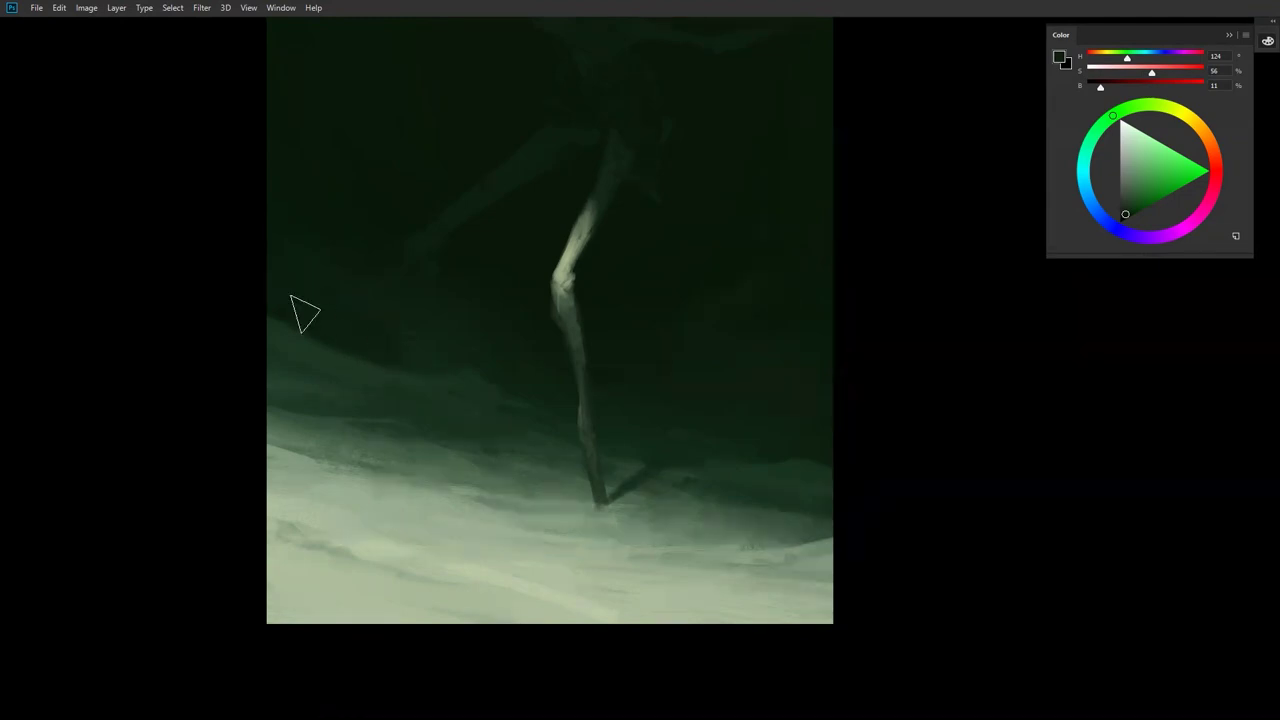
{"action": "left_click", "coordinate": [410, 312], "text": "alt"}
{"action": "left_click", "coordinate": [355, 294], "text": "alt"}
{"action": "left_click", "coordinate": [432, 382], "text": "alt"}
{"action": "left_click", "coordinate": [513, 389], "text": "alt"}
Step: Enlarge the brush and smooth the dark background beside the standing leg with sampled greens
{"action": "left_click", "coordinate": [722, 251], "text": "alt"}
{"action": "key", "text": "bracketright"}
{"action": "key", "text": "bracketright"}
{"action": "key", "text": "bracketright"}
{"action": "key", "text": "bracketright"}
{"action": "left_click", "coordinate": [707, 255], "text": "alt"}
{"action": "left_click", "coordinate": [665, 405], "text": "alt"}
Step: Sample dark background greens and rework the faint silhouette of the raised arm, undoing one stroke
{"action": "scroll", "coordinate": [649, 369], "scroll_direction": "down", "scroll_amount": 1}
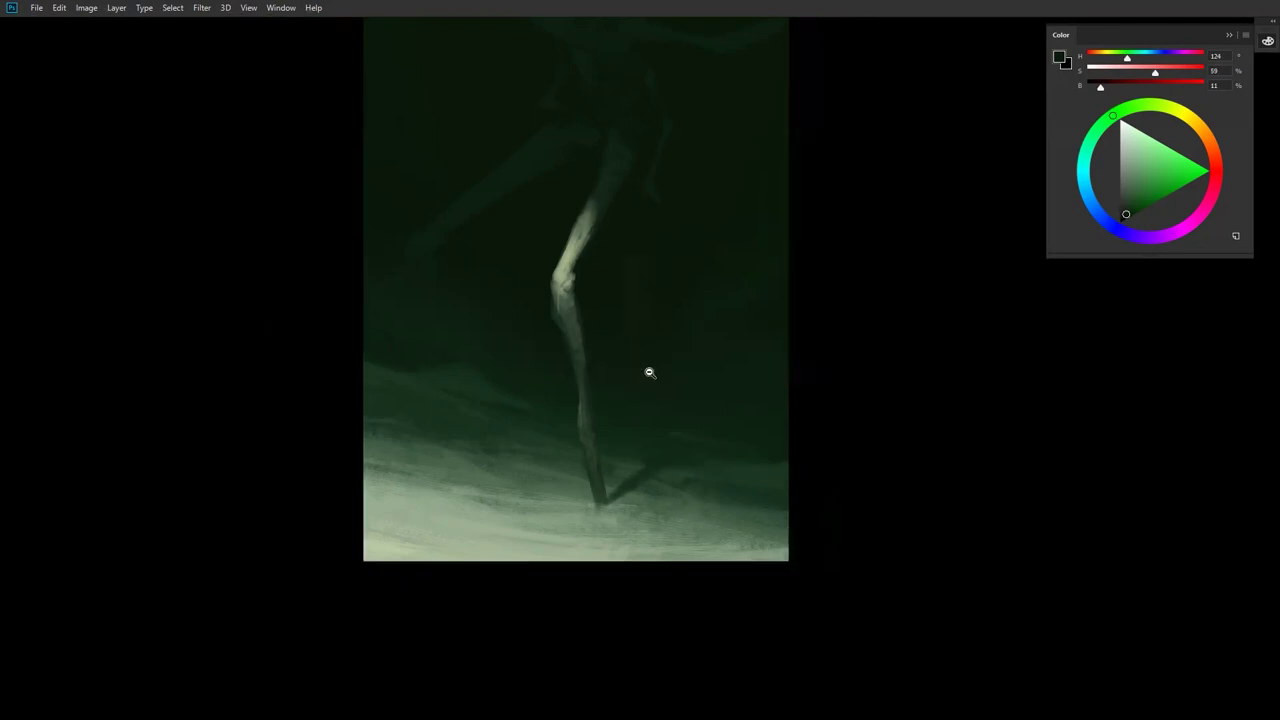
{"action": "left_click_drag", "start_coordinate": [655, 371], "coordinate": [647, 471]}
{"action": "left_click", "coordinate": [461, 301], "text": "alt"}
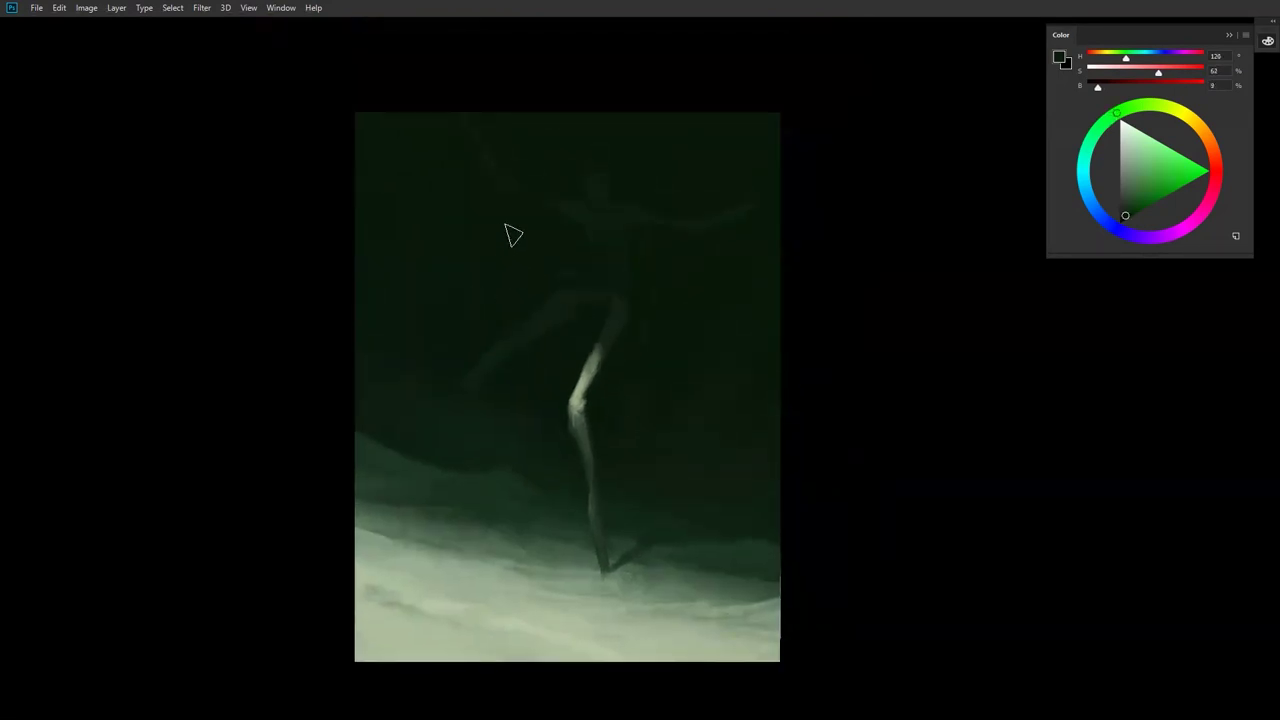
{"action": "key", "text": "ctrl+z"}
{"action": "left_click", "coordinate": [512, 245], "text": "alt"}
{"action": "key", "text": "z"}
{"action": "left_click", "coordinate": [604, 244]}
{"action": "left_click", "coordinate": [609, 174]}
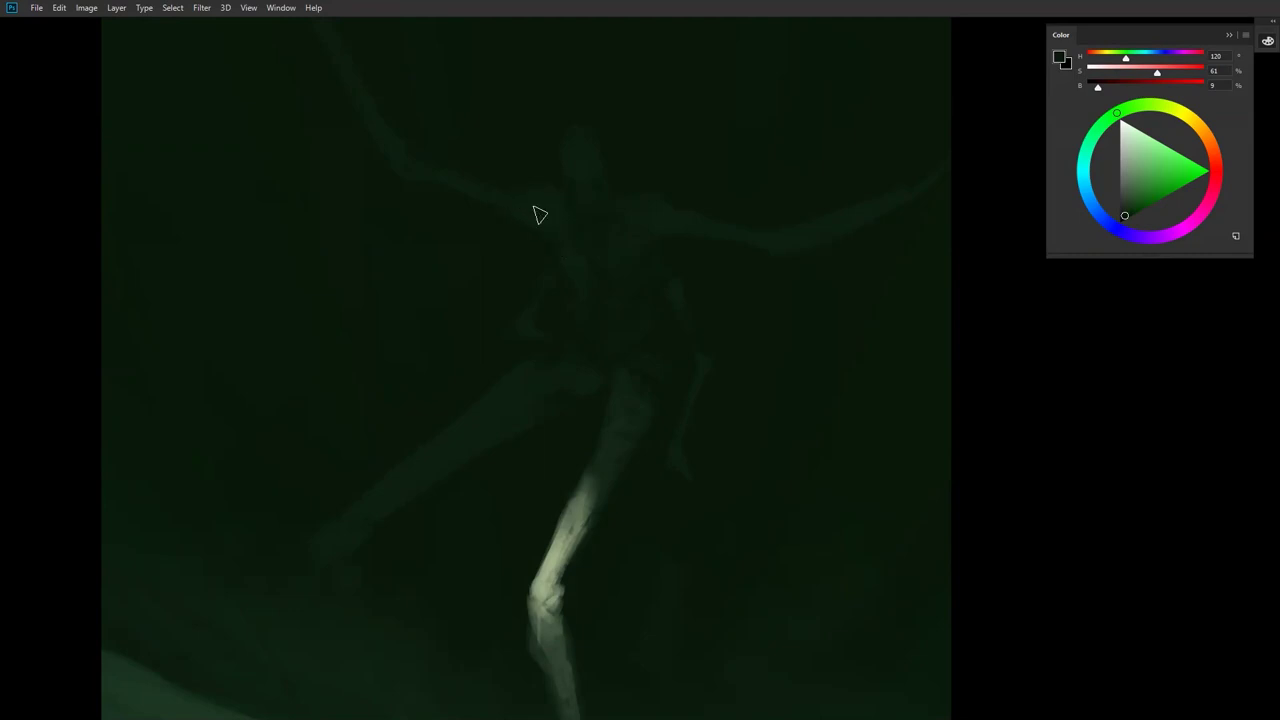
Step: Sample greens on the upper body and define the figure's shoulders and chest
{"action": "key", "text": "d"}
{"action": "left_click", "coordinate": [654, 244], "text": "alt"}
{"action": "left_click", "coordinate": [643, 205], "text": "alt"}
{"action": "left_click", "coordinate": [566, 259], "text": "alt"}
{"action": "left_click", "coordinate": [556, 253], "text": "alt"}
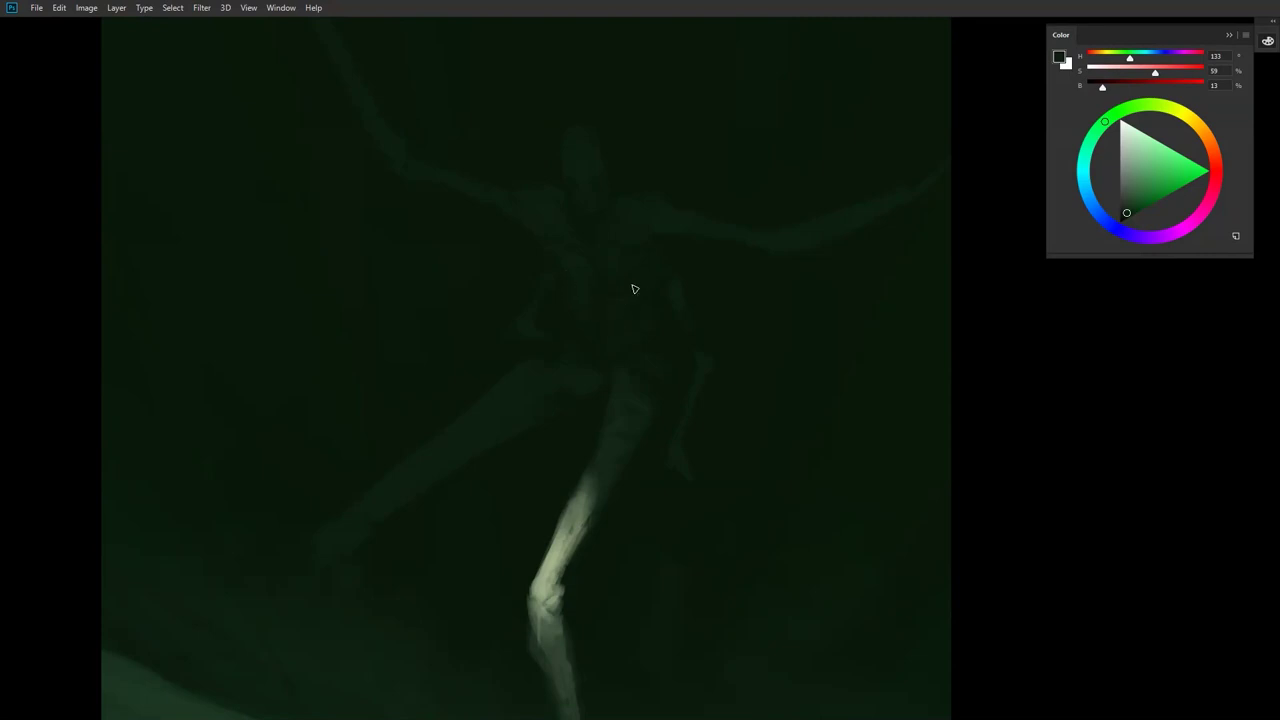
Step: Flip the canvas horizontally and refine the outstretched arm and torso with a sampled dark green
{"action": "left_click", "coordinate": [601, 367], "text": "alt"}
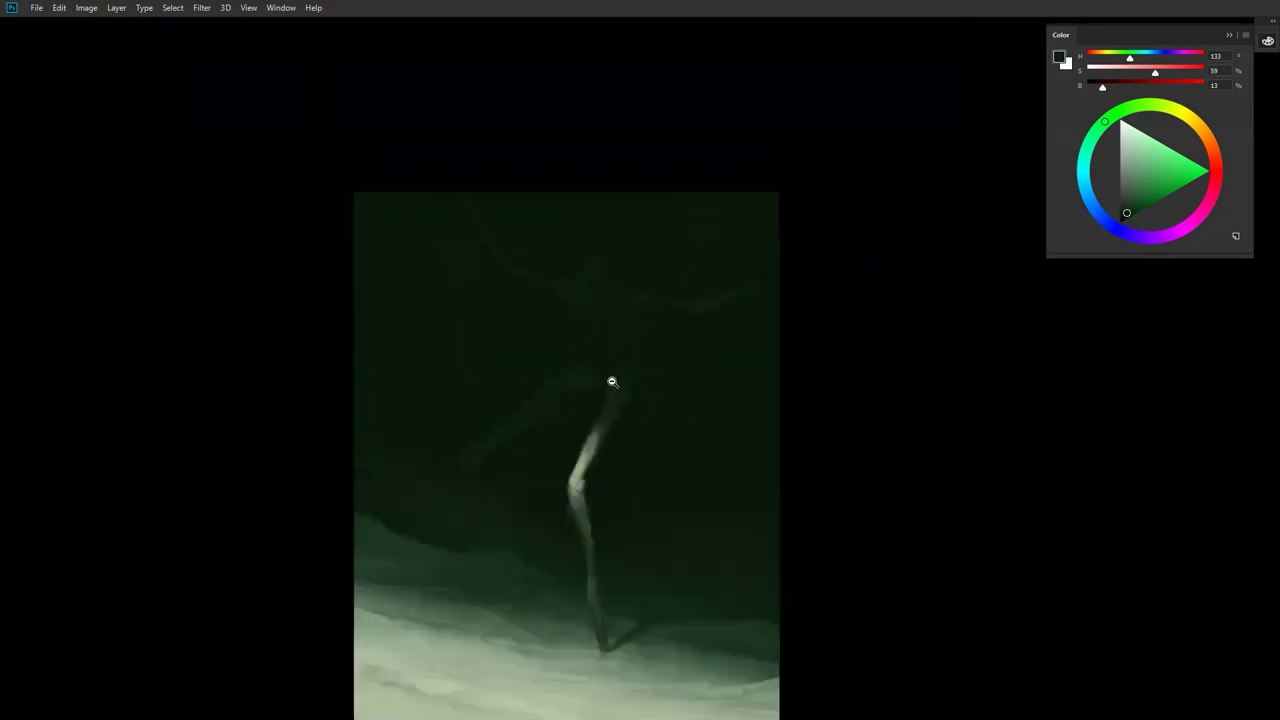
{"action": "left_click", "coordinate": [609, 380], "text": "alt"}
{"action": "left_click", "coordinate": [549, 367]}
{"action": "left_click", "coordinate": [549, 367]}
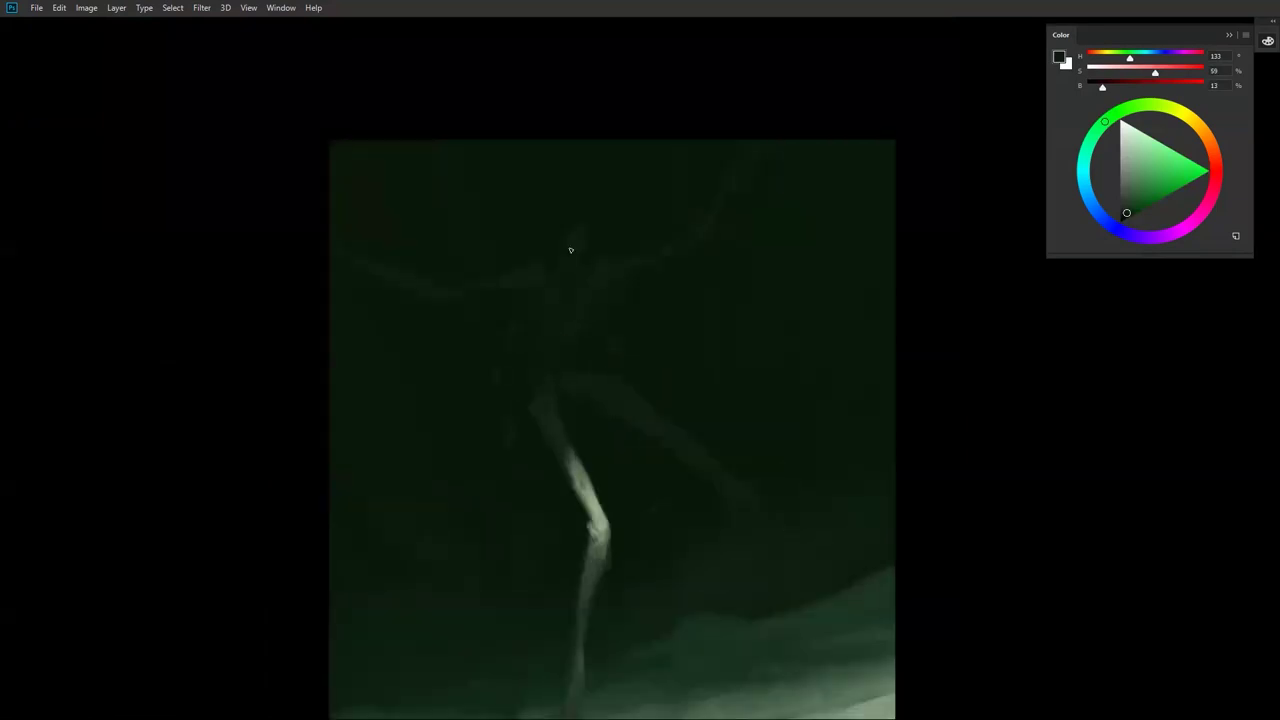
{"action": "left_click", "coordinate": [505, 277], "text": "alt"}
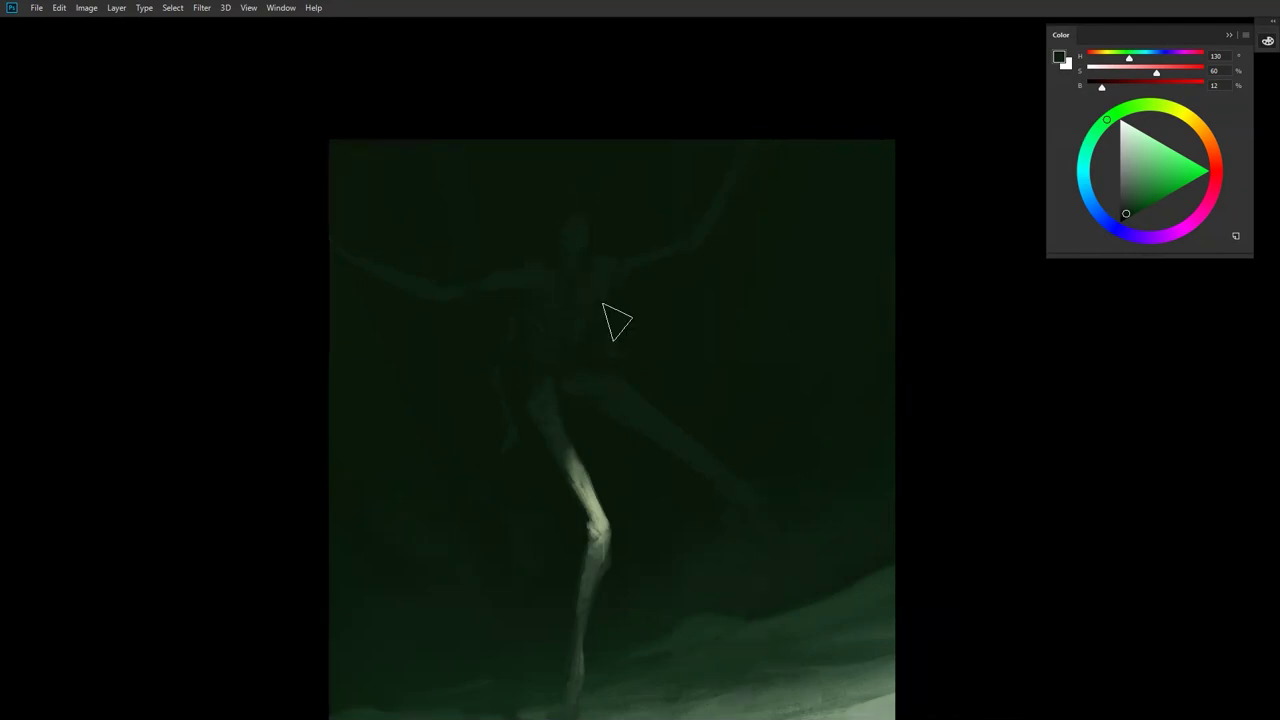
Step: Flip the canvas horizontally, reduce the brush size and repaint the head as a long faint column rising to the canvas edge
{"action": "key", "text": "ctrl+shift+h"}
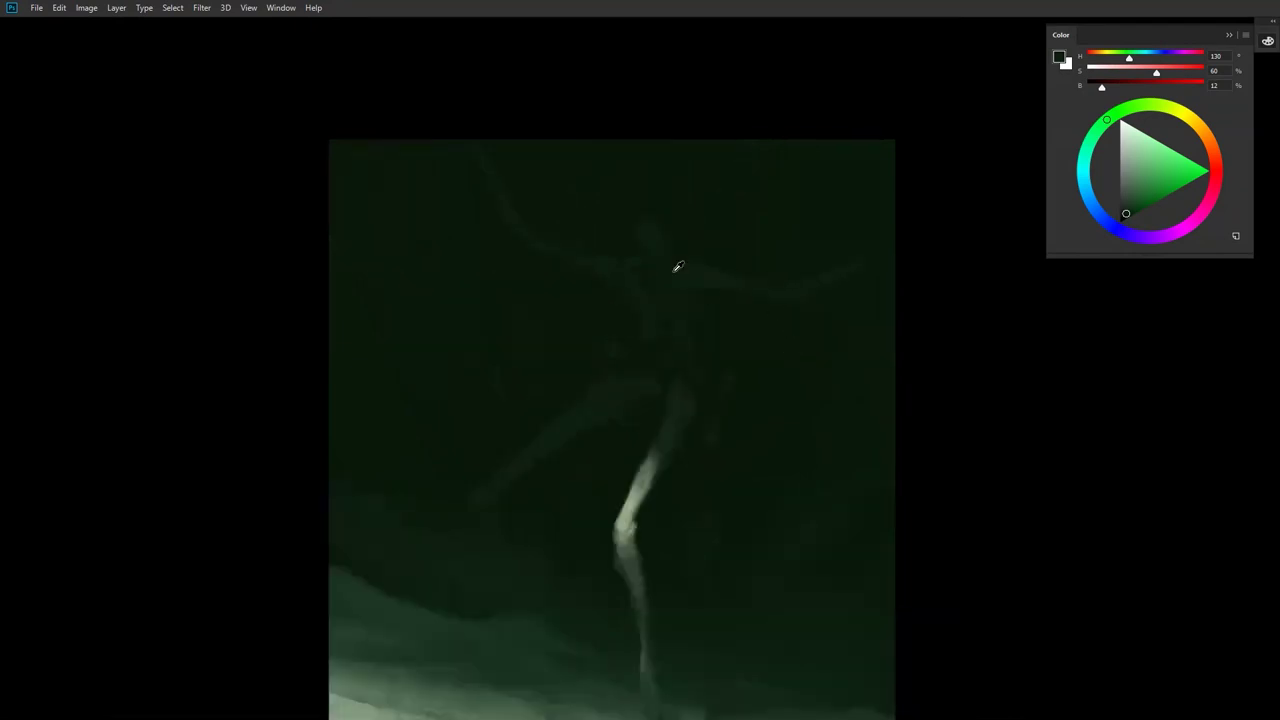
{"action": "left_click", "coordinate": [643, 230], "text": "alt"}
{"action": "left_click_drag", "start_coordinate": [650, 232], "coordinate": [652, 225]}
{"action": "key", "text": "bracketleft"}
{"action": "key", "text": "bracketleft"}
{"action": "key", "text": "bracketleft"}
{"action": "left_click", "coordinate": [648, 226], "text": "alt"}
{"action": "left_click", "coordinate": [655, 230], "text": "alt"}
{"action": "left_click_drag", "start_coordinate": [660, 355], "coordinate": [662, 356]}
{"action": "left_click", "coordinate": [663, 356], "text": "alt"}
Step: Review the composition at a reduced size and flip the canvas horizontally again
{"action": "left_click", "coordinate": [713, 416], "text": "alt"}
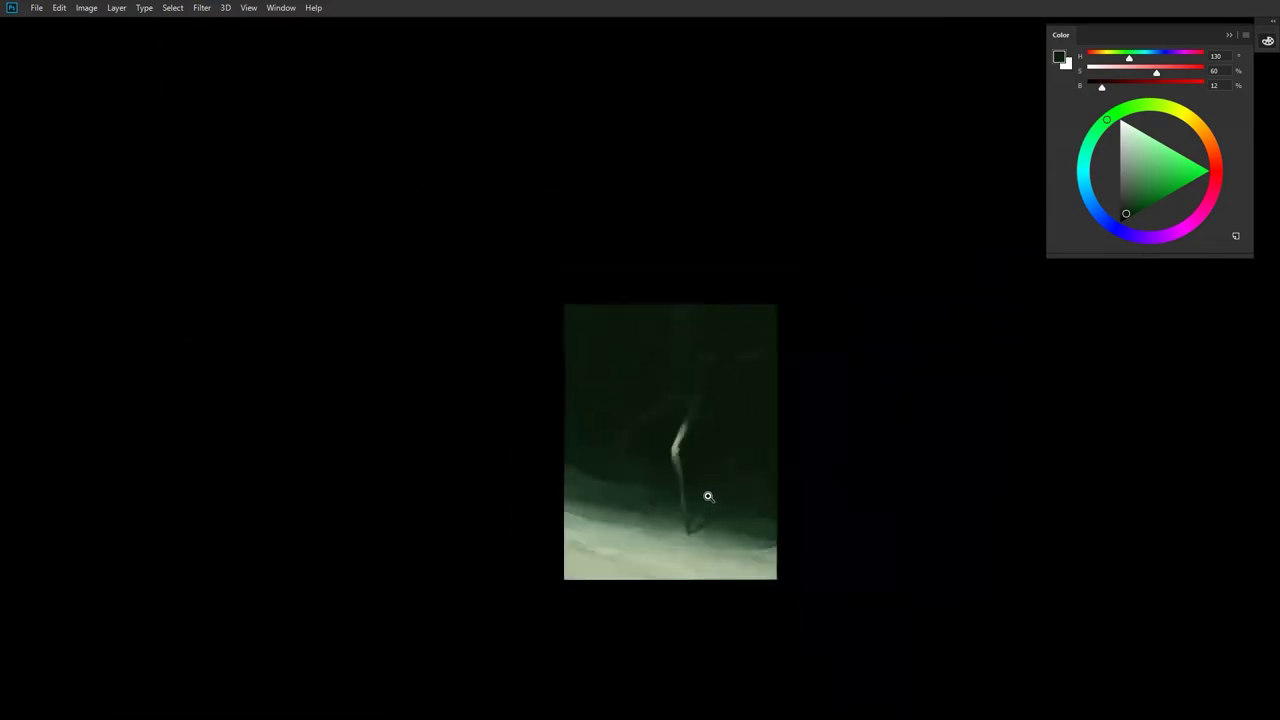
{"action": "key", "text": "ctrl+shift+h"}
{"action": "left_click", "coordinate": [657, 389]}
{"action": "left_click", "coordinate": [654, 384]}
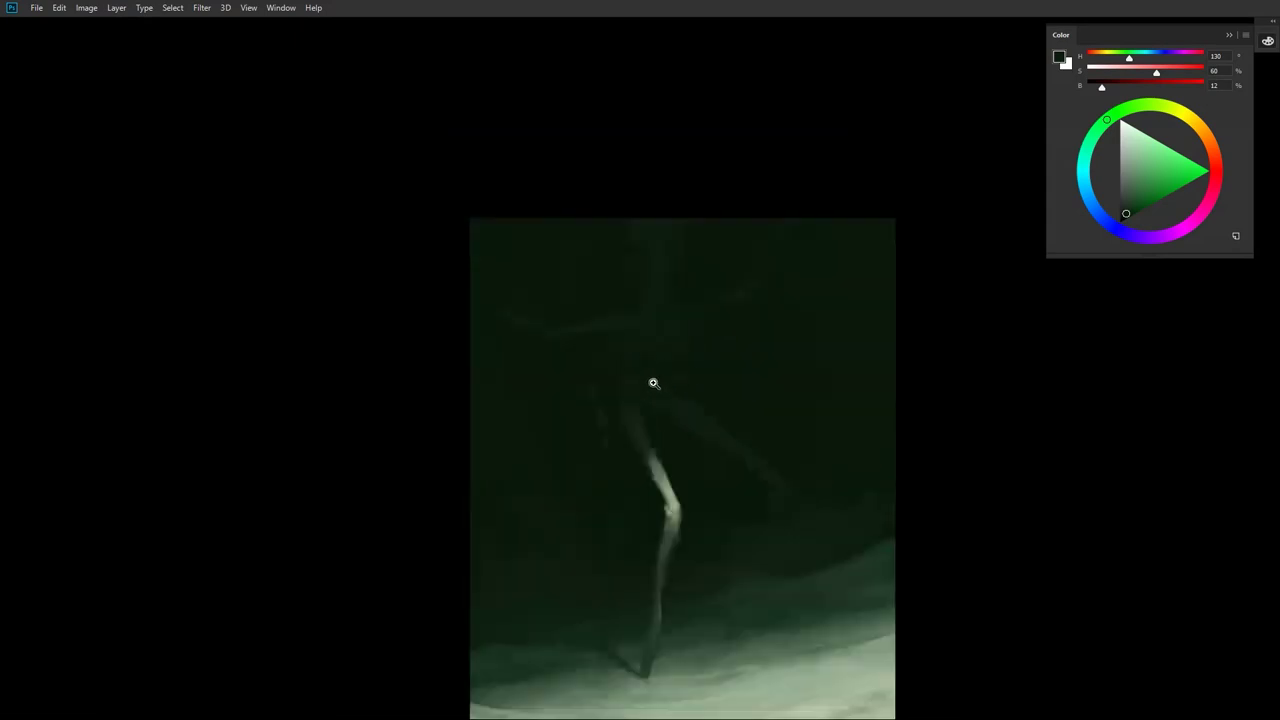
{"action": "left_click", "coordinate": [656, 380]}
{"action": "left_click", "coordinate": [662, 368]}
Step: Sample dark greens around the hips and paint over the waist and lower torso to narrow them
{"action": "left_click_drag", "start_coordinate": [618, 266], "coordinate": [606, 336]}
{"action": "left_click", "coordinate": [603, 448], "text": "alt"}
{"action": "mouse_move", "coordinate": [596, 416]}
{"action": "left_mouse_down"}
{"action": "mouse_move", "coordinate": [574, 411]}
{"action": "mouse_move", "coordinate": [592, 437]}
{"action": "left_mouse_up"}
{"action": "left_click", "coordinate": [553, 391], "text": "alt"}
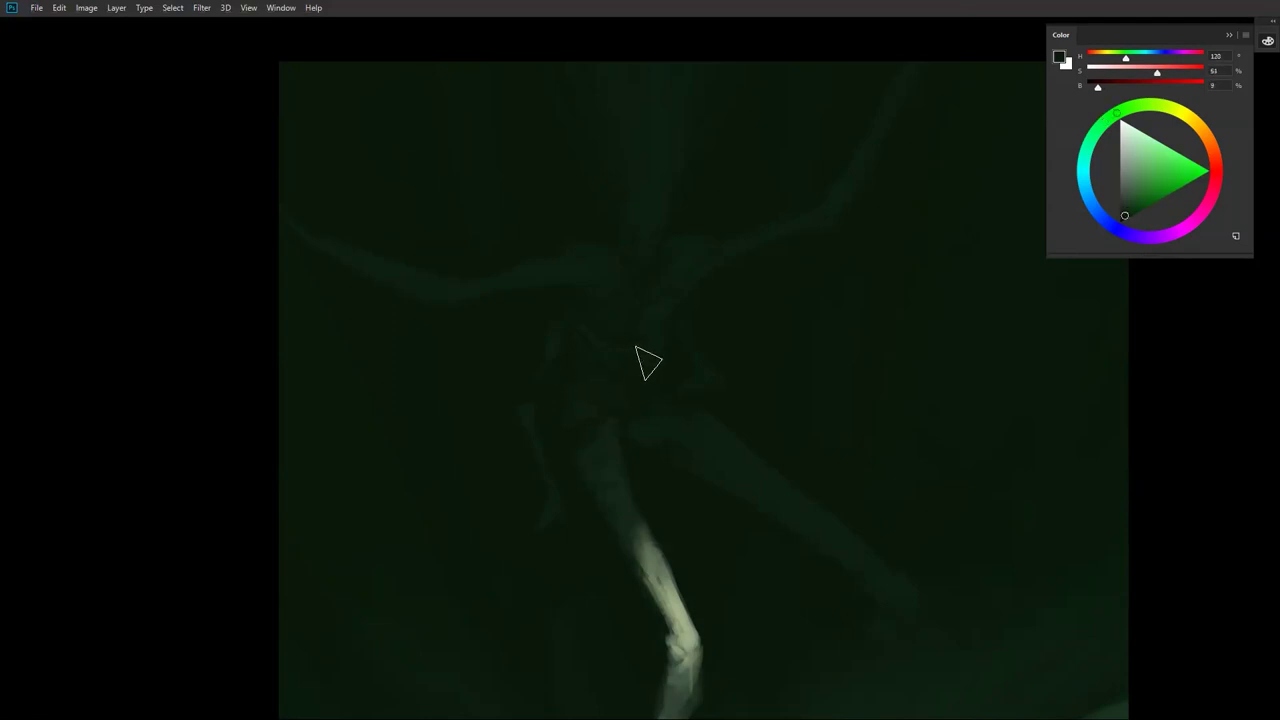
{"action": "left_click_drag", "start_coordinate": [649, 376], "coordinate": [585, 366]}
{"action": "left_click_drag", "start_coordinate": [671, 300], "coordinate": [630, 342]}
Step: Sample greens on the chest and neck and shape the ribcage, collar area and base of the neck
{"action": "left_click", "coordinate": [580, 308], "text": "alt"}
{"action": "left_click", "coordinate": [542, 272], "text": "alt"}
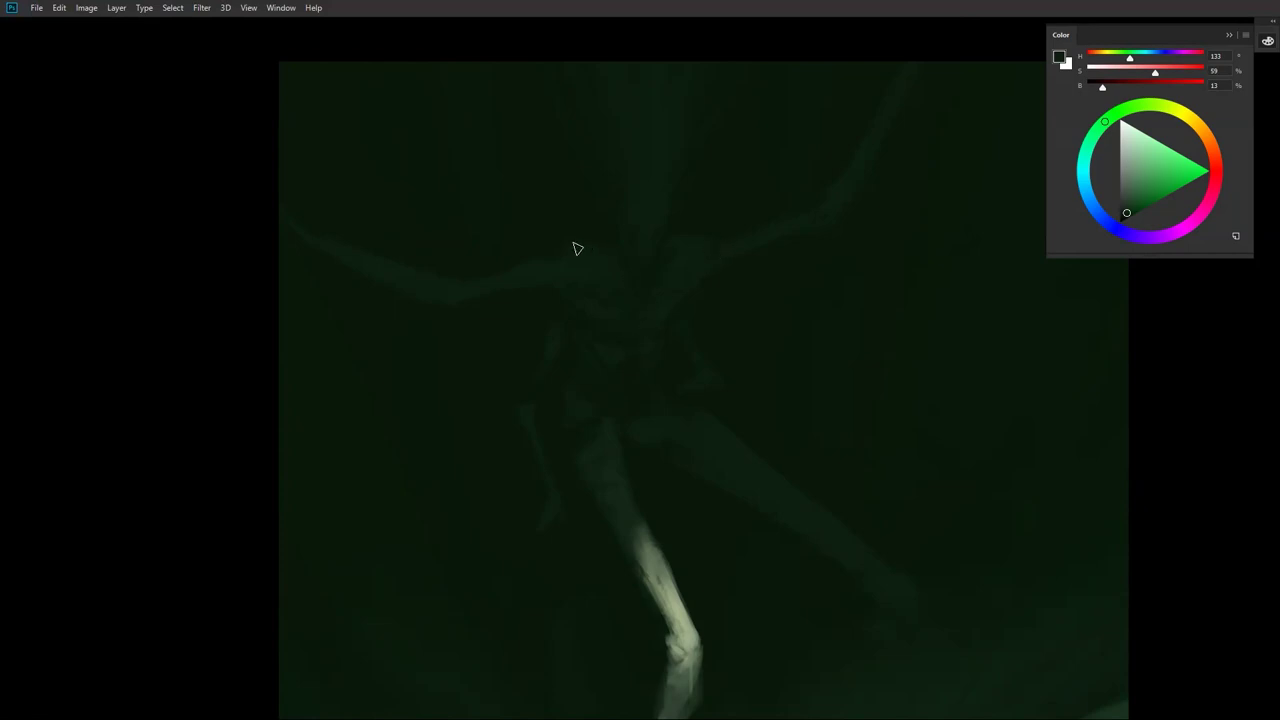
{"action": "left_click", "coordinate": [643, 271], "text": "alt"}
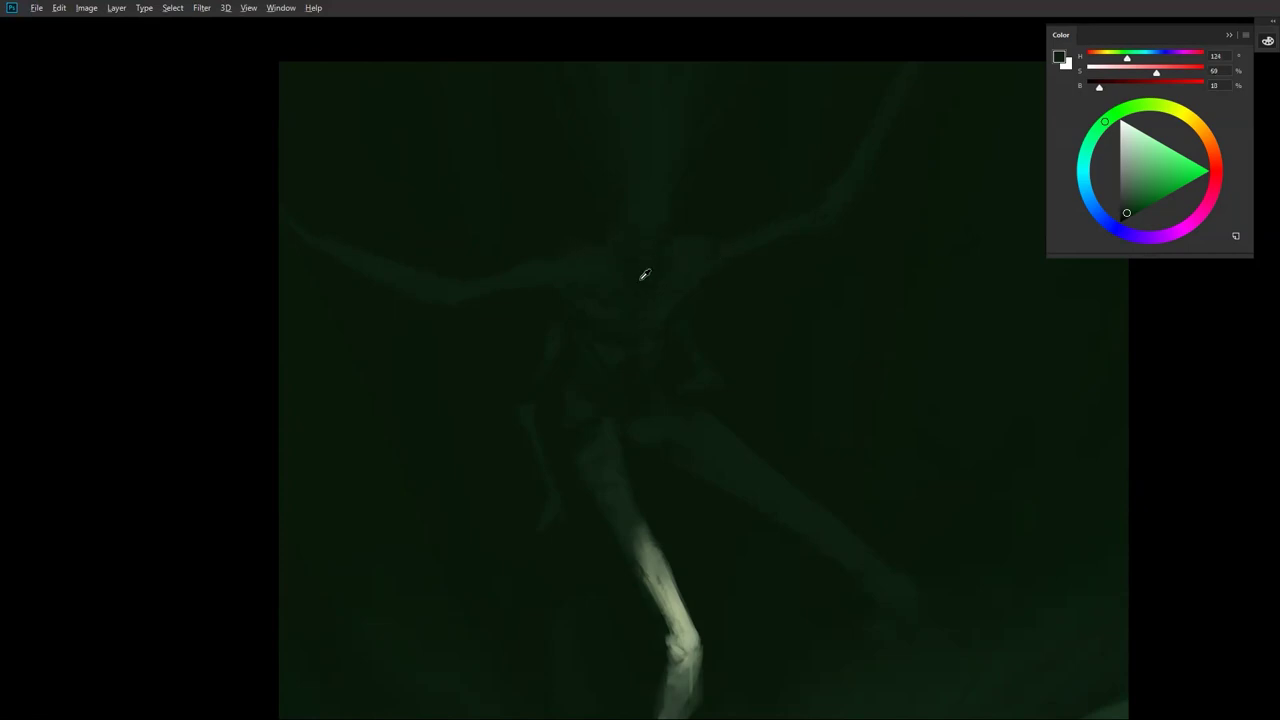
{"action": "left_click", "coordinate": [643, 224], "text": "alt"}
{"action": "left_click", "coordinate": [643, 272], "text": "alt"}
Step: Sample the dark background green and clean up the torso's outline below the shoulders
{"action": "left_click", "coordinate": [519, 312], "text": "alt"}
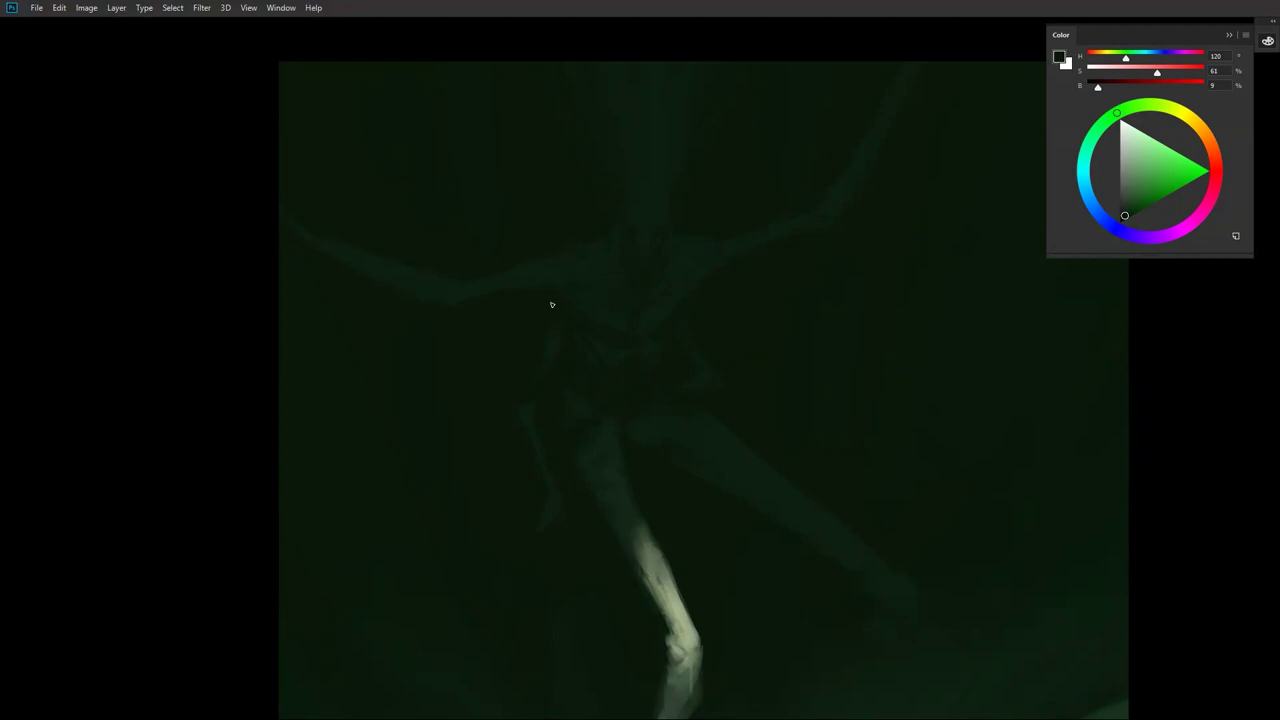
{"action": "left_click", "coordinate": [713, 348], "text": "alt"}
{"action": "left_click", "coordinate": [712, 355], "text": "alt"}
{"action": "left_click", "coordinate": [712, 358], "text": "alt"}
Step: Flip the canvas horizontally, sample a dark green at the top of the thigh and switch to the first brush in AJ - Brush Sets
{"action": "key", "text": "ctrl+shift+h"}
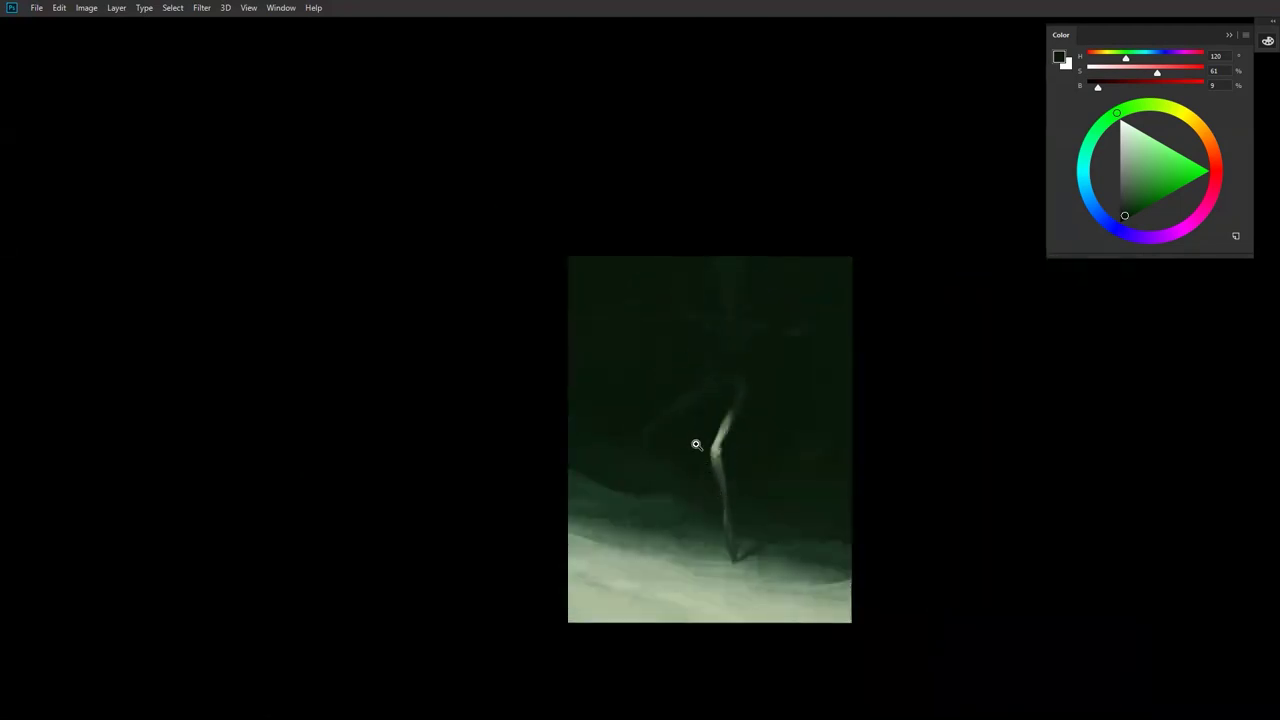
{"action": "key", "text": "ctrl+plus"}
{"action": "key", "text": "ctrl+plus"}
{"action": "left_click", "coordinate": [782, 287], "text": "alt"}
{"action": "right_click", "coordinate": [782, 287]}
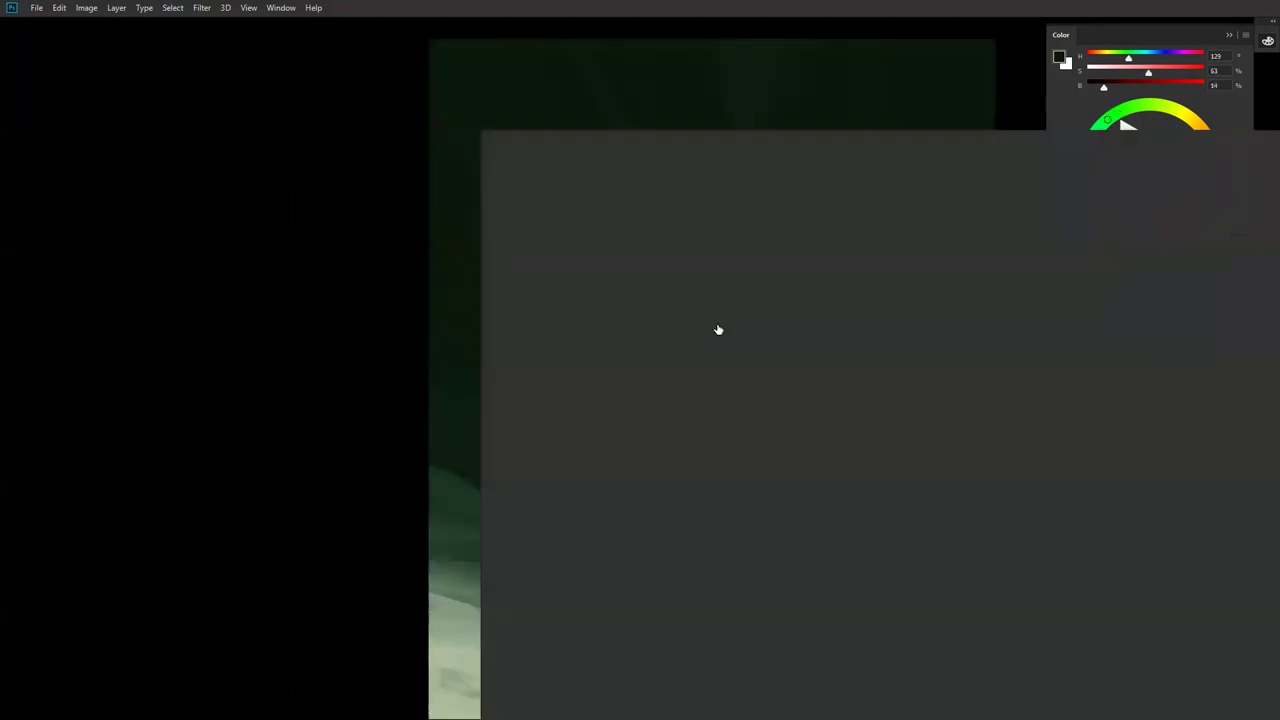
{"action": "left_click", "coordinate": [669, 269]}
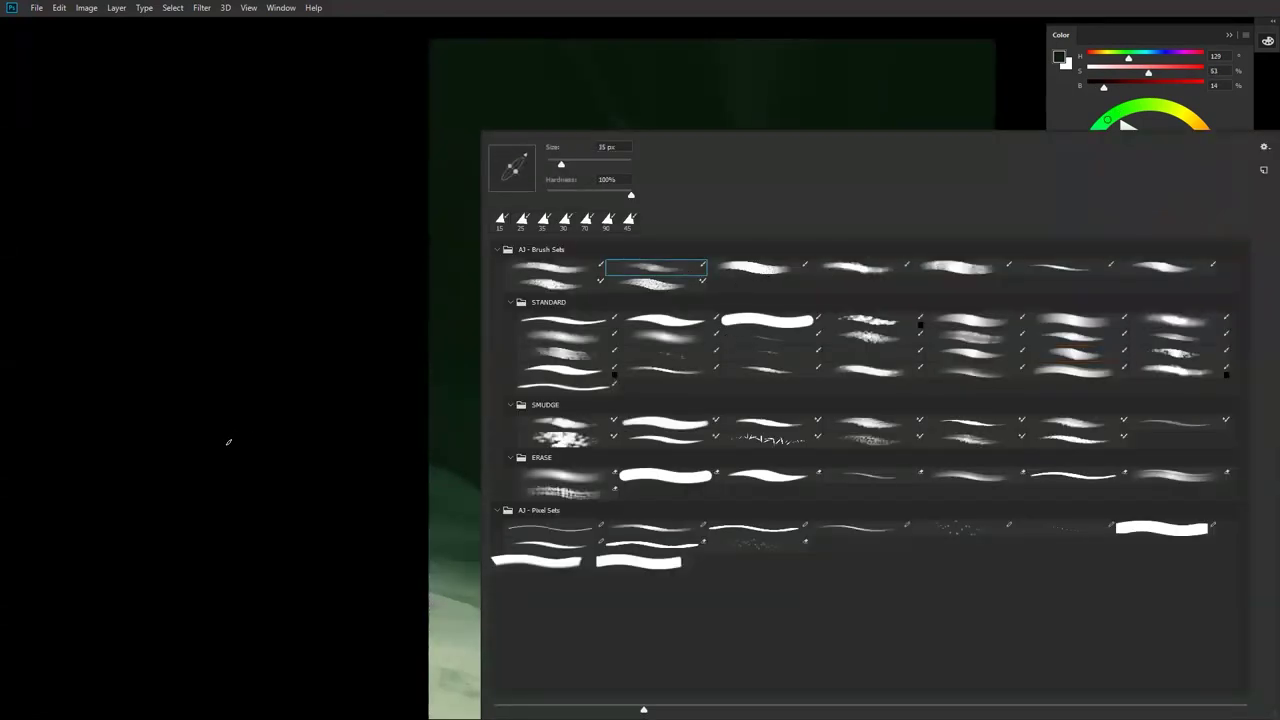
{"action": "left_click", "coordinate": [555, 267]}
{"action": "left_click", "coordinate": [246, 420]}
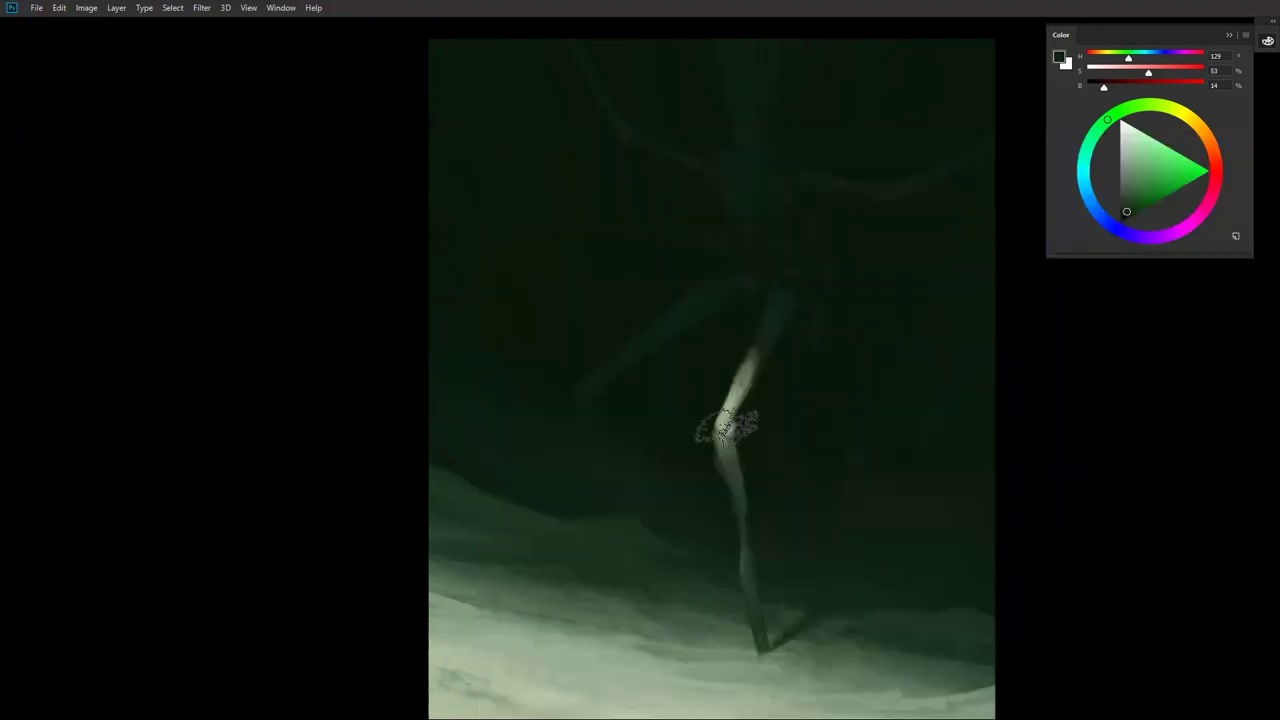
Step: Choose a muted yellow-green of medium brightness and repaint the lit stretch of thigh above the knee
{"action": "left_click", "coordinate": [1129, 181]}
{"action": "left_click_drag", "start_coordinate": [1129, 181], "coordinate": [1128, 179]}
{"action": "left_click_drag", "start_coordinate": [736, 389], "coordinate": [740, 378]}
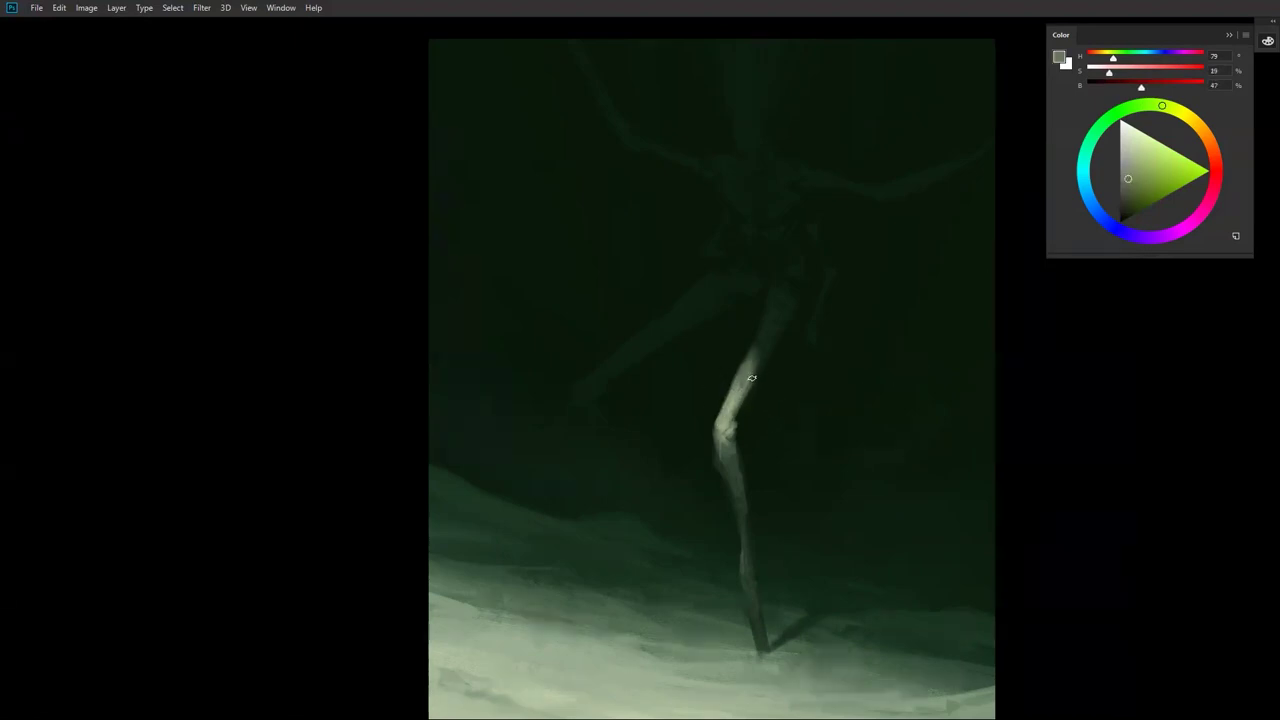
{"action": "left_click", "coordinate": [742, 472], "text": "ctrl"}
Step: Shift the sampled leg colour to a greener, greyer midtone and refine the lit thigh and the front edge of the knee
{"action": "left_click", "coordinate": [711, 411], "text": "alt"}
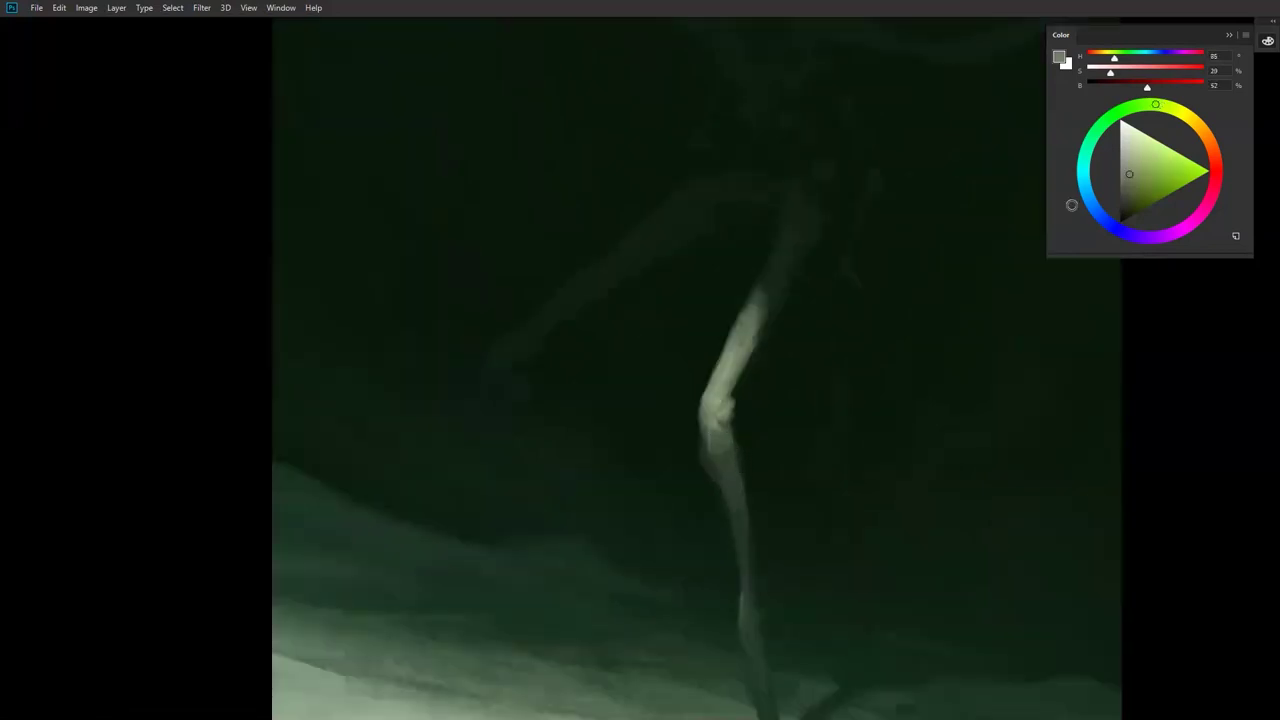
{"action": "left_click", "coordinate": [1132, 193]}
{"action": "left_click_drag", "start_coordinate": [699, 398], "coordinate": [704, 399]}
{"action": "left_click", "coordinate": [1128, 173]}
{"action": "mouse_move", "coordinate": [1158, 102]}
{"action": "left_mouse_down"}
{"action": "mouse_move", "coordinate": [1173, 107]}
{"action": "mouse_move", "coordinate": [1138, 104]}
{"action": "left_mouse_up"}
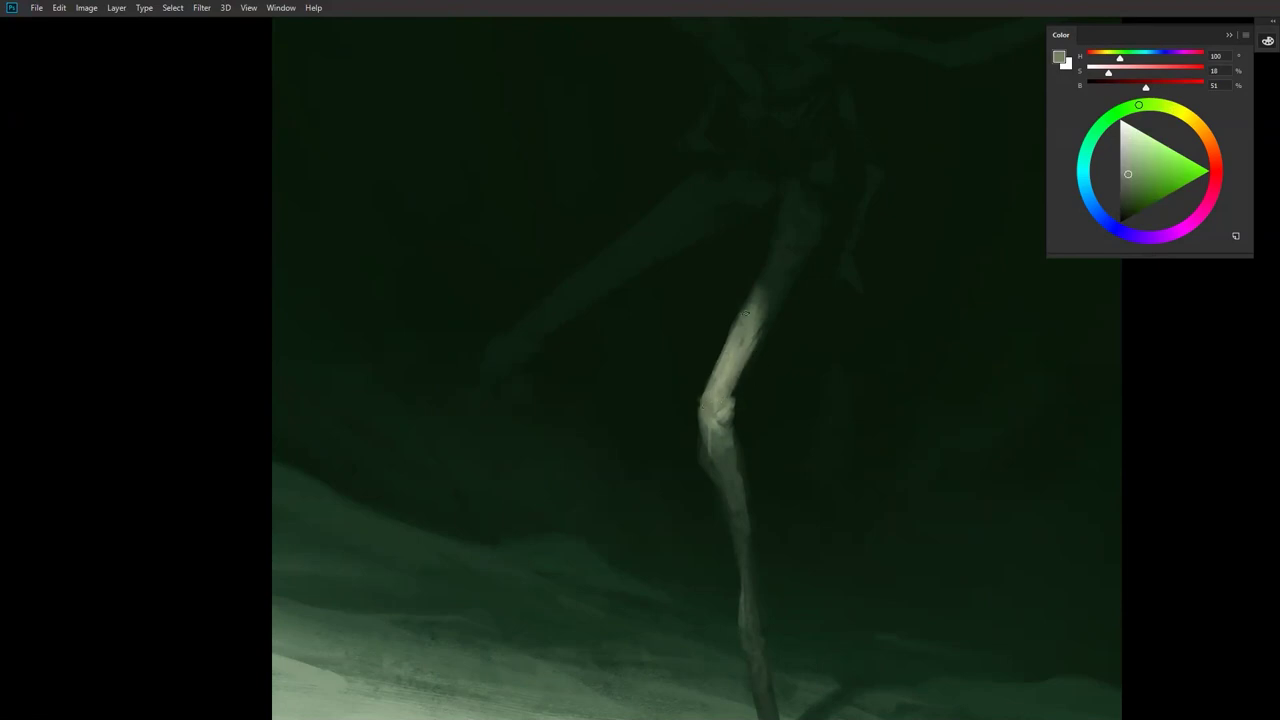
{"action": "left_click", "coordinate": [706, 410], "text": "alt"}
{"action": "left_click", "coordinate": [765, 328], "text": "alt"}
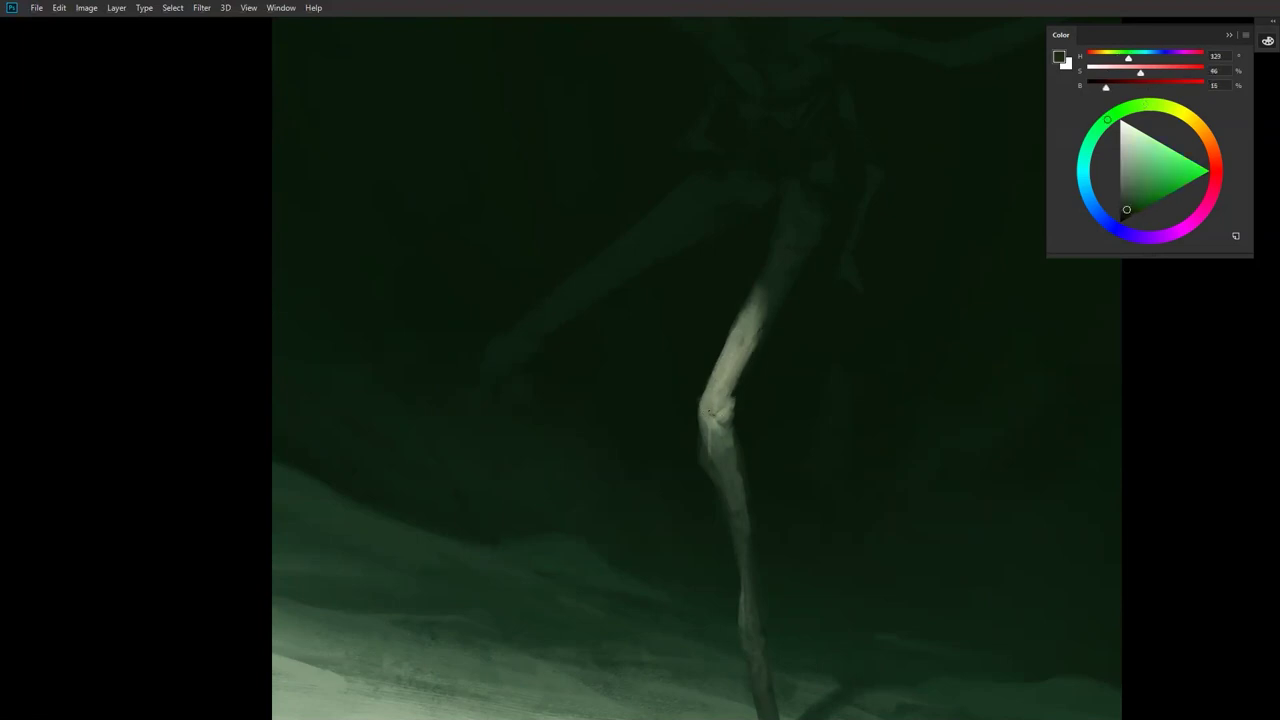
Step: Sample light and shadow tones around the knee and model the bony forms from the kneecap into the upper shin
{"action": "left_click", "coordinate": [714, 425], "text": "alt"}
{"action": "left_click", "coordinate": [716, 446], "text": "alt"}
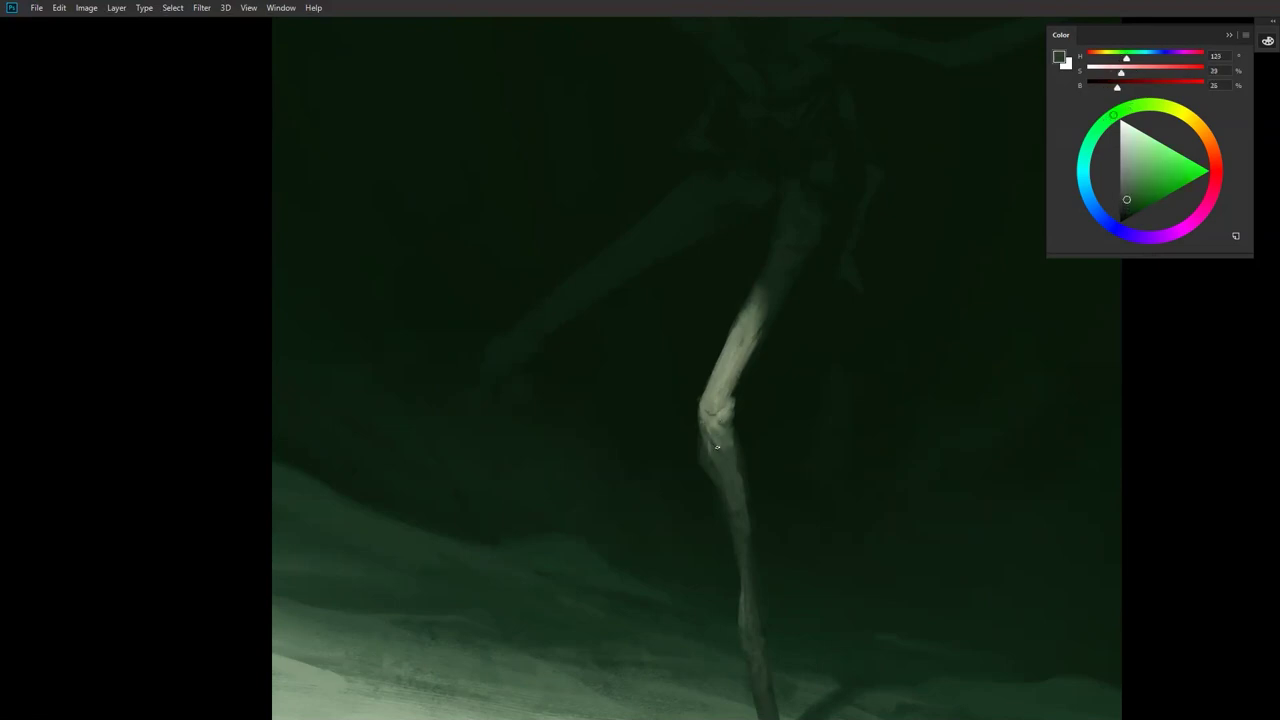
{"action": "left_click", "coordinate": [714, 422], "text": "alt"}
{"action": "left_click", "coordinate": [716, 418], "text": "alt"}
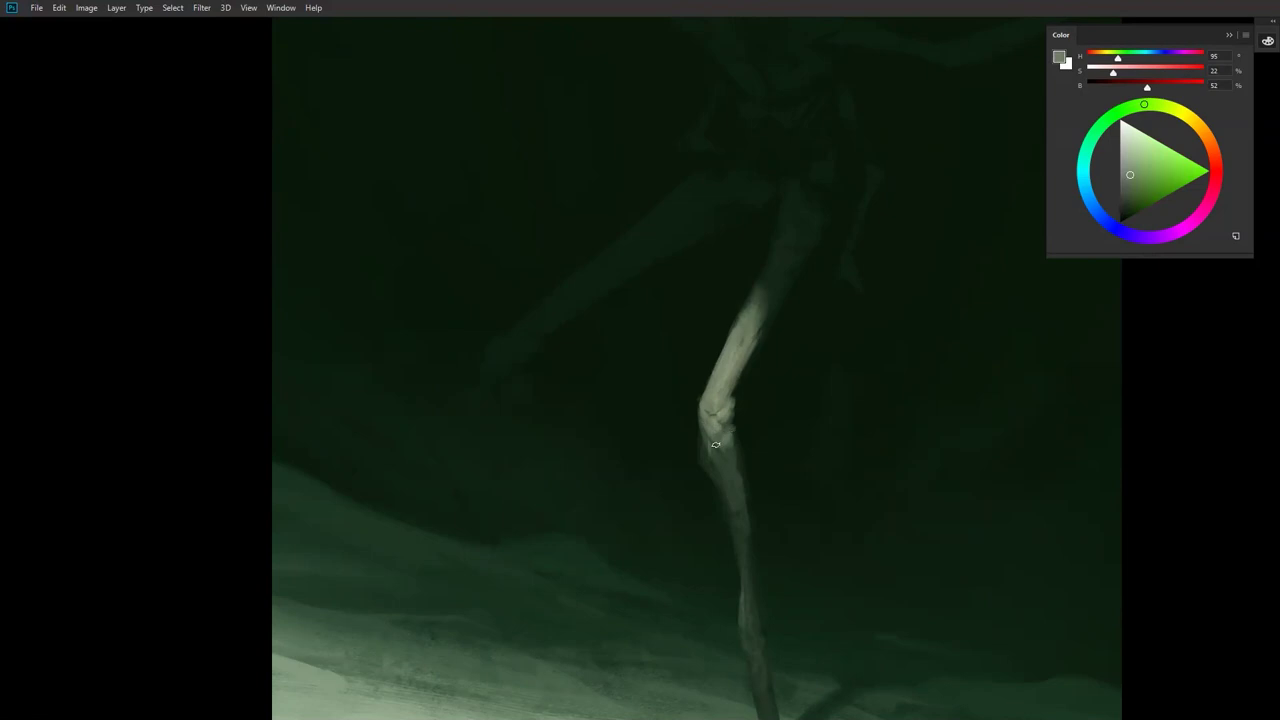
{"action": "left_click", "coordinate": [715, 465], "text": "alt"}
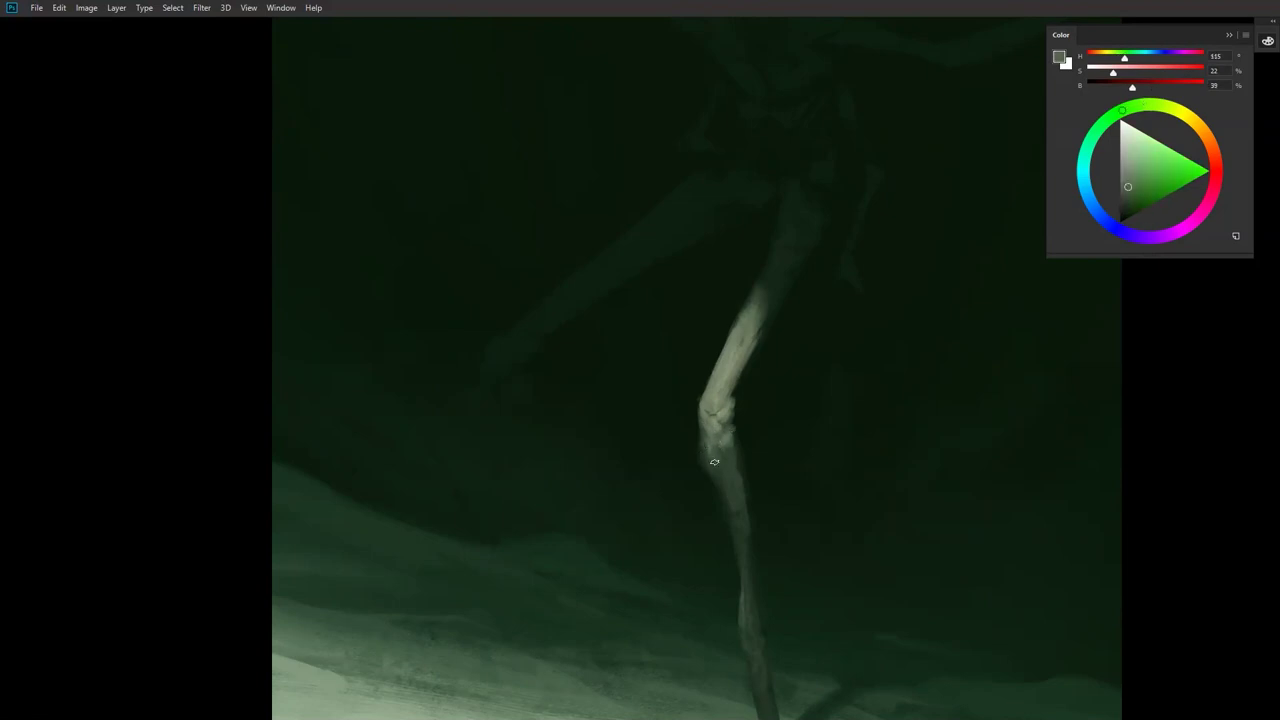
{"action": "left_click", "coordinate": [694, 425], "text": "alt"}
{"action": "left_click", "coordinate": [723, 489], "text": "alt"}
{"action": "left_click", "coordinate": [723, 488], "text": "alt"}
{"action": "left_click", "coordinate": [723, 488], "text": "alt"}
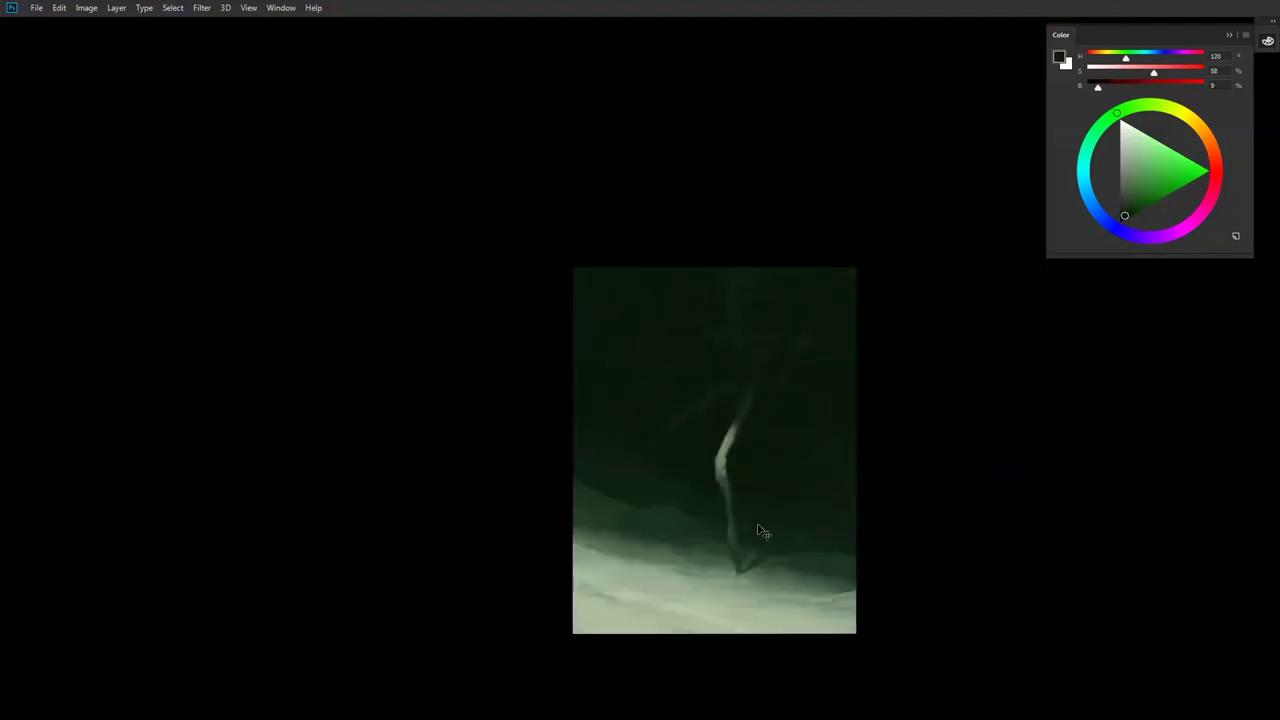
Step: Flip the canvas horizontally and define the knee joint with sampled highlights, mid greens and dark background green along its outline
{"action": "key", "text": "ctrl+shift+h"}
{"action": "scroll", "coordinate": [724, 456], "scroll_direction": "up", "scroll_amount": 4}
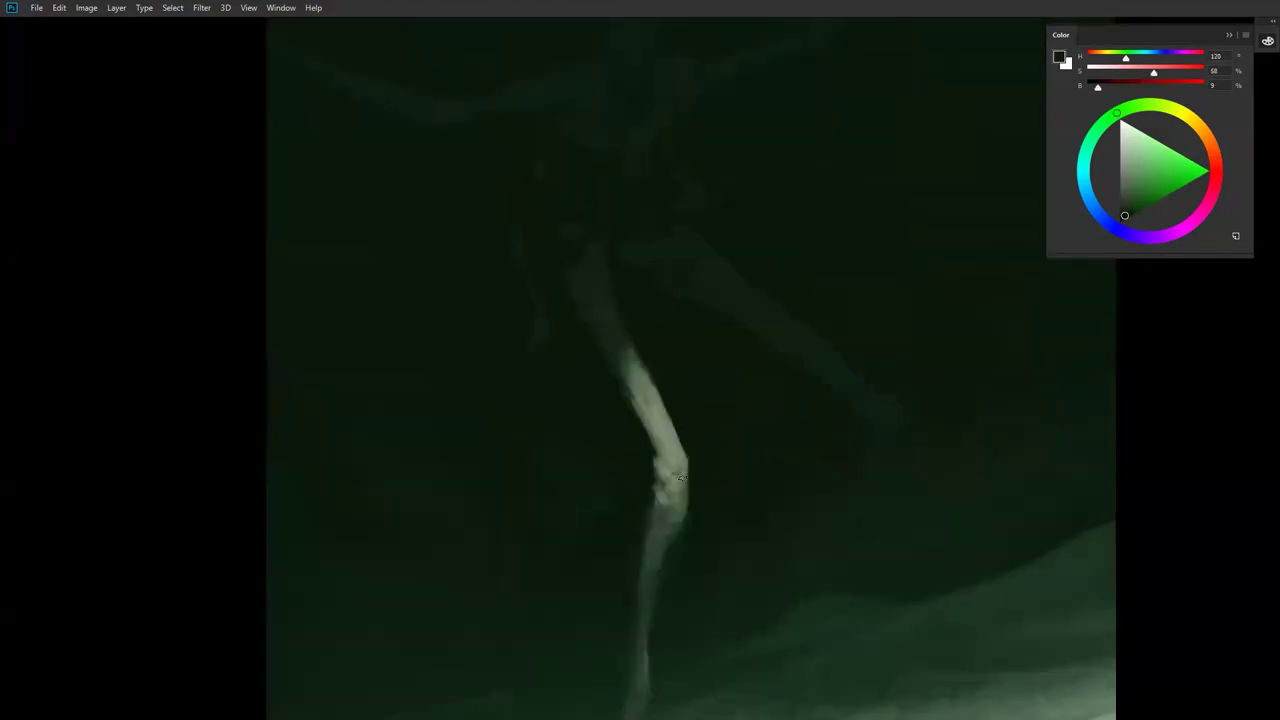
{"action": "left_click", "coordinate": [692, 444], "text": "alt"}
{"action": "left_click_drag", "start_coordinate": [681, 439], "coordinate": [692, 459]}
{"action": "left_click", "coordinate": [667, 459], "text": "alt"}
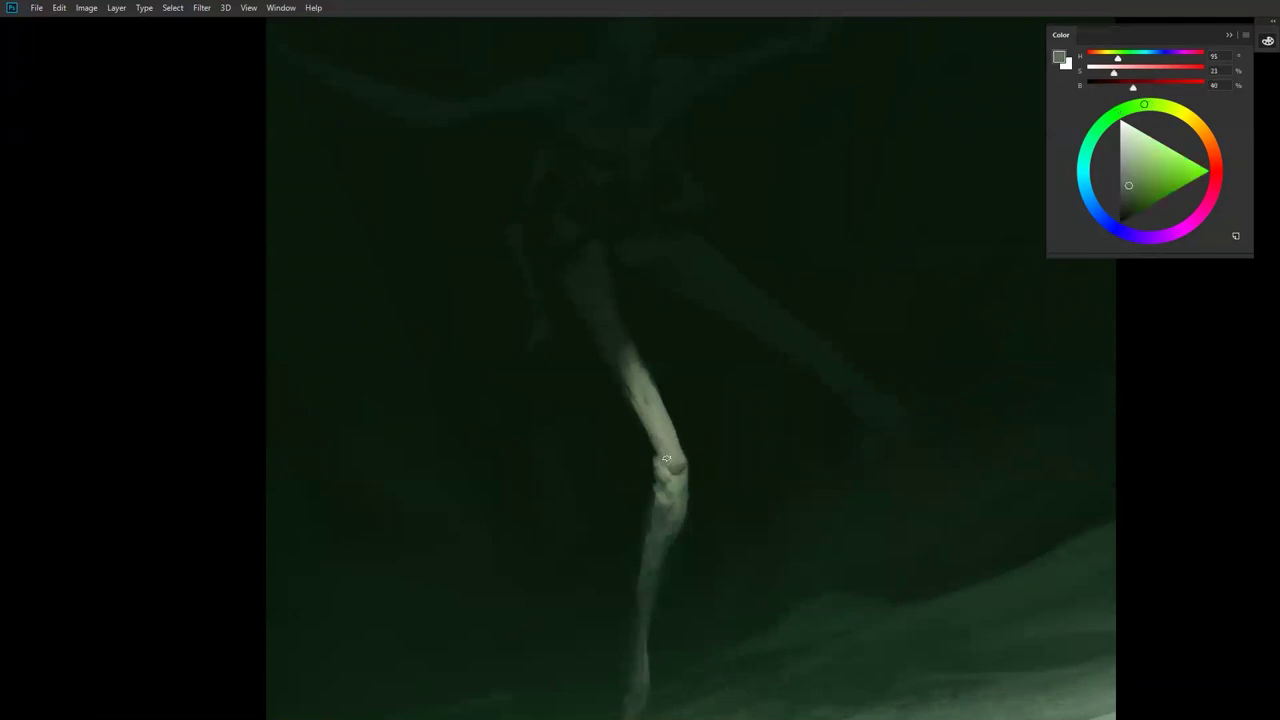
{"action": "left_click", "coordinate": [688, 476], "text": "alt"}
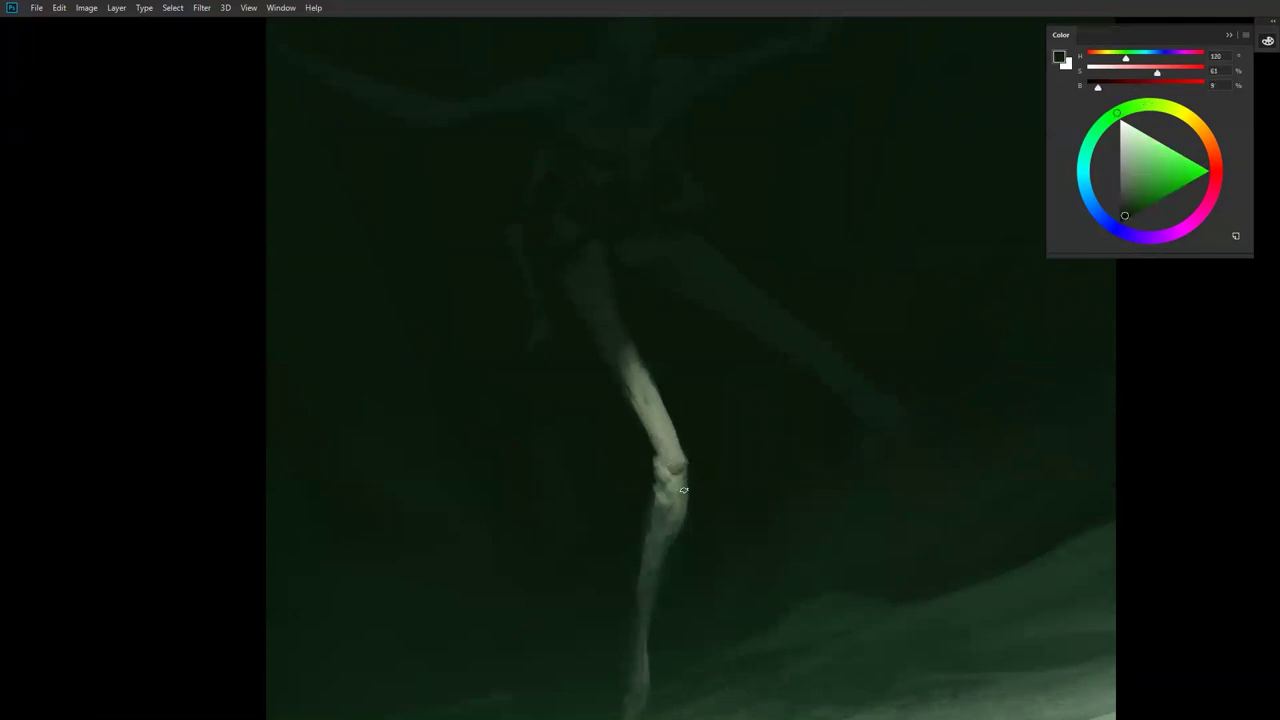
{"action": "left_click", "coordinate": [681, 482], "text": "alt"}
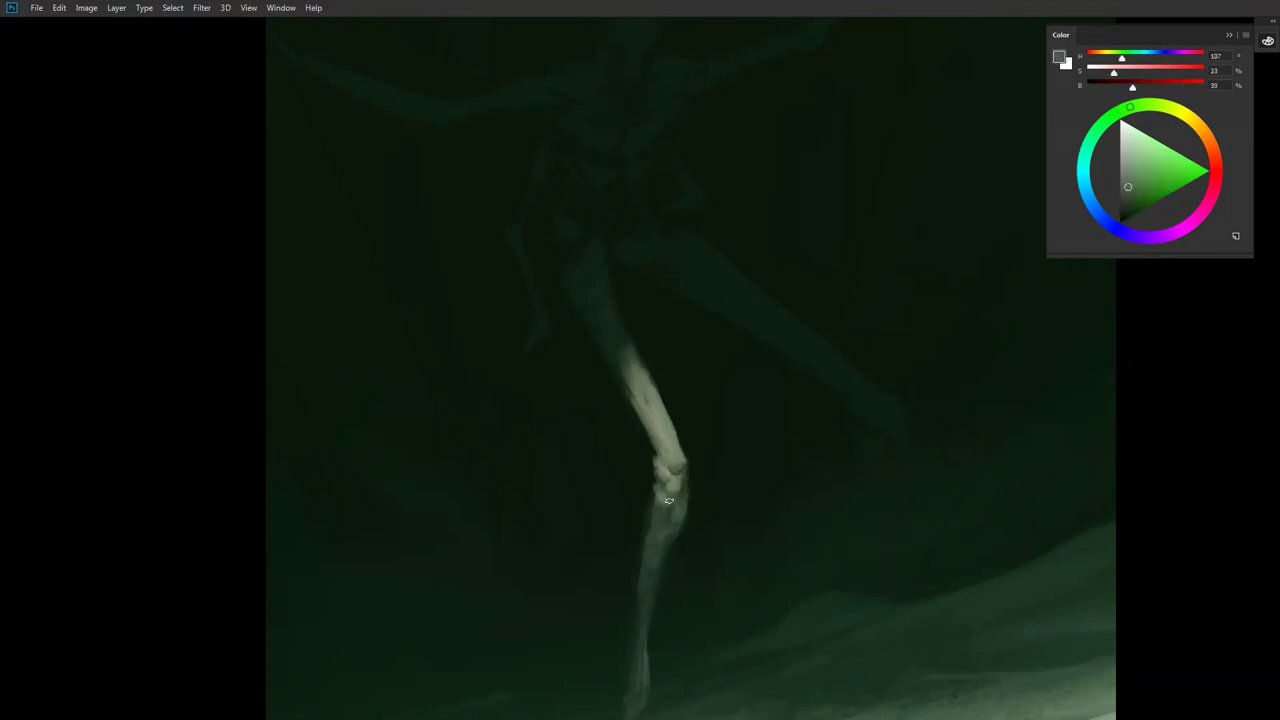
{"action": "left_click", "coordinate": [692, 459], "text": "alt"}
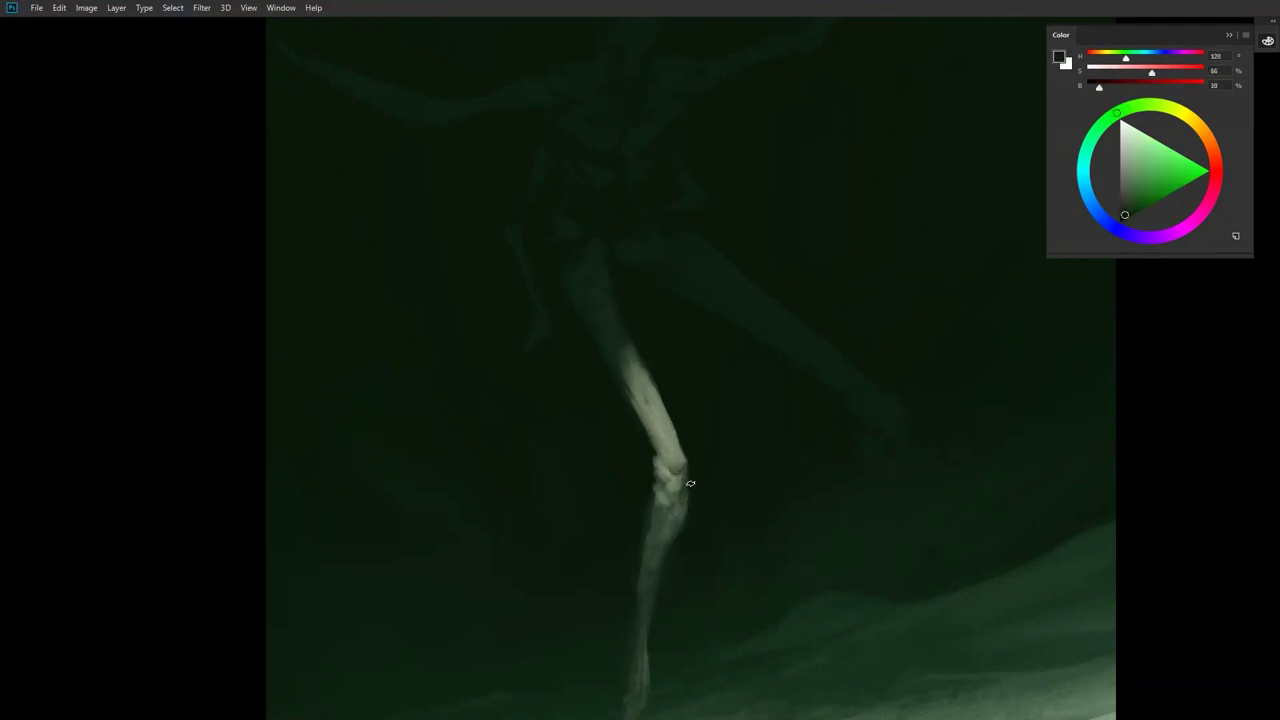
{"action": "left_click", "coordinate": [644, 445], "text": "alt"}
Step: Flip the canvas horizontally and soften the upper end of the thigh highlight where it fades into the dark leg
{"action": "key", "text": "ctrl+shift+h"}
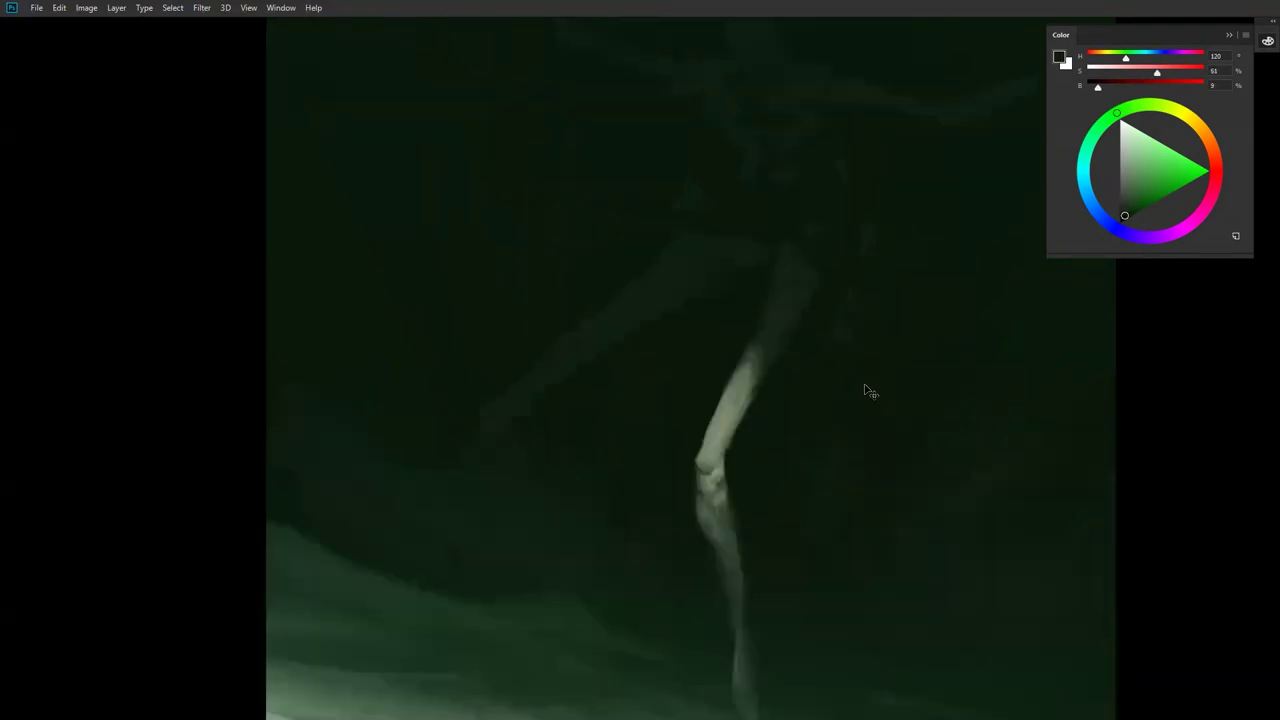
{"action": "left_click", "coordinate": [763, 378], "text": "alt"}
{"action": "left_click", "coordinate": [760, 340], "text": "alt"}
{"action": "mouse_move", "coordinate": [760, 340]}
{"action": "left_mouse_down"}
{"action": "mouse_move", "coordinate": [732, 387]}
{"action": "mouse_move", "coordinate": [762, 345]}
{"action": "mouse_move", "coordinate": [741, 402]}
{"action": "mouse_move", "coordinate": [748, 357]}
{"action": "mouse_move", "coordinate": [710, 435]}
{"action": "mouse_move", "coordinate": [750, 379]}
{"action": "mouse_move", "coordinate": [738, 406]}
{"action": "mouse_move", "coordinate": [748, 364]}
{"action": "left_mouse_up"}
{"action": "left_click", "coordinate": [727, 410], "text": "alt"}
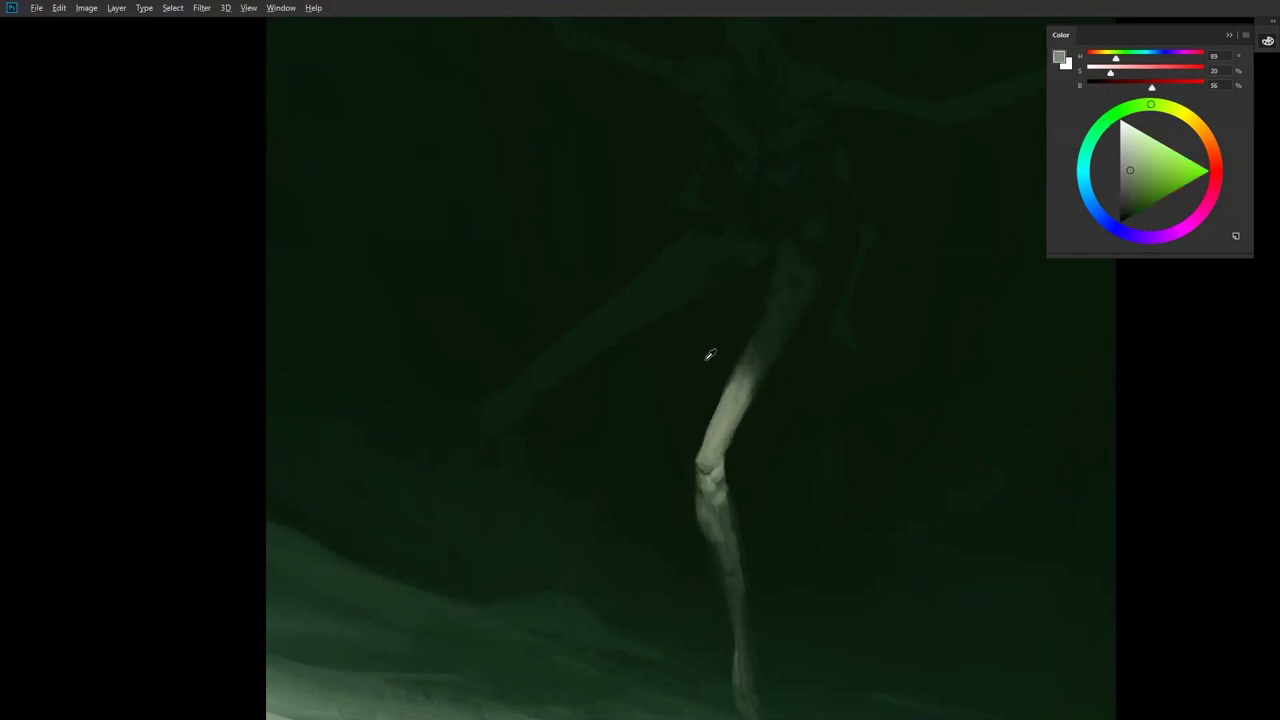
{"action": "left_click", "coordinate": [710, 354], "text": "alt"}
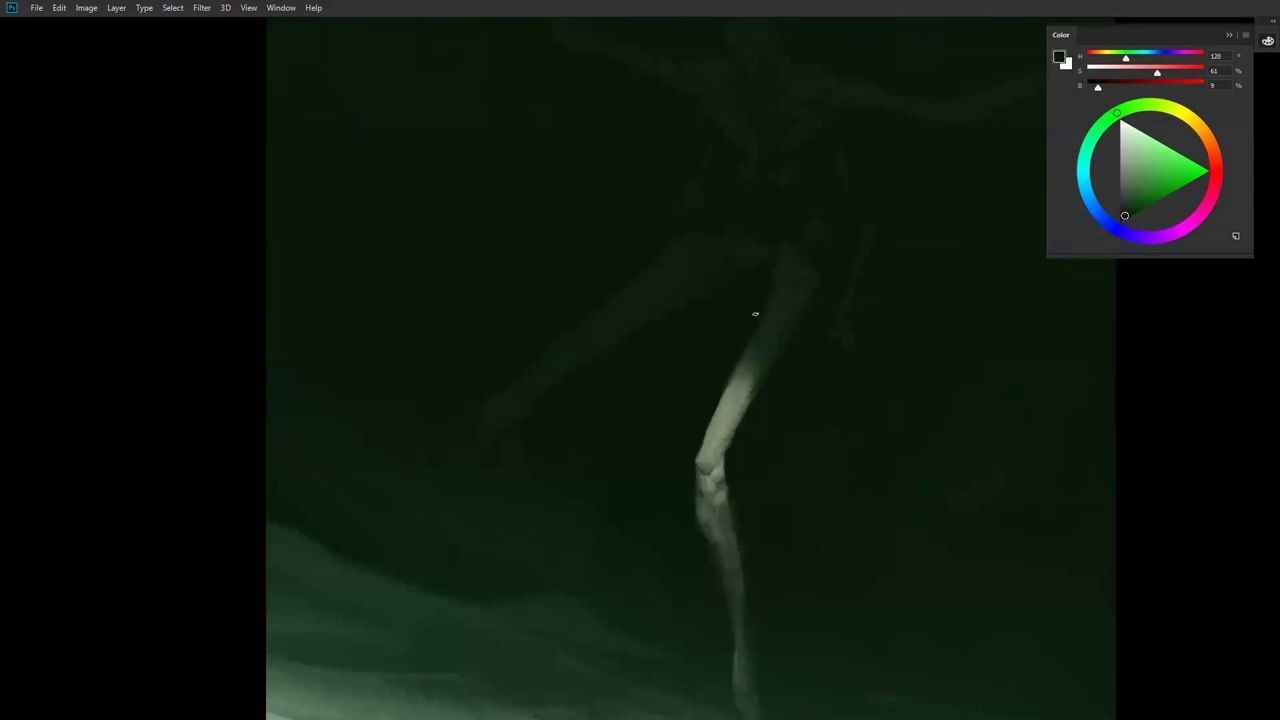
Step: Sample dark greens around the hips and raised leg and reshape both upper thighs
{"action": "left_click", "coordinate": [850, 268], "text": "alt"}
{"action": "left_click", "coordinate": [790, 255], "text": "alt"}
{"action": "left_click", "coordinate": [661, 323], "text": "alt"}
{"action": "left_click", "coordinate": [636, 291], "text": "alt"}
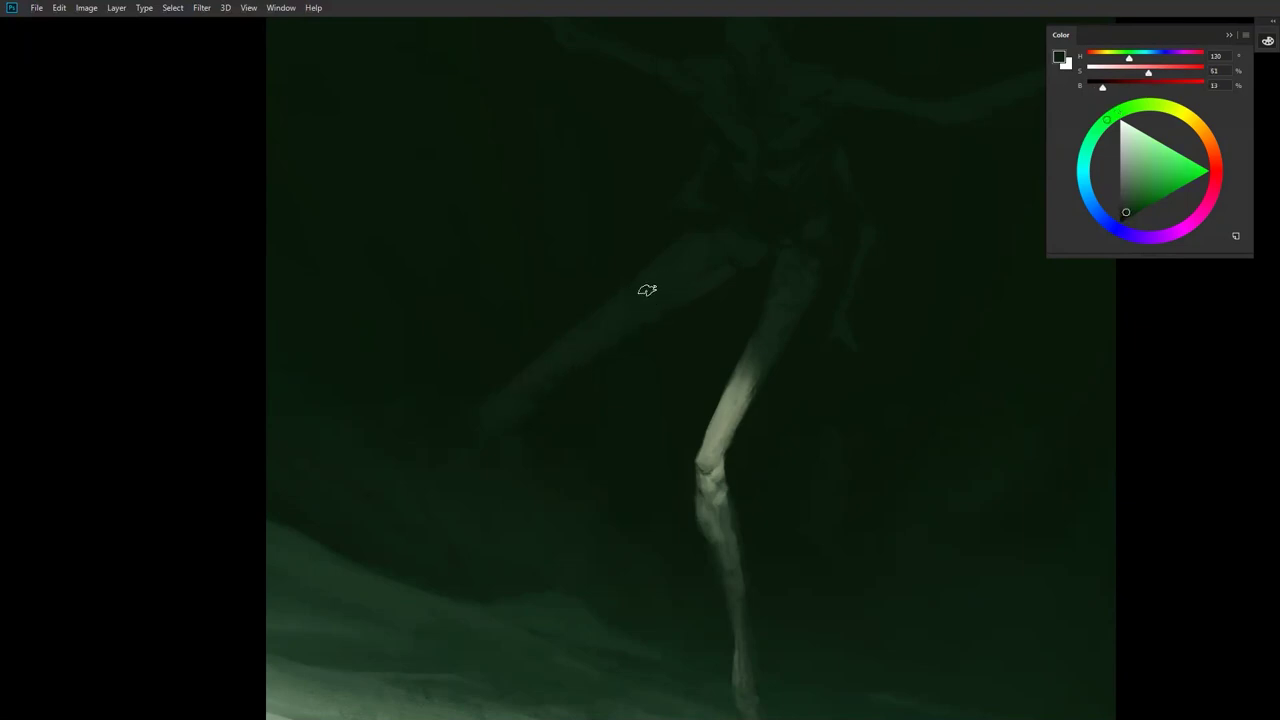
Step: Flip the canvas horizontally after a reduced-size review and block a lighter, greyer green onto the shoulder above the standing leg
{"action": "left_click", "coordinate": [742, 370], "text": "alt"}
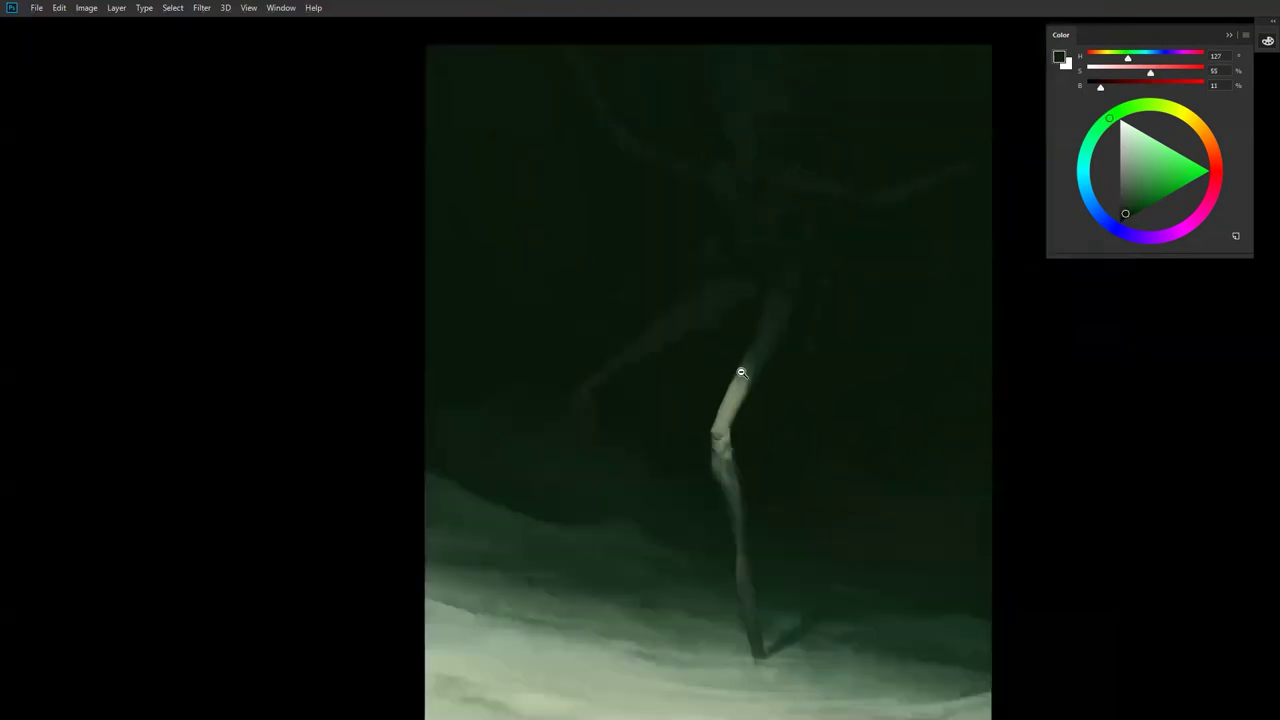
{"action": "left_click", "coordinate": [742, 370], "text": "alt"}
{"action": "left_click", "coordinate": [742, 368], "text": "alt"}
{"action": "key", "text": "ctrl+shift+h"}
{"action": "scroll", "coordinate": [740, 383], "scroll_direction": "up", "scroll_amount": 5}
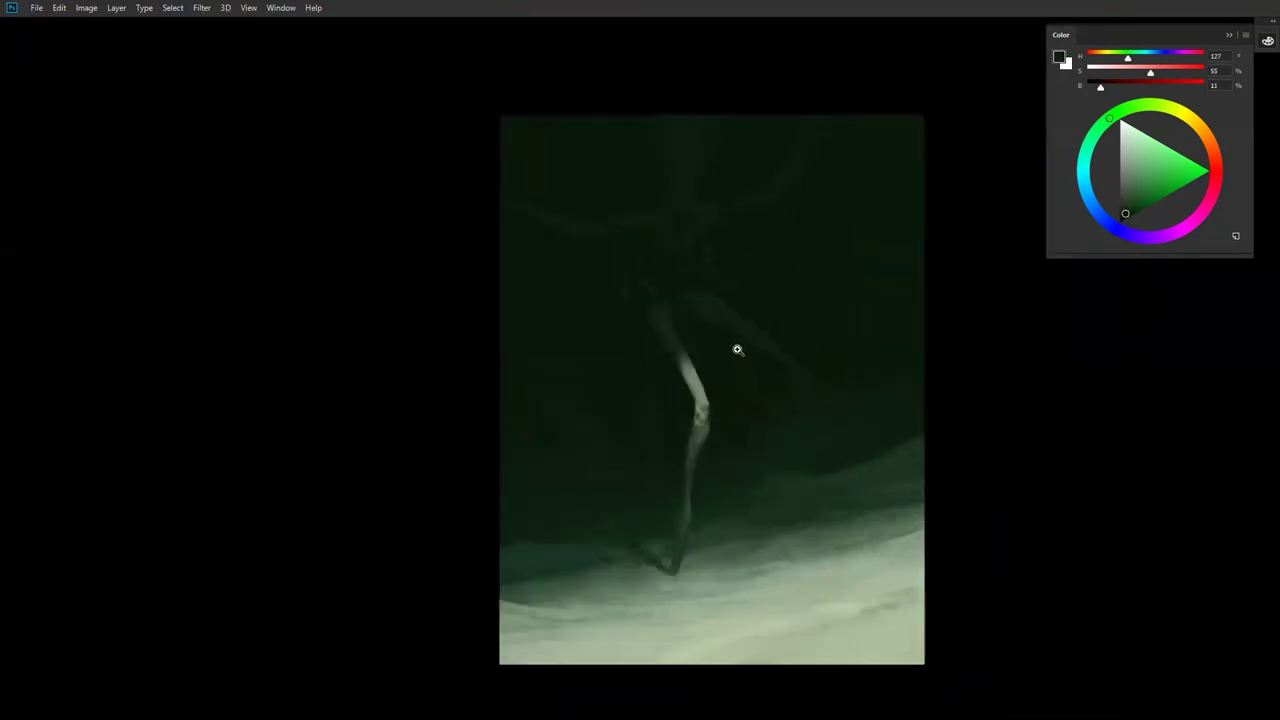
{"action": "left_click", "coordinate": [669, 242], "text": "alt"}
{"action": "left_click_drag", "start_coordinate": [630, 224], "coordinate": [694, 370]}
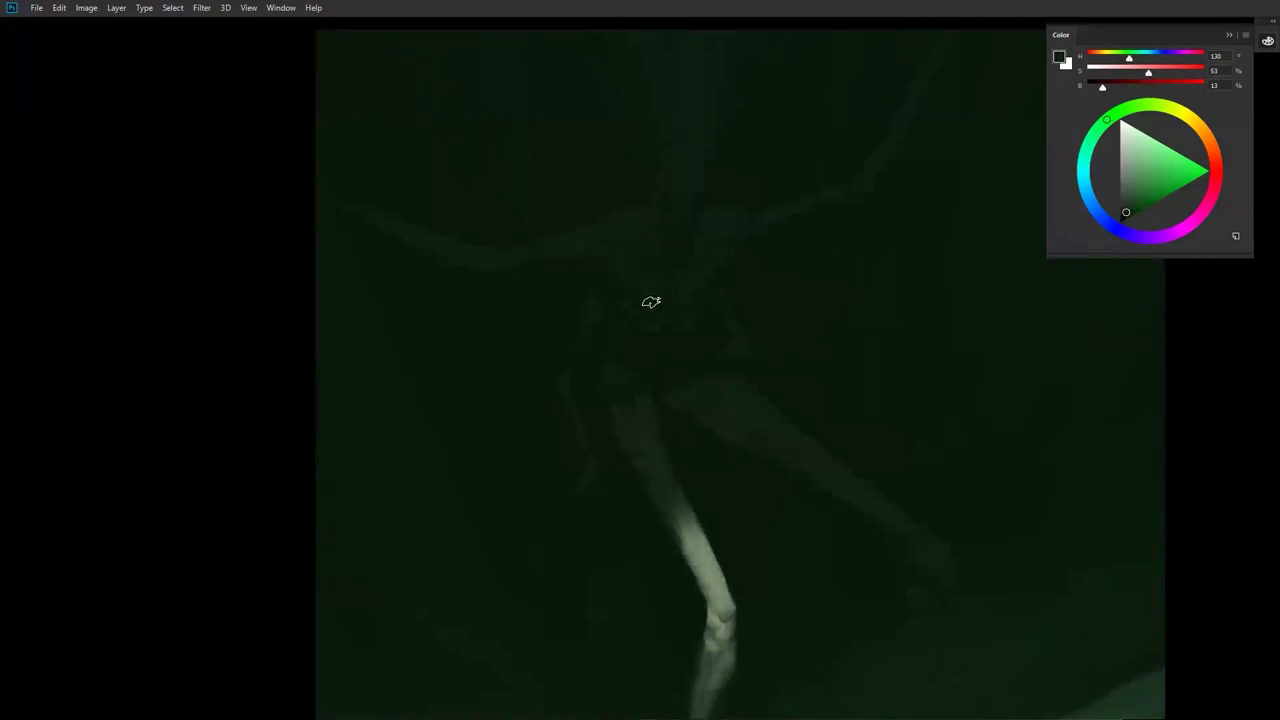
{"action": "left_click", "coordinate": [1124, 203]}
{"action": "mouse_move", "coordinate": [612, 222]}
{"action": "left_mouse_down"}
{"action": "mouse_move", "coordinate": [618, 253]}
{"action": "mouse_move", "coordinate": [634, 242]}
{"action": "left_mouse_up"}
{"action": "left_click", "coordinate": [629, 225], "text": "alt"}
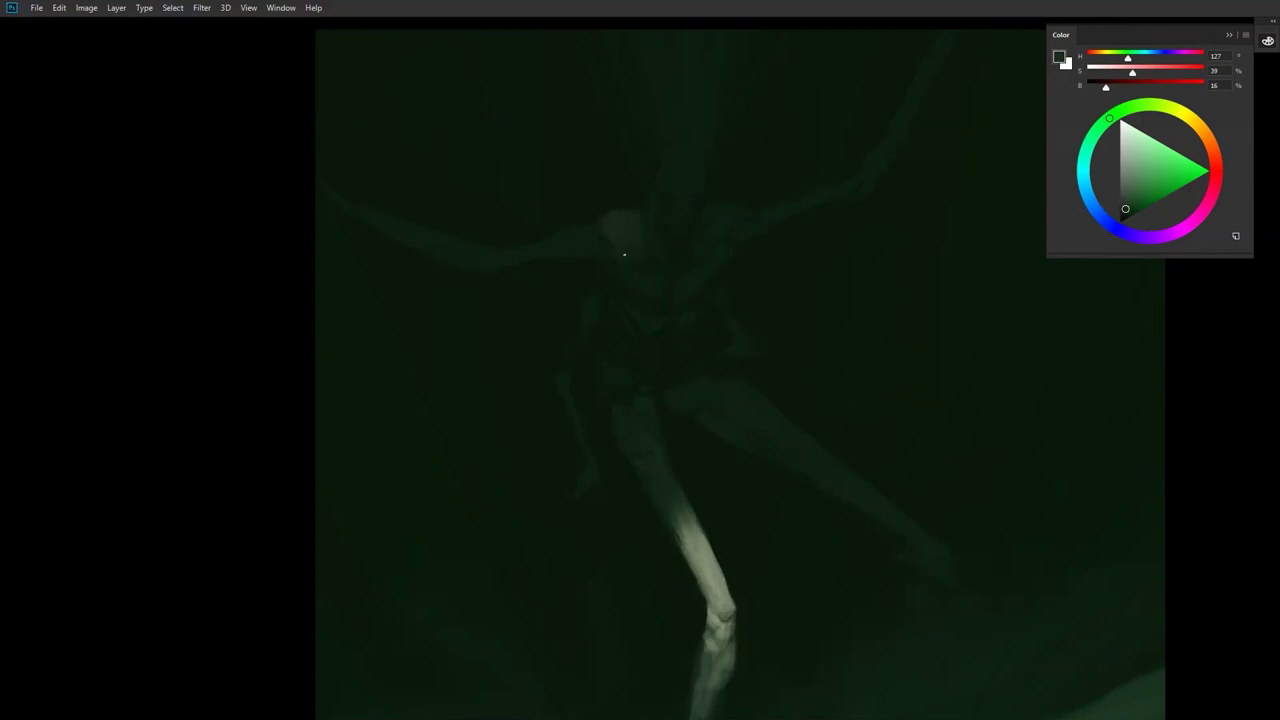
Step: Blend the lighter shoulder into the arm and chest, and use a larger brush with sampled greens to suggest the ribs
{"action": "left_click_drag", "start_coordinate": [583, 236], "coordinate": [627, 245]}
{"action": "left_click", "coordinate": [640, 236], "text": "alt"}
{"action": "key", "text": "bracketright"}
{"action": "key", "text": "bracketright"}
{"action": "left_click", "coordinate": [657, 347], "text": "alt"}
{"action": "left_click", "coordinate": [657, 314], "text": "alt"}
{"action": "scroll", "coordinate": [650, 420], "scroll_direction": "down", "scroll_amount": 4}
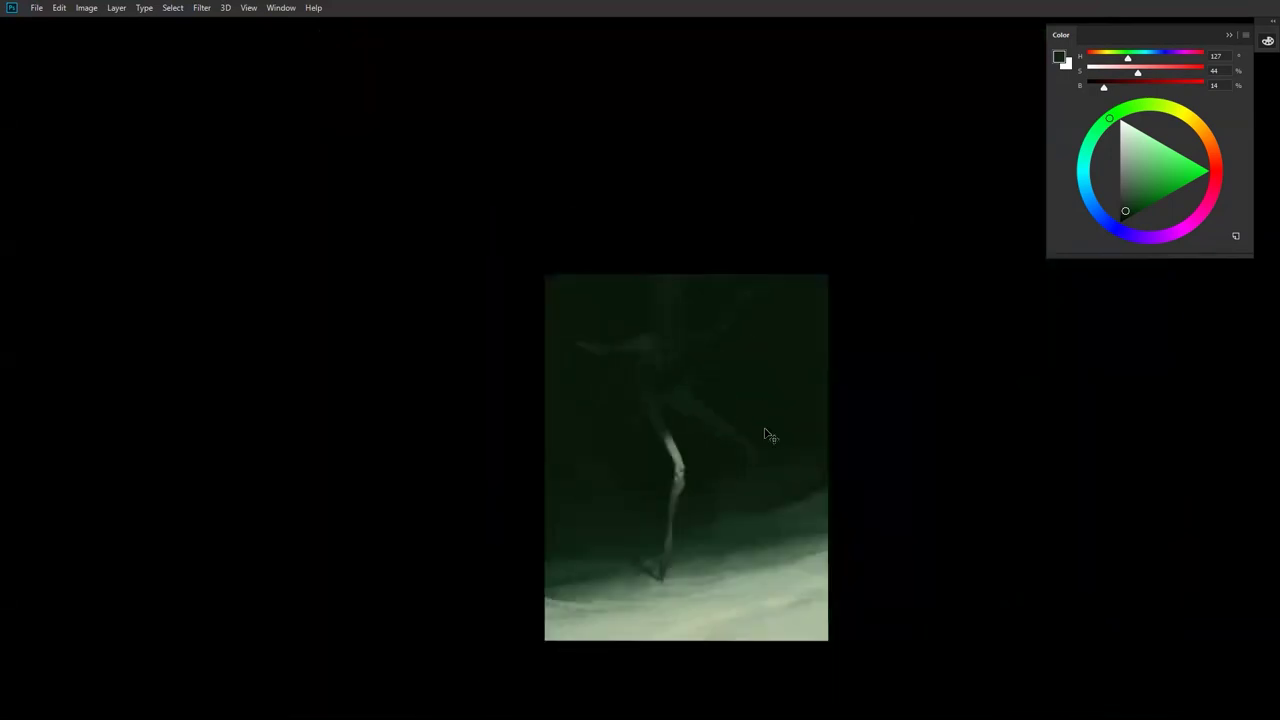
Step: Build up the base of the column-like neck above the chest with dark green strokes at varied brush sizes
{"action": "scroll", "coordinate": [746, 384], "scroll_direction": "up", "scroll_amount": 4}
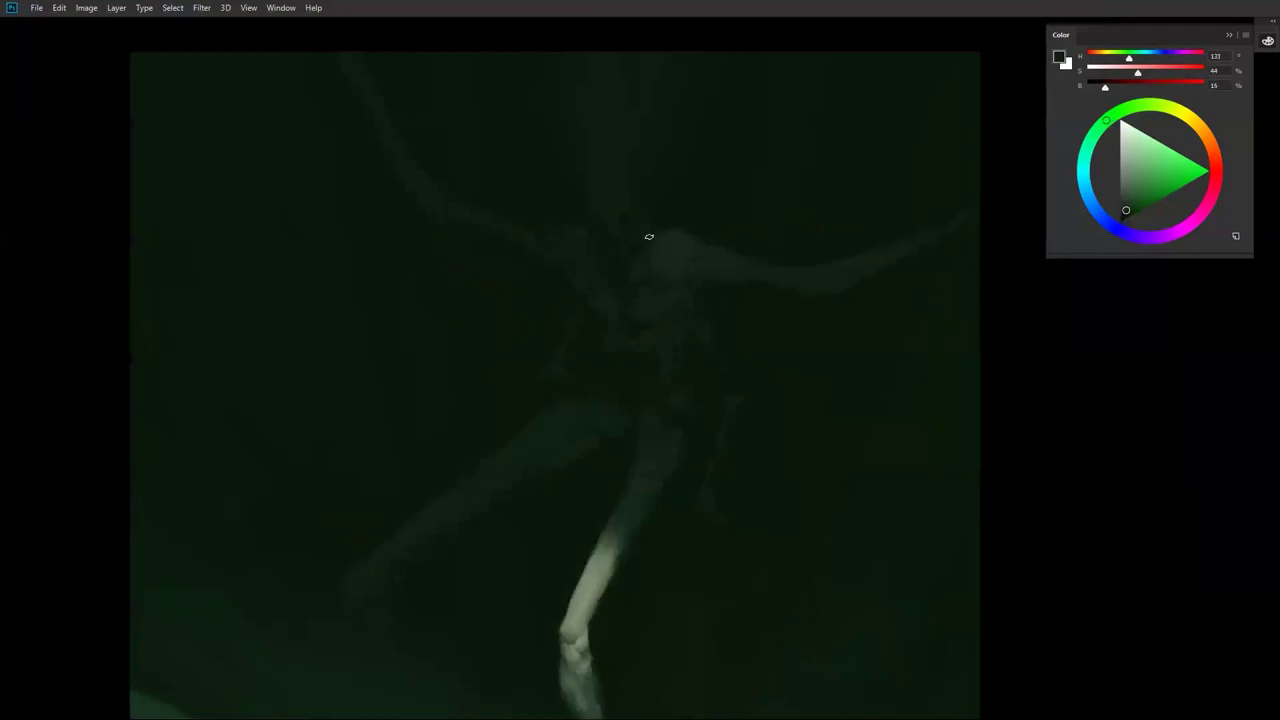
{"action": "key", "text": "]"}
{"action": "mouse_move", "coordinate": [630, 233]}
{"action": "left_mouse_down"}
{"action": "mouse_move", "coordinate": [620, 192]}
{"action": "mouse_move", "coordinate": [613, 228]}
{"action": "mouse_move", "coordinate": [603, 186]}
{"action": "mouse_move", "coordinate": [628, 127]}
{"action": "left_mouse_up"}
{"action": "key", "text": "]"}
{"action": "key", "text": "]"}
{"action": "key", "text": "bracketleft"}
{"action": "key", "text": "bracketleft"}
{"action": "key", "text": "bracketleft"}
Step: Sample greens along the ribcage, shoulder and raised arm to refine their shapes, and flip the canvas horizontally
{"action": "left_click", "coordinate": [589, 313], "text": "alt"}
{"action": "left_click", "coordinate": [574, 240], "text": "alt"}
{"action": "left_click", "coordinate": [521, 228], "text": "alt"}
{"action": "left_click", "coordinate": [455, 194], "text": "alt"}
{"action": "key", "text": "ctrl+shift+h"}
{"action": "left_click_drag", "start_coordinate": [386, 422], "coordinate": [642, 335]}
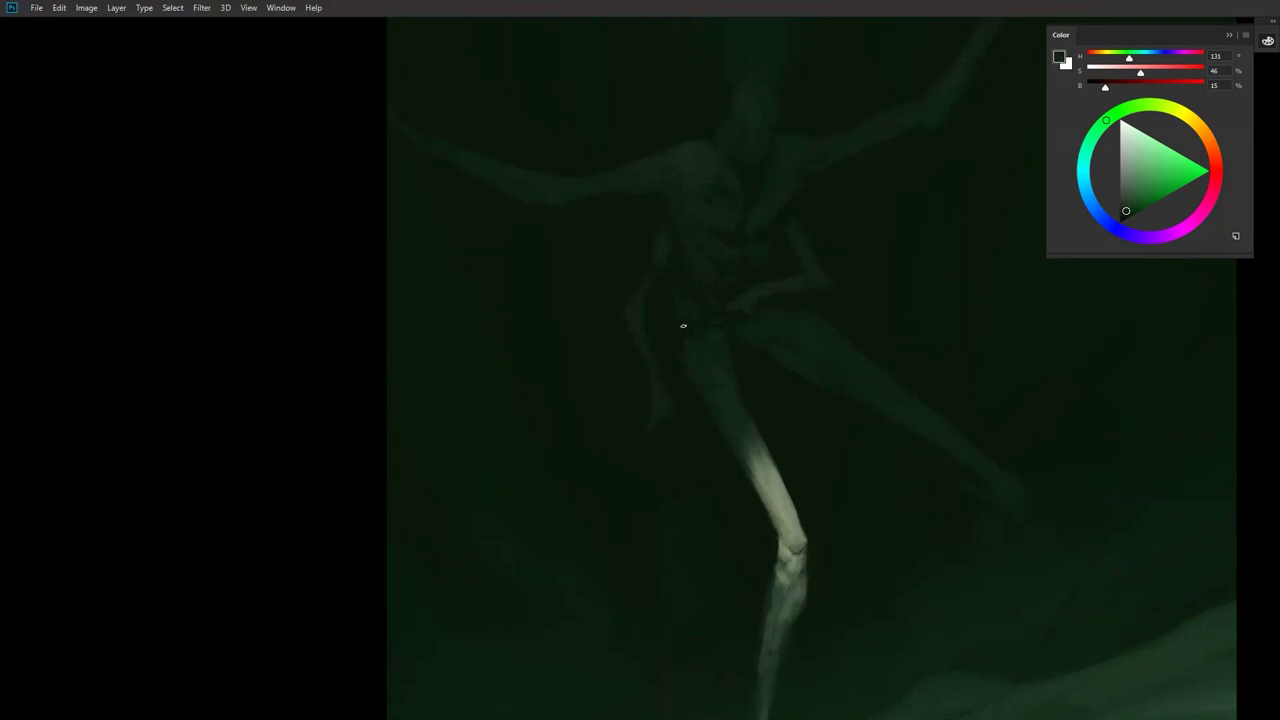
Step: Define the hip crease and the chest muscle running into the outstretched arm, and darken the gaps below it
{"action": "mouse_move", "coordinate": [712, 333]}
{"action": "left_mouse_down"}
{"action": "mouse_move", "coordinate": [718, 374]}
{"action": "mouse_move", "coordinate": [694, 302]}
{"action": "mouse_move", "coordinate": [673, 351]}
{"action": "mouse_move", "coordinate": [678, 340]}
{"action": "mouse_move", "coordinate": [700, 407]}
{"action": "left_mouse_up"}
{"action": "left_click_drag", "start_coordinate": [738, 216], "coordinate": [696, 193]}
{"action": "left_click", "coordinate": [735, 196]}
{"action": "key", "text": "l"}
{"action": "left_click", "coordinate": [703, 153]}
{"action": "key", "text": "d"}
{"action": "left_click", "coordinate": [724, 236], "text": "alt"}
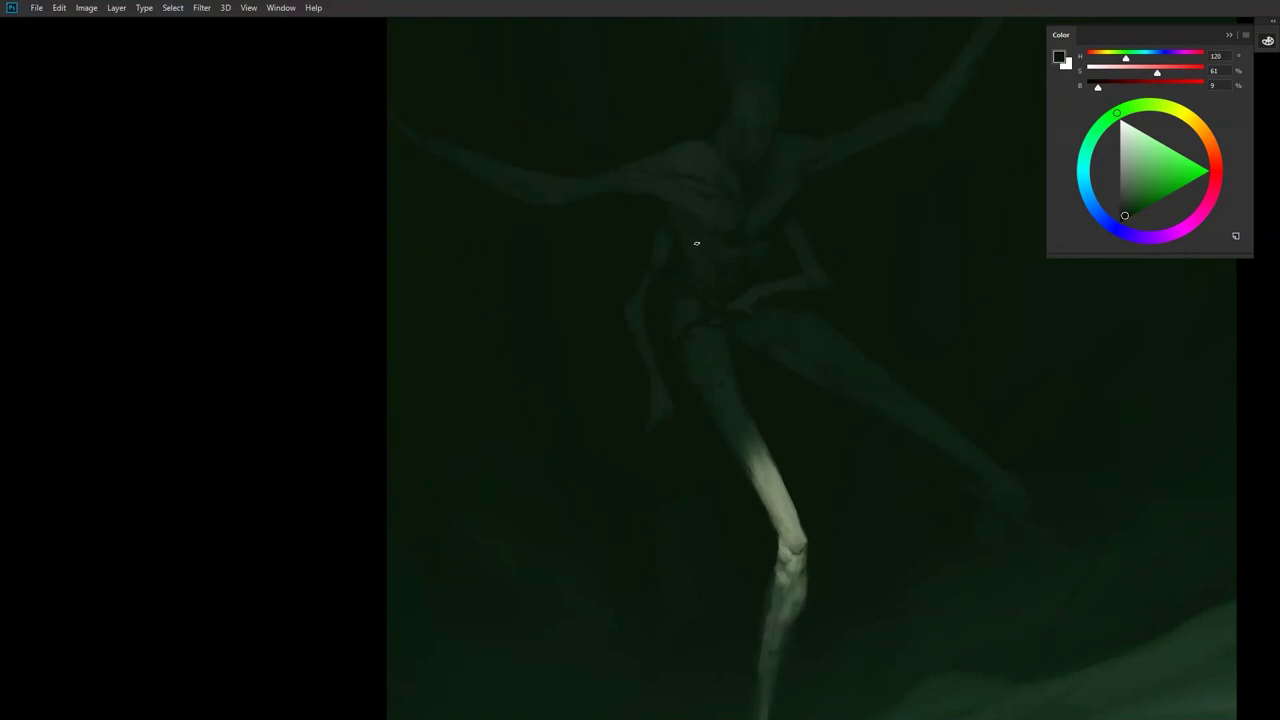
Step: Sample tones around the planted foot and repaint the lower shin and its contact with the ground
{"action": "scroll", "coordinate": [731, 283], "scroll_direction": "down", "scroll_amount": 3}
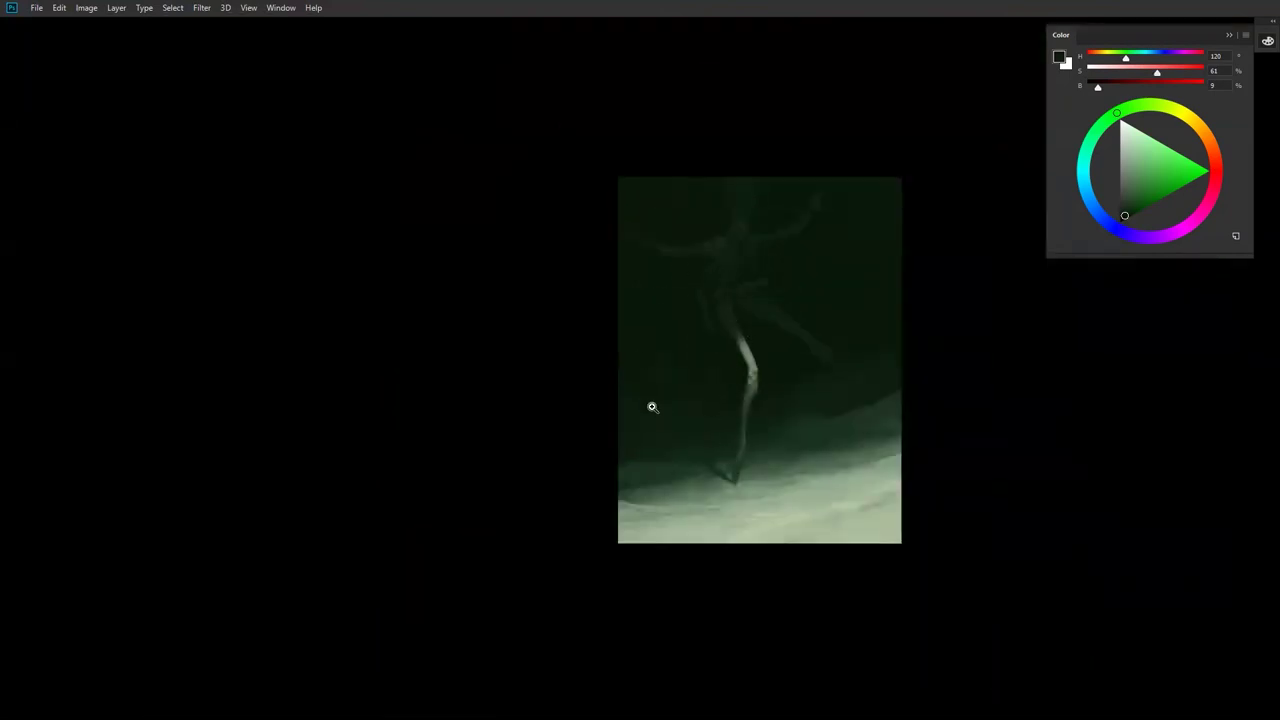
{"action": "left_click", "coordinate": [723, 301]}
{"action": "left_click", "coordinate": [723, 301]}
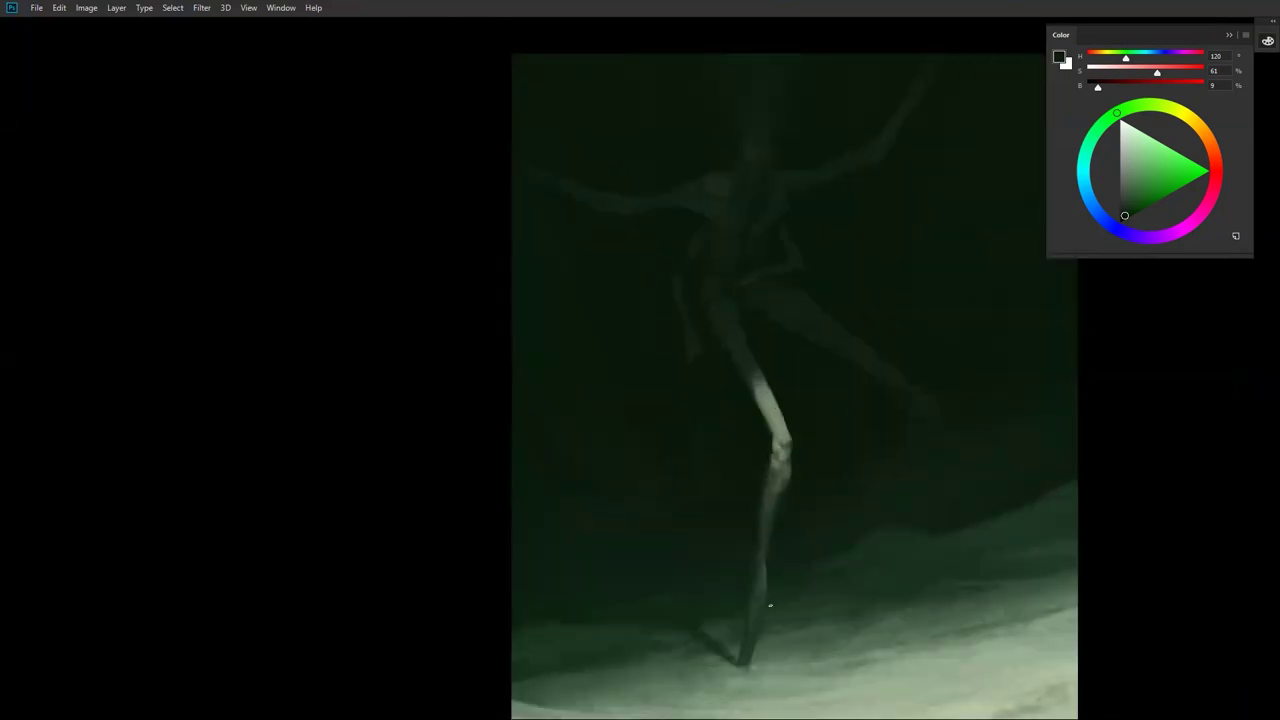
{"action": "left_click", "coordinate": [748, 668], "text": "alt"}
{"action": "left_click", "coordinate": [744, 654], "text": "alt"}
{"action": "left_click", "coordinate": [754, 597], "text": "alt"}
{"action": "left_click", "coordinate": [748, 684], "text": "alt"}
{"action": "left_click_drag", "start_coordinate": [756, 650], "coordinate": [666, 455]}
{"action": "left_click", "coordinate": [671, 465], "text": "alt"}
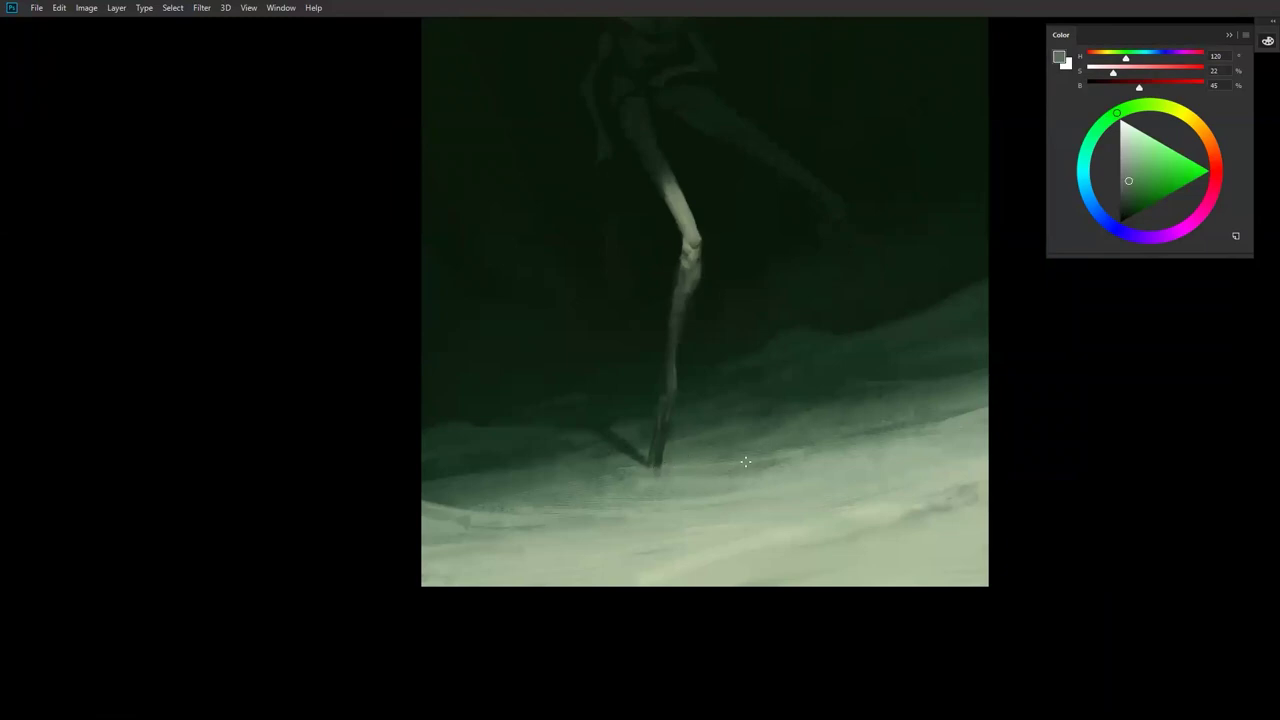
Step: Sample pale greens from the slope and paint light diagonal streaks across the ground beside the planted foot
{"action": "left_click", "coordinate": [731, 471], "text": "alt"}
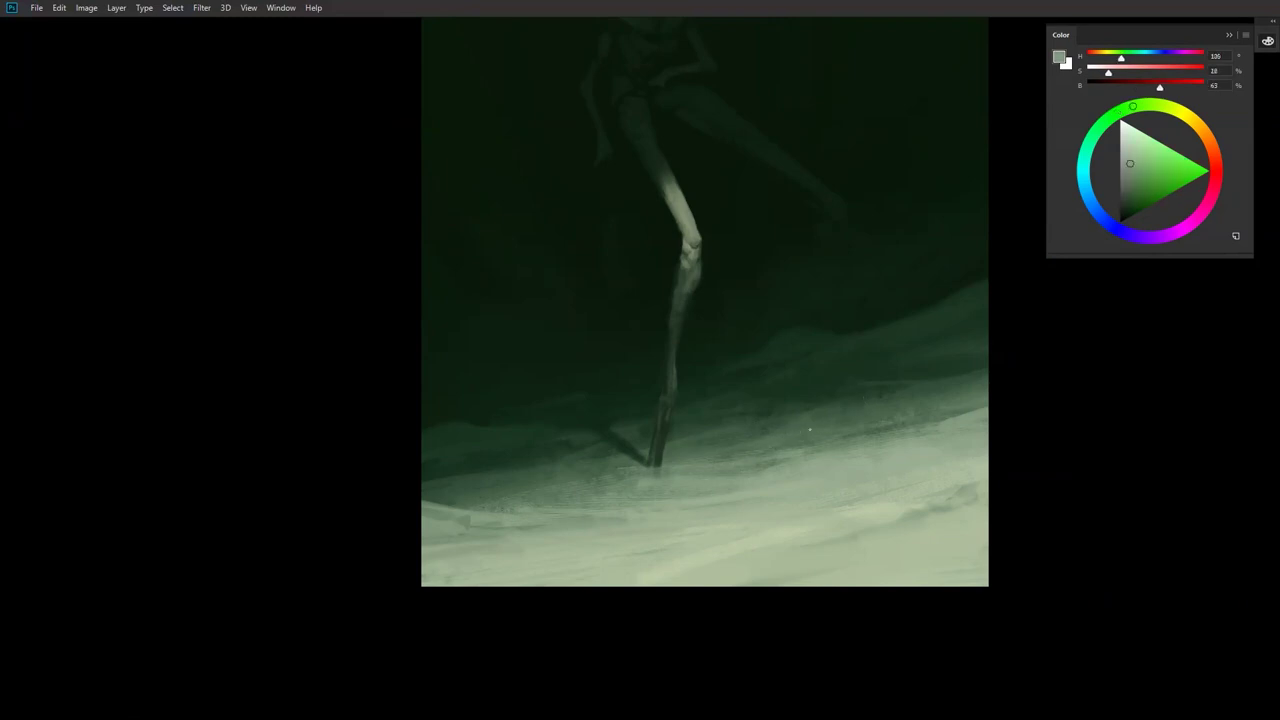
{"action": "left_click_drag", "start_coordinate": [822, 434], "coordinate": [787, 443]}
{"action": "left_click", "coordinate": [822, 440], "text": "alt"}
{"action": "left_click", "coordinate": [860, 428], "text": "alt"}
{"action": "left_click_drag", "start_coordinate": [788, 445], "coordinate": [797, 444]}
{"action": "left_click", "coordinate": [790, 454], "text": "alt"}
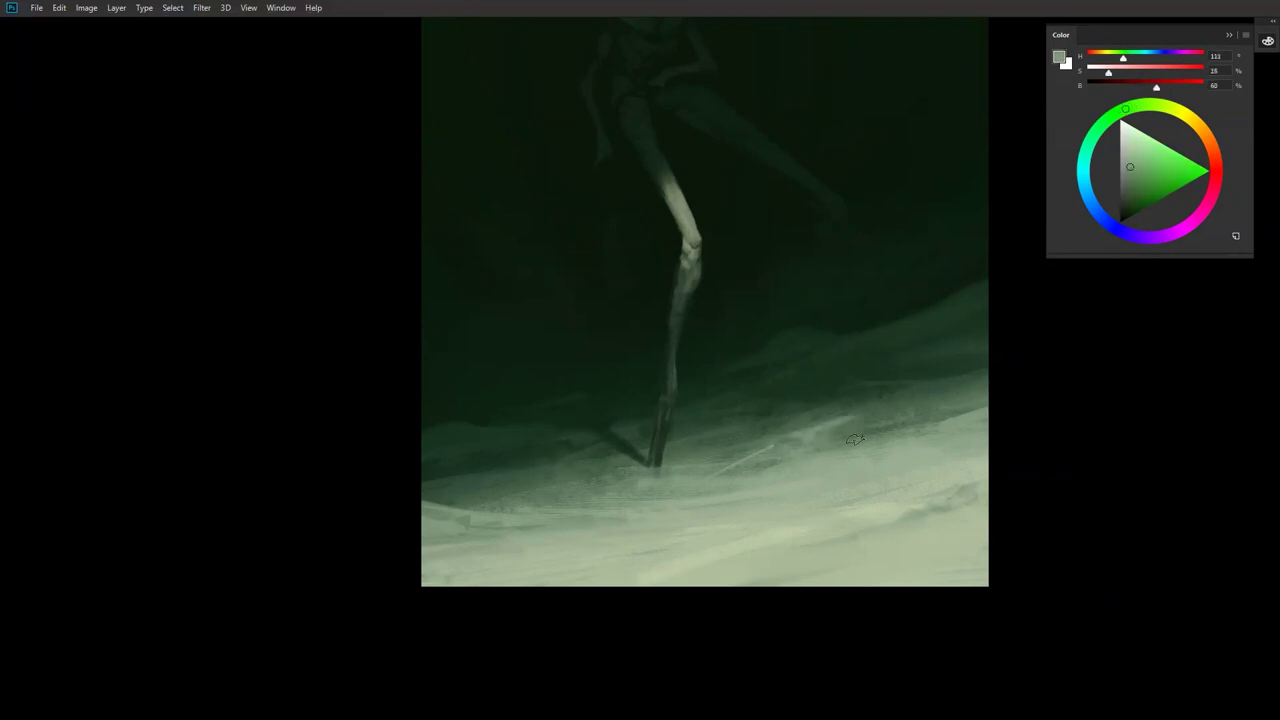
{"action": "left_click", "coordinate": [842, 424], "text": "alt"}
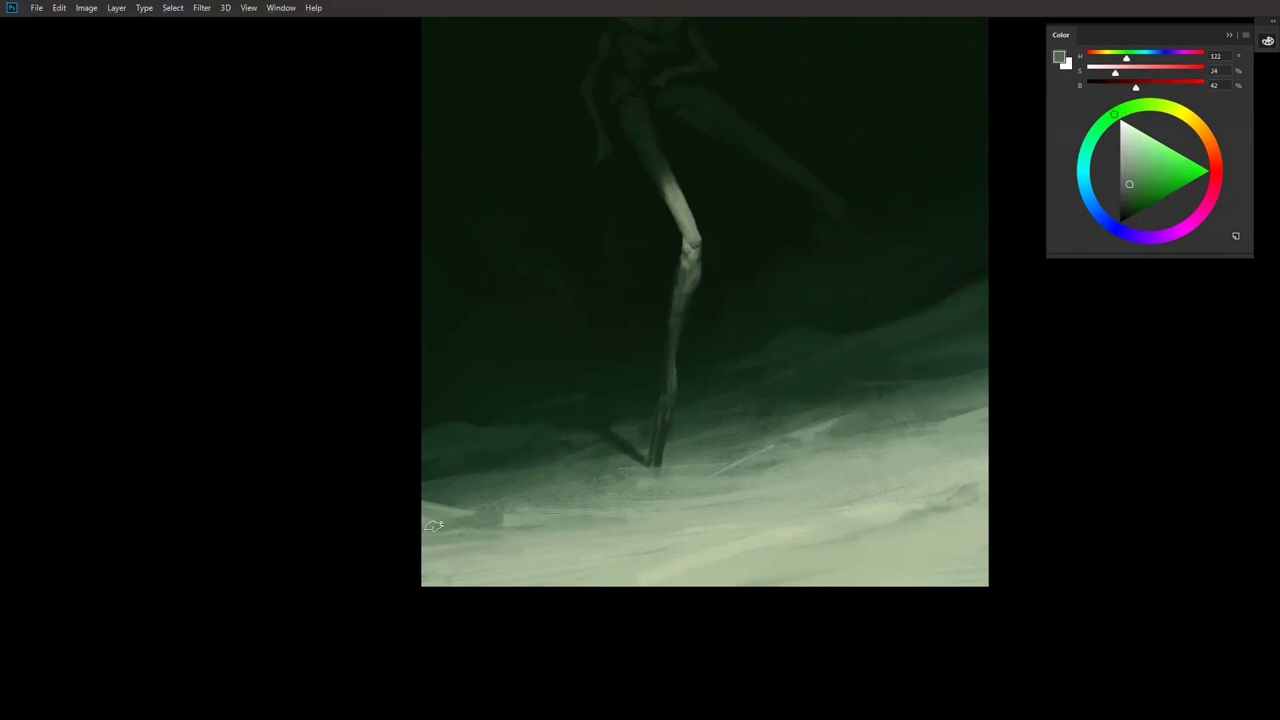
Step: Sample pale greens from the slope and sweep broad diagonal strokes across the foreground ground with a larger brush
{"action": "left_click", "coordinate": [516, 529], "text": "alt"}
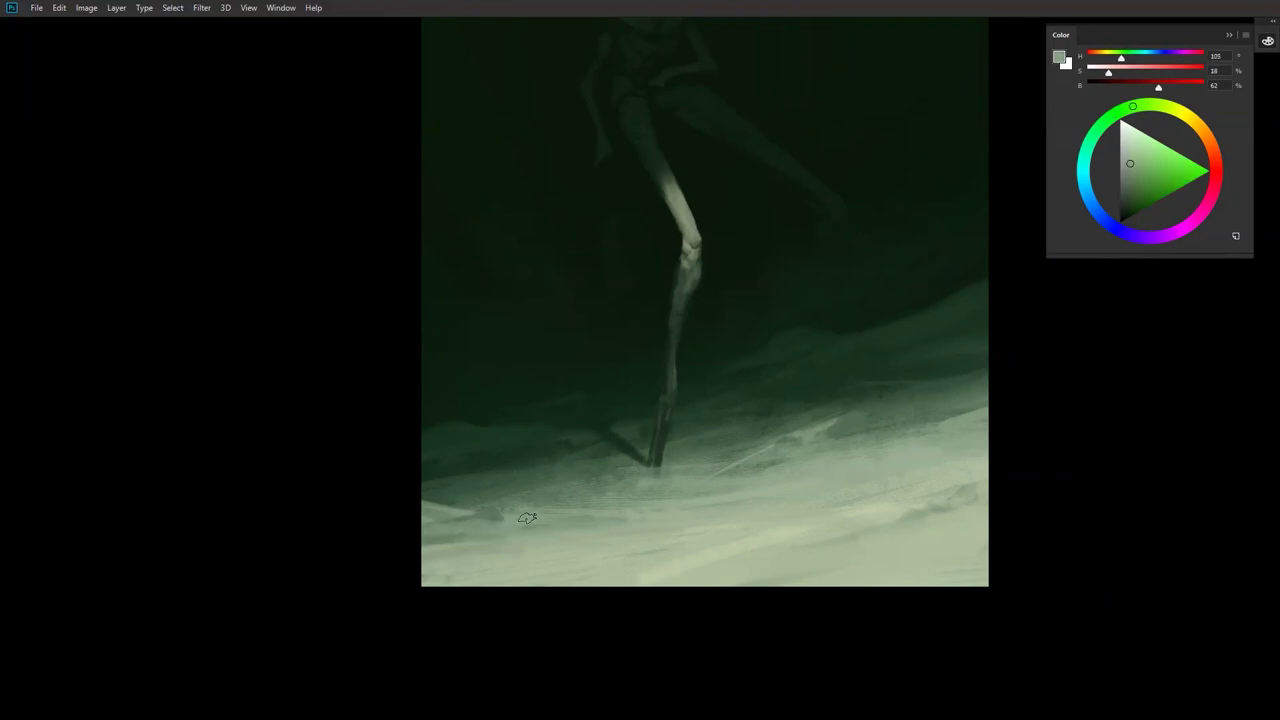
{"action": "left_click", "coordinate": [486, 521], "text": "alt"}
{"action": "key", "text": "bracketright"}
{"action": "key", "text": "bracketright"}
{"action": "key", "text": "bracketright"}
{"action": "mouse_move", "coordinate": [1106, 496]}
{"action": "left_mouse_down"}
{"action": "mouse_move", "coordinate": [742, 643]}
{"action": "mouse_move", "coordinate": [1120, 503]}
{"action": "mouse_move", "coordinate": [686, 638]}
{"action": "left_mouse_up"}
{"action": "left_click_drag", "start_coordinate": [986, 544], "coordinate": [888, 610]}
{"action": "left_click", "coordinate": [935, 523], "text": "alt"}
{"action": "left_click_drag", "start_coordinate": [982, 551], "coordinate": [708, 642]}
{"action": "left_click_drag", "start_coordinate": [998, 500], "coordinate": [554, 644]}
{"action": "mouse_move", "coordinate": [1026, 474]}
{"action": "left_mouse_down"}
{"action": "mouse_move", "coordinate": [680, 565]}
{"action": "mouse_move", "coordinate": [934, 488]}
{"action": "left_mouse_up"}
{"action": "left_click", "coordinate": [779, 485], "text": "alt"}
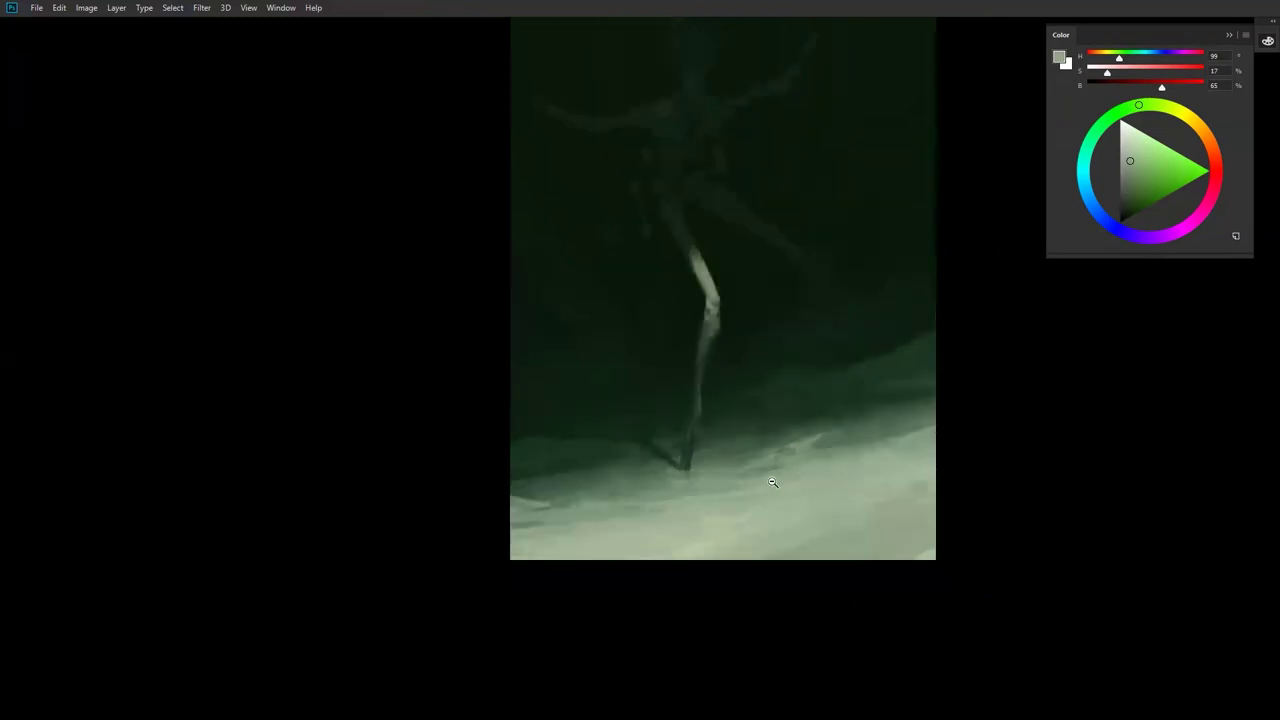
Step: Flip the canvas horizontally and sample a dark green at the shoulder to paint the long thin arms hanging beside the torso
{"action": "double_click", "coordinate": [781, 488]}
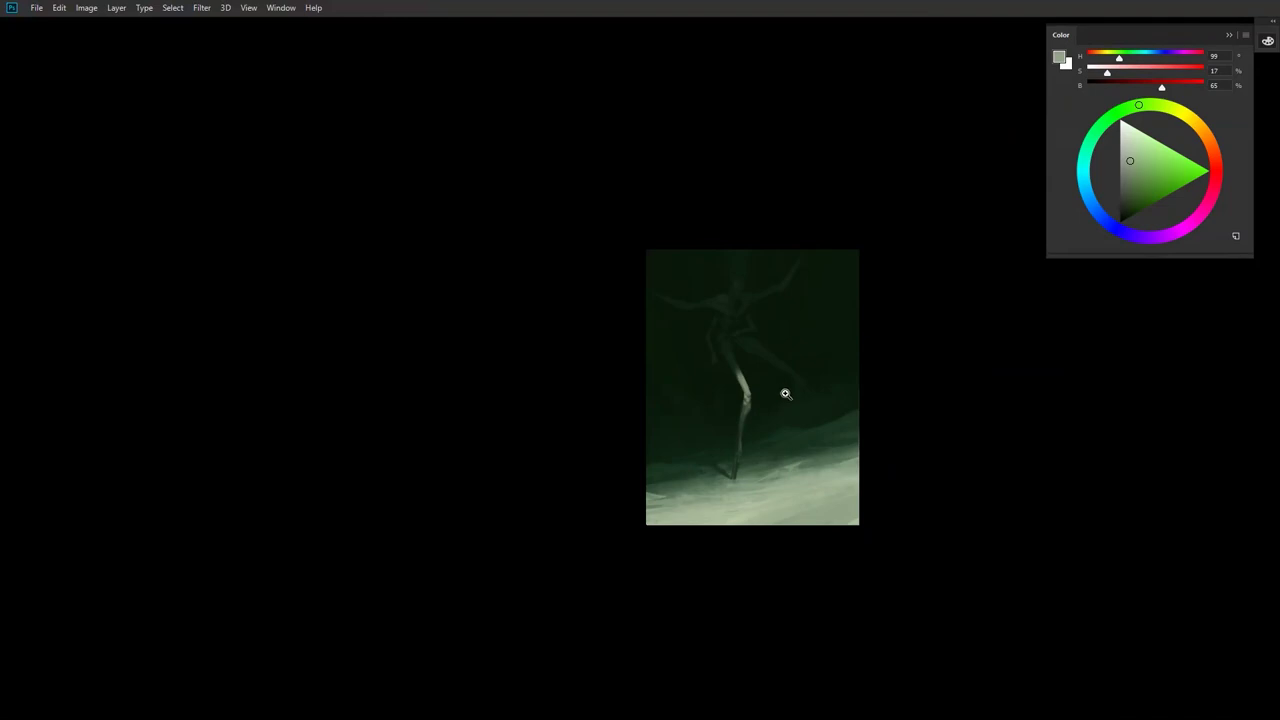
{"action": "left_click", "coordinate": [768, 439], "text": "ctrl"}
{"action": "left_click", "coordinate": [766, 440], "text": "ctrl"}
{"action": "key", "text": "ctrl+shift+h"}
{"action": "mouse_move", "coordinate": [786, 380]}
{"action": "left_mouse_down"}
{"action": "mouse_move", "coordinate": [682, 359]}
{"action": "mouse_move", "coordinate": [634, 368]}
{"action": "left_mouse_up"}
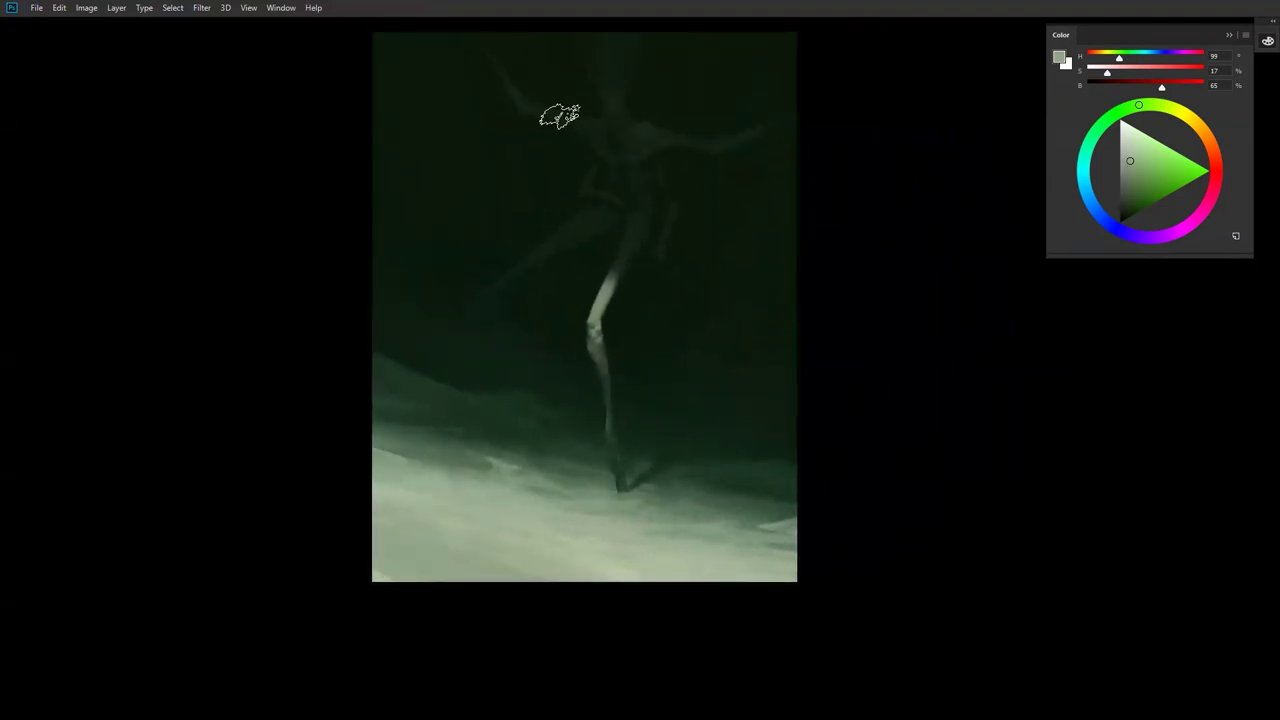
{"action": "left_click", "coordinate": [596, 122], "text": "alt"}
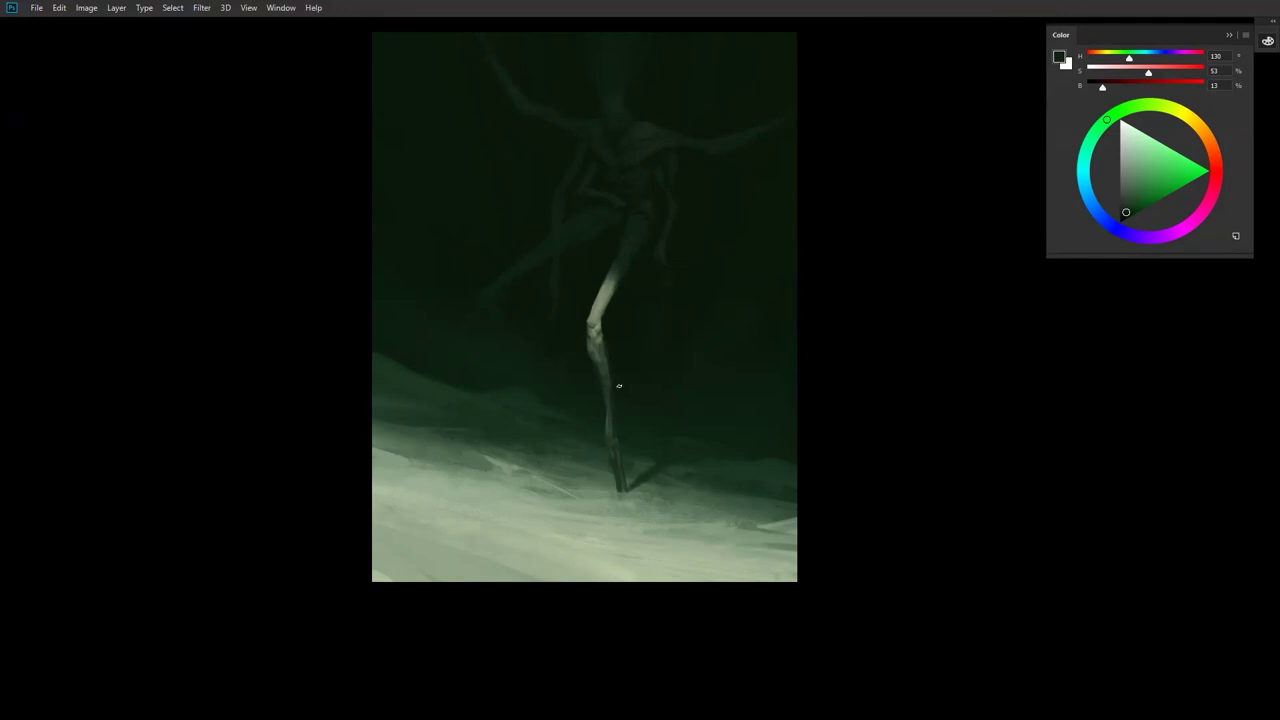
{"action": "scroll", "coordinate": [574, 269], "scroll_direction": "up", "scroll_amount": 1}
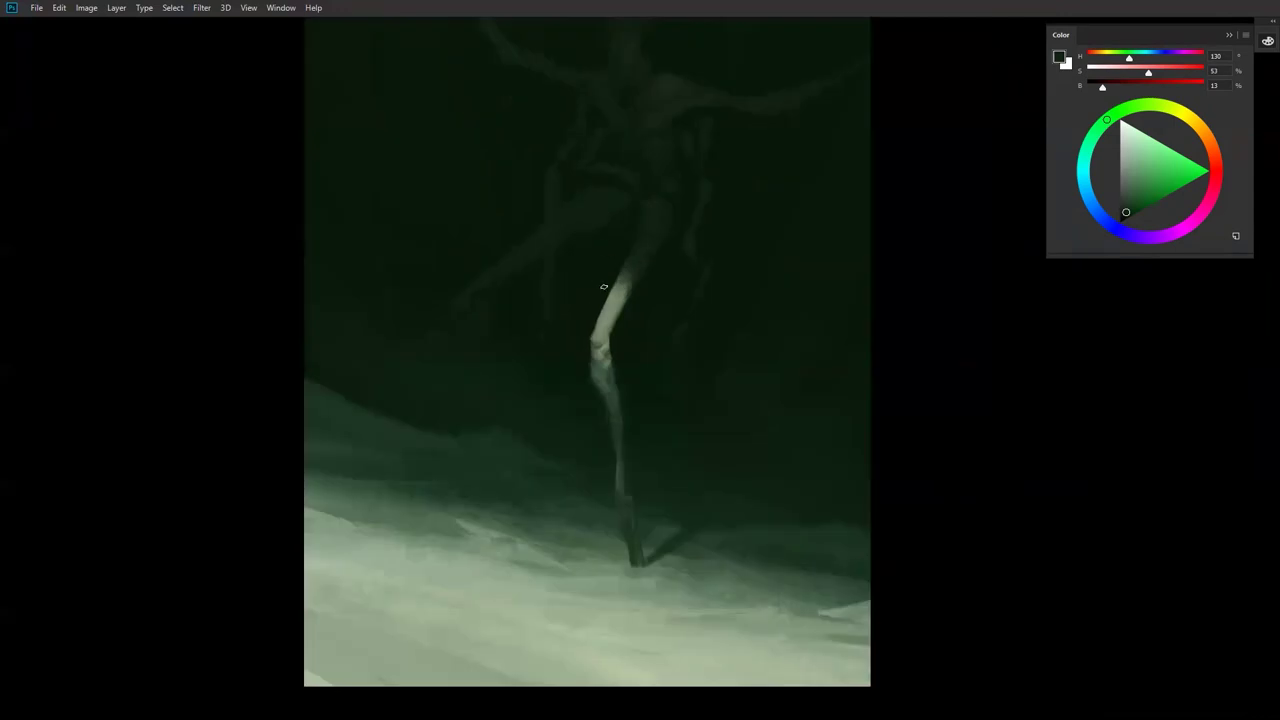
Step: Sample the leg's pale highlight to paint thin fingers on the long hanging arm, and darken the area around the hand
{"action": "left_click", "coordinate": [600, 306], "text": "alt"}
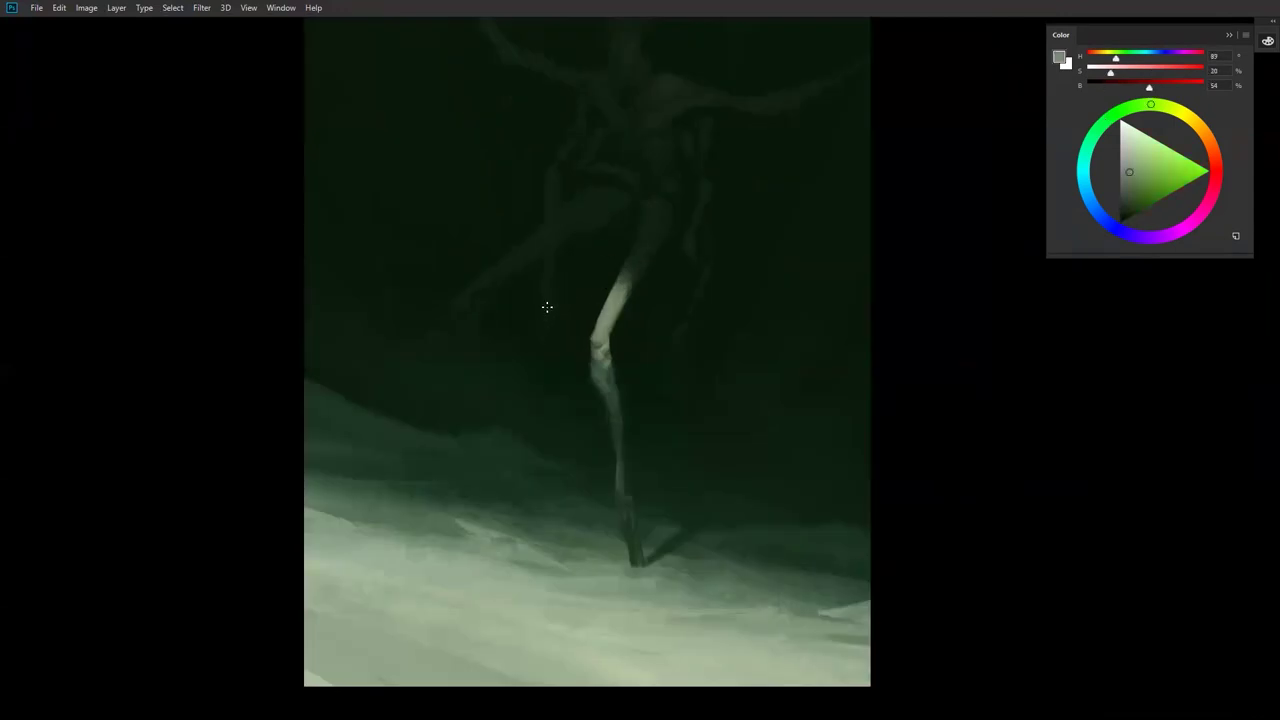
{"action": "left_click_drag", "start_coordinate": [546, 307], "coordinate": [542, 328]}
{"action": "left_click", "coordinate": [548, 310], "text": "alt"}
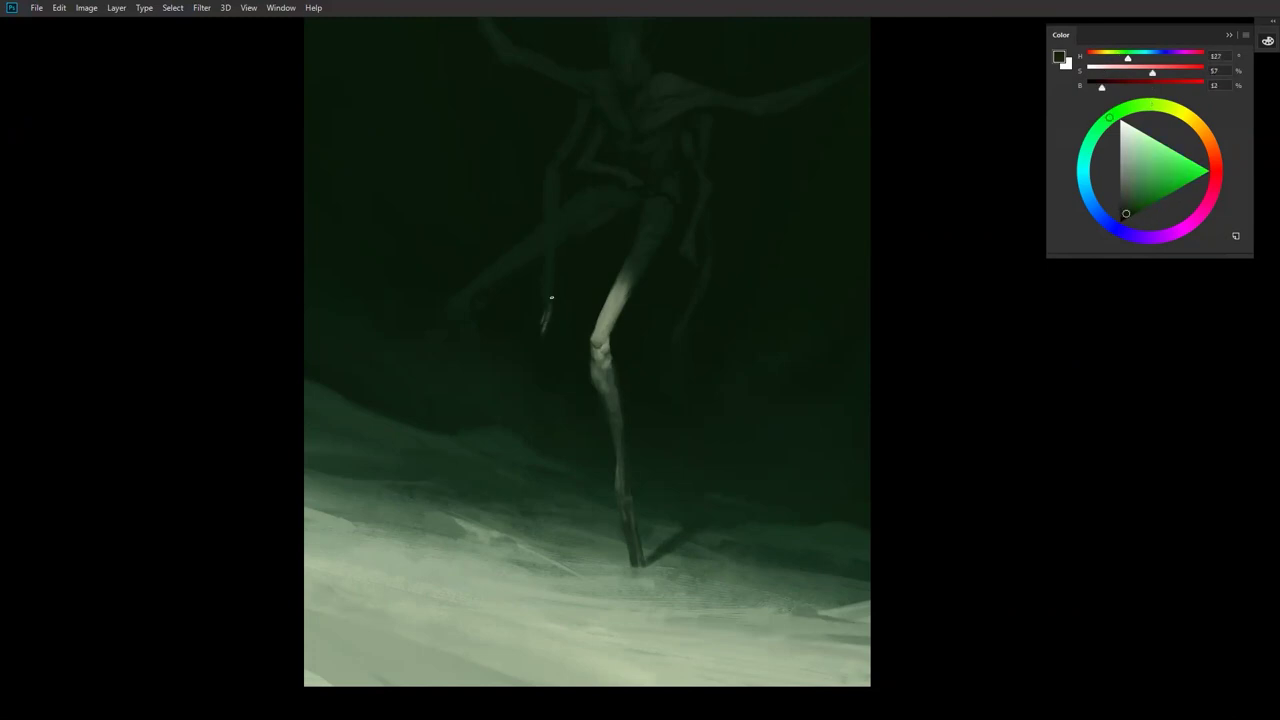
{"action": "scroll", "coordinate": [554, 337], "scroll_direction": "up", "scroll_amount": 1}
{"action": "left_click", "coordinate": [546, 326], "text": "alt"}
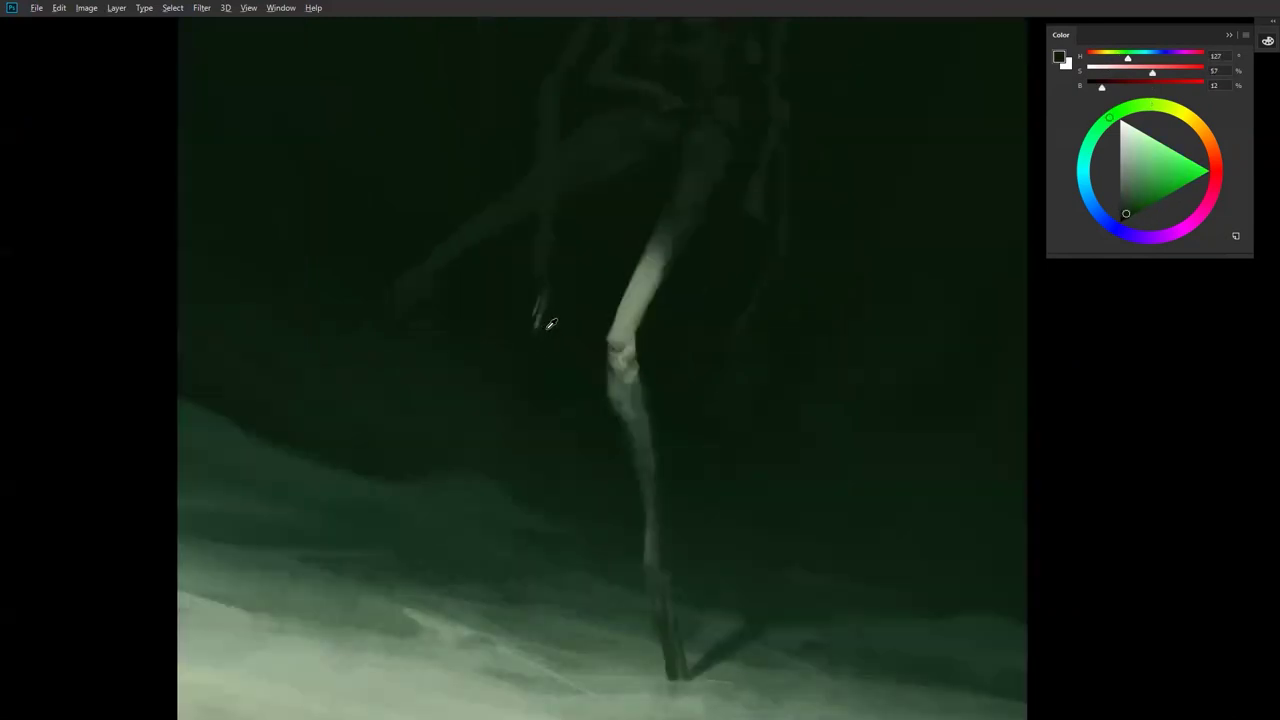
{"action": "left_click", "coordinate": [596, 219], "text": "alt"}
{"action": "left_click_drag", "start_coordinate": [609, 286], "coordinate": [612, 335]}
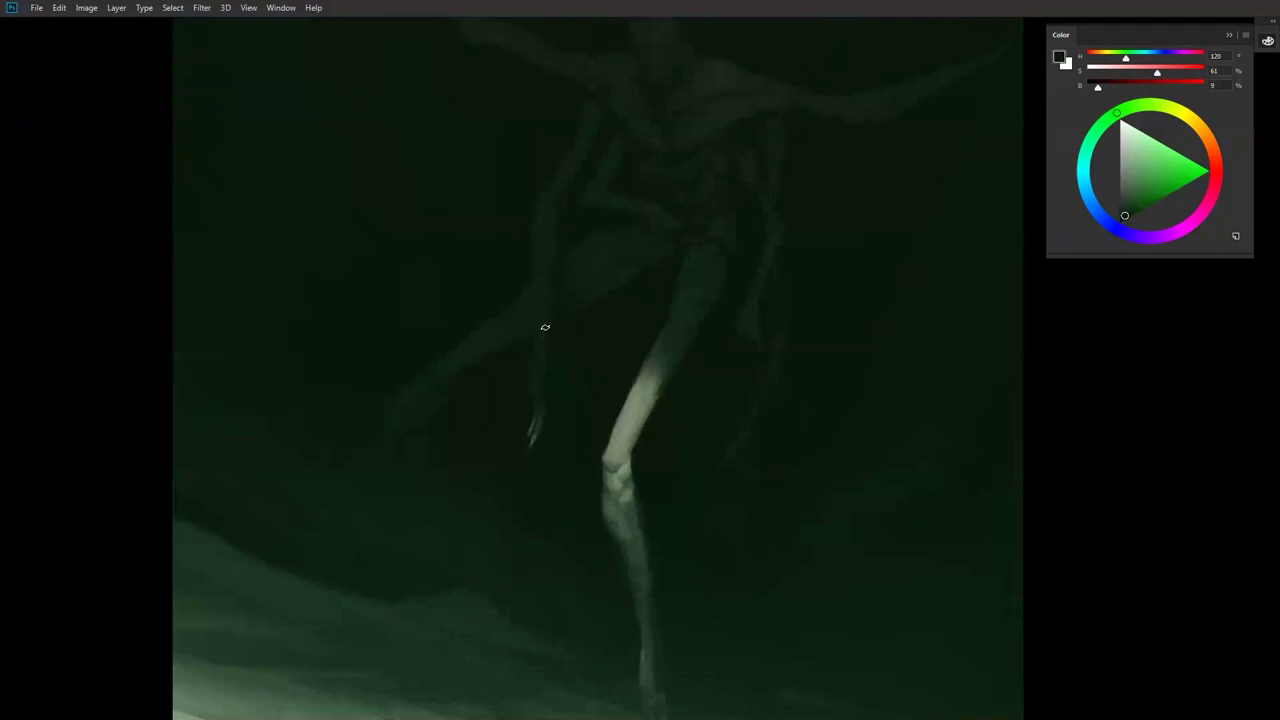
Step: Refine the elbow and forearm of the long hanging arm with sampled and desaturated dark greens, separating it from the raised thigh
{"action": "left_click", "coordinate": [537, 267], "text": "alt"}
{"action": "left_click", "coordinate": [608, 172], "text": "alt"}
{"action": "left_click_drag", "start_coordinate": [1127, 201], "coordinate": [1122, 207]}
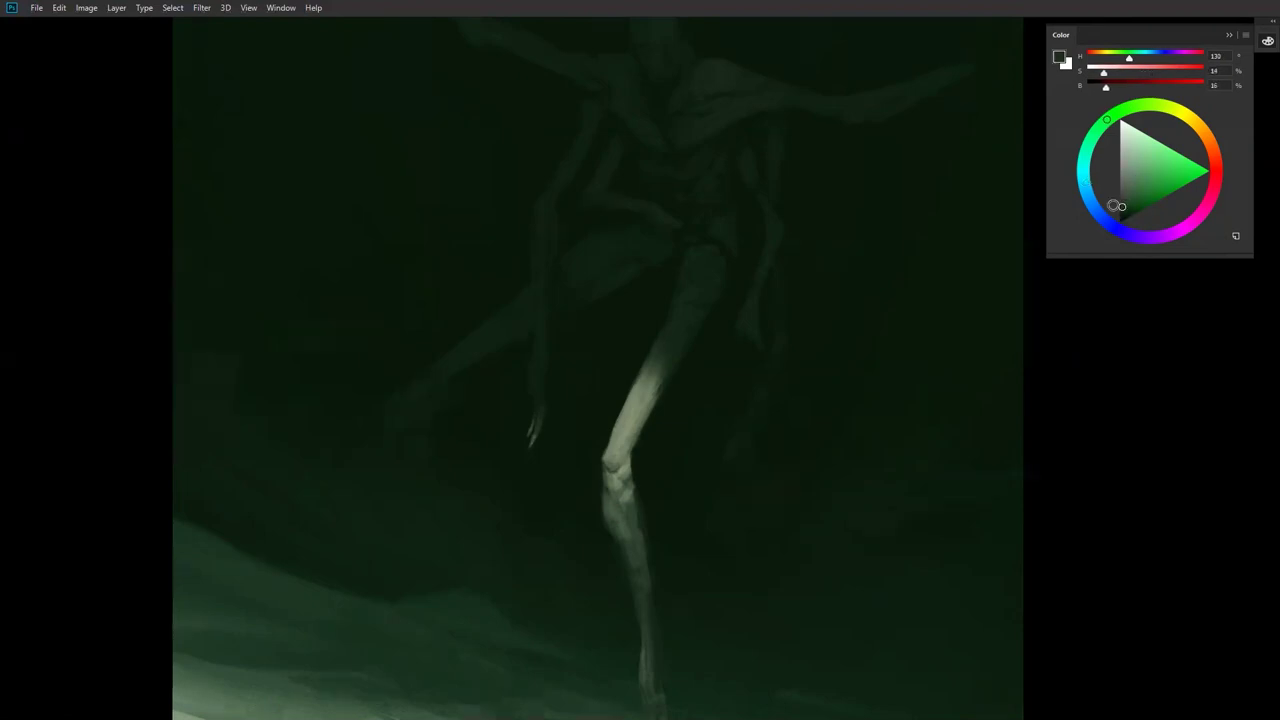
{"action": "left_click", "coordinate": [548, 224], "text": "alt"}
{"action": "left_click_drag", "start_coordinate": [551, 194], "coordinate": [541, 300]}
{"action": "left_click", "coordinate": [633, 263], "text": "alt"}
{"action": "left_click", "coordinate": [600, 276], "text": "alt"}
{"action": "left_click", "coordinate": [560, 267], "text": "alt"}
{"action": "left_click", "coordinate": [604, 346], "text": "alt"}
{"action": "left_click", "coordinate": [604, 343], "text": "alt"}
{"action": "left_click", "coordinate": [604, 343], "text": "alt"}
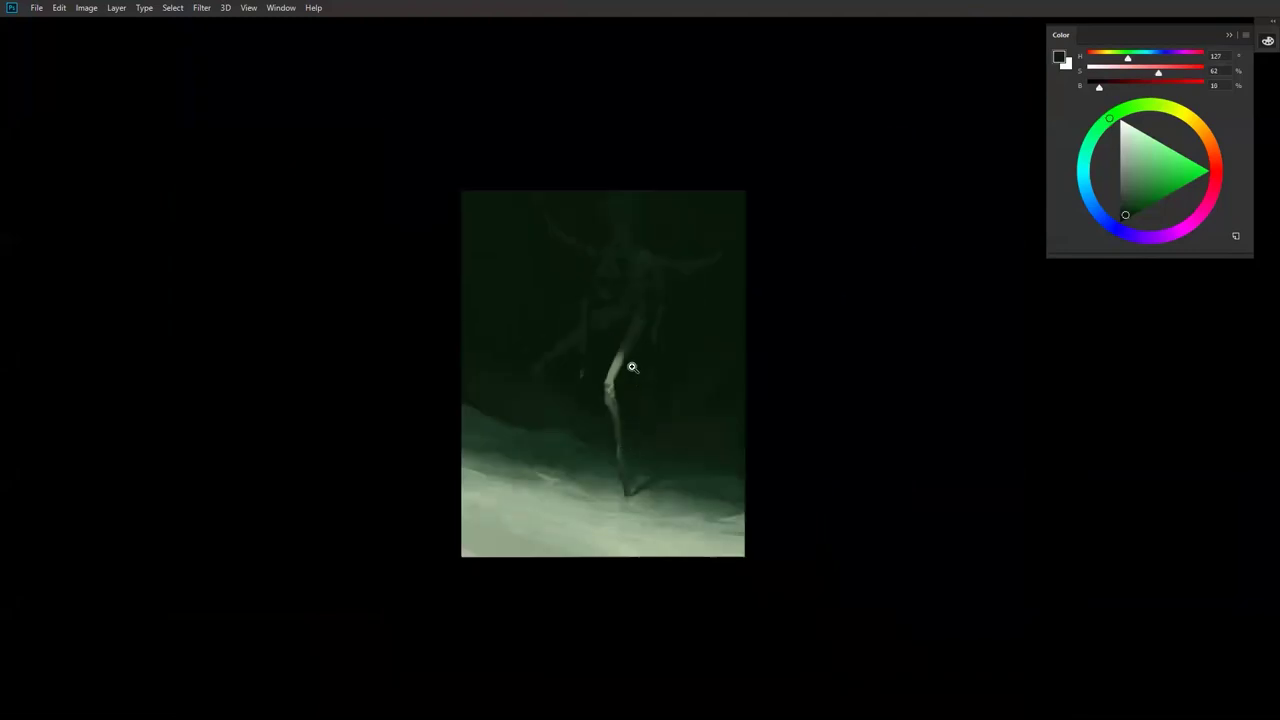
Step: Repaint the raised thigh and the dark gap below it using a larger brush and greens sampled from the figure
{"action": "left_click", "coordinate": [632, 366], "text": "ctrl"}
{"action": "left_click", "coordinate": [632, 366], "text": "ctrl"}
{"action": "left_click", "coordinate": [632, 366], "text": "ctrl"}
{"action": "left_click", "coordinate": [621, 246], "text": "alt"}
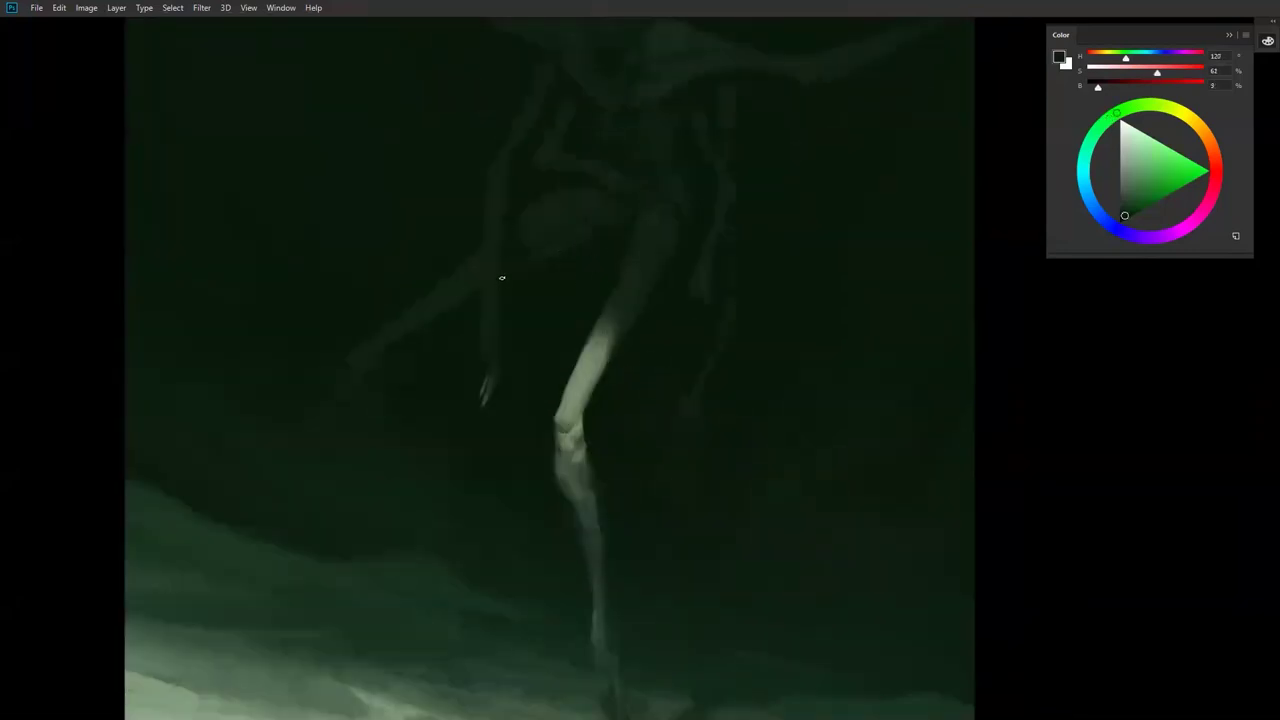
{"action": "key", "text": "bracketright"}
{"action": "key", "text": "bracketright"}
{"action": "left_click_drag", "start_coordinate": [523, 271], "coordinate": [626, 203]}
{"action": "left_click", "coordinate": [556, 192], "text": "alt"}
{"action": "left_click_drag", "start_coordinate": [595, 206], "coordinate": [616, 207]}
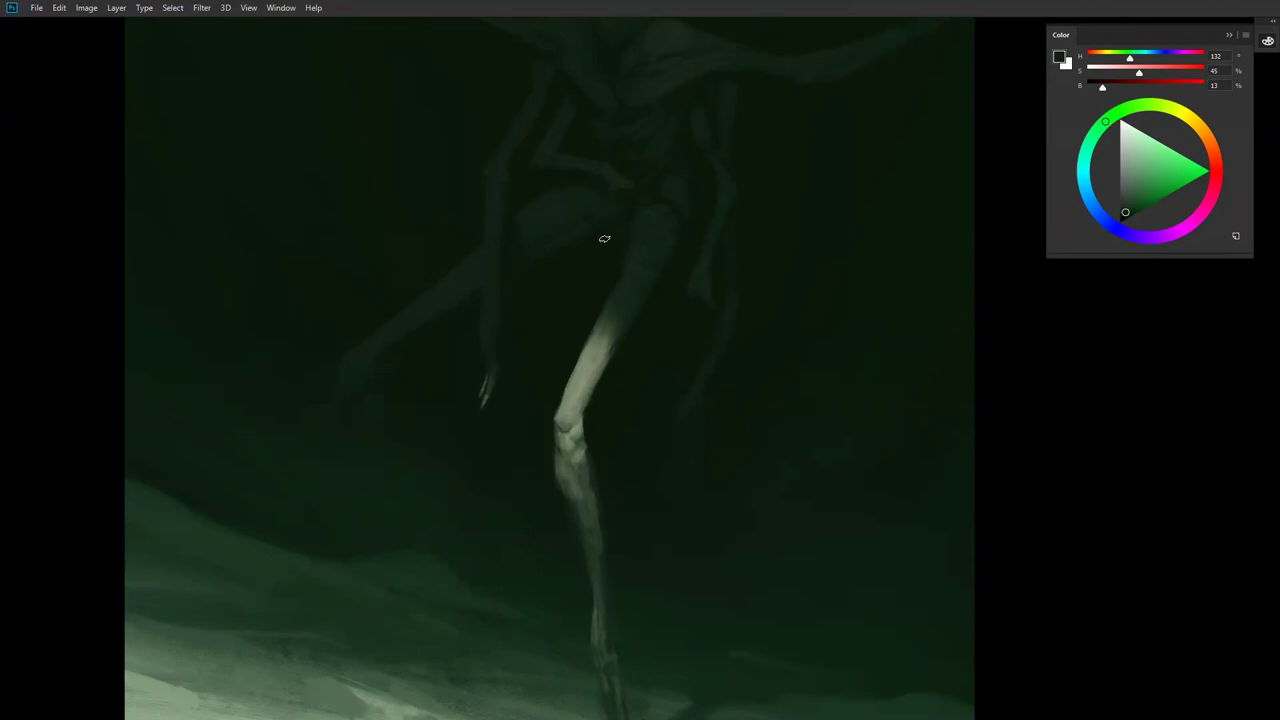
Step: Flip the canvas horizontally and darken the eye area of the head at the base of the column neck
{"action": "left_click", "coordinate": [622, 307], "text": "alt"}
{"action": "left_click", "coordinate": [622, 307], "text": "ctrl+alt"}
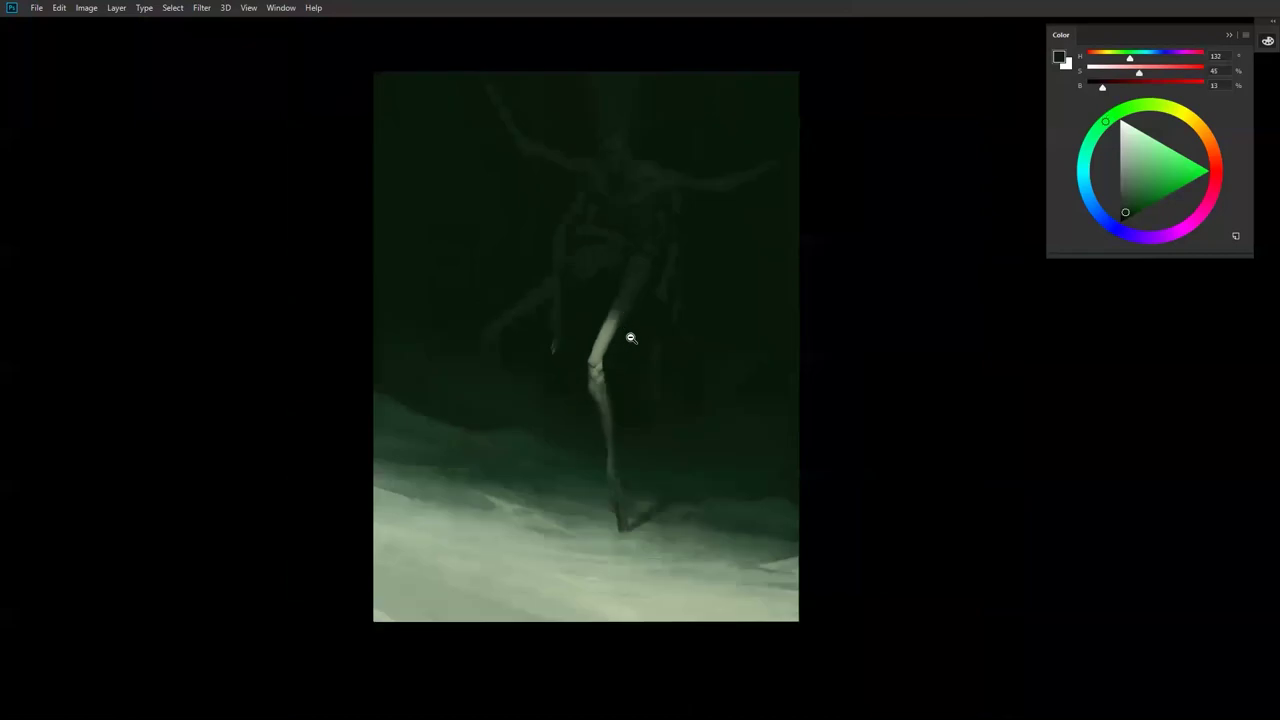
{"action": "left_click", "coordinate": [629, 337], "text": "ctrl+alt"}
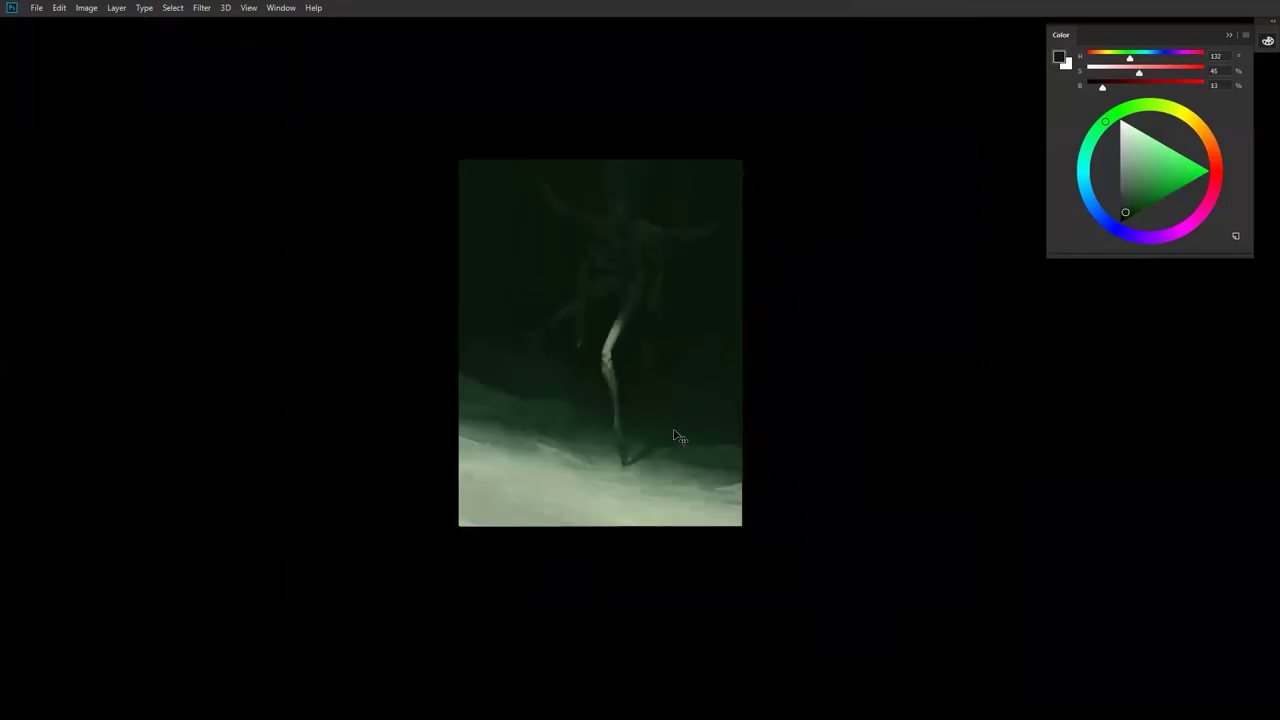
{"action": "left_click", "coordinate": [672, 359]}
{"action": "left_click", "coordinate": [673, 352]}
{"action": "left_click_drag", "start_coordinate": [650, 384], "coordinate": [667, 446]}
{"action": "left_click_drag", "start_coordinate": [567, 336], "coordinate": [583, 400]}
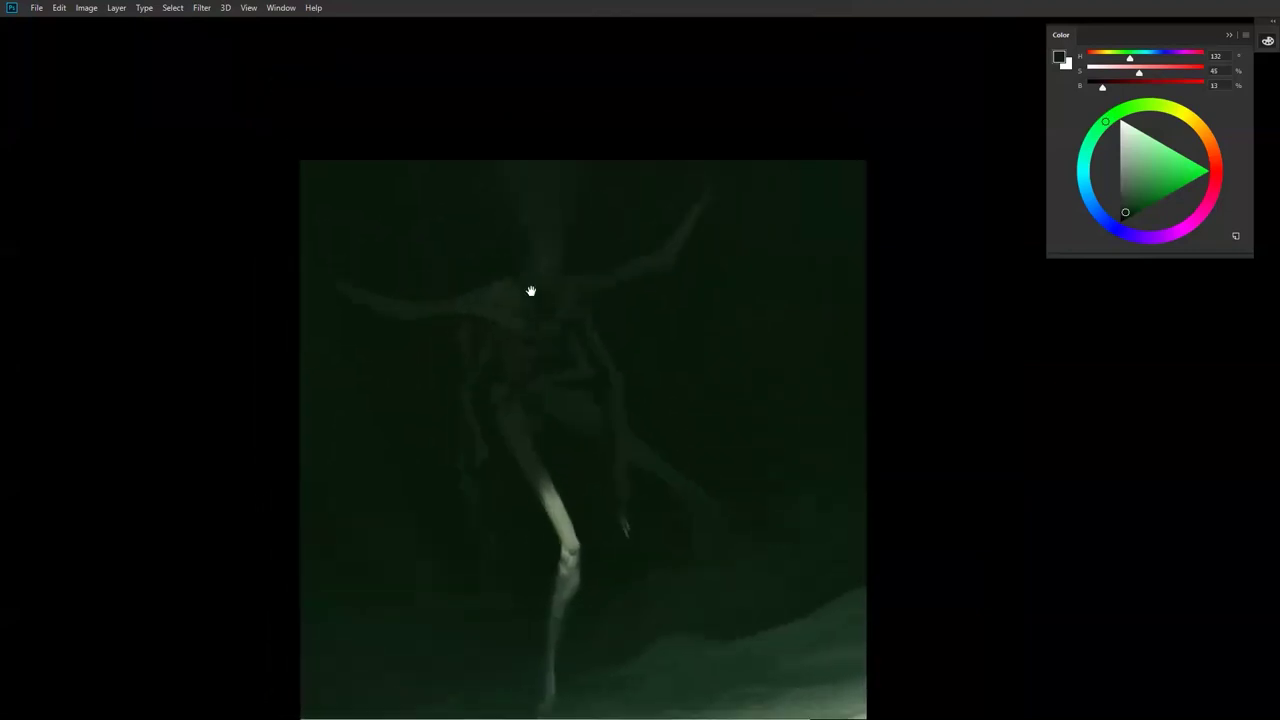
{"action": "left_click", "coordinate": [531, 260]}
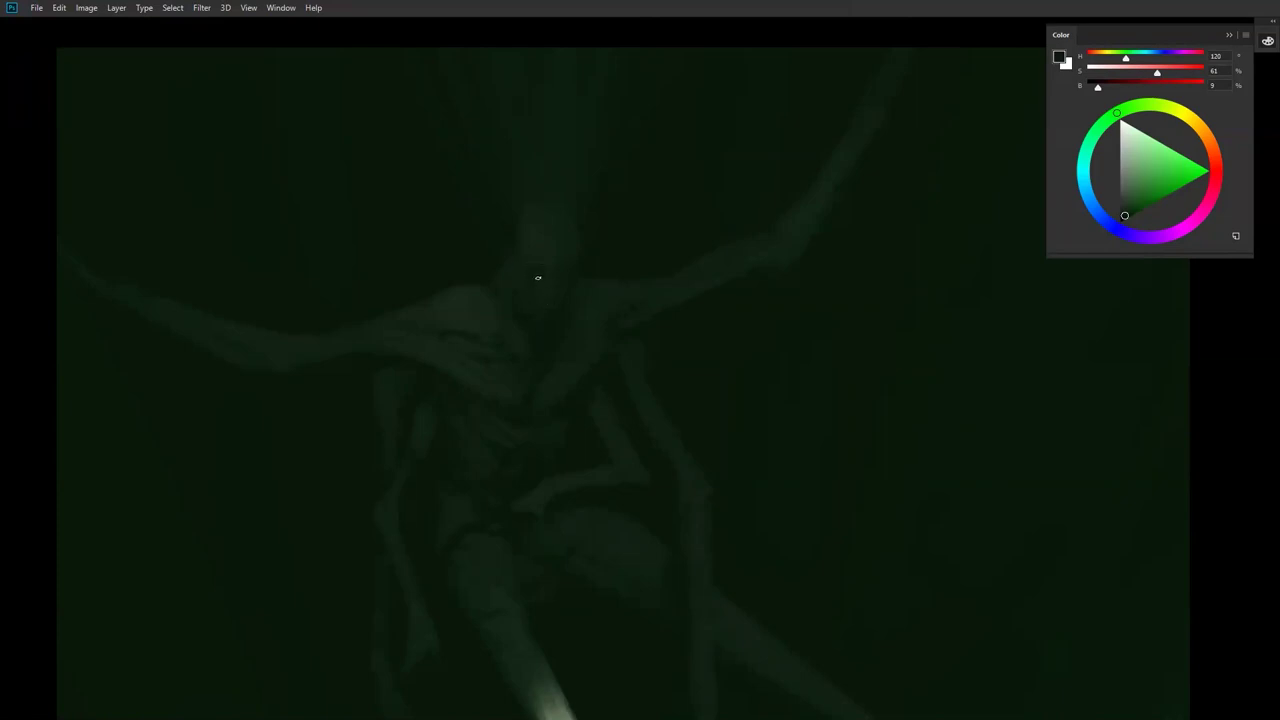
{"action": "left_click", "coordinate": [545, 259]}
{"action": "left_click", "coordinate": [522, 267]}
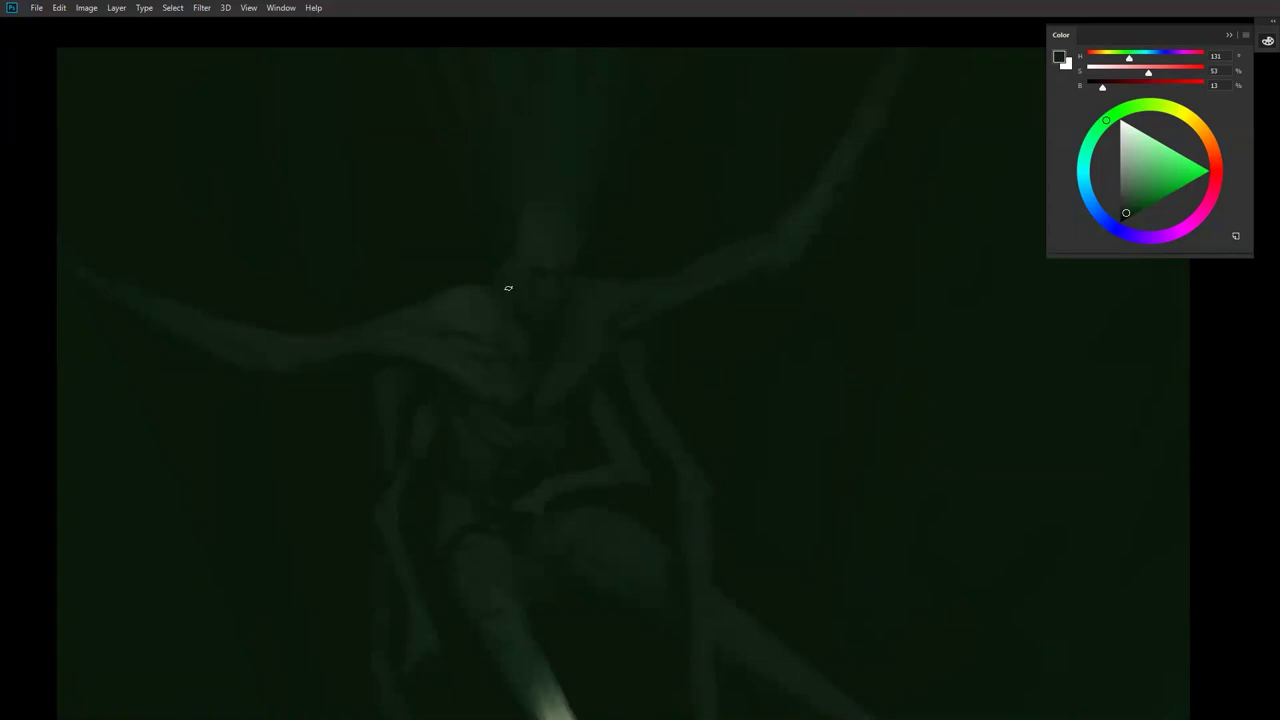
Step: Model the brow, cheeks and jaw of the face with sampled dark greens, and undo the last stroke
{"action": "left_click", "coordinate": [541, 263]}
{"action": "left_click", "coordinate": [520, 289]}
{"action": "left_click", "coordinate": [551, 289]}
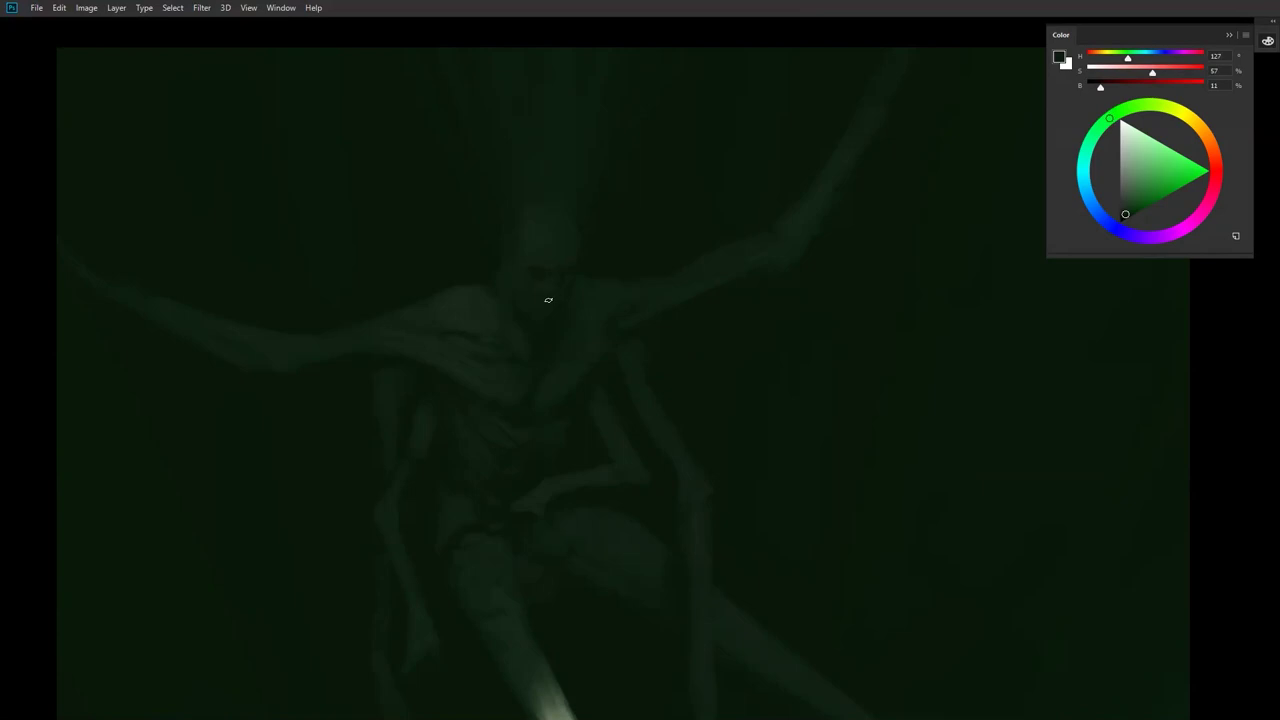
{"action": "left_click", "coordinate": [518, 254]}
{"action": "left_click", "coordinate": [531, 287]}
{"action": "left_click", "coordinate": [539, 311], "text": "alt"}
{"action": "left_click", "coordinate": [506, 277], "text": "alt"}
{"action": "left_click", "coordinate": [530, 262], "text": "alt"}
{"action": "left_click", "coordinate": [516, 278], "text": "alt"}
{"action": "left_click", "coordinate": [577, 332], "text": "alt"}
{"action": "left_click", "coordinate": [580, 326], "text": "alt"}
{"action": "key", "text": "ctrl+z"}
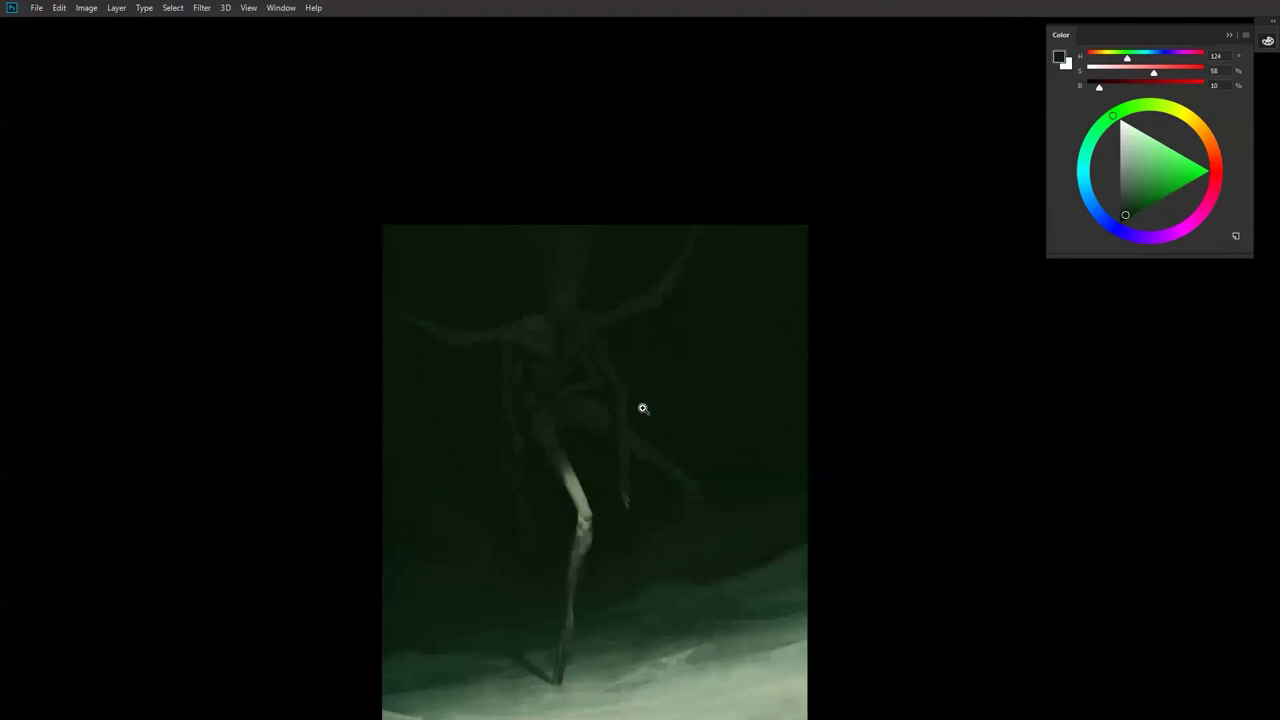
Step: Sample dark greens around the head, brush over the background beside the column neck, and flip the canvas horizontally
{"action": "left_click", "coordinate": [618, 281]}
{"action": "left_click", "coordinate": [622, 284]}
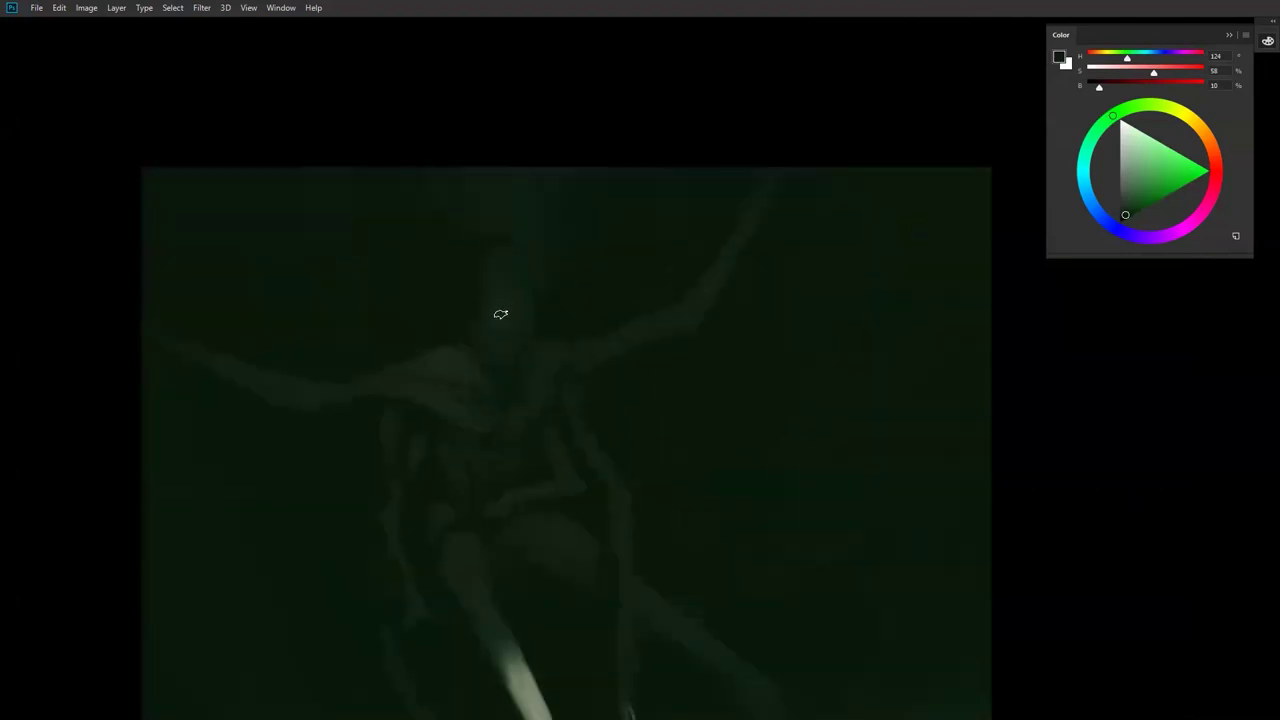
{"action": "left_click", "coordinate": [449, 324], "text": "alt"}
{"action": "left_click_drag", "start_coordinate": [364, 186], "coordinate": [449, 324]}
{"action": "left_click", "coordinate": [413, 236], "text": "alt"}
{"action": "left_click", "coordinate": [442, 314], "text": "alt"}
{"action": "left_click_drag", "start_coordinate": [351, 151], "coordinate": [421, 263]}
{"action": "left_click_drag", "start_coordinate": [311, 155], "coordinate": [432, 270]}
{"action": "left_click", "coordinate": [543, 389], "text": "alt"}
{"action": "left_click", "coordinate": [543, 389], "text": "alt"}
{"action": "left_click", "coordinate": [543, 390], "text": "alt"}
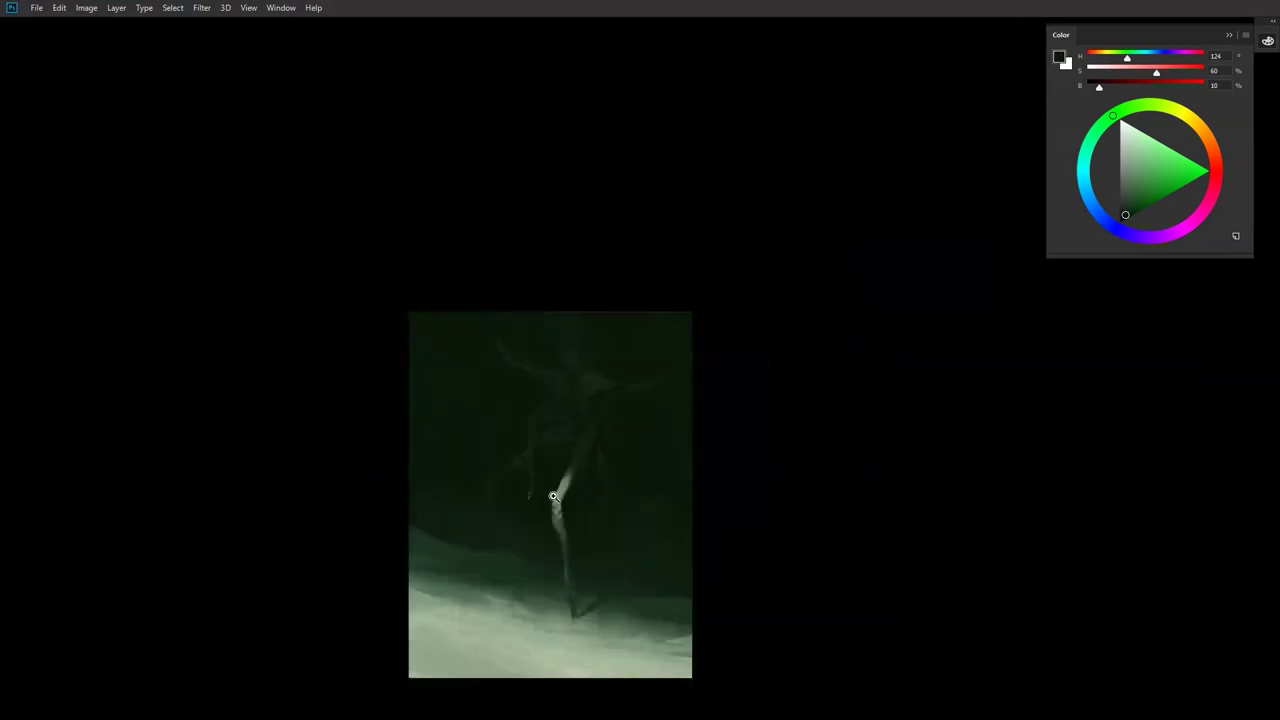
Step: Sample background and chest greens and soften the shading of the torso and hip, reducing the brush for the finer strokes
{"action": "left_click", "coordinate": [643, 437], "text": "ctrl"}
{"action": "left_click", "coordinate": [645, 442], "text": "ctrl"}
{"action": "left_click_drag", "start_coordinate": [564, 397], "coordinate": [585, 323]}
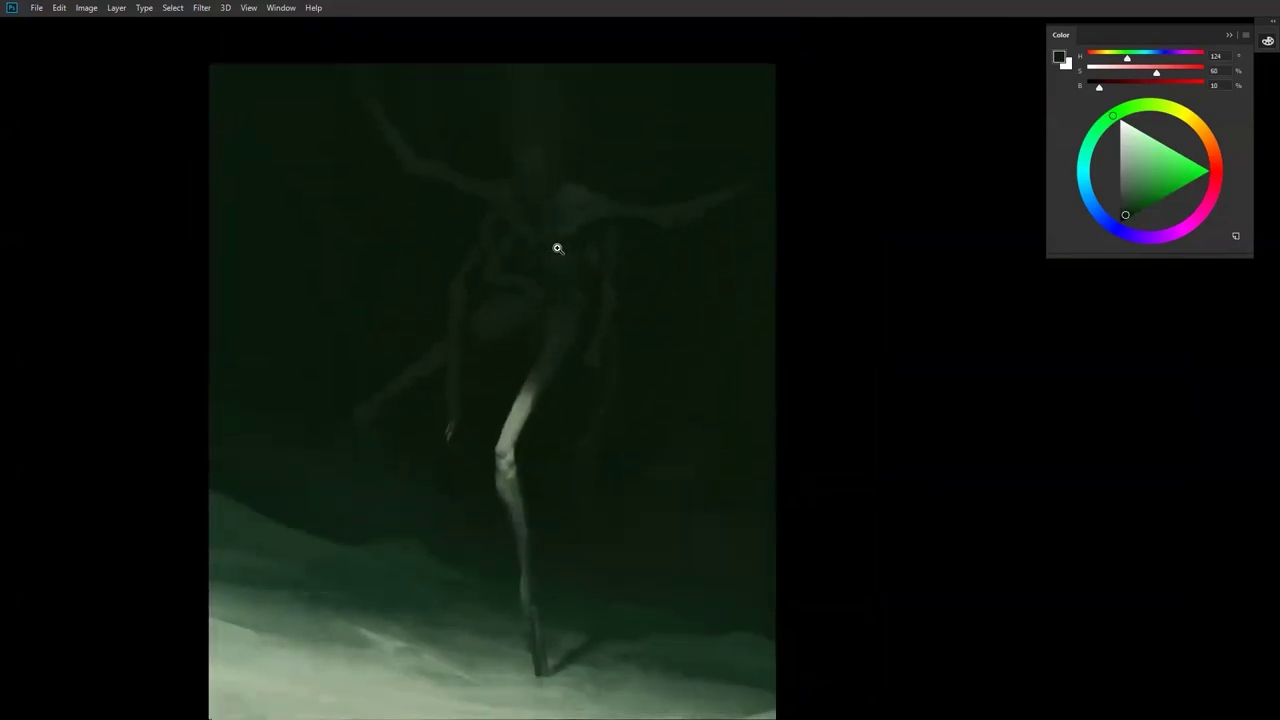
{"action": "left_click", "coordinate": [627, 253], "text": "alt"}
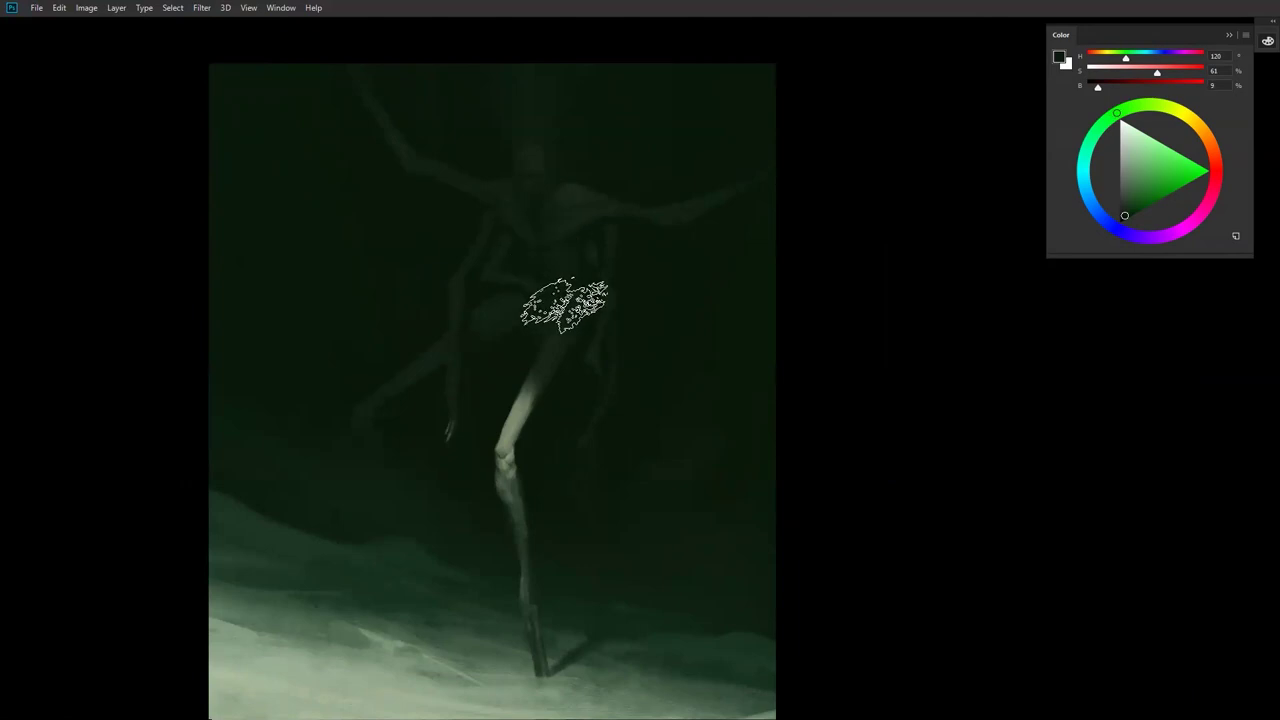
{"action": "left_click", "coordinate": [560, 214], "text": "alt"}
{"action": "key", "text": "bracketleft"}
{"action": "key", "text": "bracketleft"}
{"action": "key", "text": "bracketleft"}
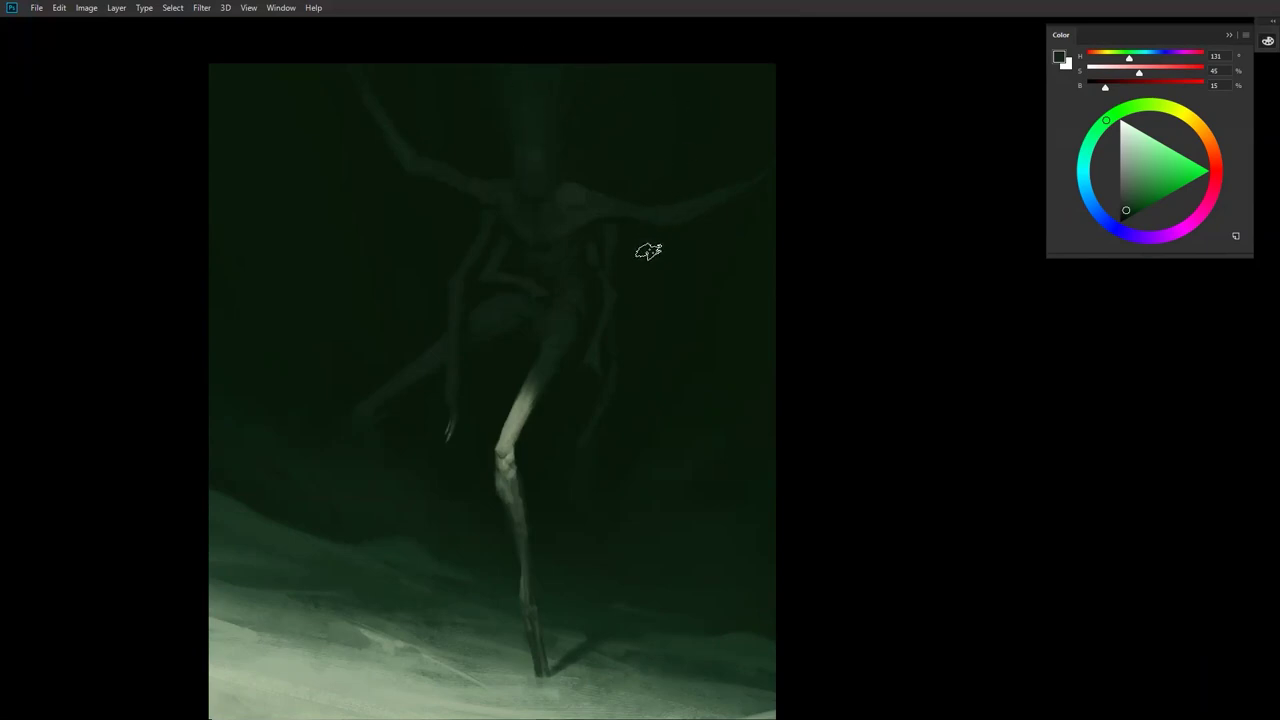
Step: Flip the canvas horizontally and refine the lower face and its transition into the chest with sampled dark greens
{"action": "key", "text": "ctrl+shift+h"}
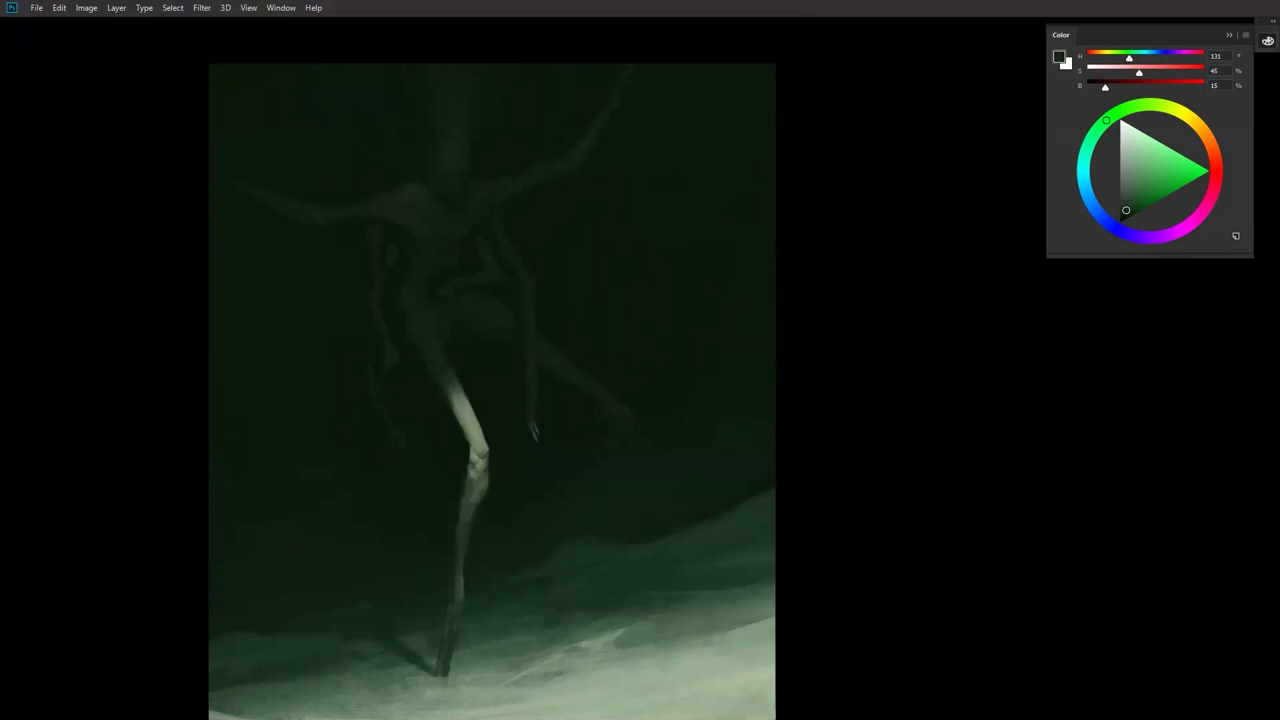
{"action": "left_click", "coordinate": [461, 246], "text": "ctrl"}
{"action": "left_click", "coordinate": [460, 240], "text": "ctrl"}
{"action": "left_click_drag", "start_coordinate": [452, 220], "coordinate": [491, 305]}
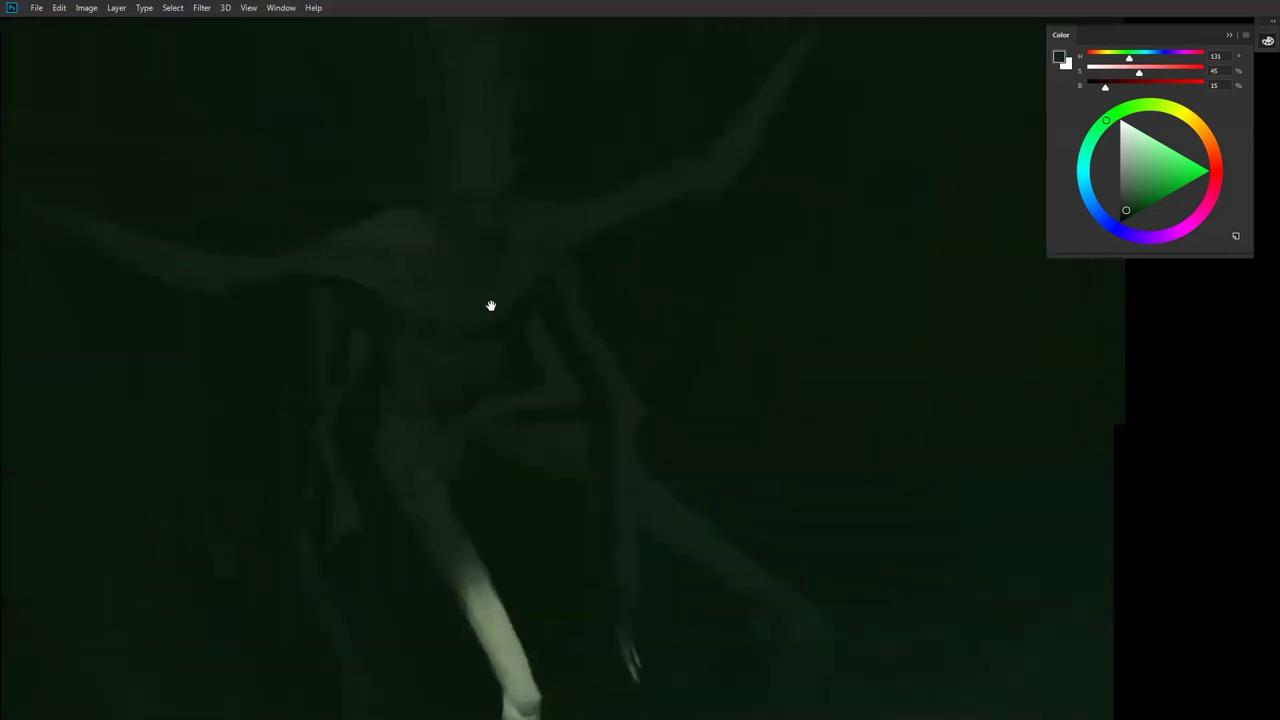
{"action": "left_click", "coordinate": [468, 180], "text": "alt"}
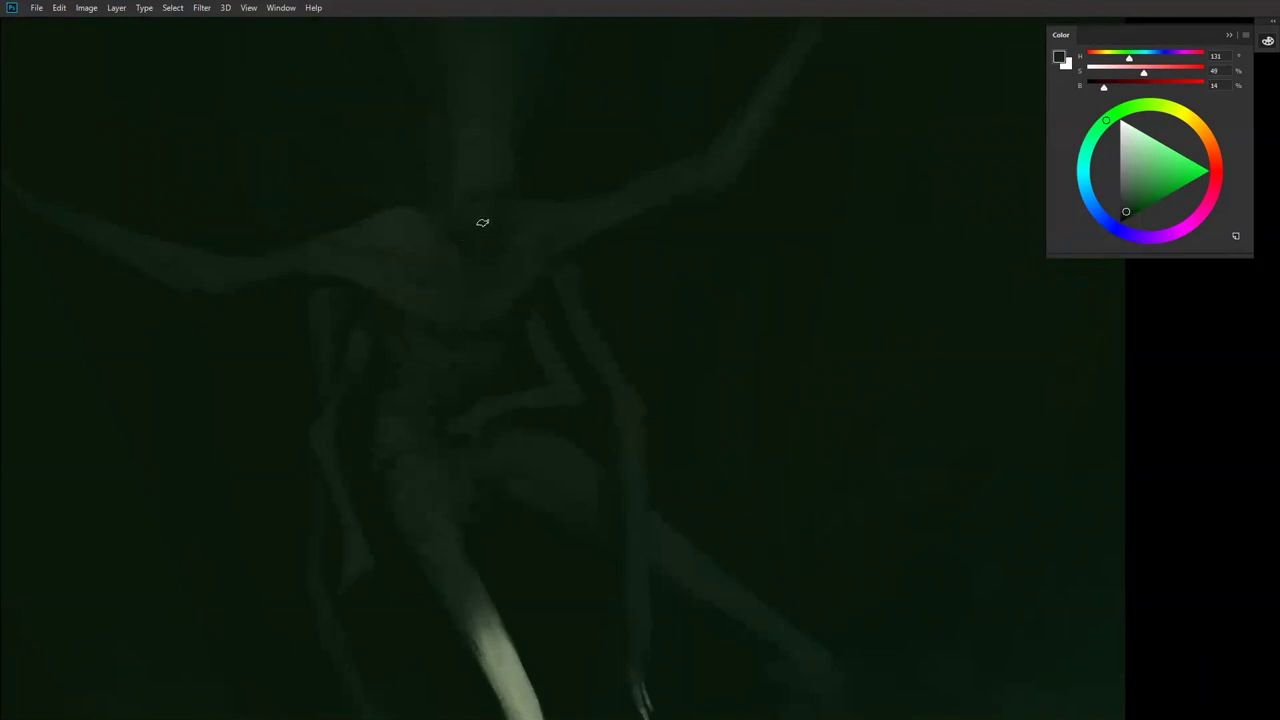
{"action": "left_click", "coordinate": [483, 210], "text": "alt"}
{"action": "left_click", "coordinate": [470, 196], "text": "alt"}
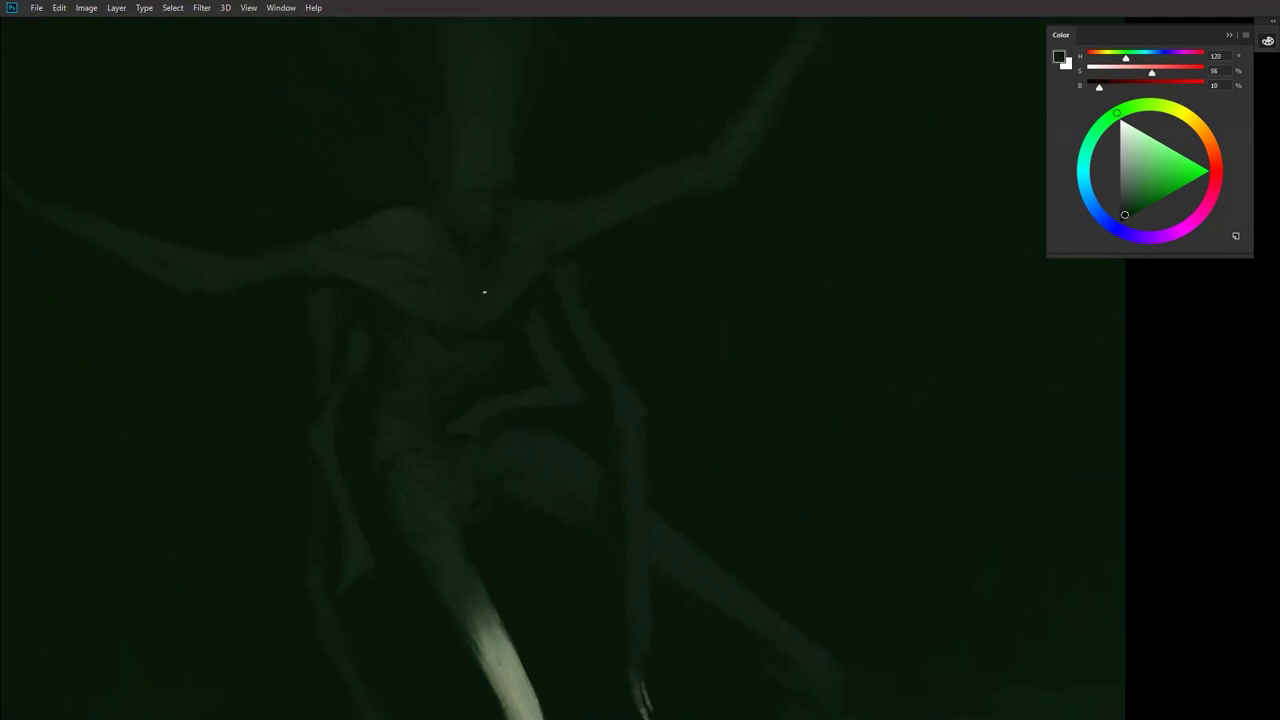
Step: Flip the canvas horizontally and refine the fingers of the long hanging hand with sampled pale and dark greens
{"action": "left_click", "coordinate": [489, 350], "text": "alt"}
{"action": "left_click", "coordinate": [489, 350], "text": "alt"}
{"action": "left_click", "coordinate": [490, 354], "text": "alt"}
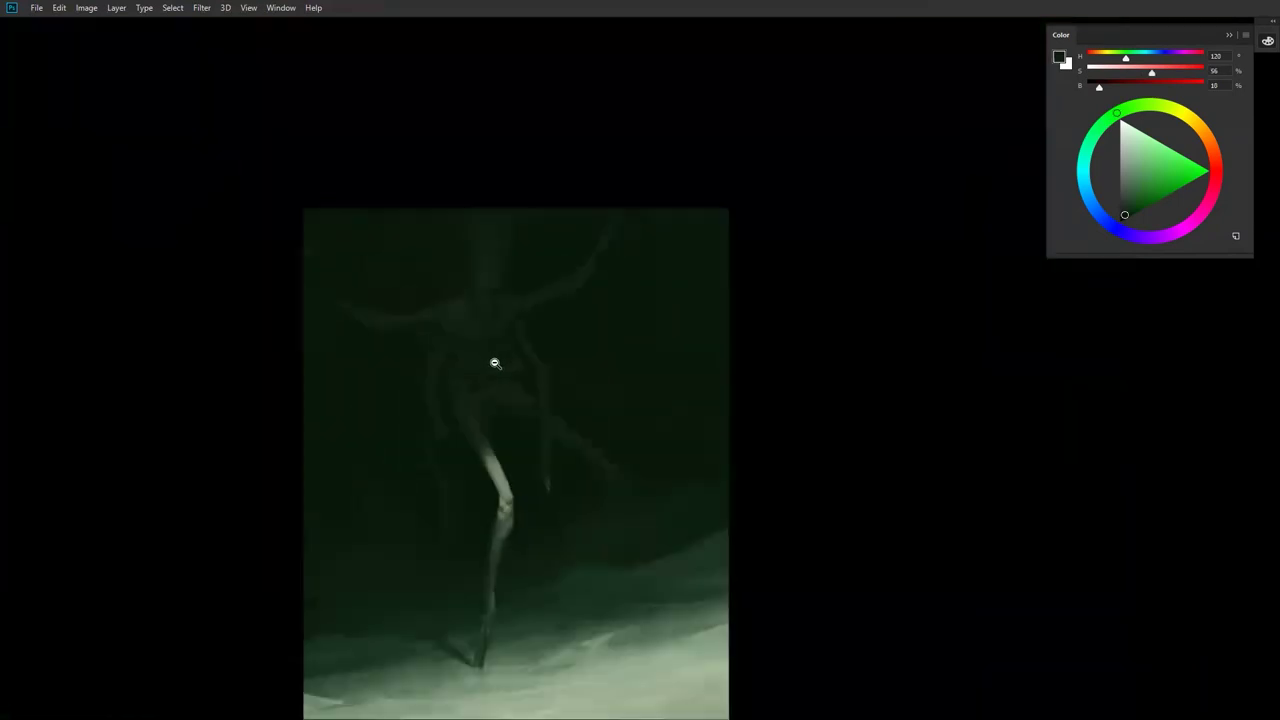
{"action": "left_click", "coordinate": [492, 358], "text": "alt"}
{"action": "key", "text": "ctrl+shift+h"}
{"action": "scroll", "coordinate": [513, 456], "scroll_direction": "up", "scroll_amount": 3}
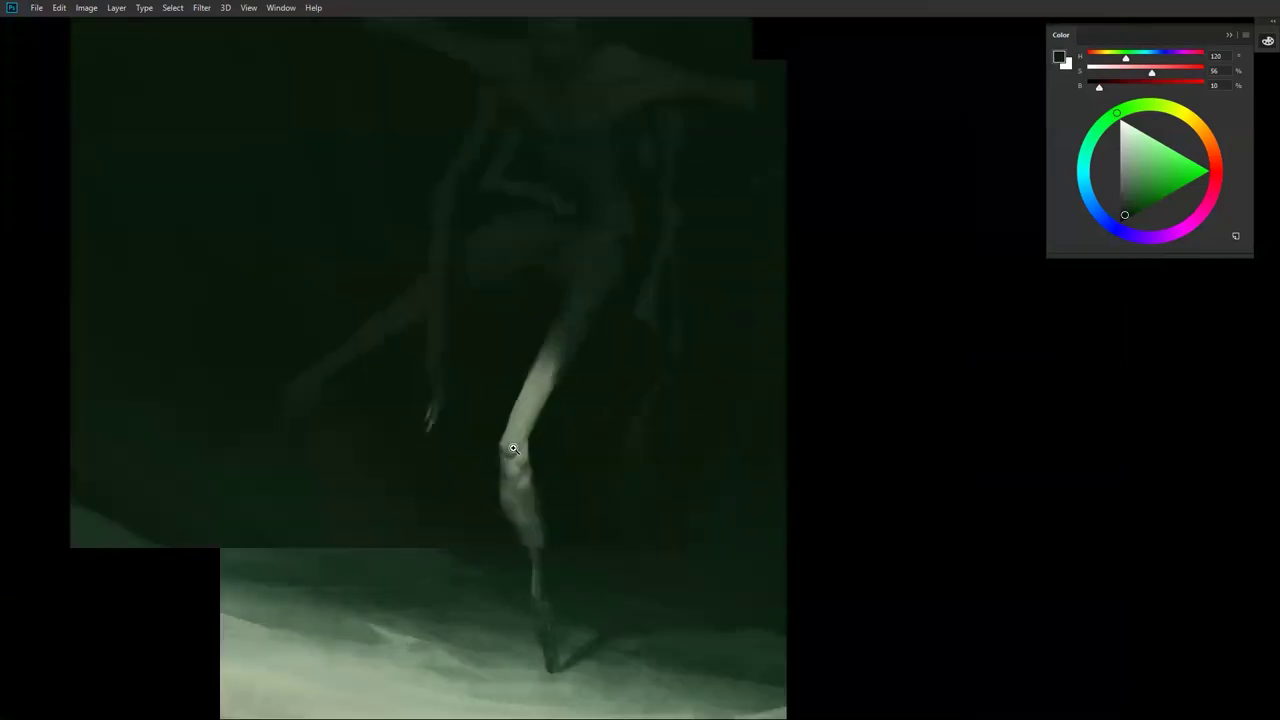
{"action": "left_click", "coordinate": [433, 424], "text": "alt"}
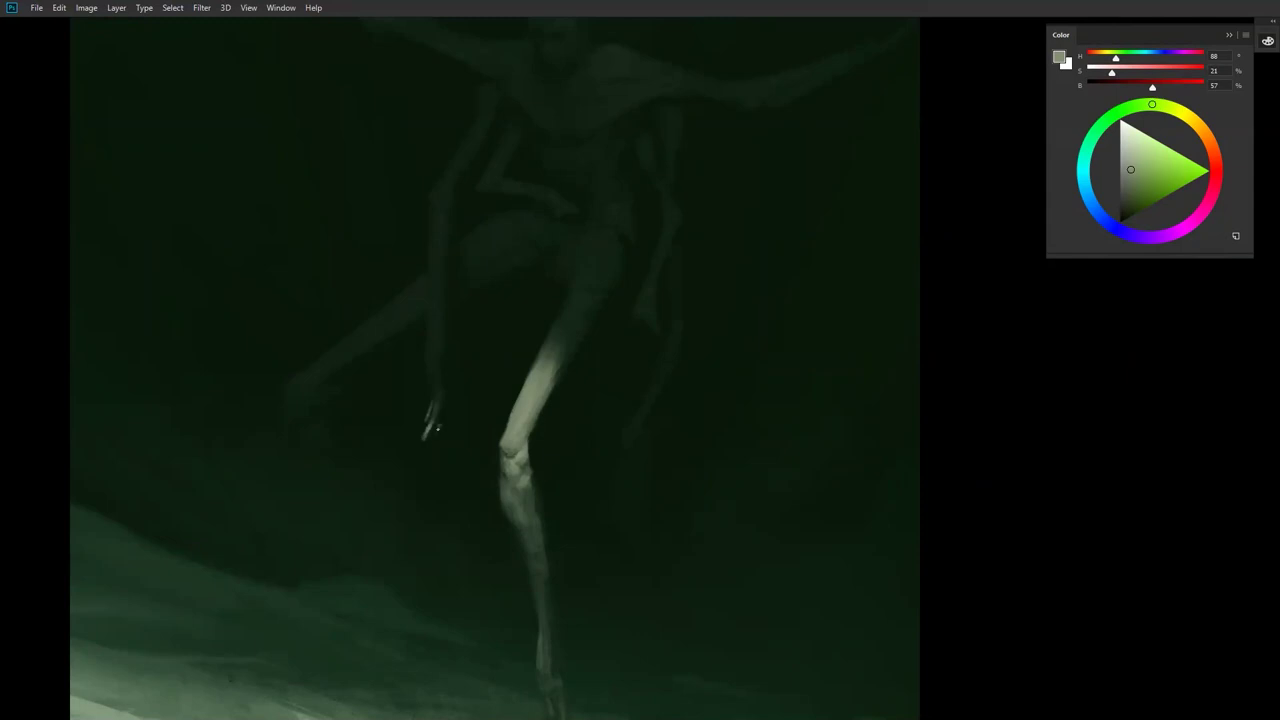
{"action": "left_click", "coordinate": [430, 430], "text": "alt"}
{"action": "left_click", "coordinate": [430, 421], "text": "alt"}
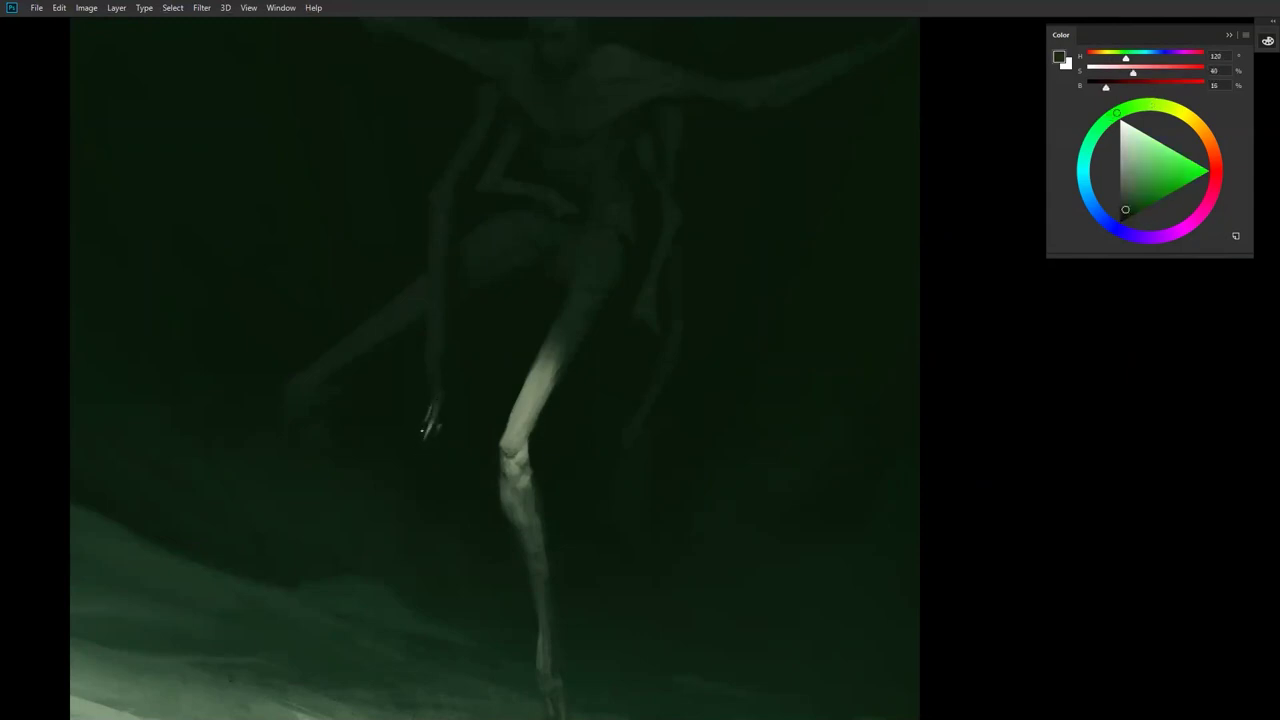
{"action": "scroll", "coordinate": [430, 425], "scroll_direction": "down", "scroll_amount": 5}
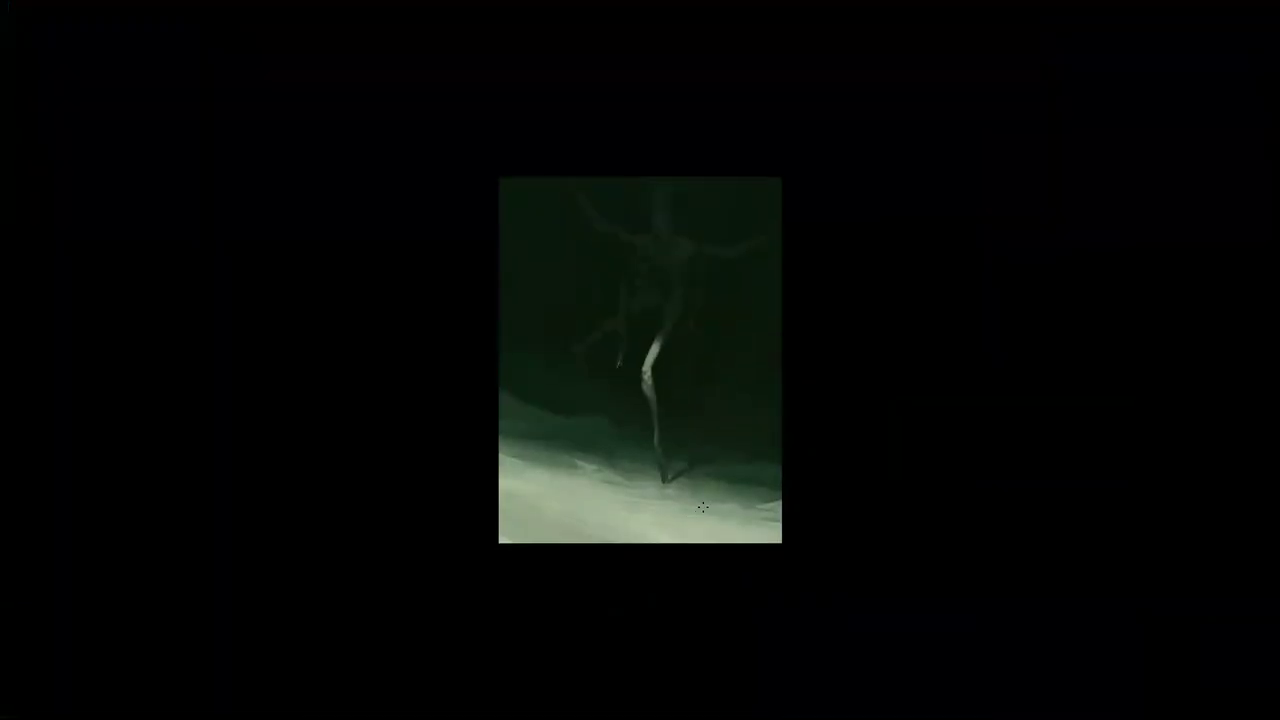
Step: Refine the standing leg's ankle and split foot, darken its cast shadow on the ground, and flip the canvas horizontally
{"action": "left_click_drag", "start_coordinate": [736, 469], "coordinate": [665, 426]}
{"action": "left_click", "coordinate": [607, 428], "text": "alt"}
{"action": "left_click", "coordinate": [604, 430], "text": "ctrl"}
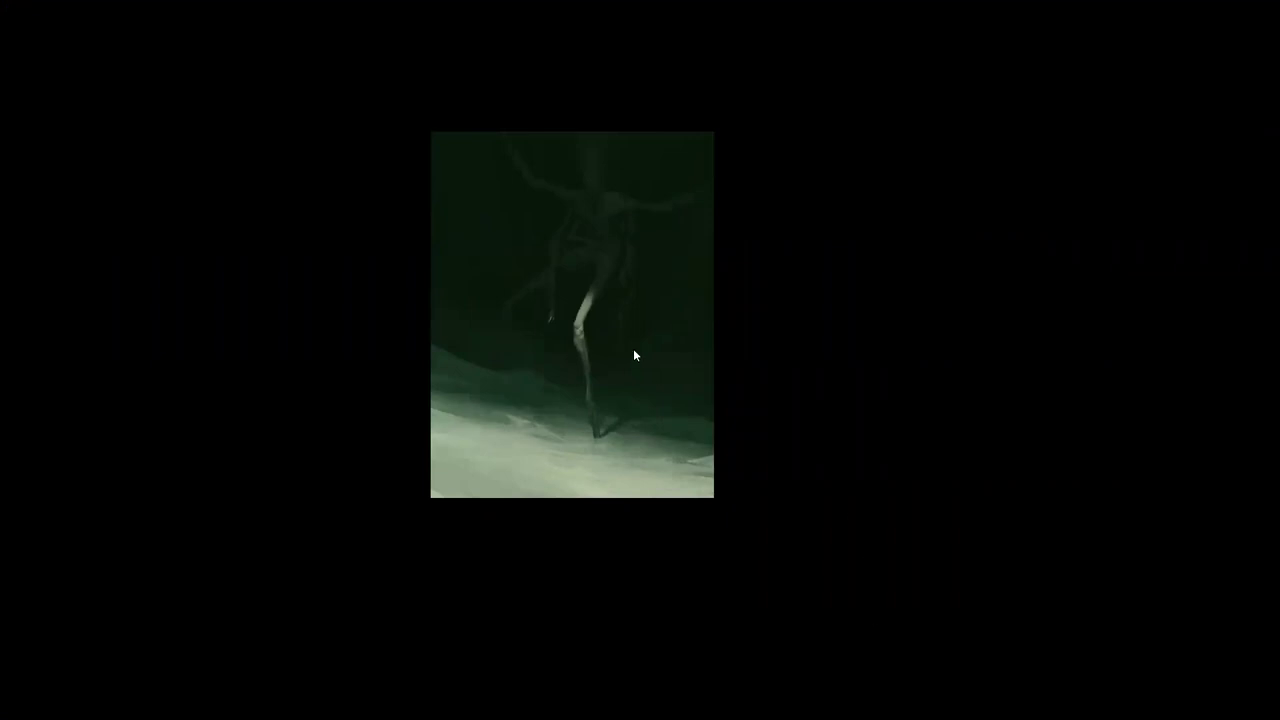
{"action": "left_click", "coordinate": [676, 349]}
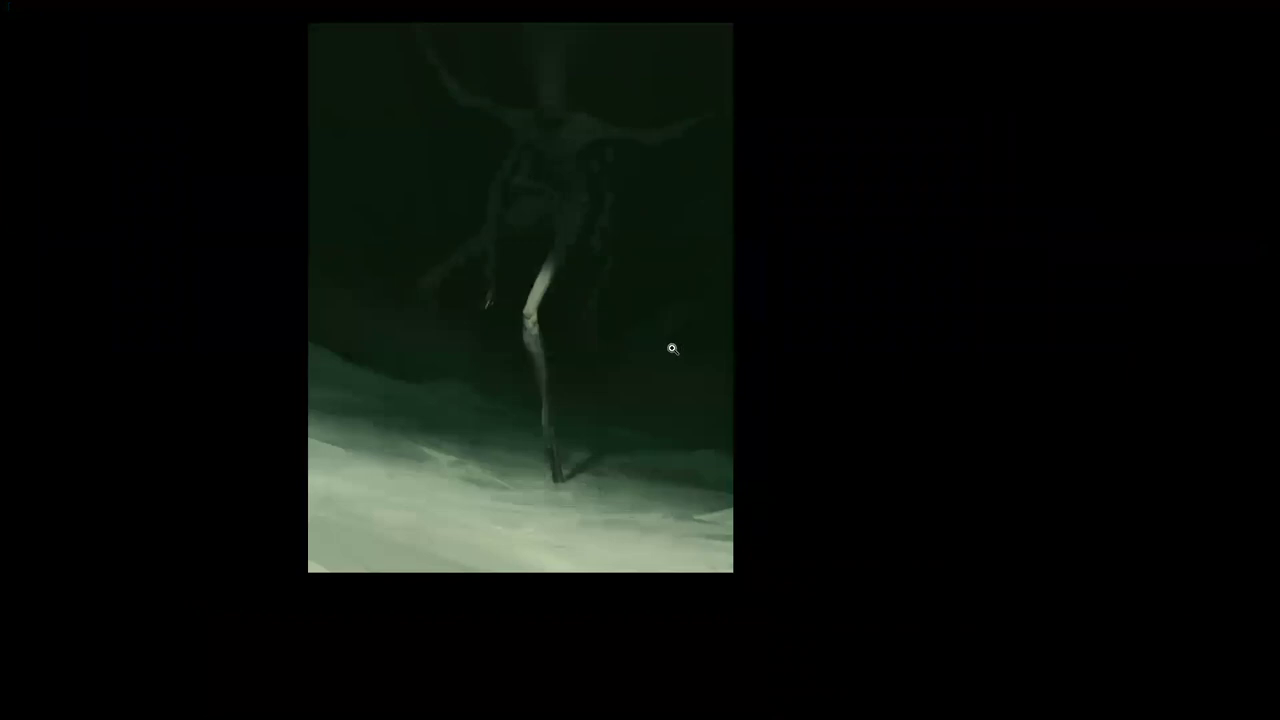
{"action": "left_click", "coordinate": [555, 488]}
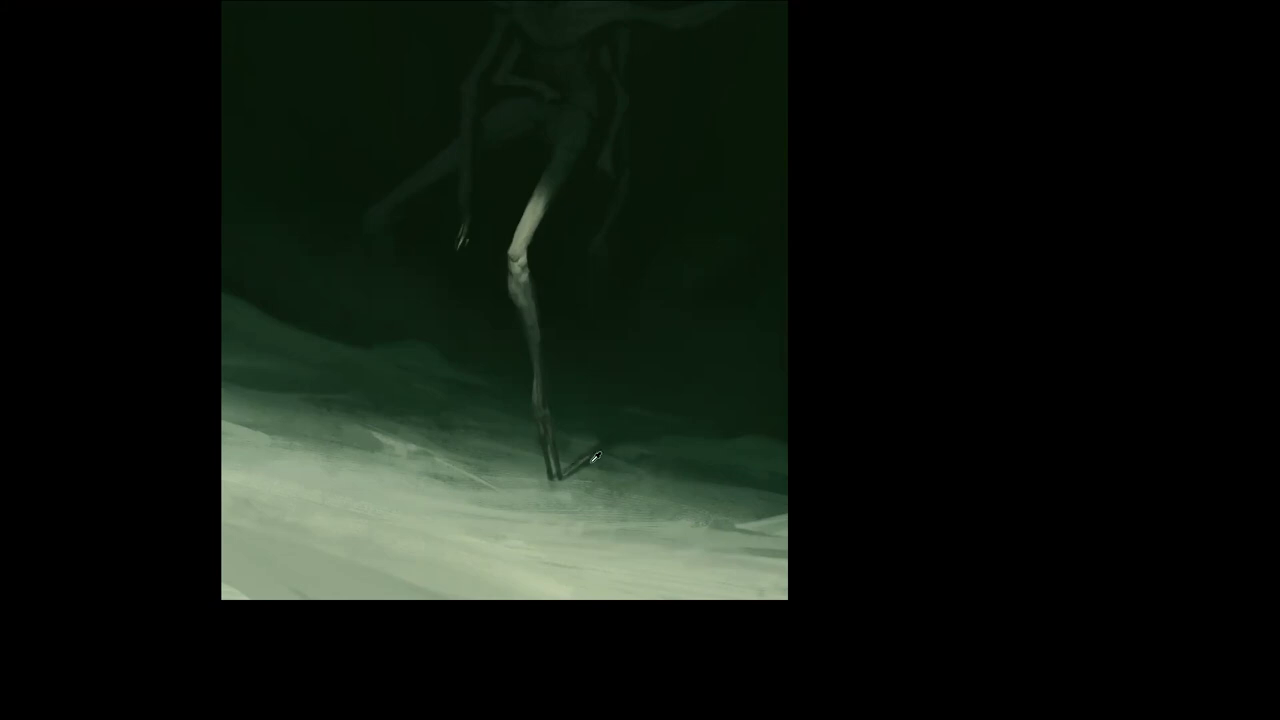
{"action": "left_click", "coordinate": [570, 510]}
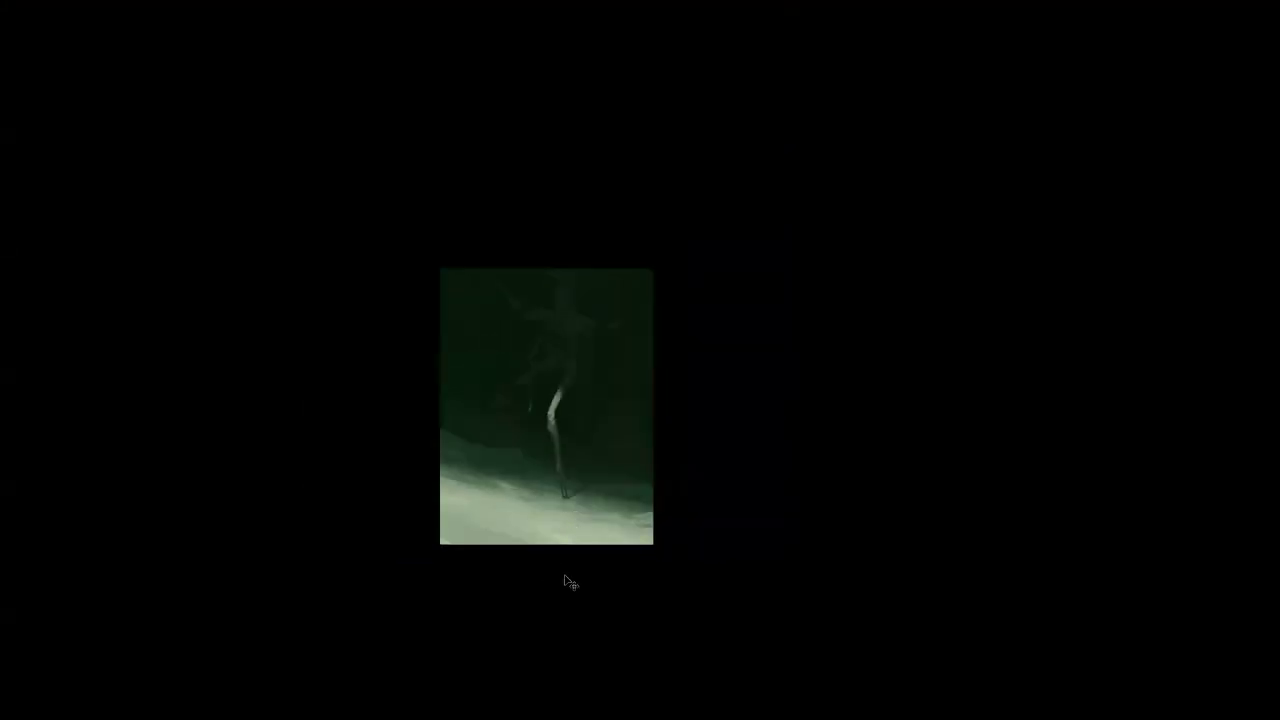
{"action": "left_click", "coordinate": [575, 454]}
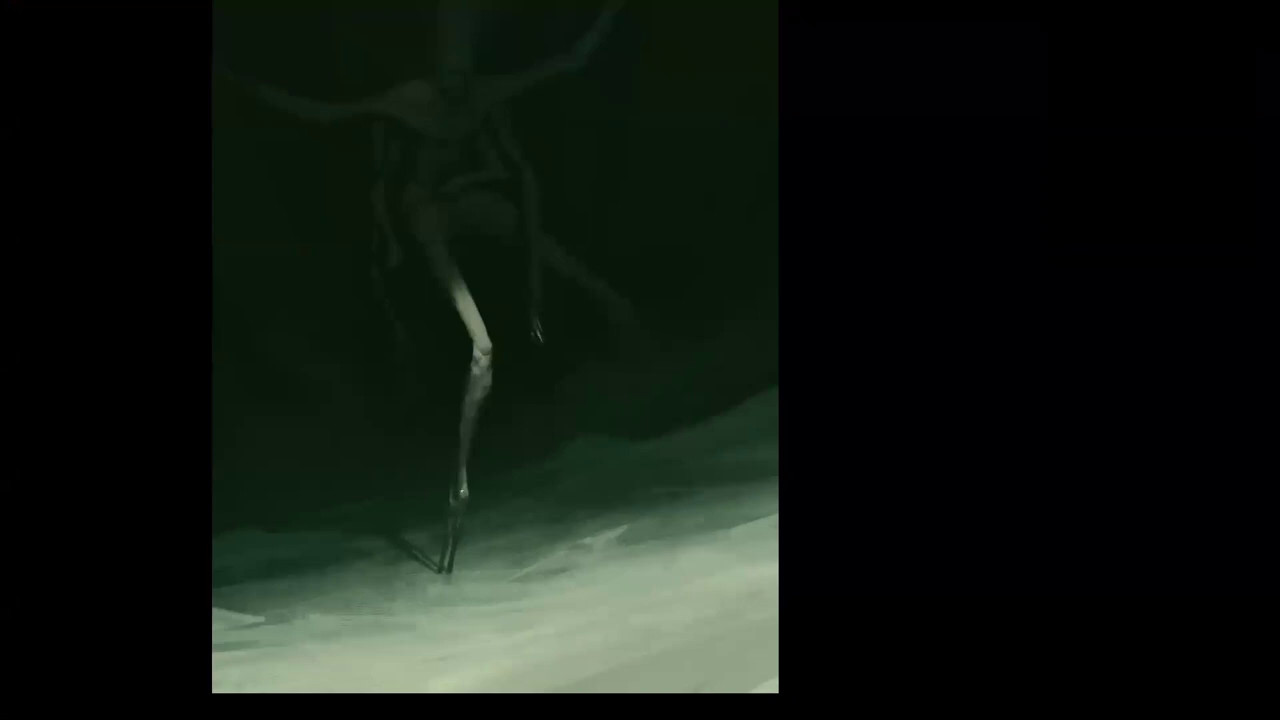
Step: Flip the canvas horizontally, choose a textured STANDARD brush, and paint rough pale streaks along the ground's slope beside the foot
{"action": "left_click", "coordinate": [467, 537], "text": "alt"}
{"action": "left_click", "coordinate": [467, 537], "text": "alt"}
{"action": "left_click", "coordinate": [467, 537], "text": "alt"}
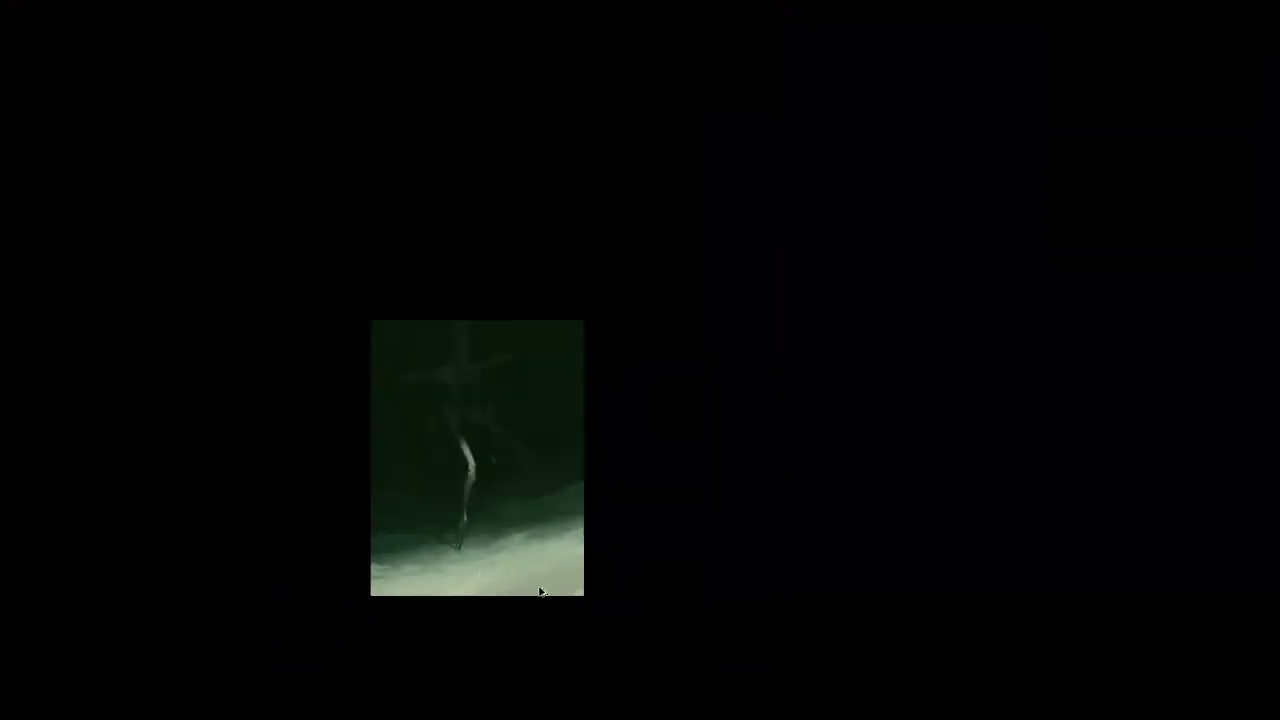
{"action": "key", "text": "ctrl+shift+h"}
{"action": "scroll", "coordinate": [527, 470], "scroll_direction": "up", "scroll_amount": 3}
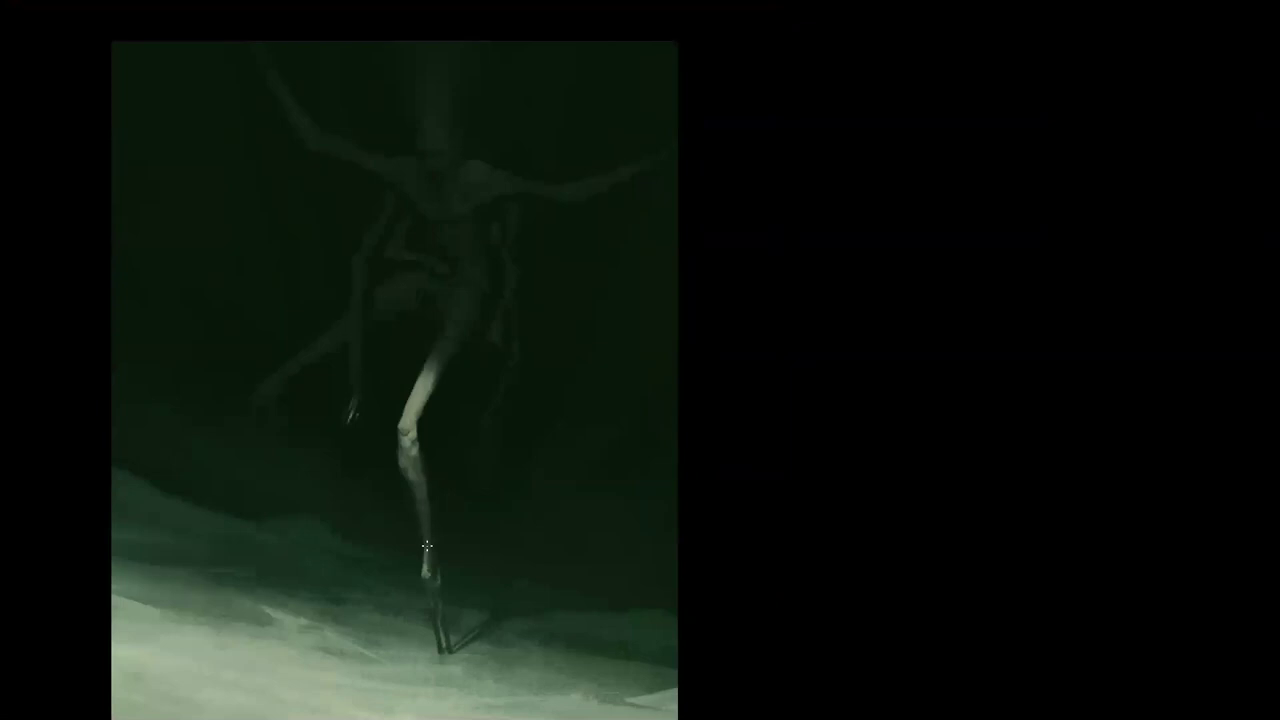
{"action": "scroll", "coordinate": [430, 545], "scroll_direction": "up", "scroll_amount": 3}
{"action": "right_click", "coordinate": [440, 543]}
{"action": "left_click", "coordinate": [551, 353]}
{"action": "left_click", "coordinate": [400, 407]}
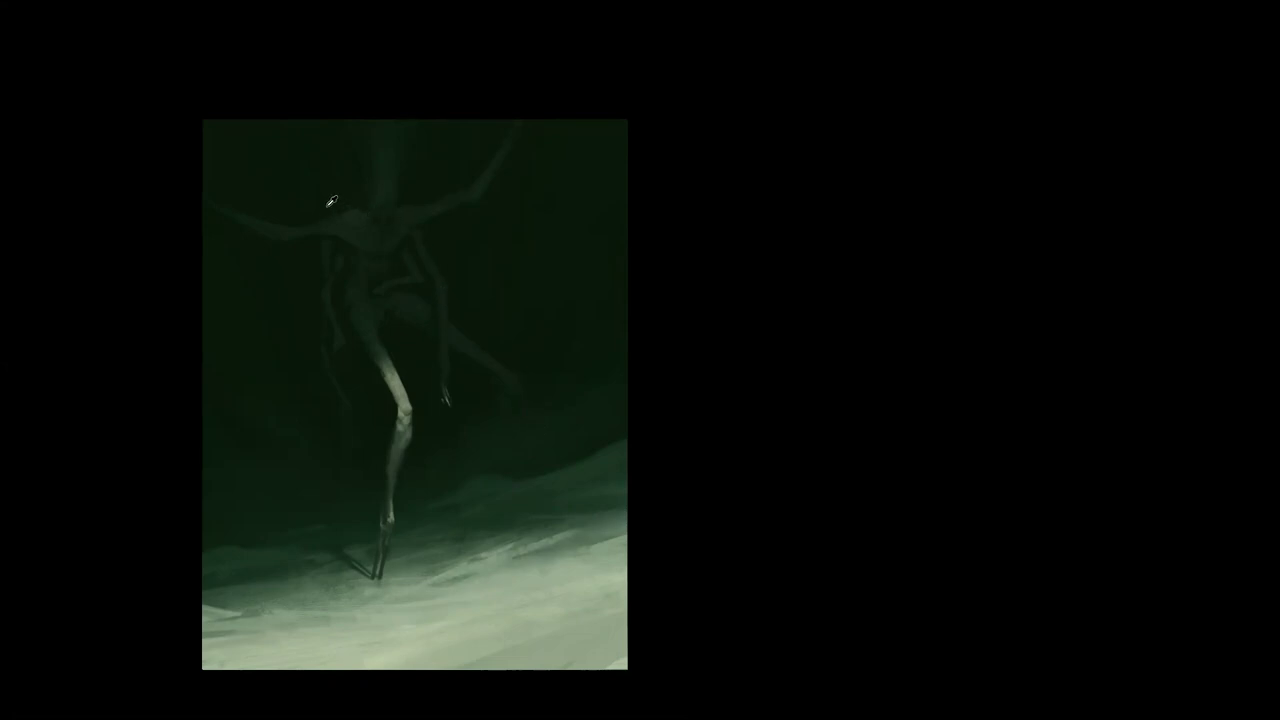
Step: Soften the torso and shoulder shading and add a faint shape beside the column head
{"action": "left_click", "coordinate": [380, 248]}
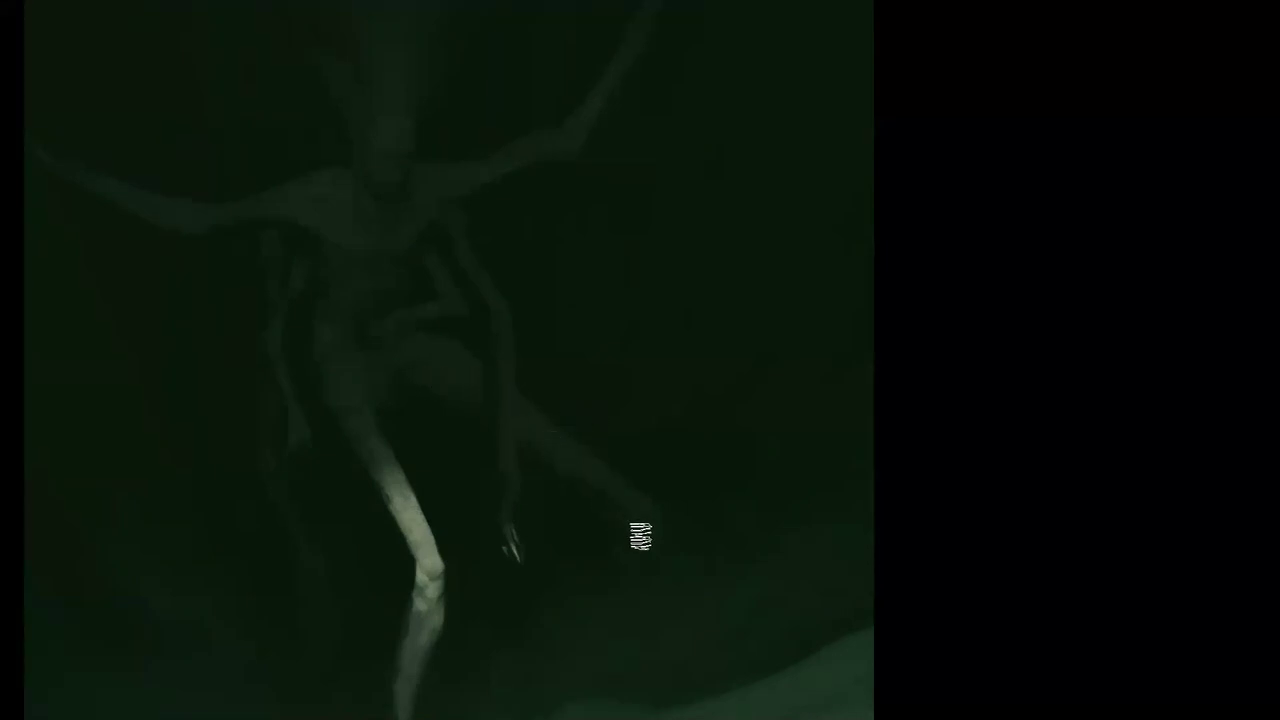
{"action": "scroll", "coordinate": [622, 555], "scroll_direction": "down", "scroll_amount": 3}
{"action": "left_click_drag", "start_coordinate": [622, 555], "coordinate": [600, 274]}
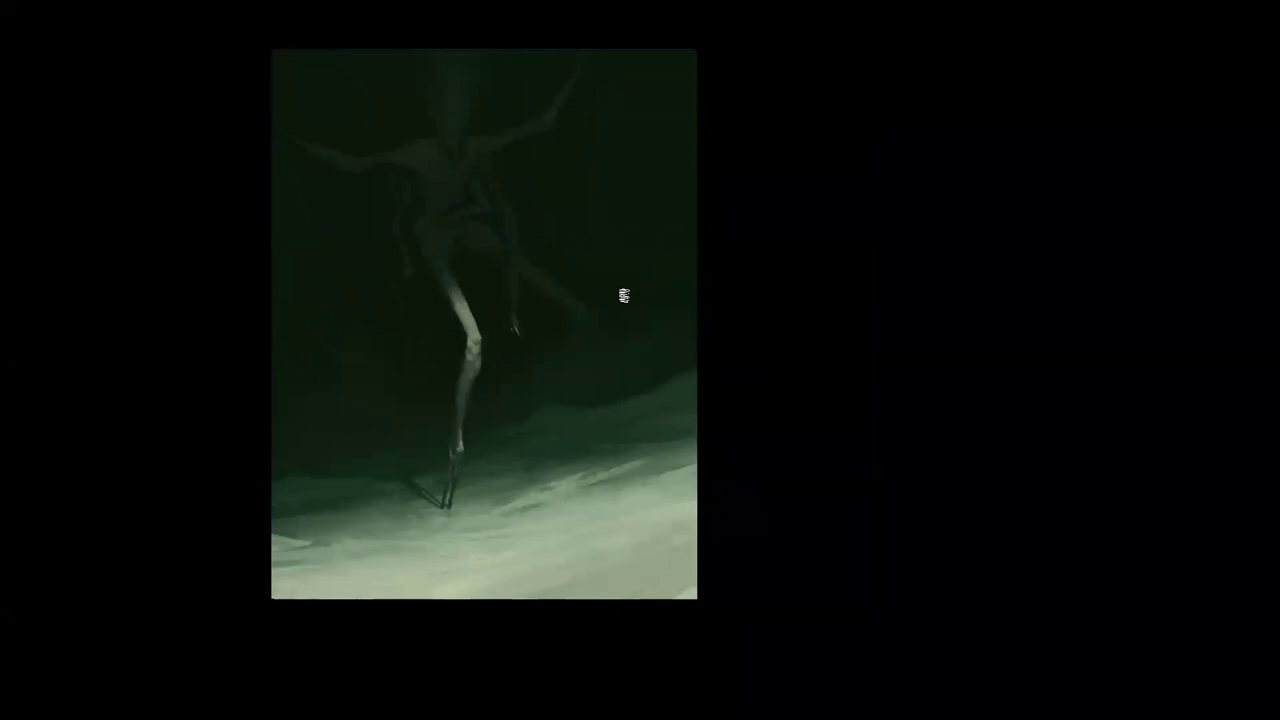
Step: Select the broad textured 600 px brush from the AJ - Brush Sets group
{"action": "right_click", "coordinate": [516, 358]}
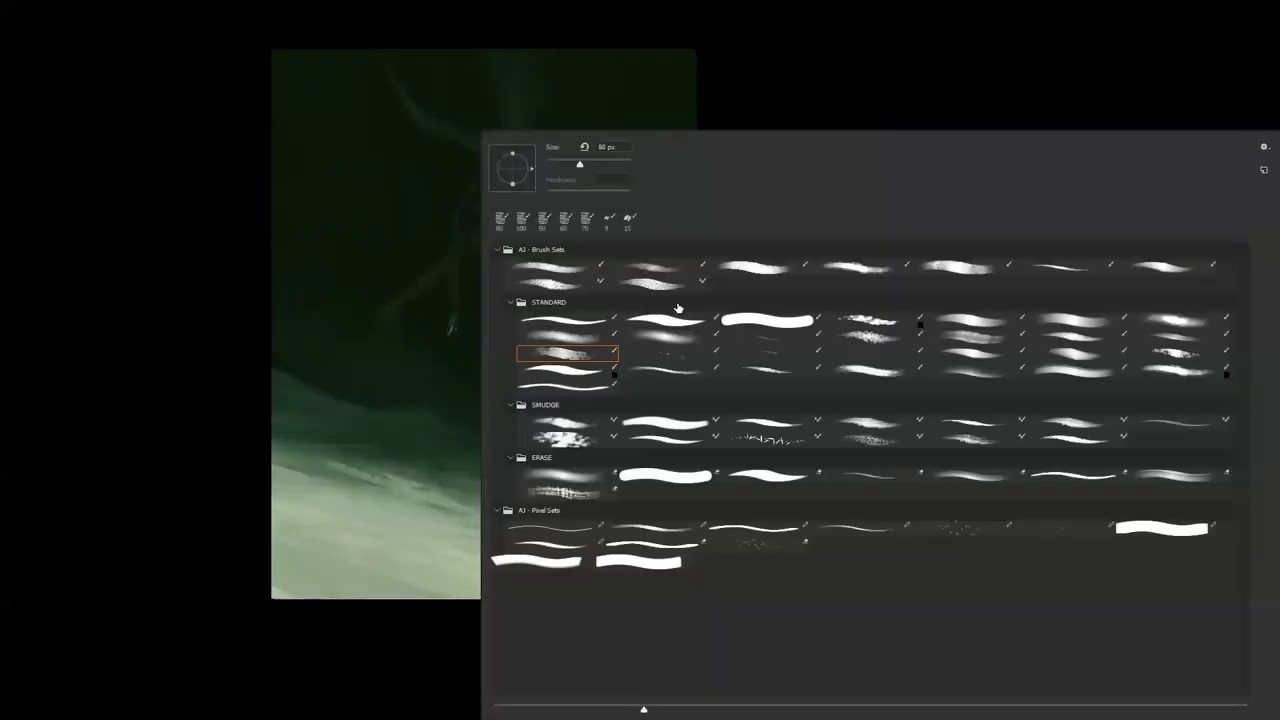
{"action": "left_click", "coordinate": [765, 271]}
{"action": "left_click", "coordinate": [647, 272]}
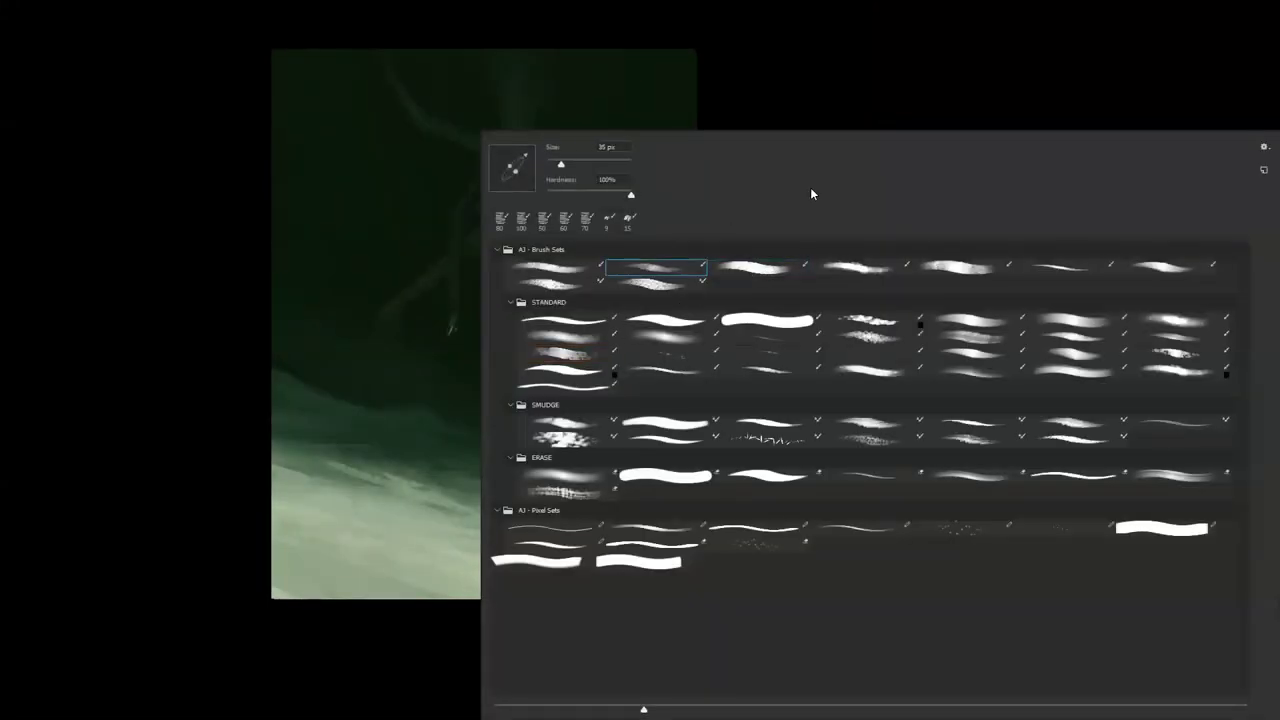
{"action": "left_click", "coordinate": [886, 272]}
{"action": "left_click", "coordinate": [969, 268]}
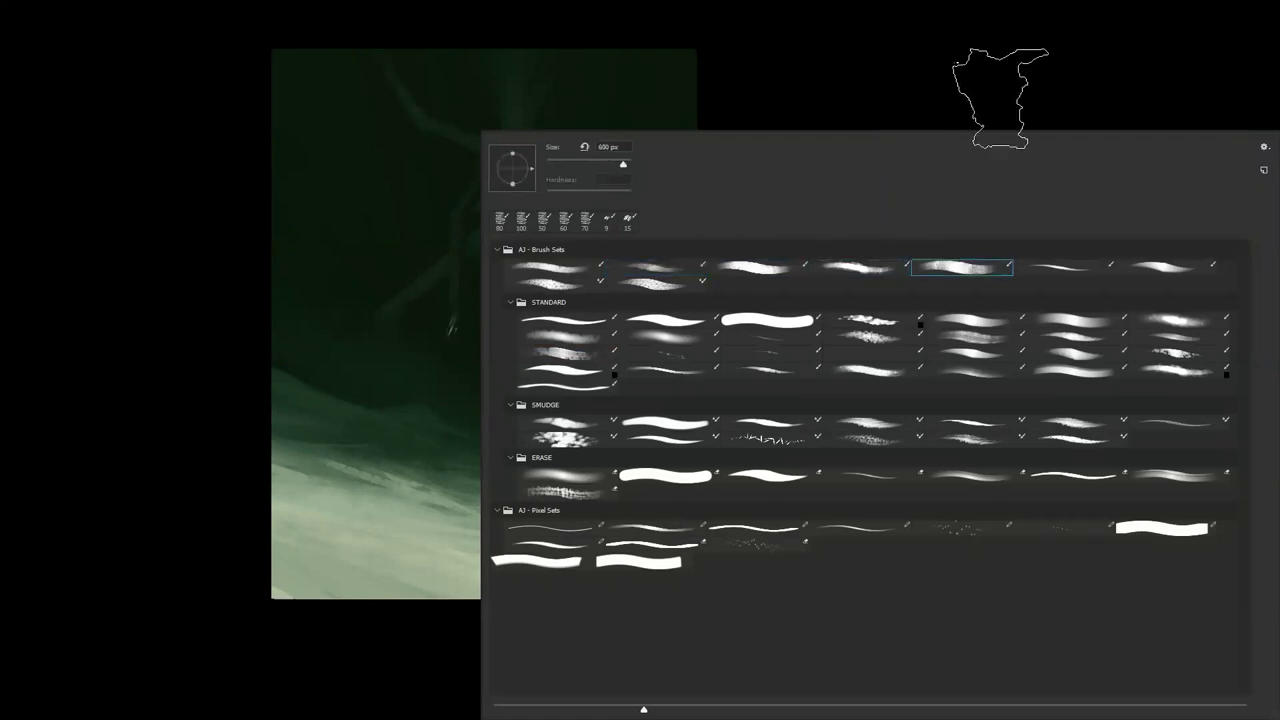
{"action": "left_click", "coordinate": [1000, 99]}
Step: Reduce the brush size and paint faint extra limbs hanging in the darkness behind the standing leg
{"action": "left_click", "coordinate": [647, 201], "text": "ctrl"}
{"action": "key", "text": "["}
{"action": "key", "text": "["}
{"action": "key", "text": "["}
{"action": "key", "text": "["}
{"action": "key", "text": "["}
{"action": "key", "text": "["}
{"action": "key", "text": "["}
{"action": "key", "text": "["}
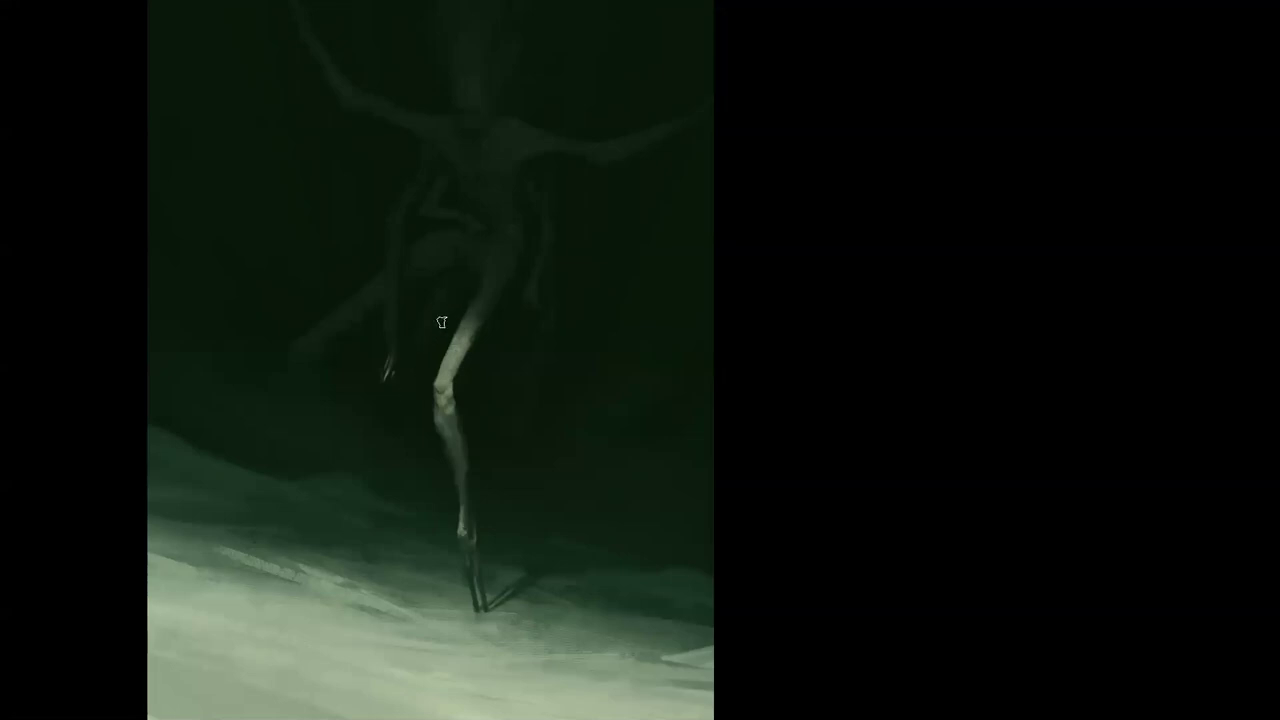
{"action": "scroll", "coordinate": [443, 370], "scroll_direction": "down", "scroll_amount": 5}
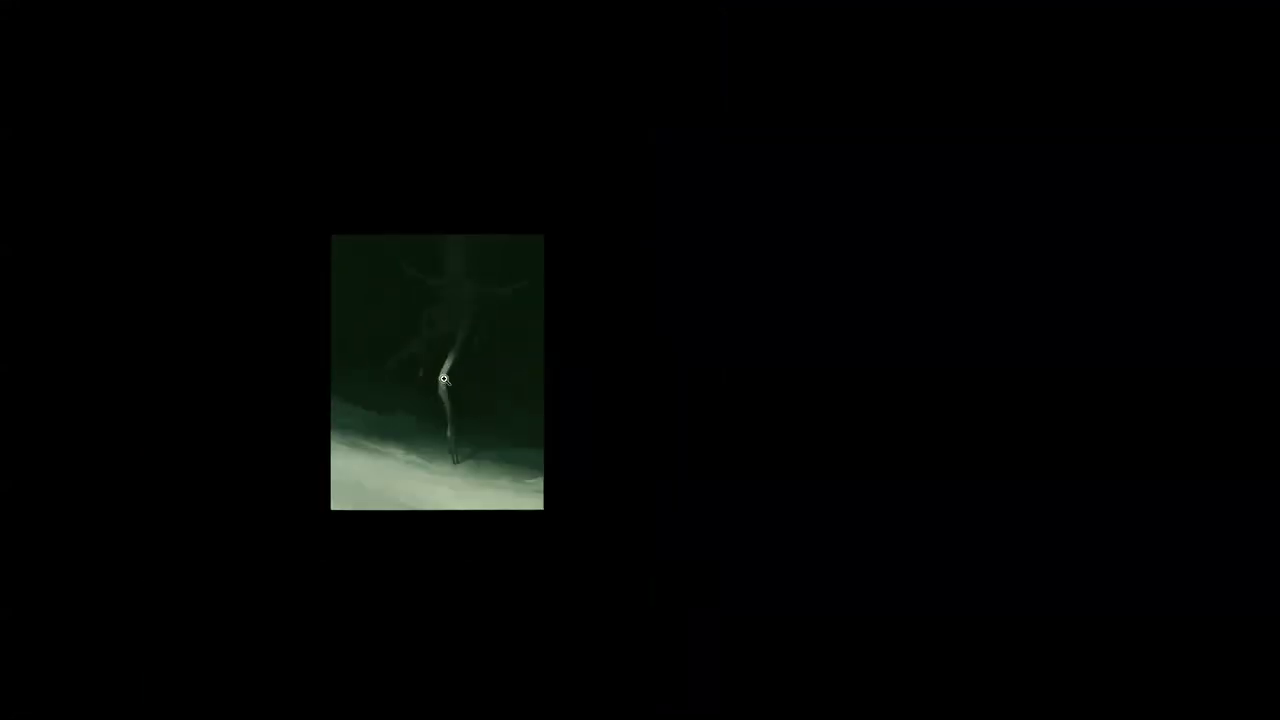
{"action": "scroll", "coordinate": [443, 379], "scroll_direction": "up", "scroll_amount": 3}
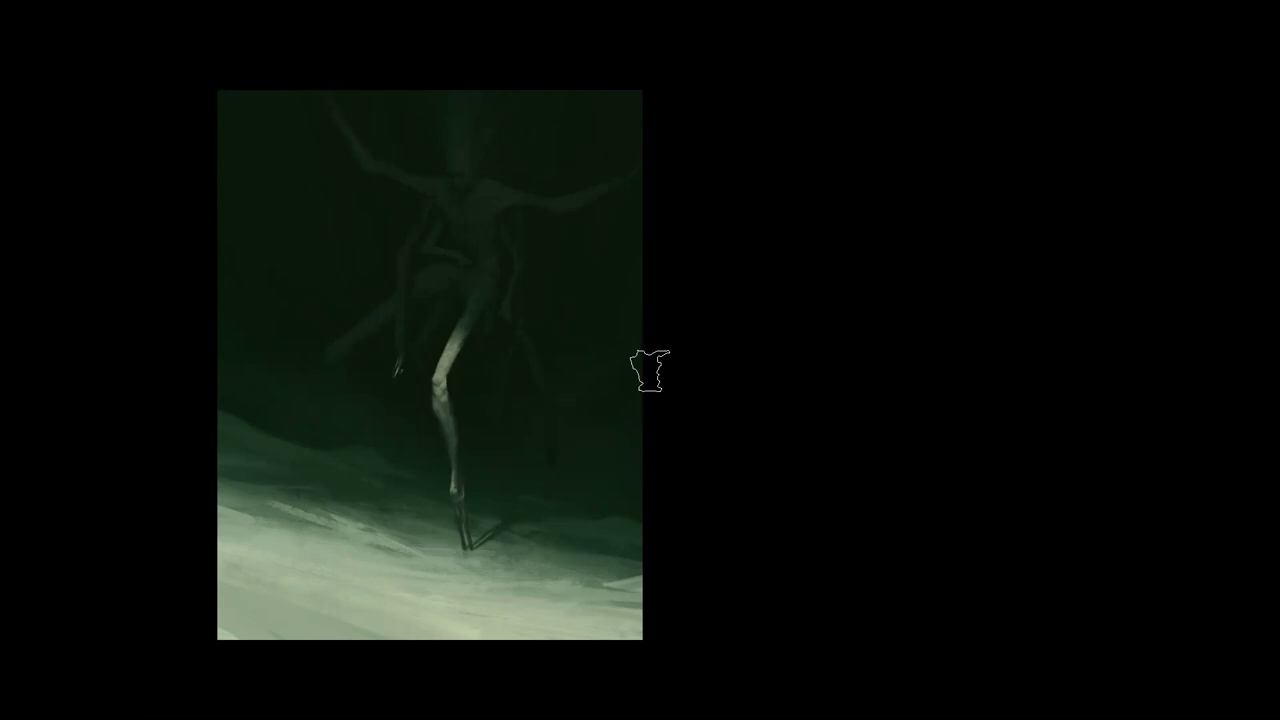
Step: Touch up the lower end of the trailing leg, then enlarge the brush and blend the dark background around the limbs
{"action": "left_click_drag", "start_coordinate": [334, 365], "coordinate": [344, 367]}
{"action": "key", "text": "bracketright"}
{"action": "key", "text": "bracketright"}
{"action": "key", "text": "bracketright"}
{"action": "key", "text": "bracketright"}
{"action": "key", "text": "bracketright"}
{"action": "key", "text": "bracketright"}
{"action": "key", "text": "bracketright"}
{"action": "key", "text": "bracketright"}
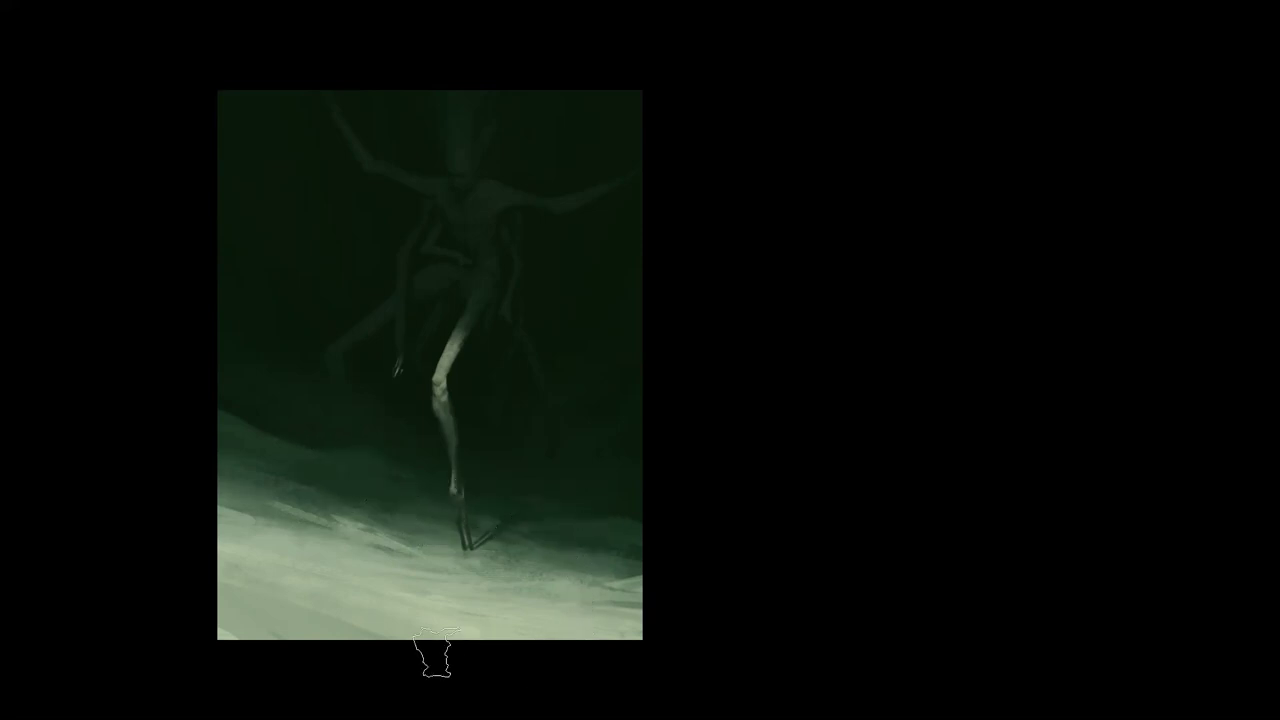
Step: Open Color Balance and shift the painting's midtones toward cyan and magenta
{"action": "key", "text": "ctrl+b"}
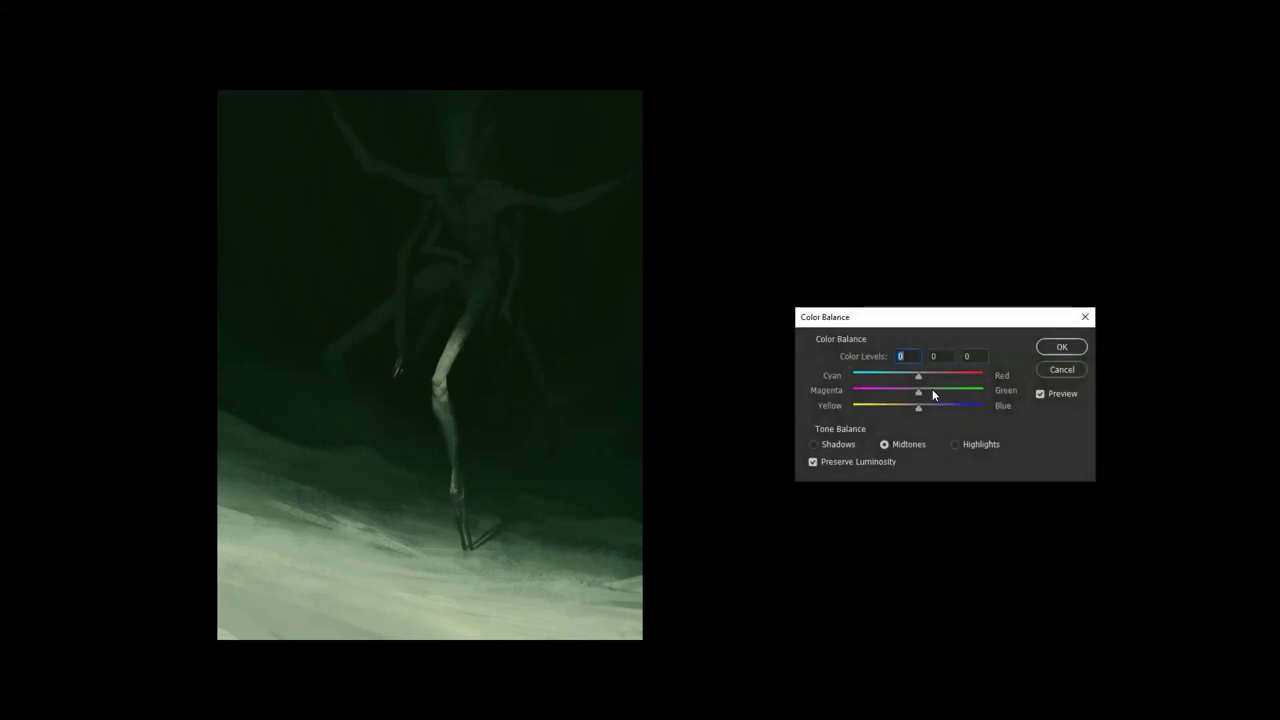
{"action": "left_click_drag", "start_coordinate": [896, 373], "coordinate": [889, 377]}
{"action": "left_click_drag", "start_coordinate": [897, 391], "coordinate": [901, 392]}
{"action": "left_click", "coordinate": [908, 390]}
Step: Set the Cyan–Red level to +4 for the shadows and +3 for the highlights, nudge the shadows toward blue, and apply the colour balance
{"action": "left_click", "coordinate": [840, 444]}
{"action": "left_click_drag", "start_coordinate": [913, 378], "coordinate": [922, 380]}
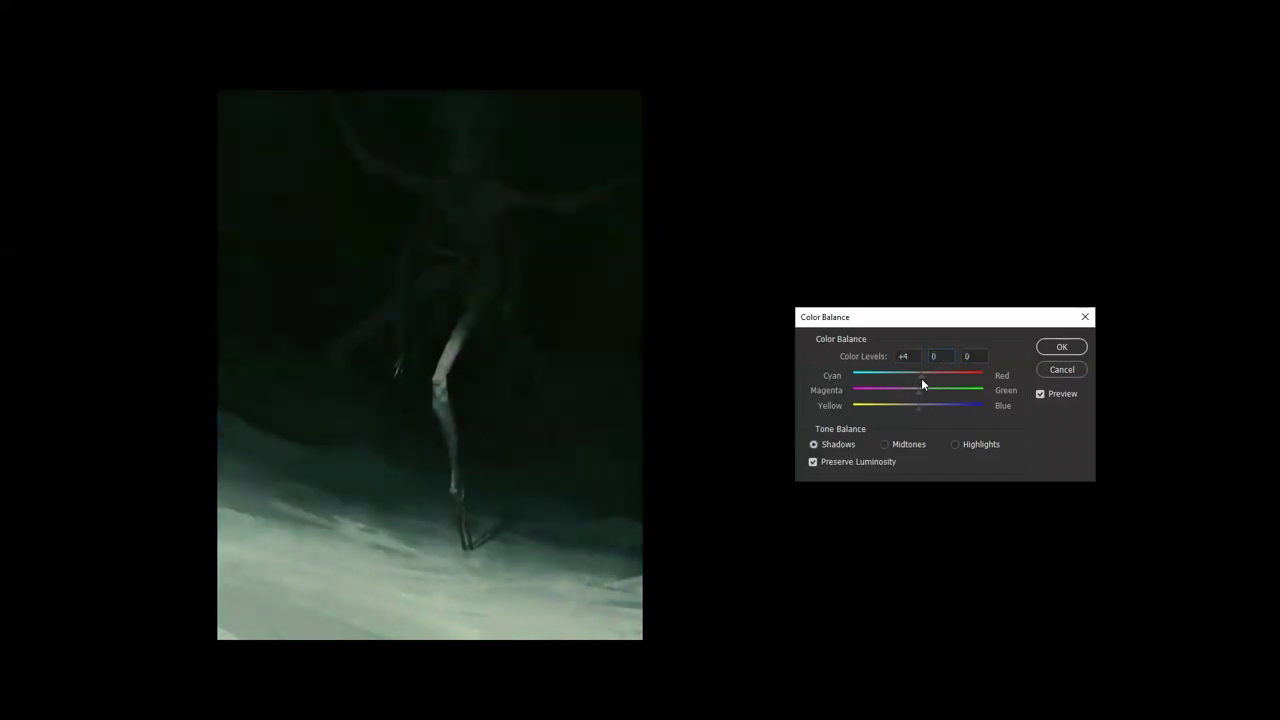
{"action": "left_click_drag", "start_coordinate": [918, 403], "coordinate": [920, 404]}
{"action": "left_click", "coordinate": [955, 445]}
{"action": "mouse_move", "coordinate": [908, 377]}
{"action": "left_mouse_down"}
{"action": "mouse_move", "coordinate": [893, 372]}
{"action": "mouse_move", "coordinate": [913, 371]}
{"action": "mouse_move", "coordinate": [909, 411]}
{"action": "mouse_move", "coordinate": [934, 409]}
{"action": "mouse_move", "coordinate": [912, 396]}
{"action": "left_mouse_up"}
{"action": "left_click_drag", "start_coordinate": [914, 392], "coordinate": [921, 383]}
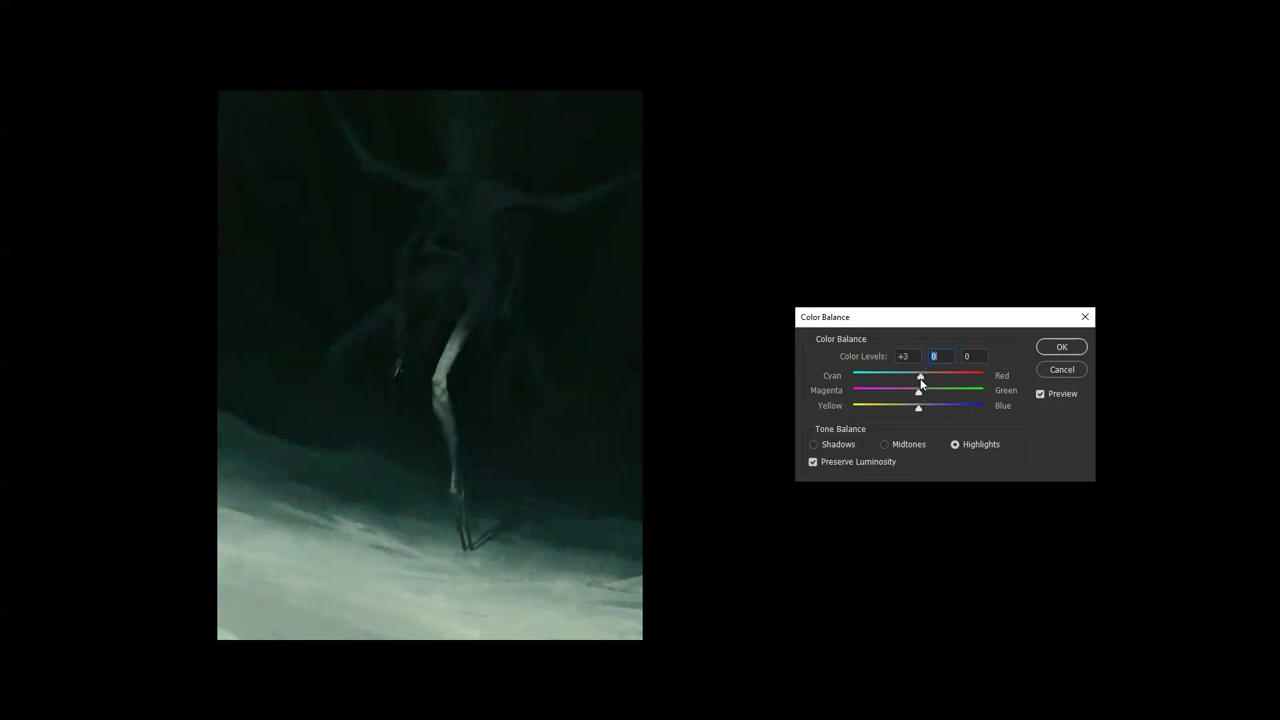
{"action": "left_click", "coordinate": [1058, 348]}
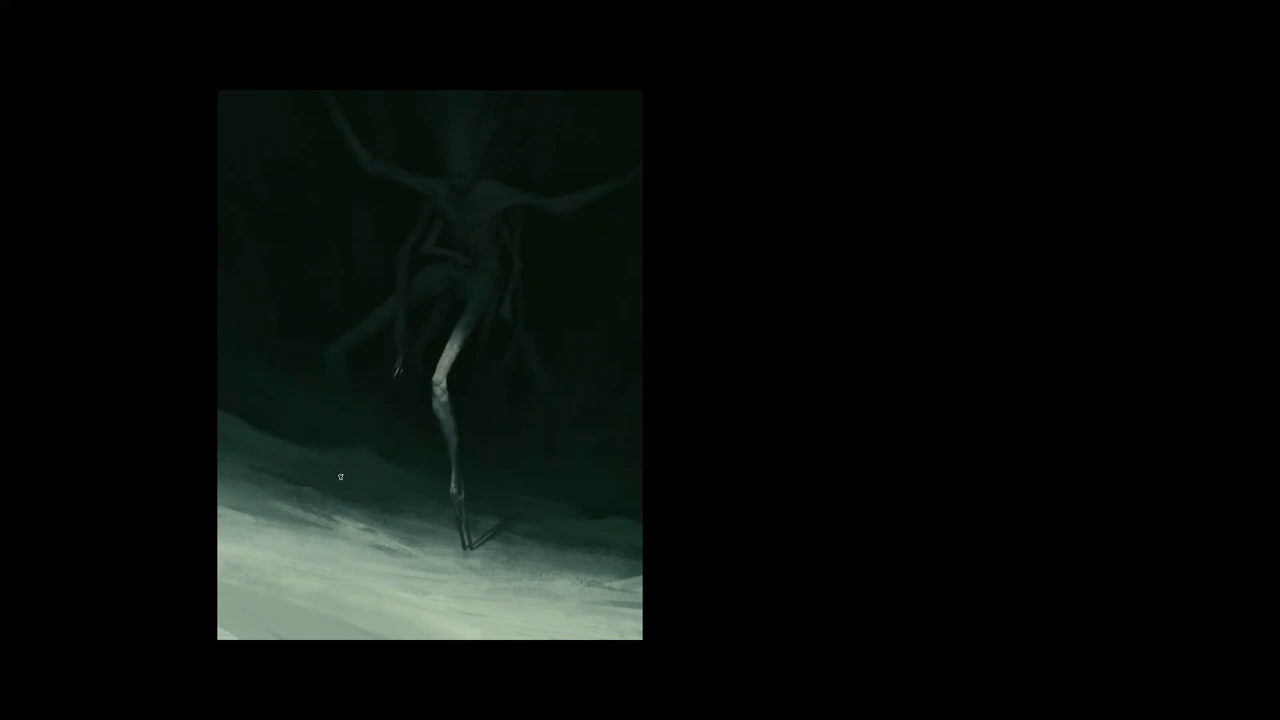
Step: Sample a dark green and brush vague vertical forms and soft tones into the background and upper ground with a large brush
{"action": "key", "text": "alt"}
{"action": "left_click_drag", "start_coordinate": [300, 324], "coordinate": [268, 320]}
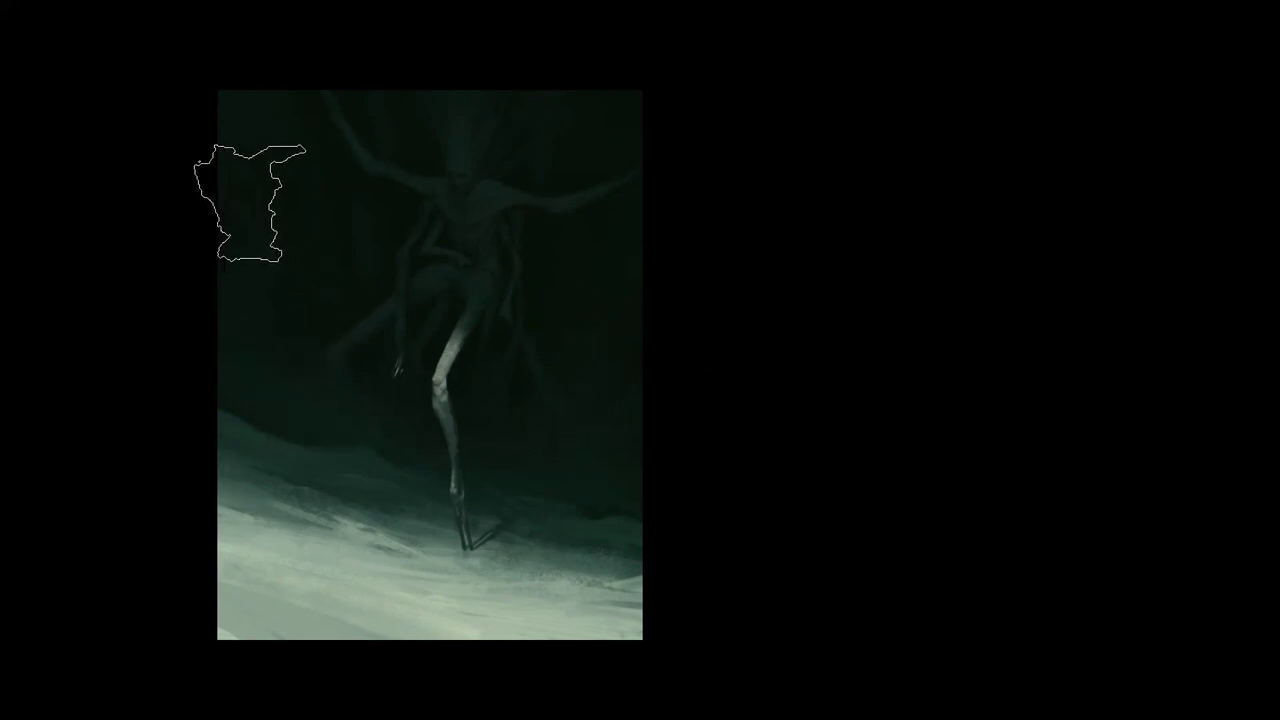
{"action": "mouse_move", "coordinate": [426, 512]}
{"action": "left_mouse_down"}
{"action": "mouse_move", "coordinate": [256, 584]}
{"action": "mouse_move", "coordinate": [289, 549]}
{"action": "mouse_move", "coordinate": [257, 518]}
{"action": "left_mouse_up"}
Step: Reduce the brush and paint small surface details on the pale ground, including a short dark mark near its lower edge
{"action": "key", "text": "bracketleft"}
{"action": "key", "text": "bracketleft"}
{"action": "key", "text": "bracketleft"}
{"action": "key", "text": "bracketleft"}
{"action": "key", "text": "bracketleft"}
{"action": "key", "text": "bracketleft"}
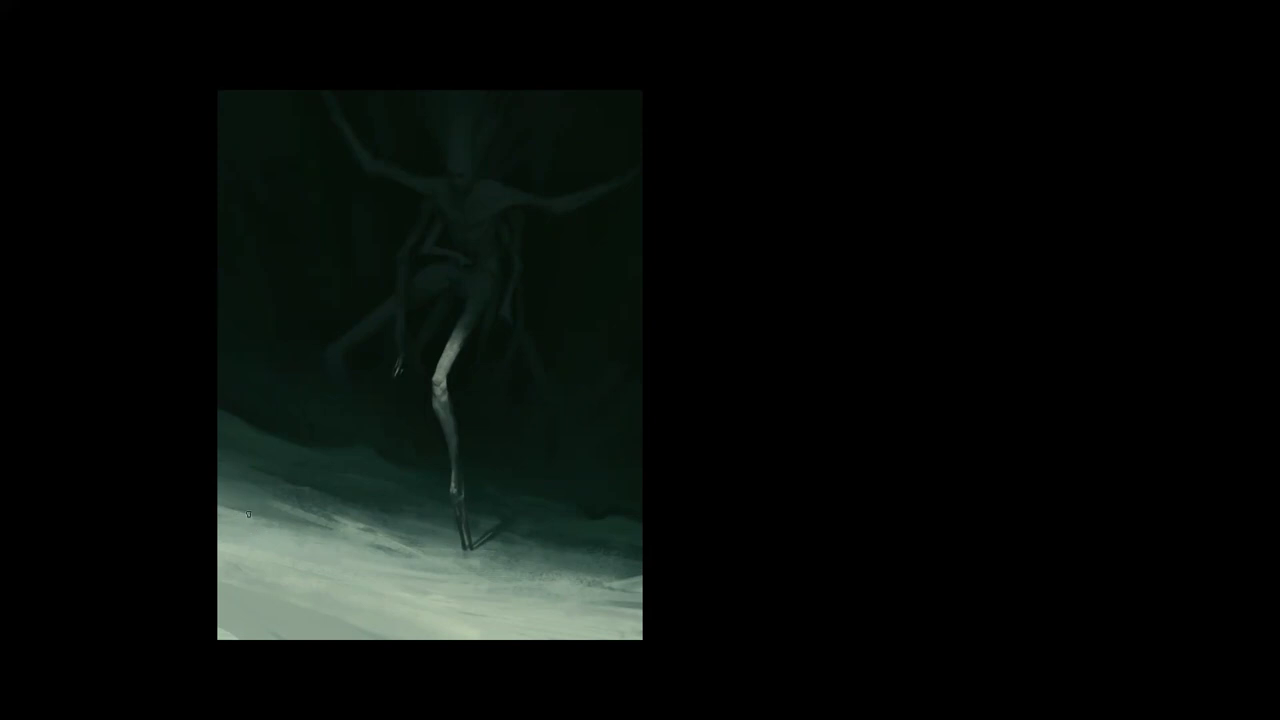
{"action": "mouse_move", "coordinate": [501, 613]}
{"action": "left_mouse_down"}
{"action": "mouse_move", "coordinate": [520, 611]}
{"action": "mouse_move", "coordinate": [502, 615]}
{"action": "left_mouse_up"}
Step: Refine the standing leg's thigh, shin and foot with fine strokes, then flip the canvas horizontally
{"action": "scroll", "coordinate": [475, 527], "scroll_direction": "up", "scroll_amount": 2}
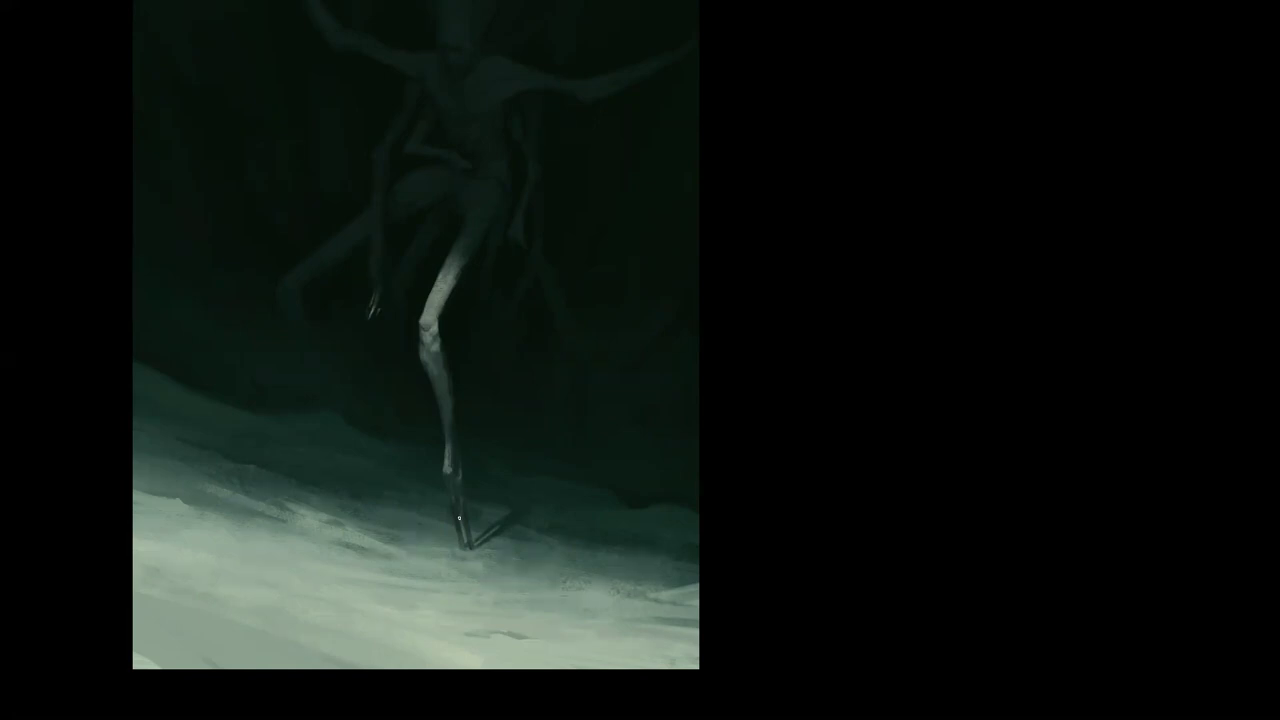
{"action": "left_click", "coordinate": [453, 279]}
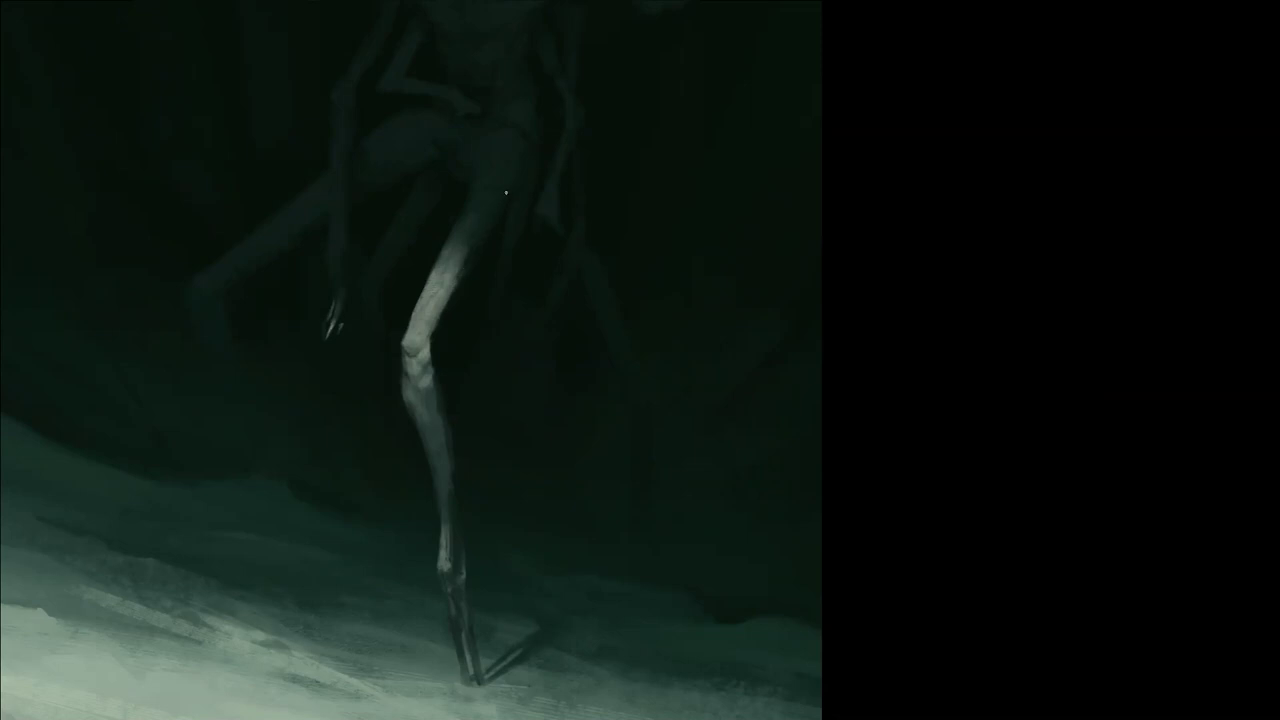
{"action": "scroll", "coordinate": [482, 288], "scroll_direction": "down", "scroll_amount": 2}
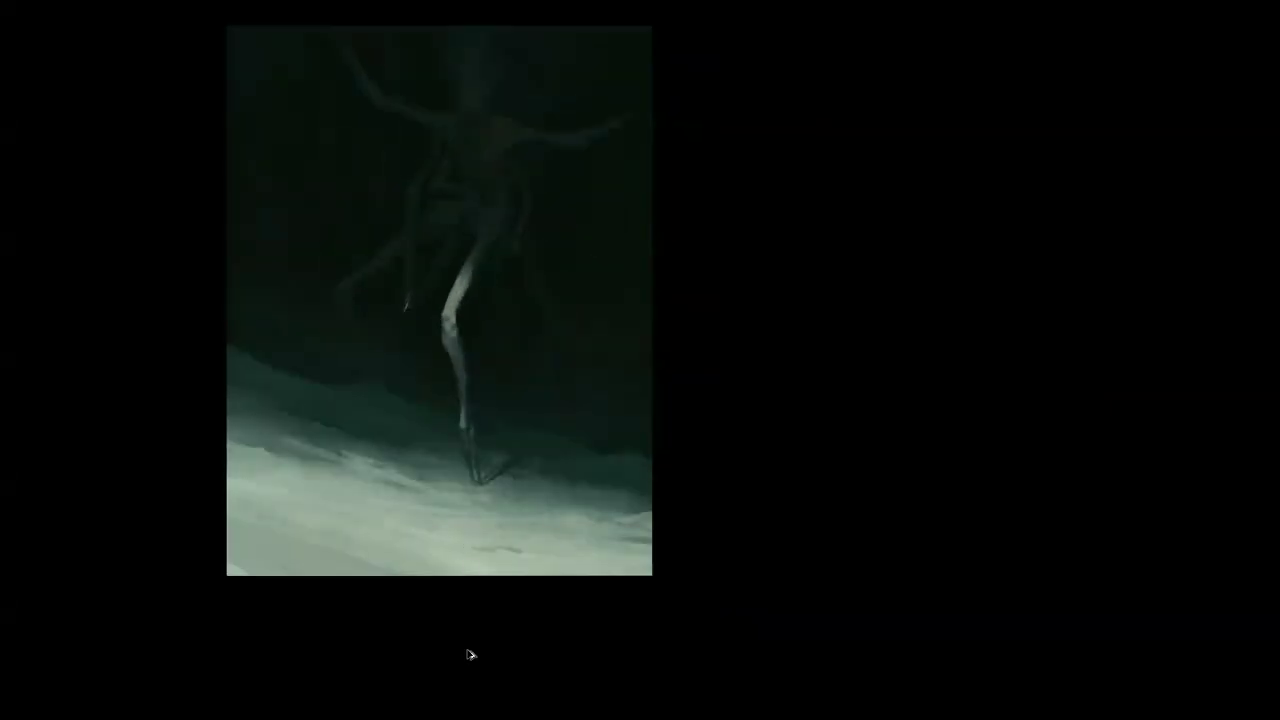
{"action": "key", "text": "ctrl+shift+h"}
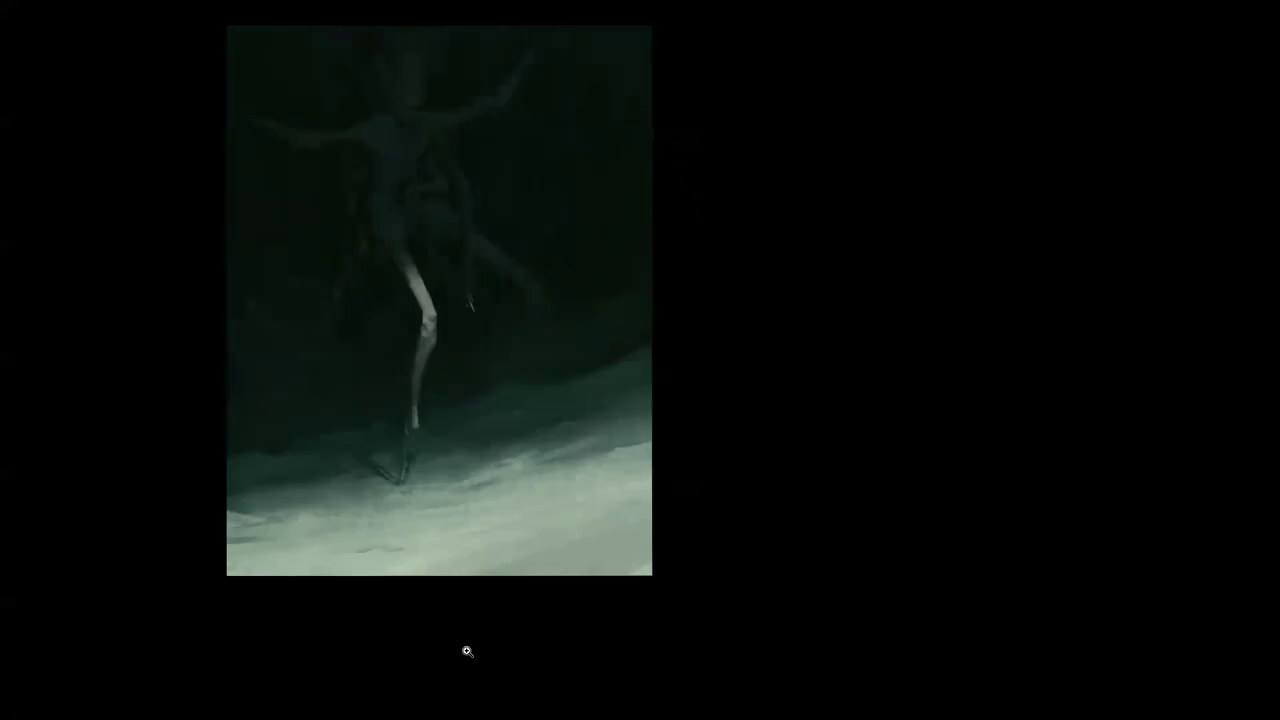
Step: Refine the shading of the pelvis, raised thigh and torso with fine dark green strokes
{"action": "left_click", "coordinate": [407, 305]}
{"action": "left_click", "coordinate": [413, 300]}
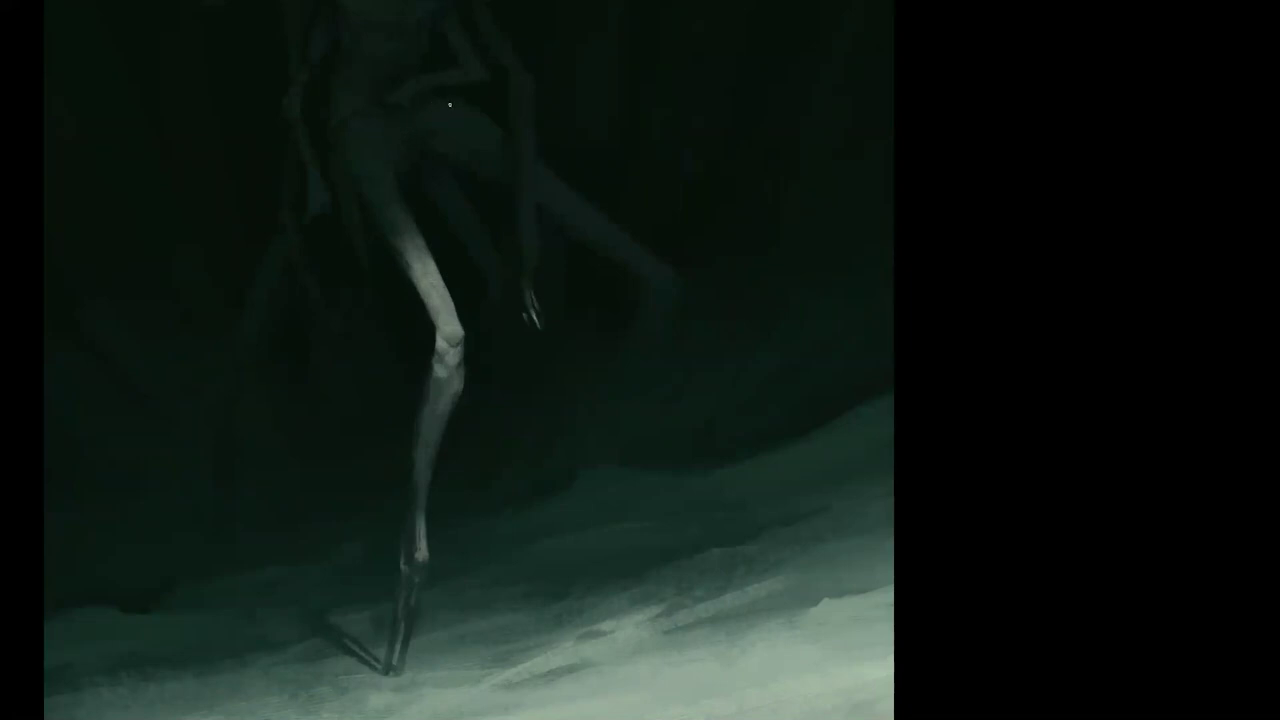
{"action": "left_click_drag", "start_coordinate": [369, 98], "coordinate": [420, 175]}
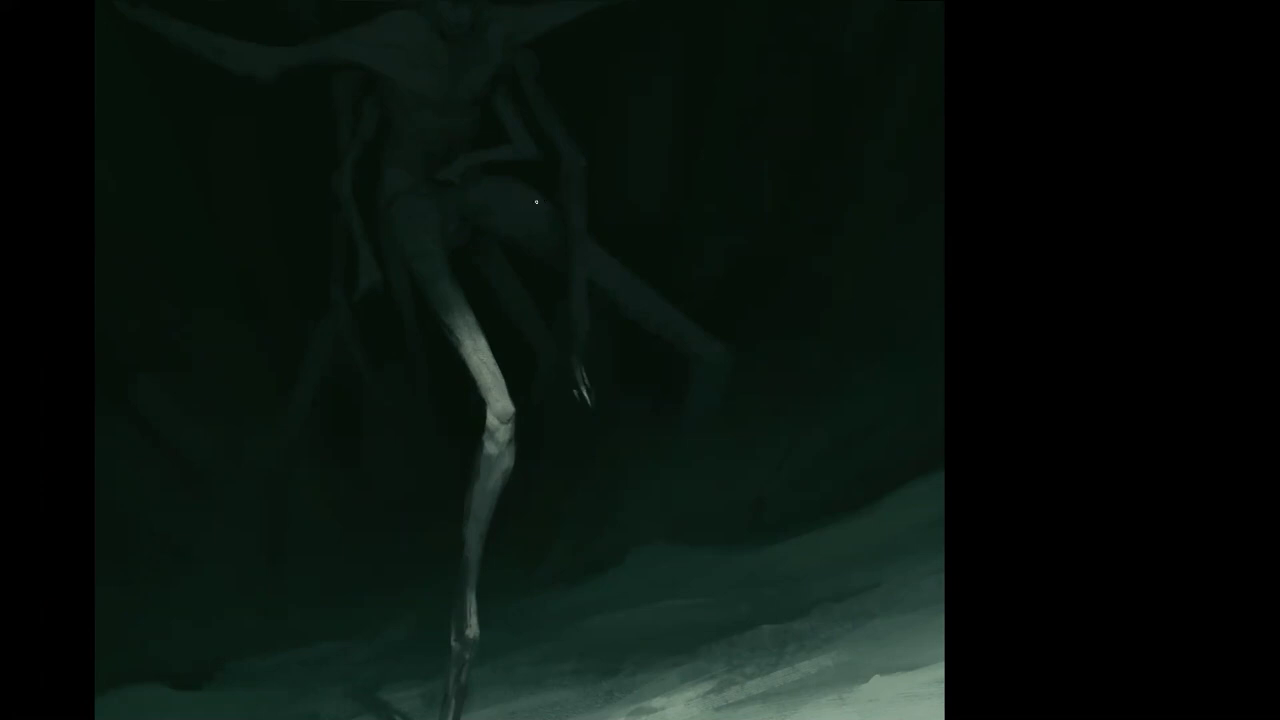
{"action": "scroll", "coordinate": [517, 342], "scroll_direction": "down", "scroll_amount": 2}
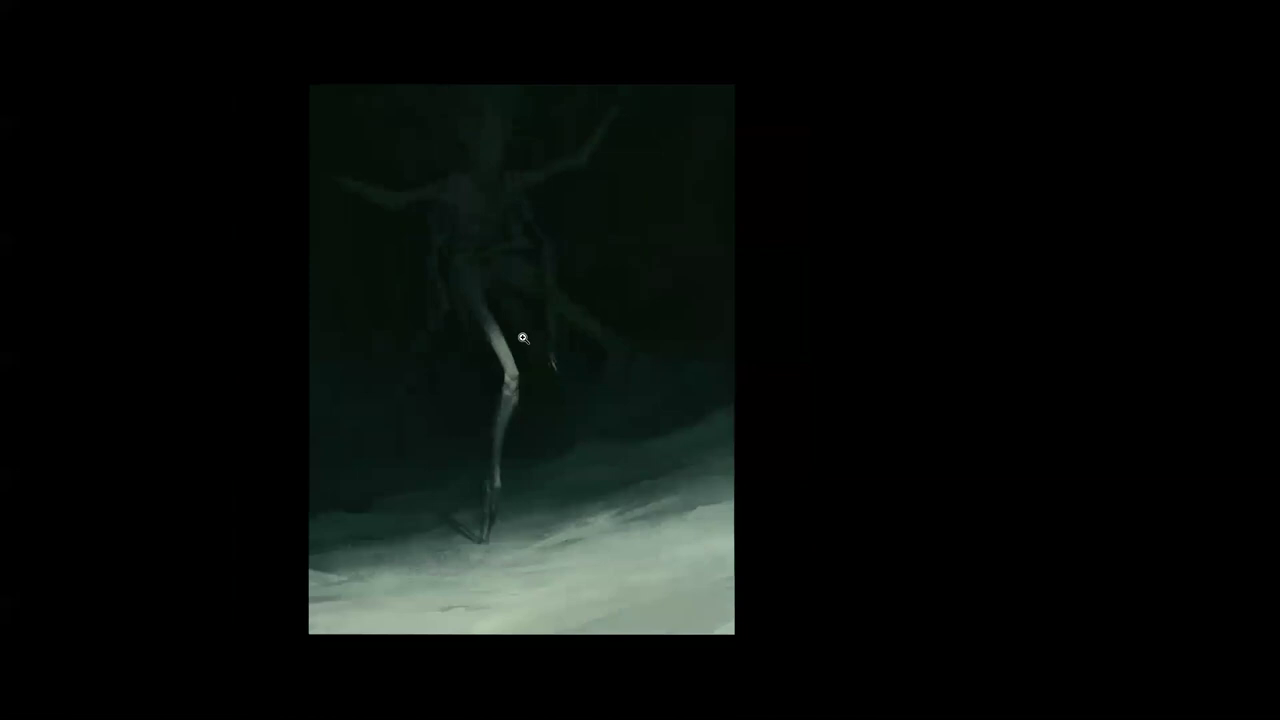
{"action": "scroll", "coordinate": [527, 329], "scroll_direction": "up", "scroll_amount": 2}
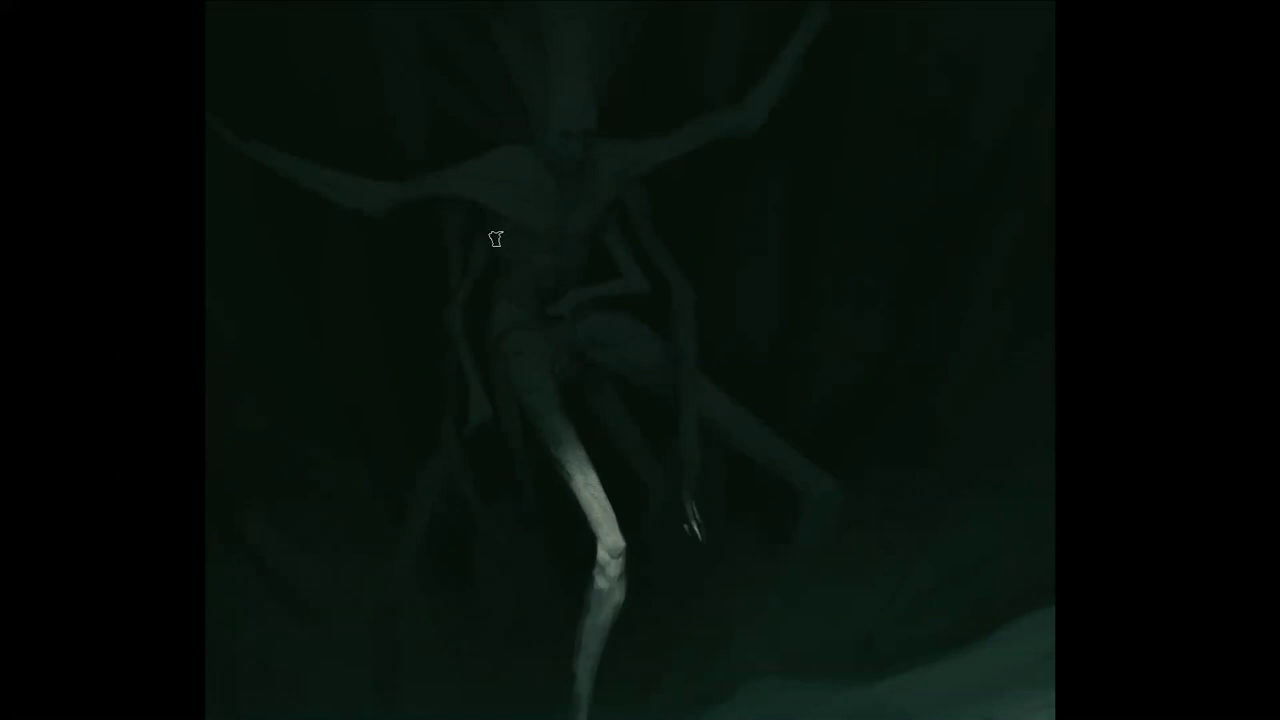
Step: Flip the canvas horizontally, refine the shoulders, chest and background around the column head, and flip the canvas back
{"action": "key", "text": "z"}
{"action": "left_click", "coordinate": [530, 296], "text": "alt"}
{"action": "left_click", "coordinate": [530, 296], "text": "alt"}
{"action": "left_click", "coordinate": [530, 296], "text": "alt"}
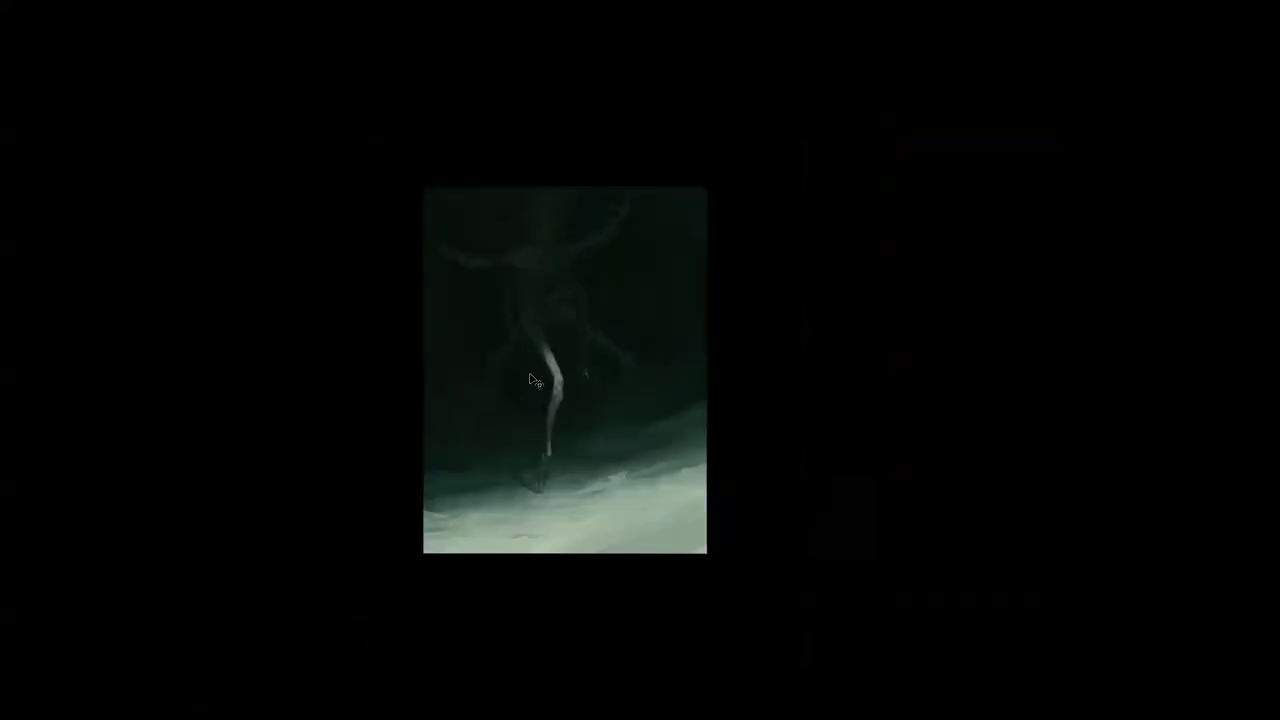
{"action": "key", "text": "F2"}
{"action": "scroll", "coordinate": [548, 333], "scroll_direction": "up", "scroll_amount": 5}
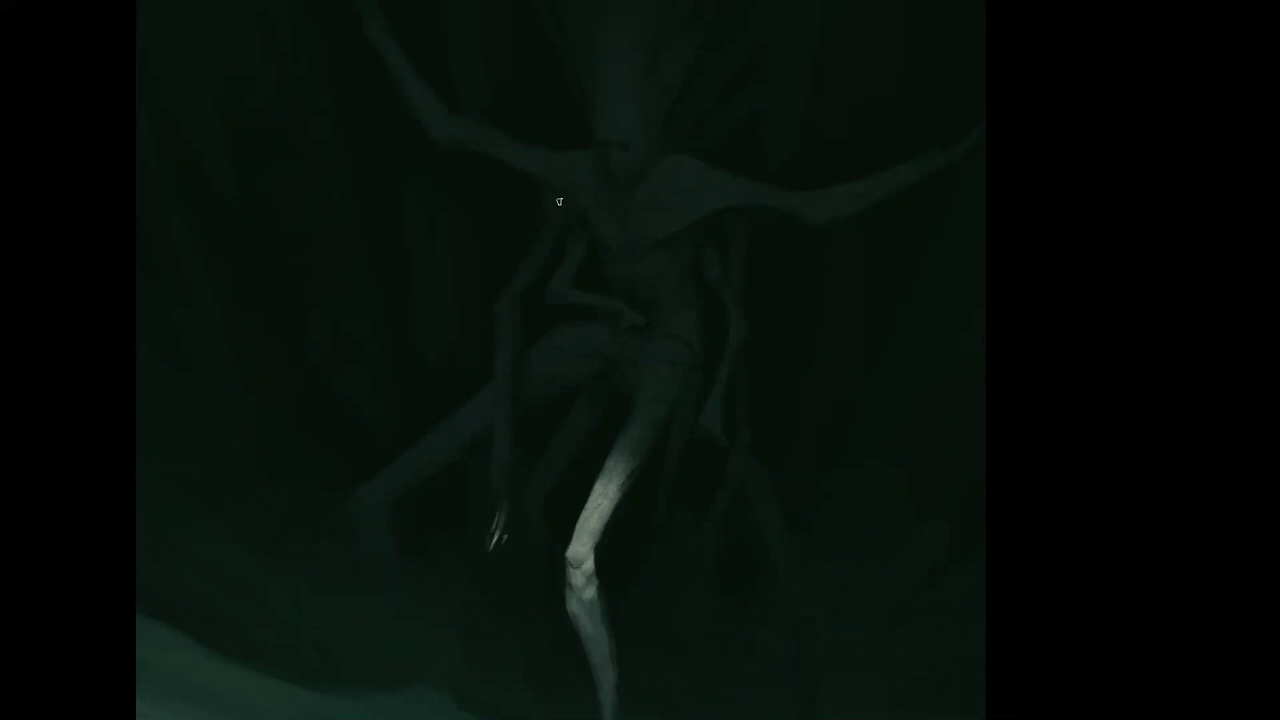
{"action": "left_click", "coordinate": [733, 355], "text": "alt"}
{"action": "key", "text": "ctrl+shift+h"}
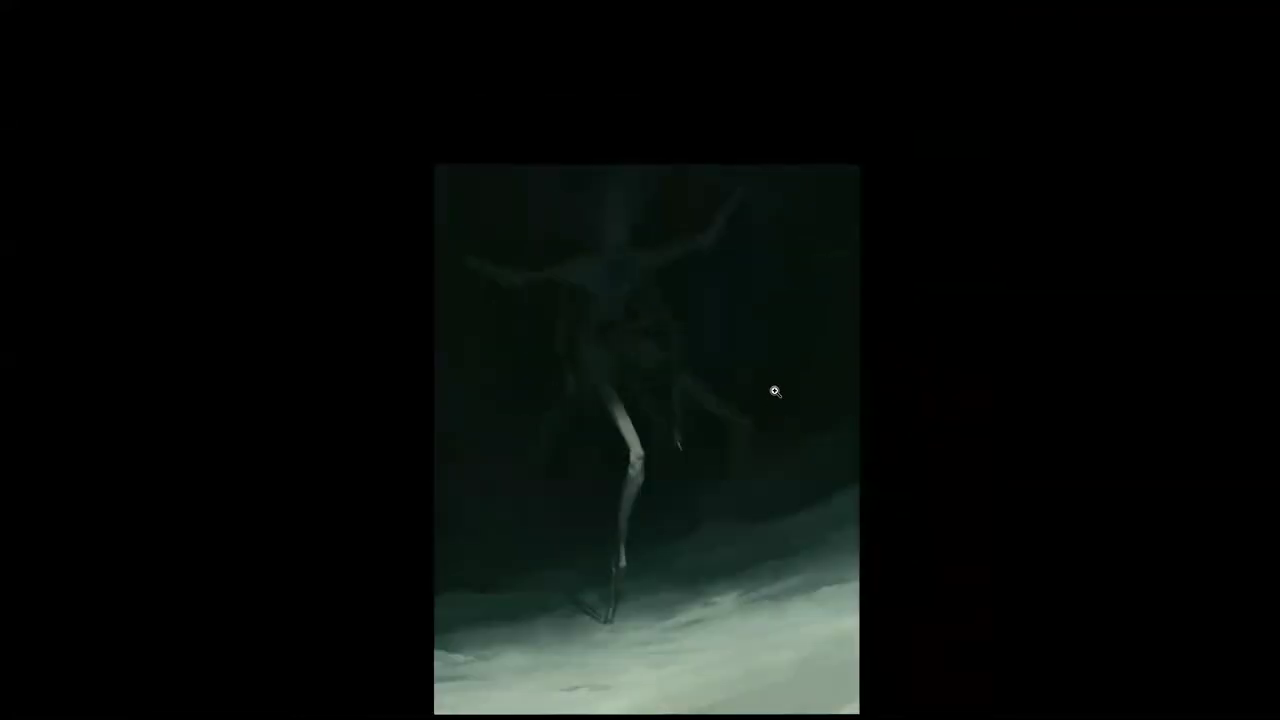
{"action": "left_click_drag", "start_coordinate": [683, 417], "coordinate": [639, 368]}
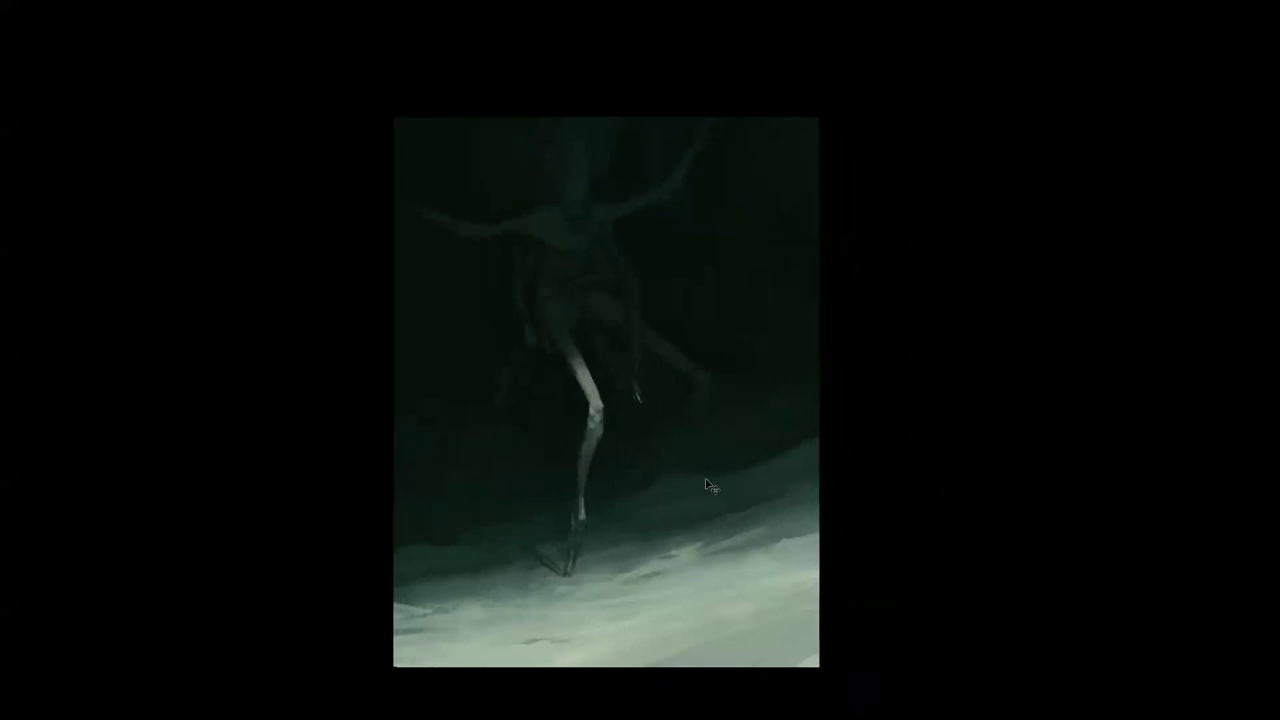
Step: Flip the canvas horizontally and refine the standing leg, torso and surrounding dark background with fine strokes
{"action": "key", "text": "ctrl+shift+h"}
{"action": "left_click", "coordinate": [662, 511], "text": "ctrl"}
{"action": "left_click", "coordinate": [662, 513], "text": "ctrl"}
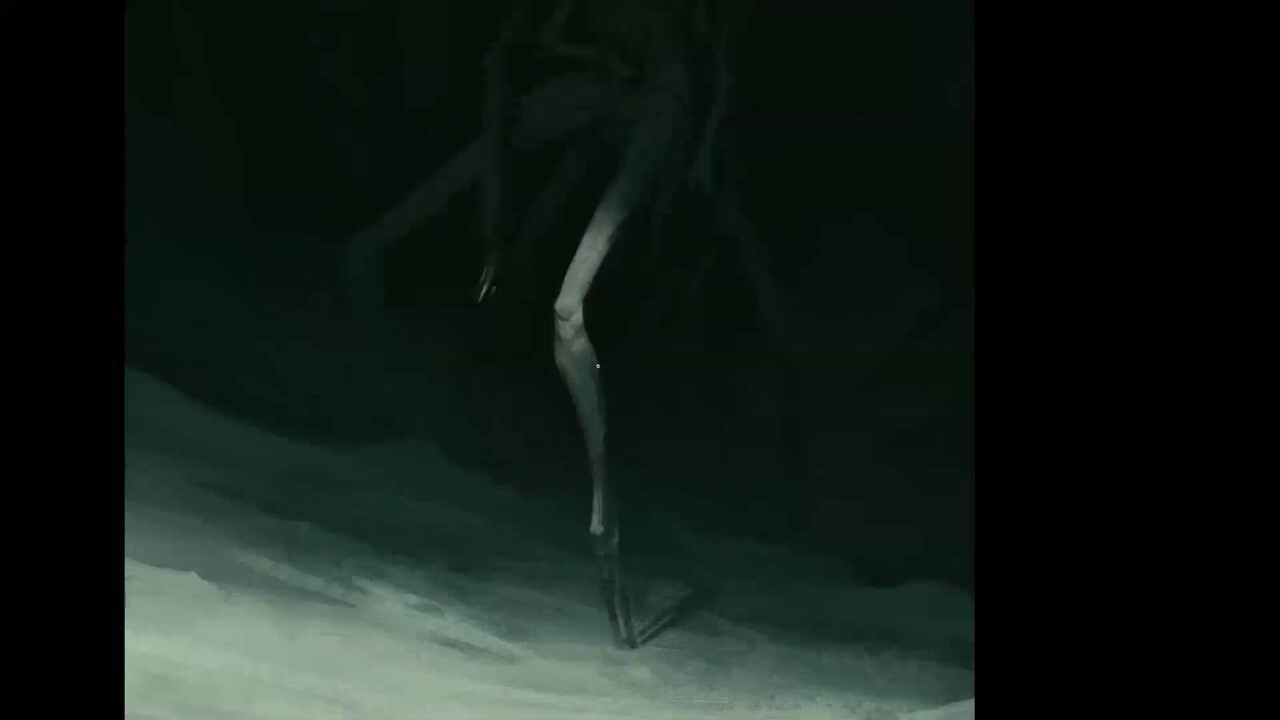
{"action": "scroll", "coordinate": [609, 464], "scroll_direction": "down", "scroll_amount": 3}
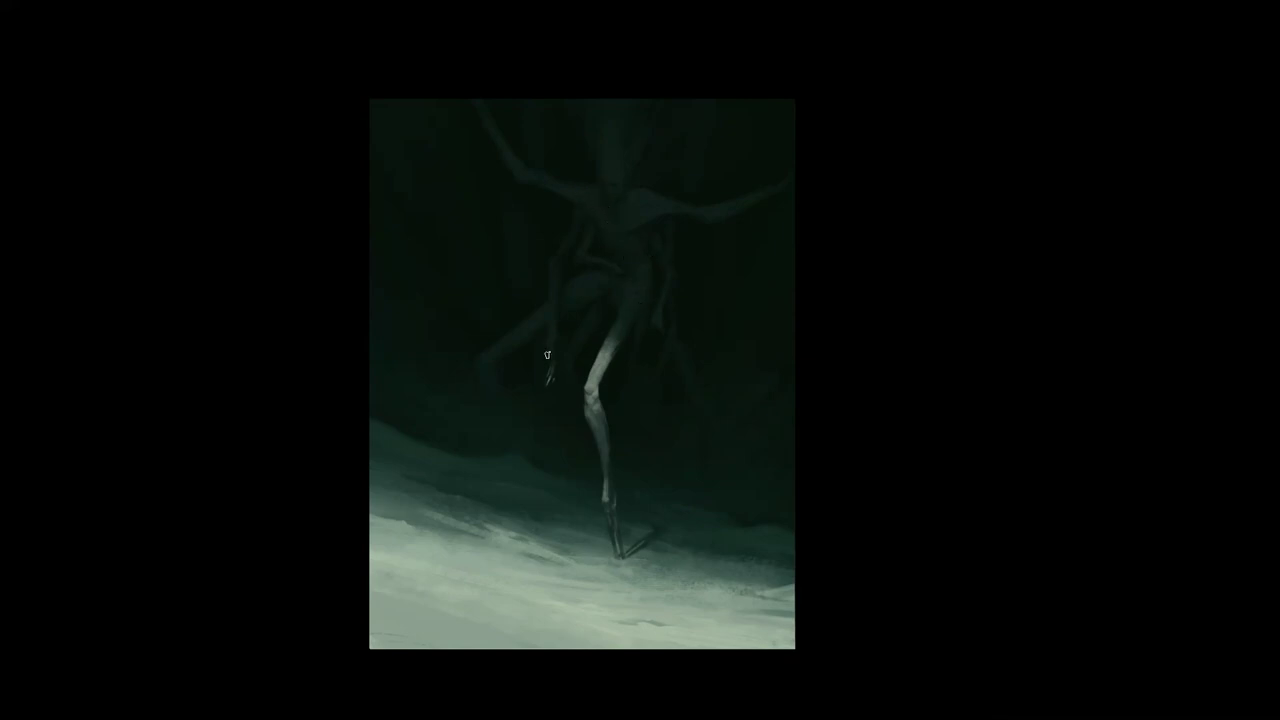
{"action": "scroll", "coordinate": [584, 376], "scroll_direction": "up", "scroll_amount": 3}
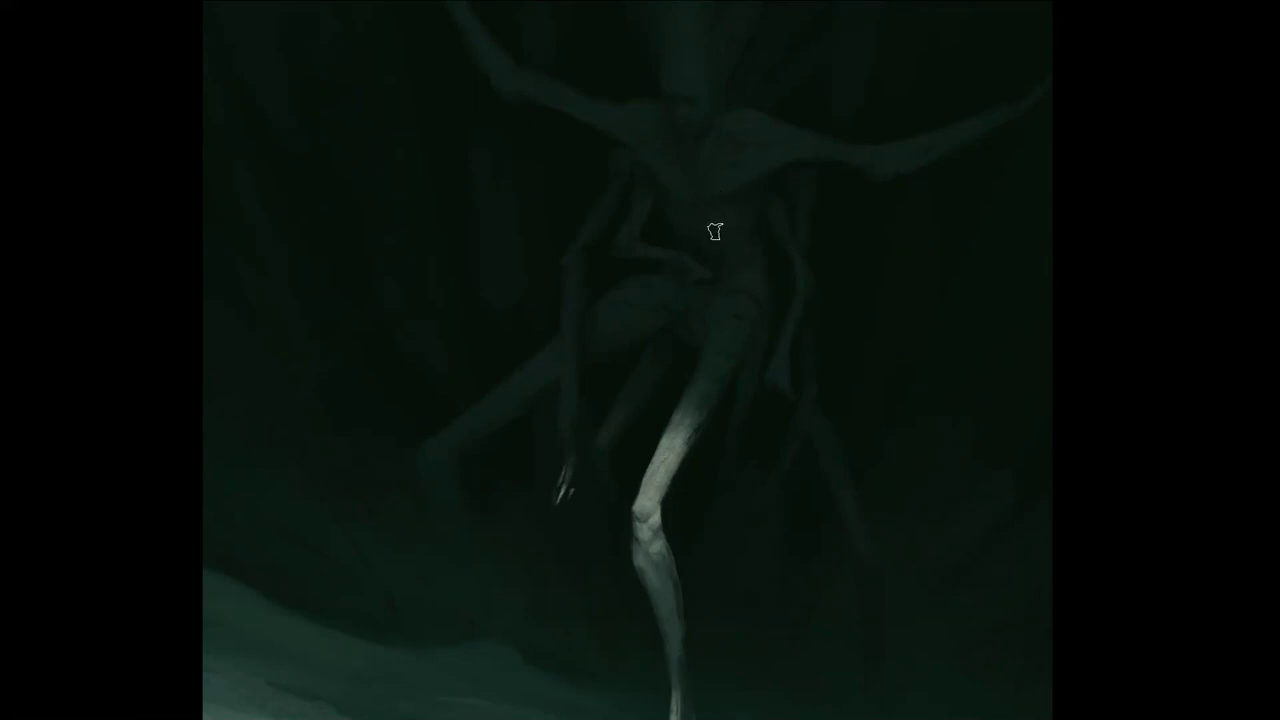
Step: Mirror the canvas back and refine the subtle shading of the abdomen, pelvis and upper thigh
{"action": "key", "text": "z"}
{"action": "left_click", "coordinate": [758, 299], "text": "alt"}
{"action": "key", "text": "F2"}
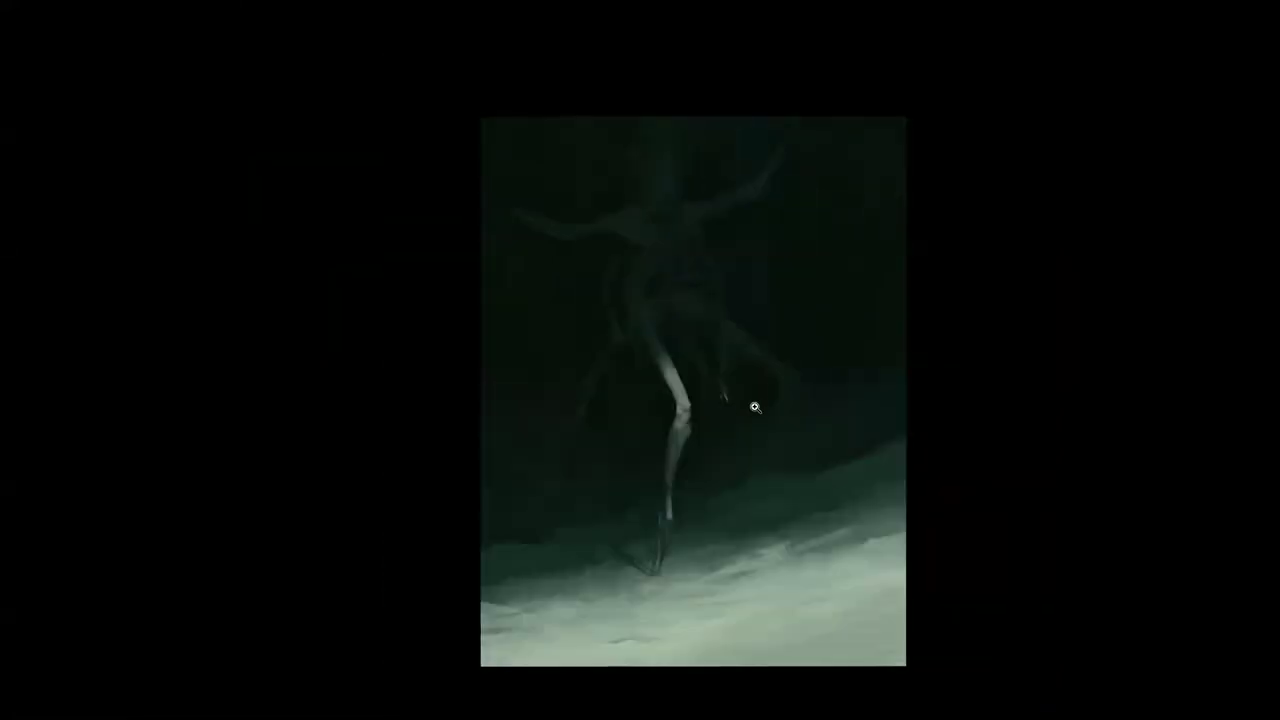
{"action": "left_click", "coordinate": [640, 250]}
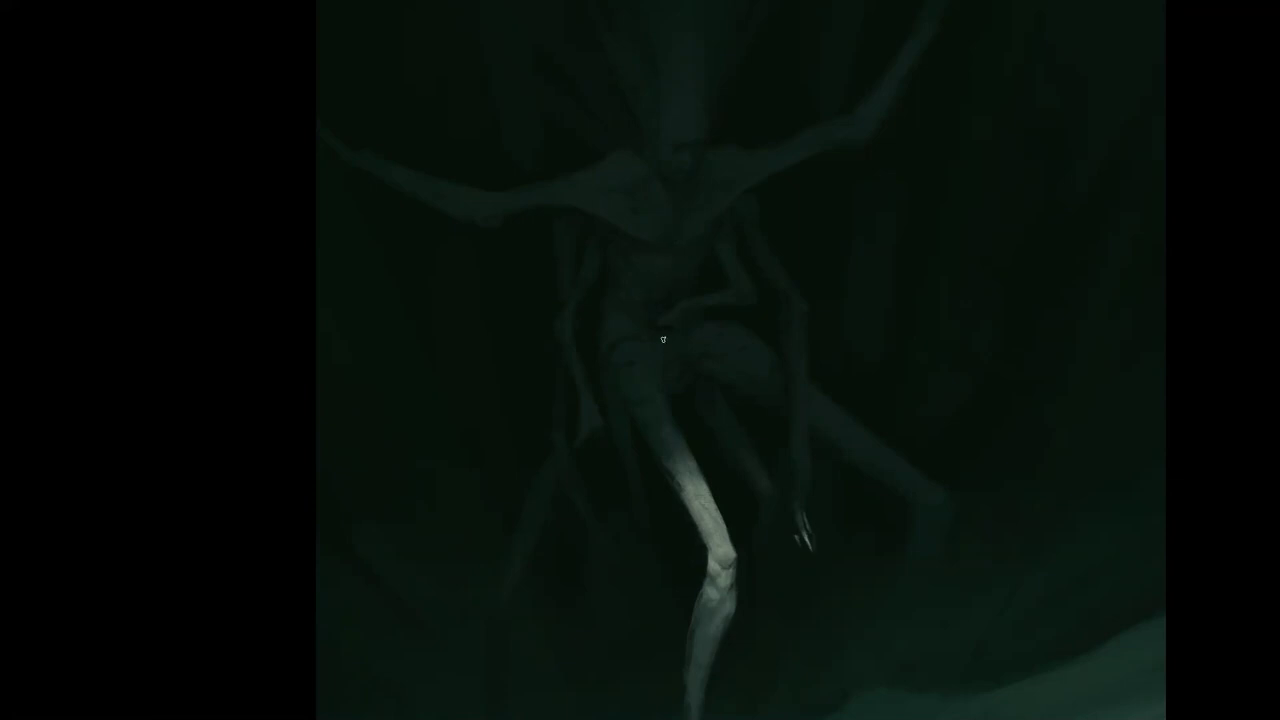
{"action": "key", "text": "z"}
{"action": "left_click", "coordinate": [669, 369], "text": "alt"}
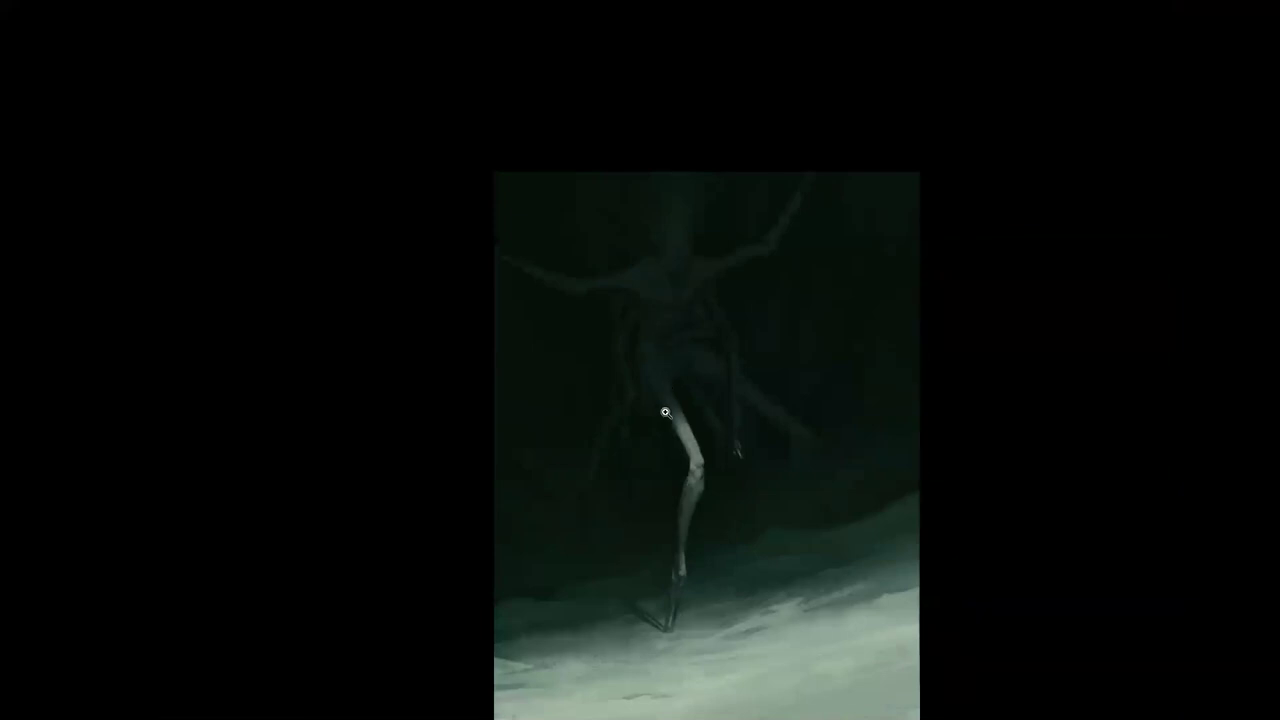
{"action": "scroll", "coordinate": [669, 416], "scroll_direction": "up", "scroll_amount": 1}
{"action": "scroll", "coordinate": [676, 430], "scroll_direction": "up", "scroll_amount": 1}
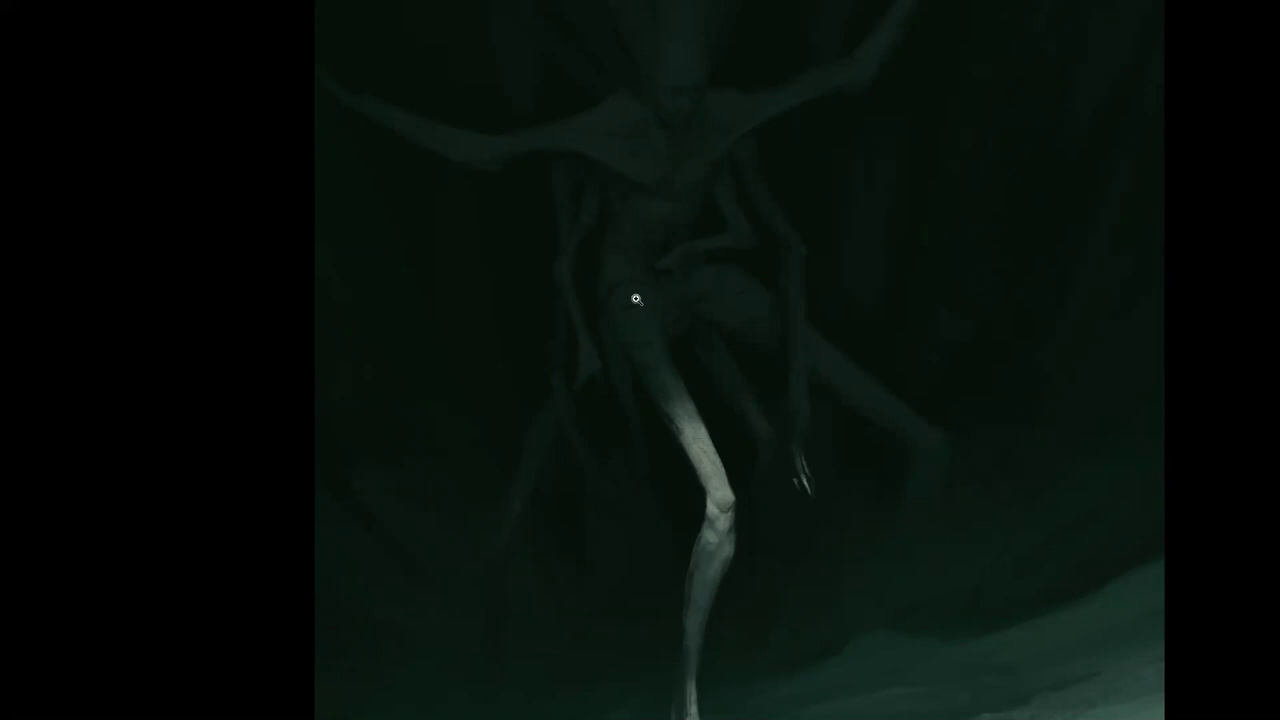
Step: Sketch the receding side lines of a road in thin black strokes on a white-filled layer
{"action": "left_click", "coordinate": [578, 311]}
{"action": "left_click", "coordinate": [578, 311]}
{"action": "left_click", "coordinate": [492, 325]}
{"action": "left_click_drag", "start_coordinate": [411, 475], "coordinate": [575, 305]}
{"action": "key", "text": "ctrl+z"}
{"action": "left_click_drag", "start_coordinate": [366, 442], "coordinate": [554, 429]}
{"action": "mouse_move", "coordinate": [812, 433]}
{"action": "left_mouse_down"}
{"action": "mouse_move", "coordinate": [1111, 483]}
{"action": "mouse_move", "coordinate": [1040, 466]}
{"action": "left_mouse_up"}
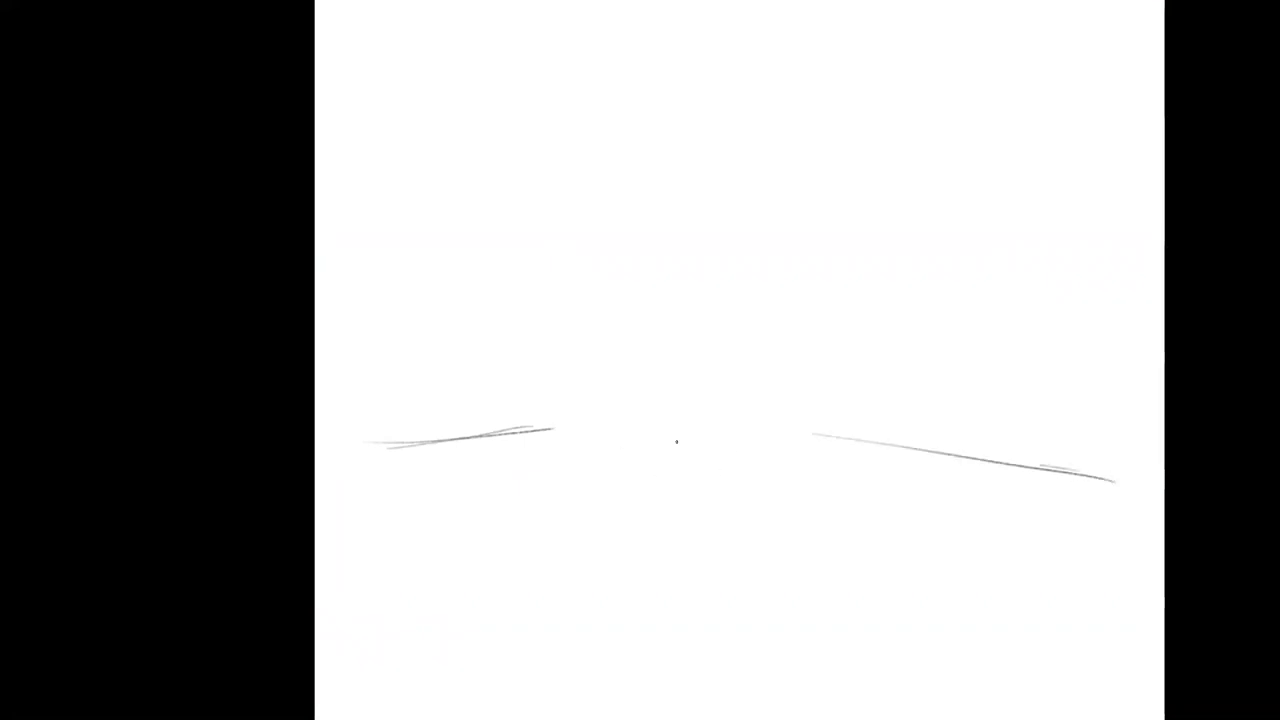
{"action": "left_click_drag", "start_coordinate": [903, 430], "coordinate": [1128, 458]}
{"action": "left_click_drag", "start_coordinate": [1012, 424], "coordinate": [1136, 421]}
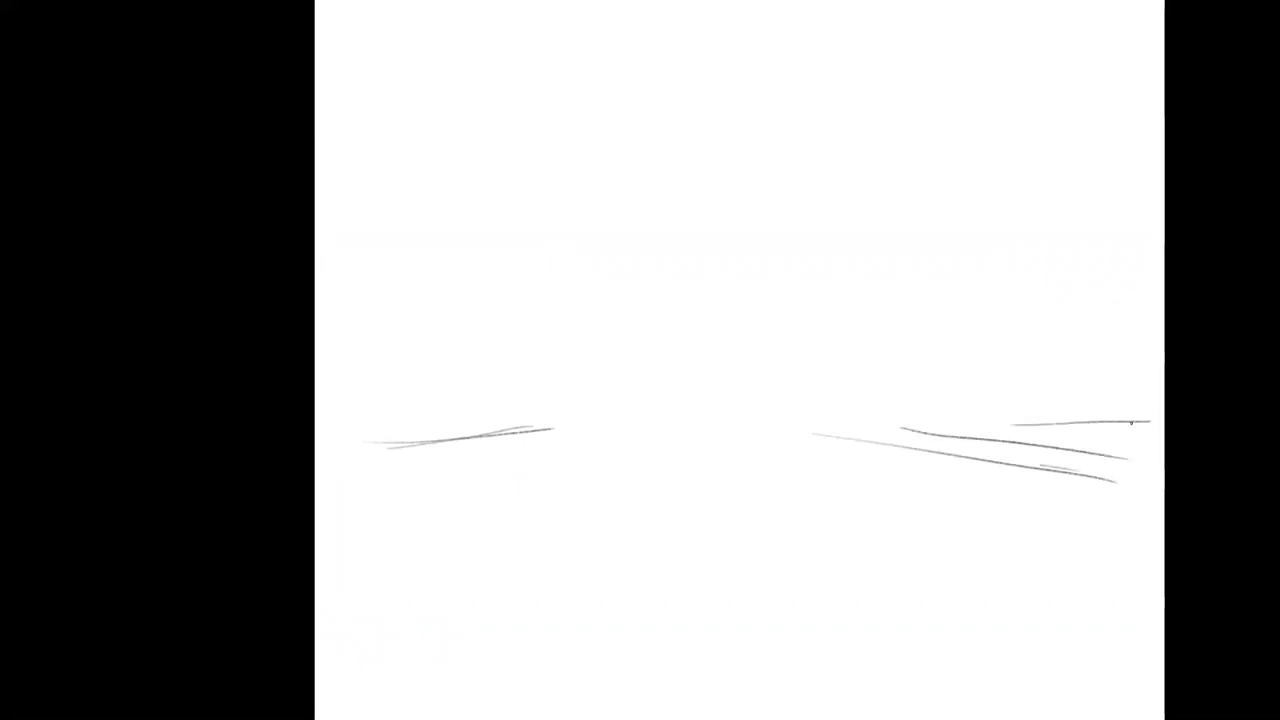
Step: Paint a small black car seen from behind on the road and rough vertical tree trunks on both sides
{"action": "mouse_move", "coordinate": [852, 416]}
{"action": "left_mouse_down"}
{"action": "mouse_move", "coordinate": [896, 416]}
{"action": "mouse_move", "coordinate": [884, 396]}
{"action": "mouse_move", "coordinate": [844, 390]}
{"action": "left_mouse_up"}
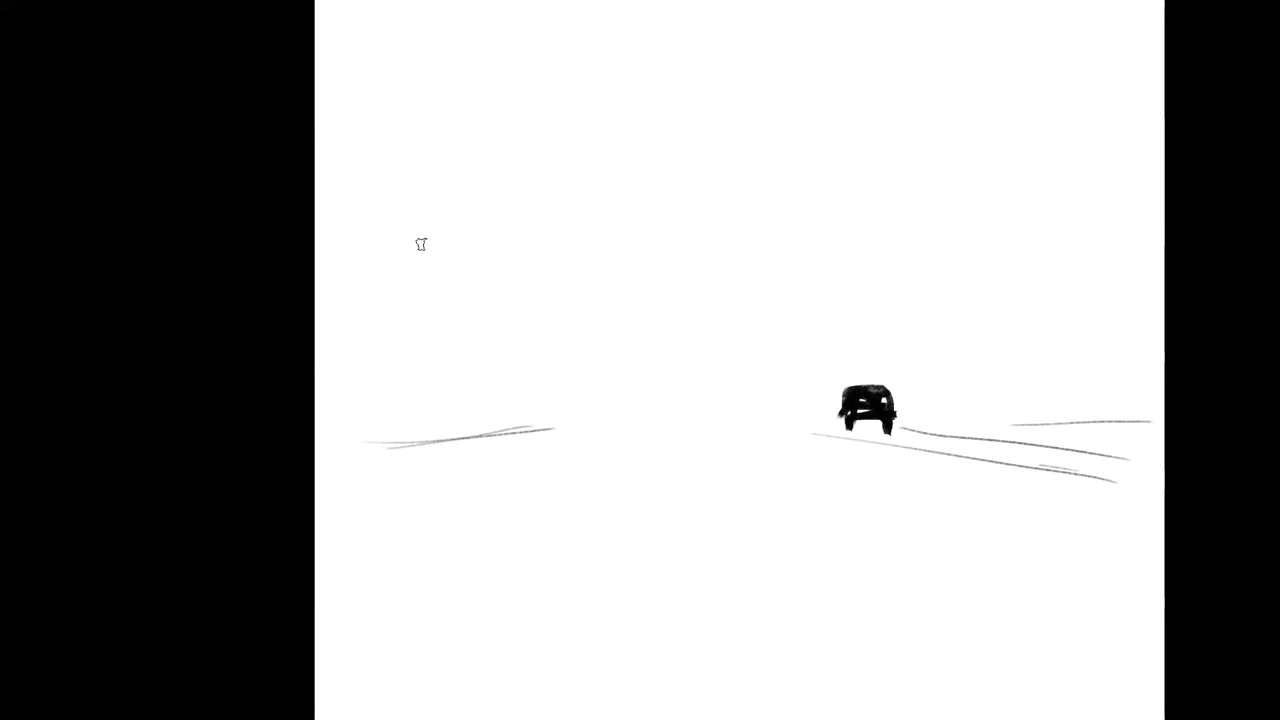
{"action": "left_click_drag", "start_coordinate": [421, 244], "coordinate": [430, 437]}
{"action": "left_click_drag", "start_coordinate": [432, 350], "coordinate": [434, 392]}
{"action": "left_click_drag", "start_coordinate": [406, 222], "coordinate": [364, 345]}
{"action": "left_click_drag", "start_coordinate": [1045, 250], "coordinate": [1057, 405]}
{"action": "left_click_drag", "start_coordinate": [1078, 338], "coordinate": [1078, 388]}
{"action": "left_click_drag", "start_coordinate": [1096, 348], "coordinate": [1108, 282]}
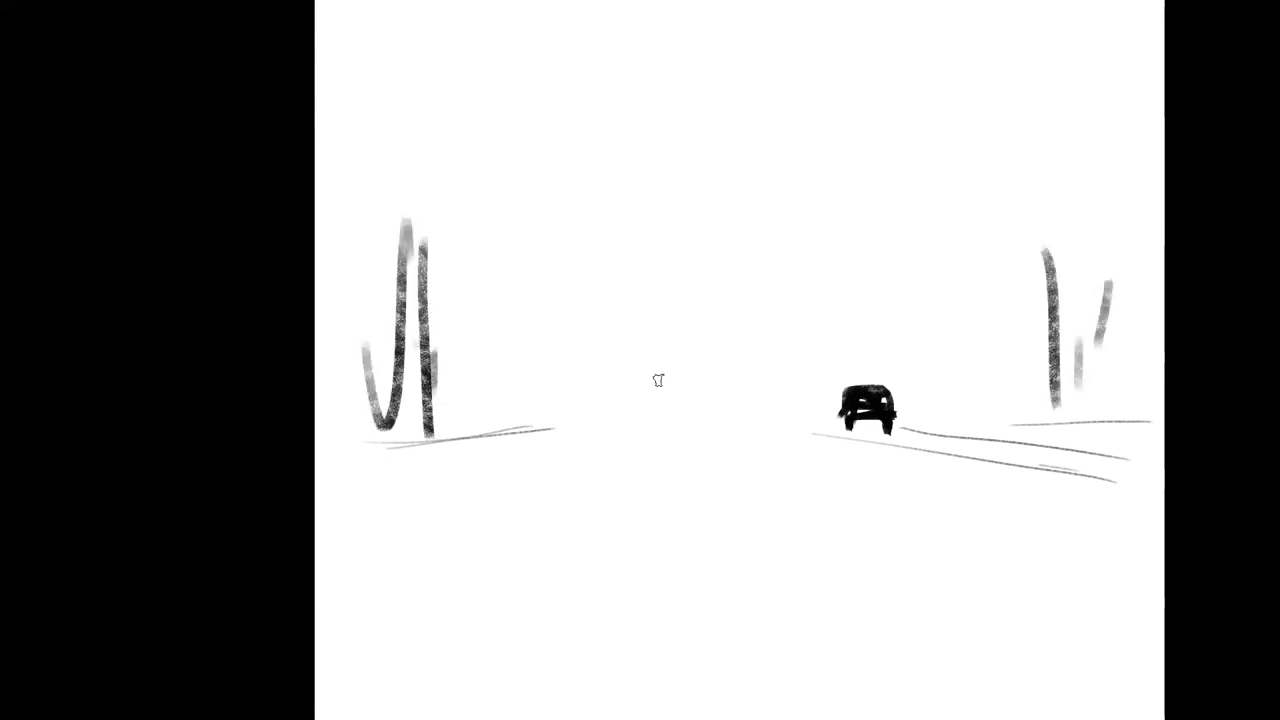
Step: Add the far road edge, diagonal windshield streaks, a dashed centre line, a dashboard curve and a thick steering-wheel arc
{"action": "mouse_move", "coordinate": [532, 383]}
{"action": "left_mouse_down"}
{"action": "mouse_move", "coordinate": [536, 421]}
{"action": "mouse_move", "coordinate": [718, 418]}
{"action": "left_mouse_up"}
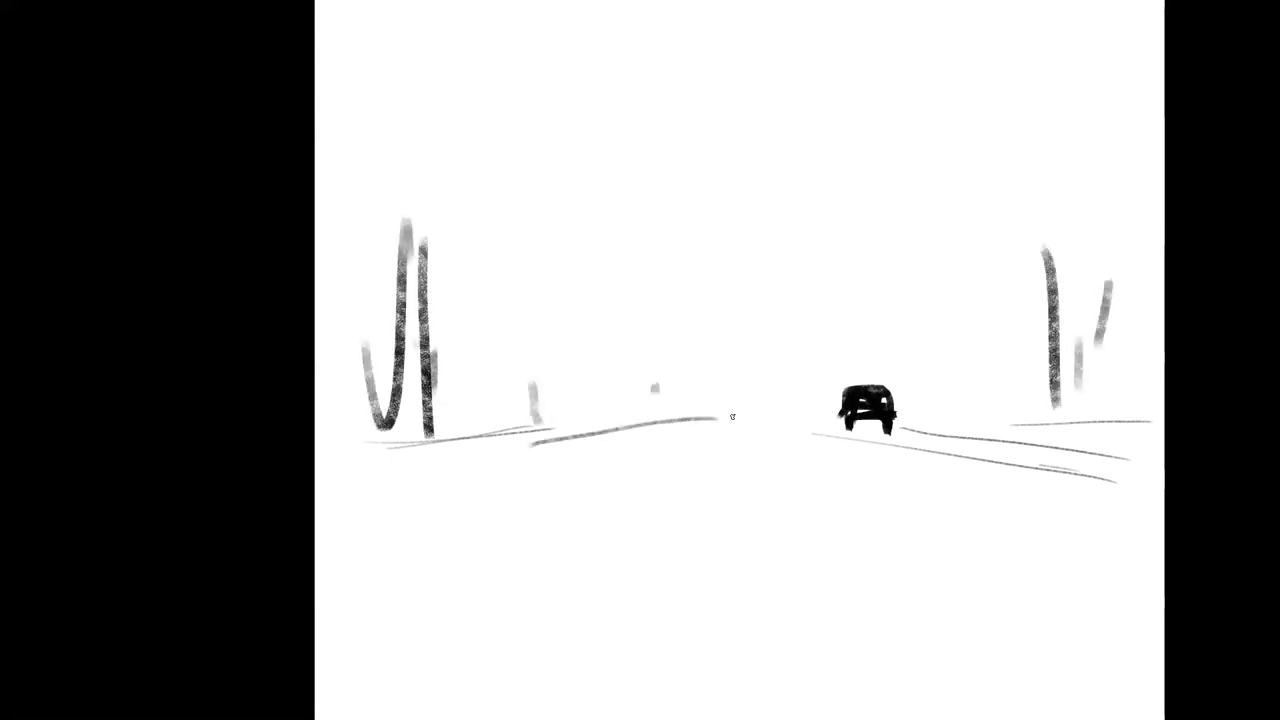
{"action": "left_click_drag", "start_coordinate": [697, 146], "coordinate": [598, 284]}
{"action": "left_click_drag", "start_coordinate": [968, 218], "coordinate": [840, 388]}
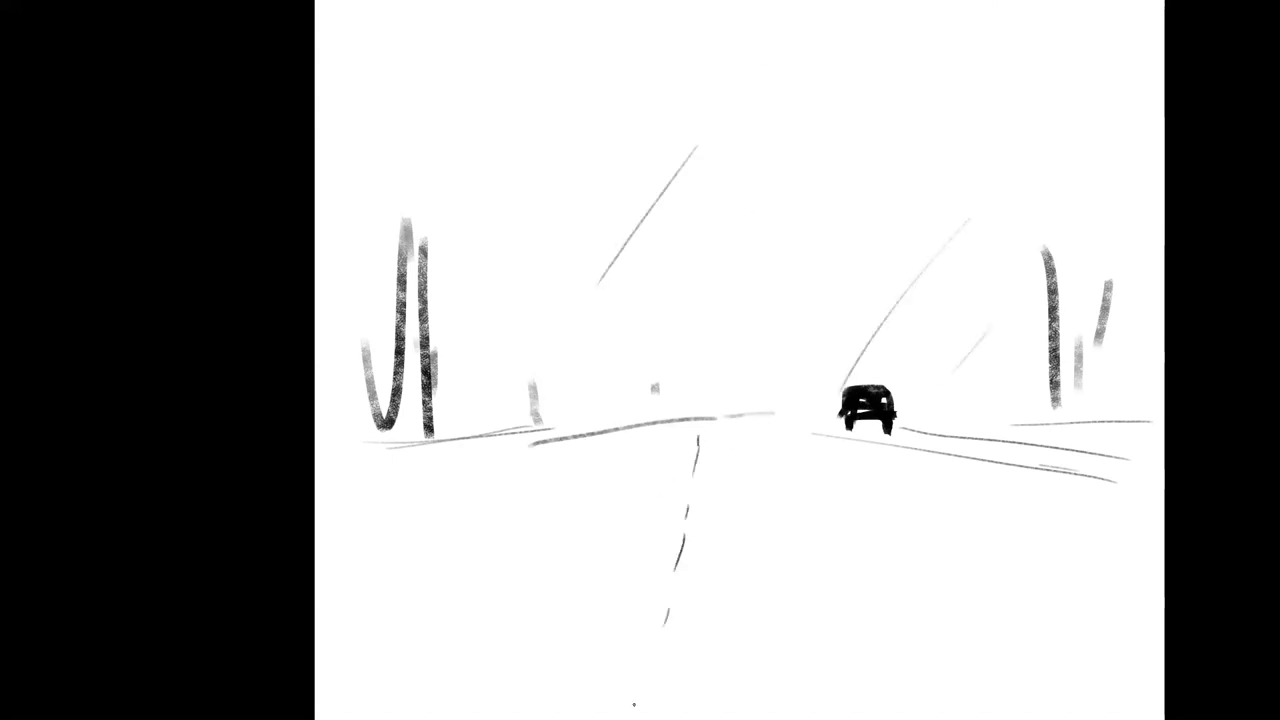
{"action": "mouse_move", "coordinate": [388, 537]}
{"action": "left_mouse_down"}
{"action": "mouse_move", "coordinate": [607, 511]}
{"action": "mouse_move", "coordinate": [1027, 549]}
{"action": "left_mouse_up"}
{"action": "mouse_move", "coordinate": [371, 530]}
{"action": "left_mouse_down"}
{"action": "mouse_move", "coordinate": [764, 608]}
{"action": "mouse_move", "coordinate": [325, 575]}
{"action": "left_mouse_up"}
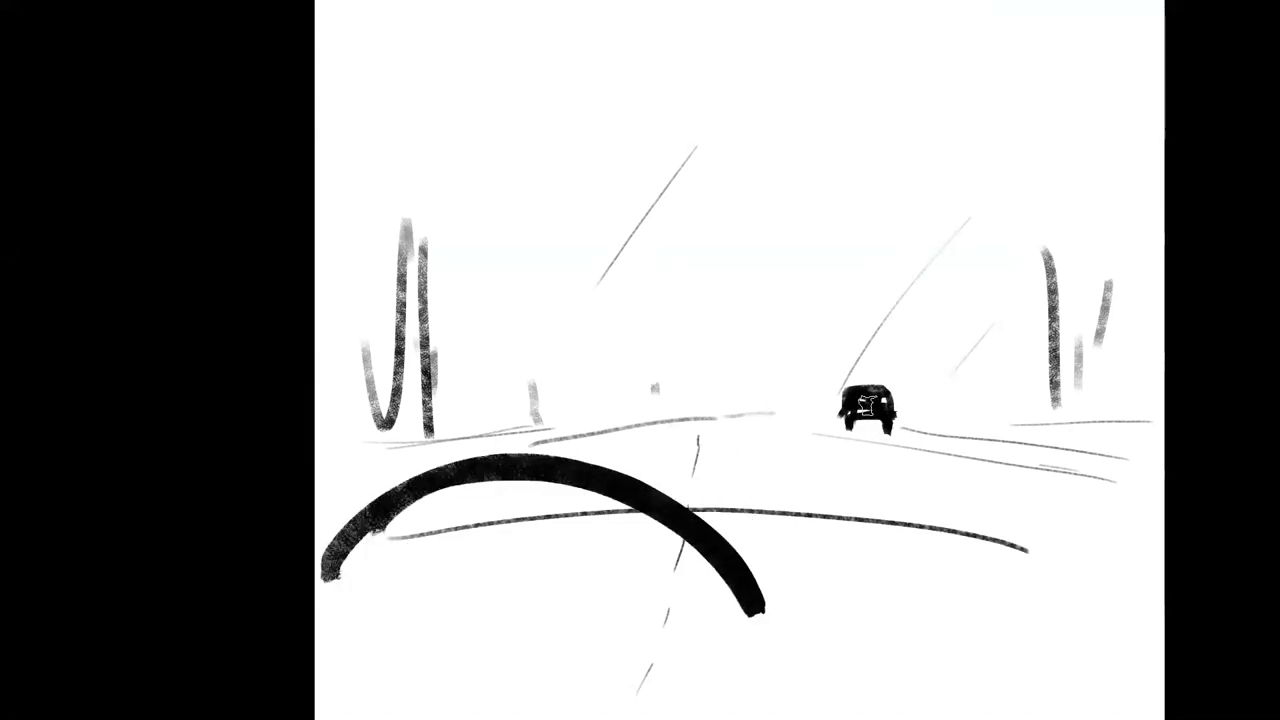
{"action": "mouse_move", "coordinate": [864, 196]}
{"action": "left_mouse_down"}
{"action": "mouse_move", "coordinate": [855, 285]}
{"action": "mouse_move", "coordinate": [895, 278]}
{"action": "left_mouse_up"}
{"action": "key", "text": "ctrl+z"}
{"action": "mouse_move", "coordinate": [901, 375]}
{"action": "left_mouse_down"}
{"action": "mouse_move", "coordinate": [922, 413]}
{"action": "mouse_move", "coordinate": [674, 385]}
{"action": "left_mouse_up"}
{"action": "key", "text": "ctrl+z"}
{"action": "mouse_move", "coordinate": [915, 419]}
{"action": "left_mouse_down"}
{"action": "mouse_move", "coordinate": [677, 396]}
{"action": "mouse_move", "coordinate": [656, 407]}
{"action": "left_mouse_up"}
{"action": "key", "text": "ctrl+z"}
Step: Paint a larger, tilted black car with a driver's silhouette just beyond the steering wheel
{"action": "left_click_drag", "start_coordinate": [563, 378], "coordinate": [578, 458]}
{"action": "mouse_move", "coordinate": [563, 375]}
{"action": "left_mouse_down"}
{"action": "mouse_move", "coordinate": [594, 367]}
{"action": "mouse_move", "coordinate": [671, 397]}
{"action": "mouse_move", "coordinate": [685, 427]}
{"action": "left_mouse_up"}
{"action": "mouse_move", "coordinate": [583, 417]}
{"action": "left_mouse_down"}
{"action": "mouse_move", "coordinate": [688, 405]}
{"action": "mouse_move", "coordinate": [622, 406]}
{"action": "mouse_move", "coordinate": [640, 380]}
{"action": "mouse_move", "coordinate": [656, 396]}
{"action": "left_mouse_up"}
{"action": "left_click_drag", "start_coordinate": [596, 442], "coordinate": [584, 436]}
{"action": "left_click_drag", "start_coordinate": [676, 418], "coordinate": [668, 418]}
Step: Erase the small distant car, draw an arrow along the road, and add a roadside sign reading 70
{"action": "mouse_move", "coordinate": [842, 390]}
{"action": "left_mouse_down"}
{"action": "mouse_move", "coordinate": [888, 412]}
{"action": "mouse_move", "coordinate": [884, 428]}
{"action": "left_mouse_up"}
{"action": "mouse_move", "coordinate": [806, 472]}
{"action": "left_mouse_down"}
{"action": "mouse_move", "coordinate": [922, 457]}
{"action": "mouse_move", "coordinate": [901, 447]}
{"action": "mouse_move", "coordinate": [922, 469]}
{"action": "left_mouse_up"}
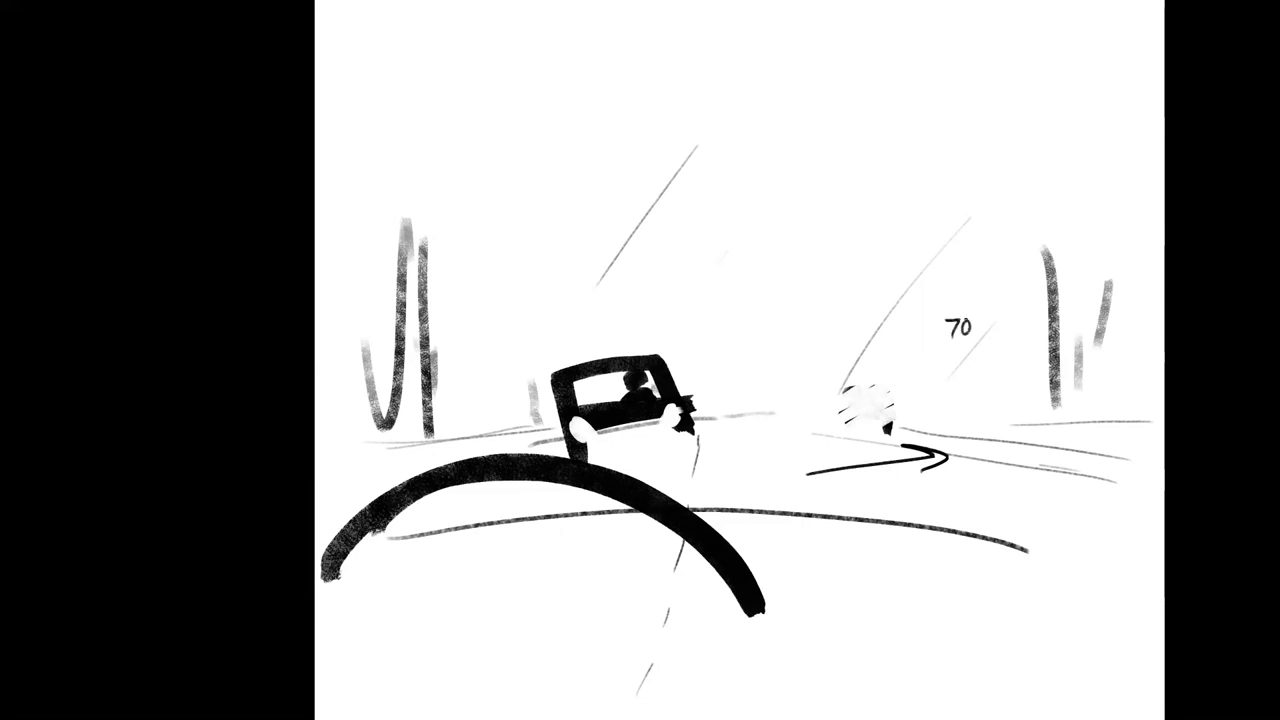
{"action": "mouse_move", "coordinate": [943, 312]}
{"action": "left_mouse_down"}
{"action": "mouse_move", "coordinate": [976, 347]}
{"action": "mouse_move", "coordinate": [938, 350]}
{"action": "mouse_move", "coordinate": [974, 353]}
{"action": "mouse_move", "coordinate": [966, 408]}
{"action": "left_mouse_up"}
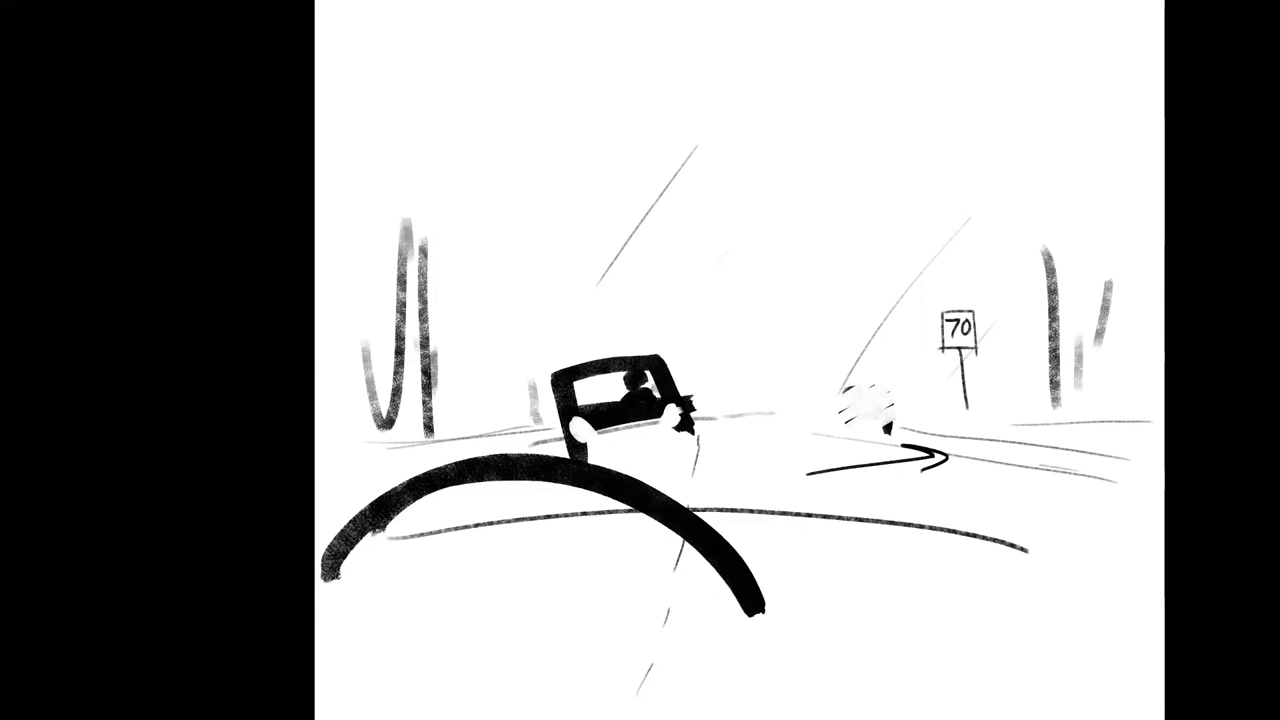
Step: Hide the white sketch on Layer 2 and make Layer 1 active, with the panels out of view
{"action": "key", "text": "f"}
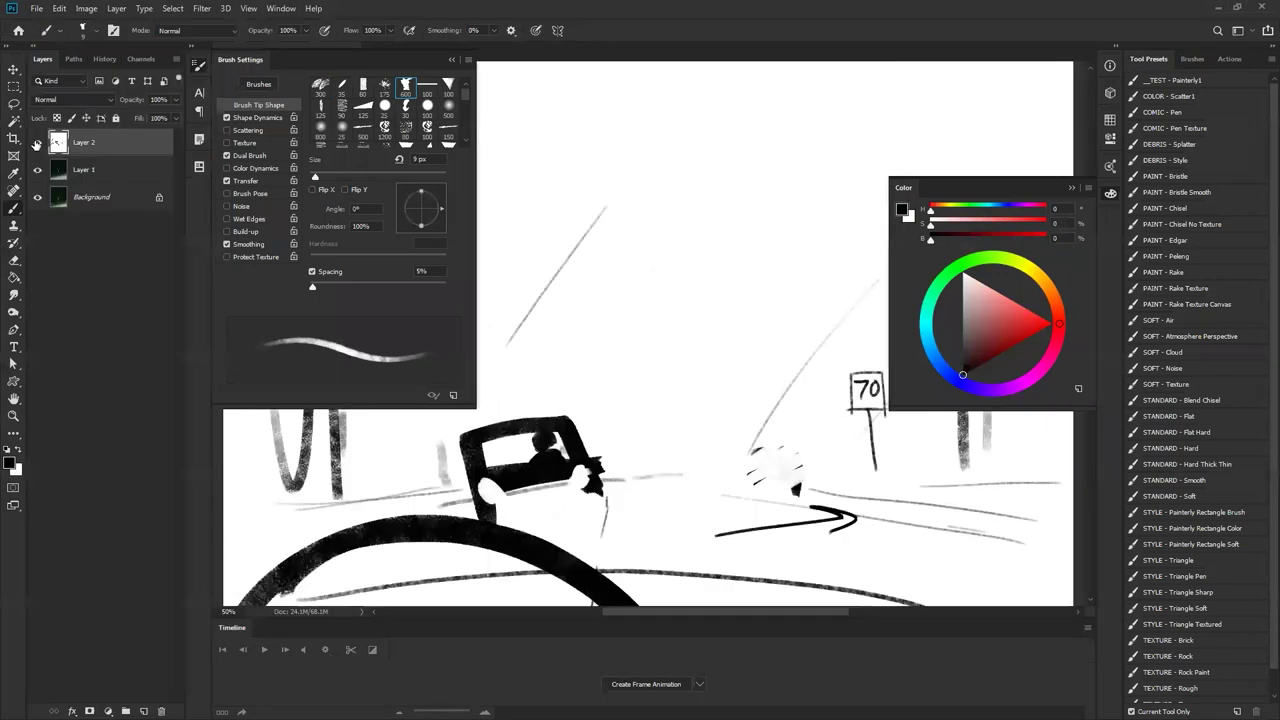
{"action": "left_click", "coordinate": [38, 145]}
{"action": "key", "text": "Tab"}
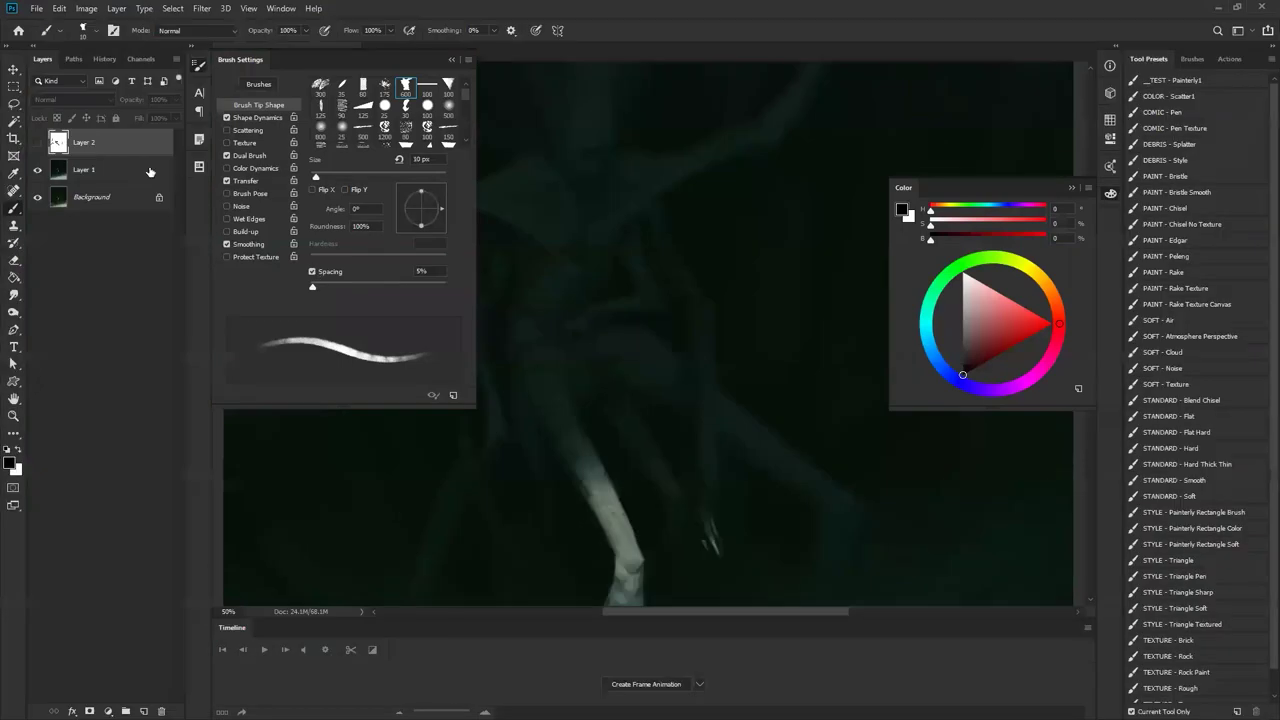
{"action": "left_click", "coordinate": [112, 174]}
{"action": "key", "text": "Tab"}
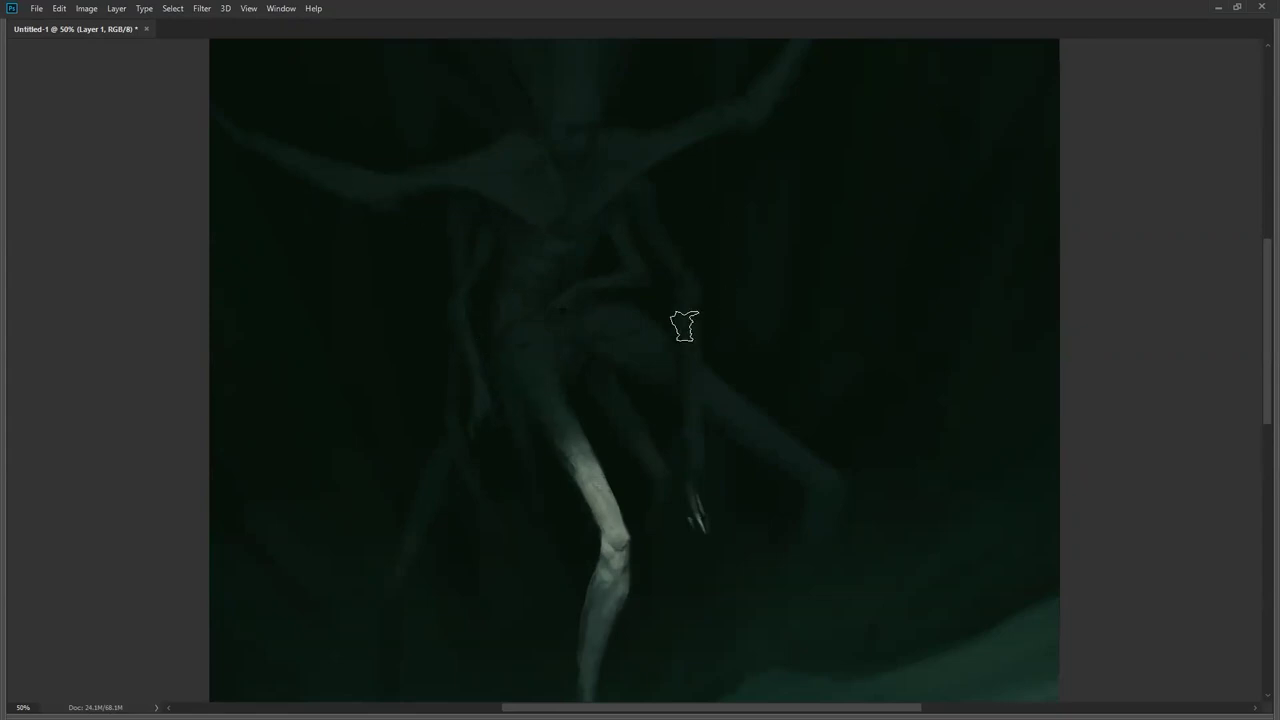
{"action": "left_click", "coordinate": [634, 469], "text": "alt"}
{"action": "left_click_drag", "start_coordinate": [583, 458], "coordinate": [552, 410]}
{"action": "key", "text": "ctrl+z"}
Step: Darken the background beside the figure with a much larger brush, and refine the torso and arms with a smaller one
{"action": "key", "text": "bracketright"}
{"action": "key", "text": "bracketright"}
{"action": "key", "text": "bracketright"}
{"action": "key", "text": "bracketright"}
{"action": "key", "text": "bracketright"}
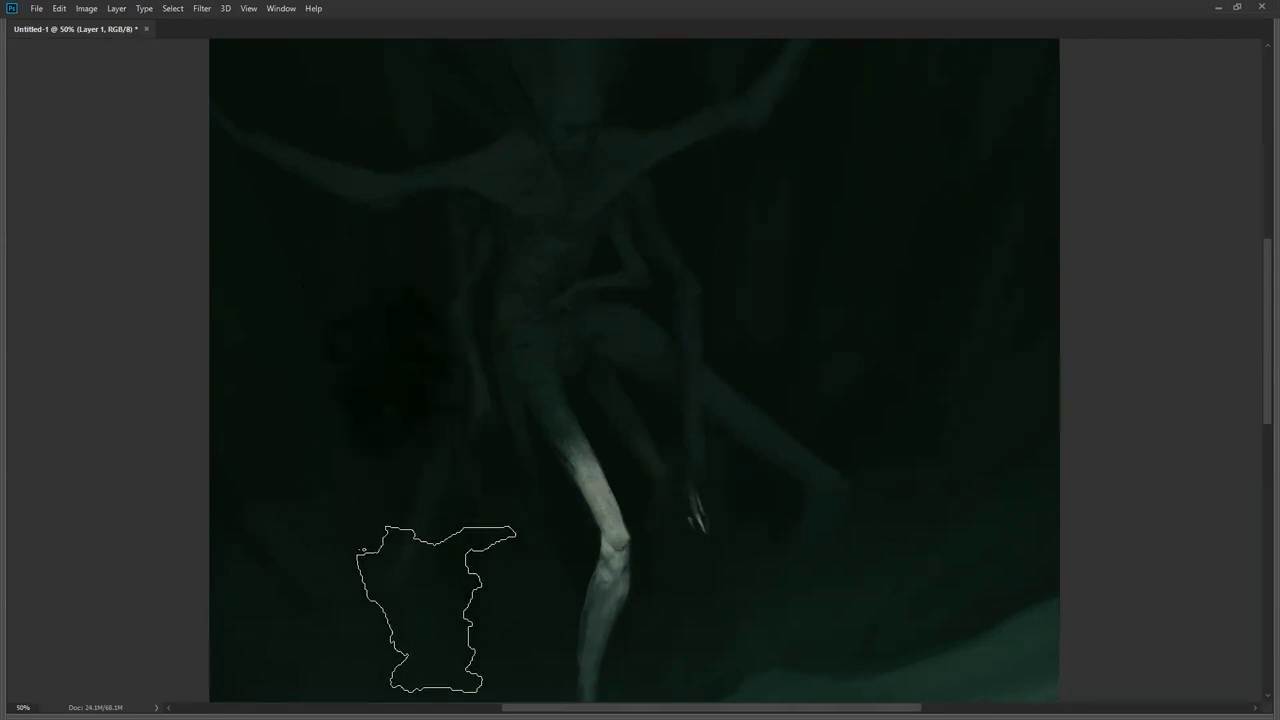
{"action": "key", "text": "ctrl+minus"}
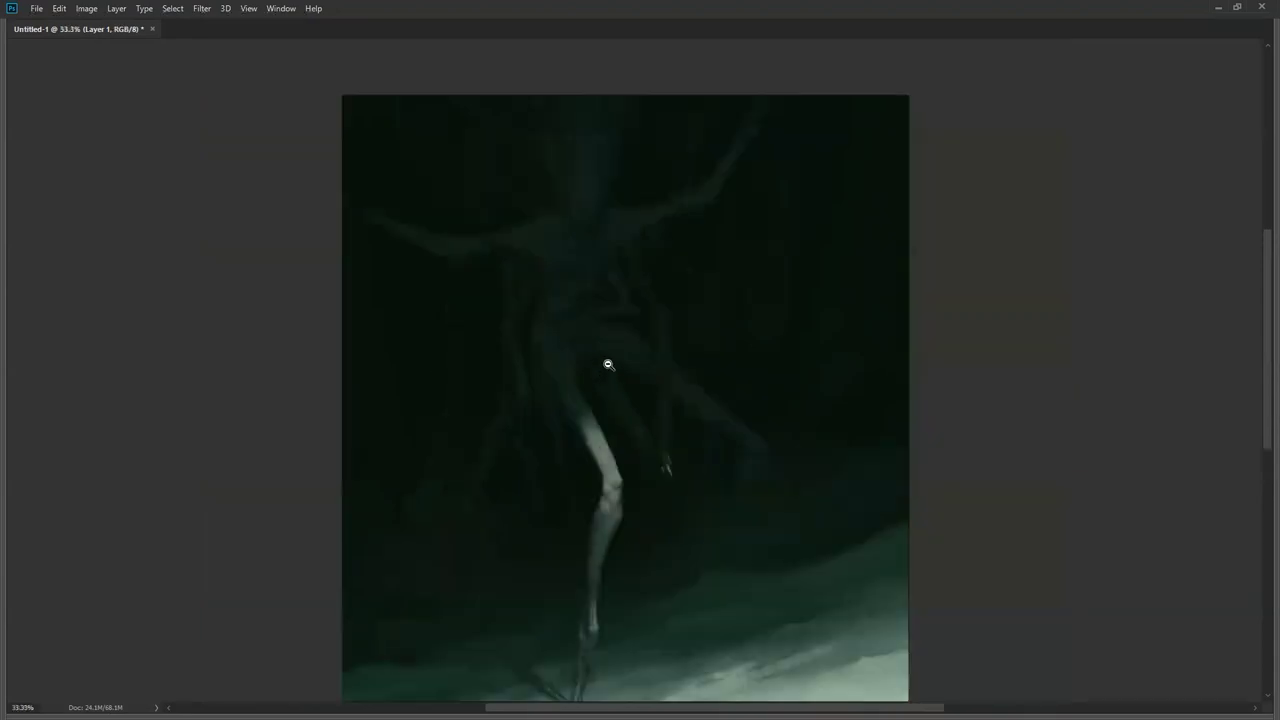
{"action": "key", "text": "bracketleft"}
{"action": "key", "text": "bracketleft"}
{"action": "key", "text": "bracketleft"}
{"action": "key", "text": "bracketleft"}
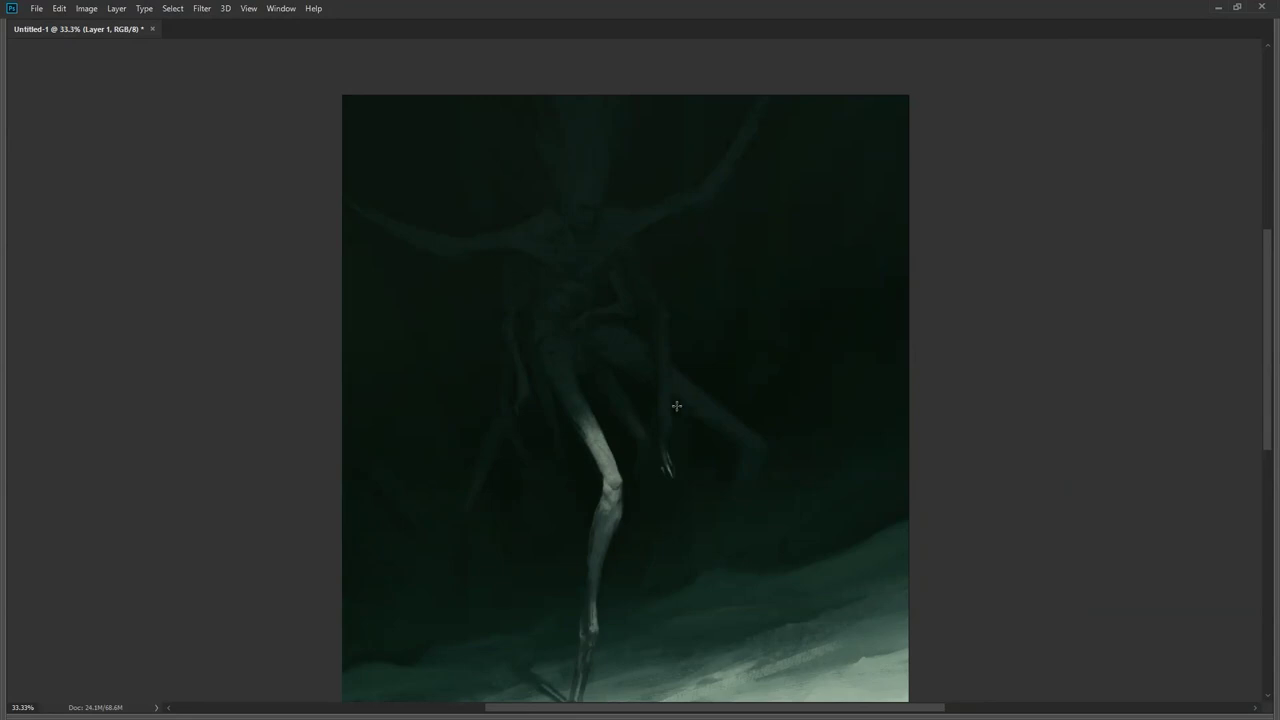
Step: Switch to a round brush from the STANDARD set and sweep soft shading across the sloping ground
{"action": "left_click_drag", "start_coordinate": [656, 430], "coordinate": [620, 204]}
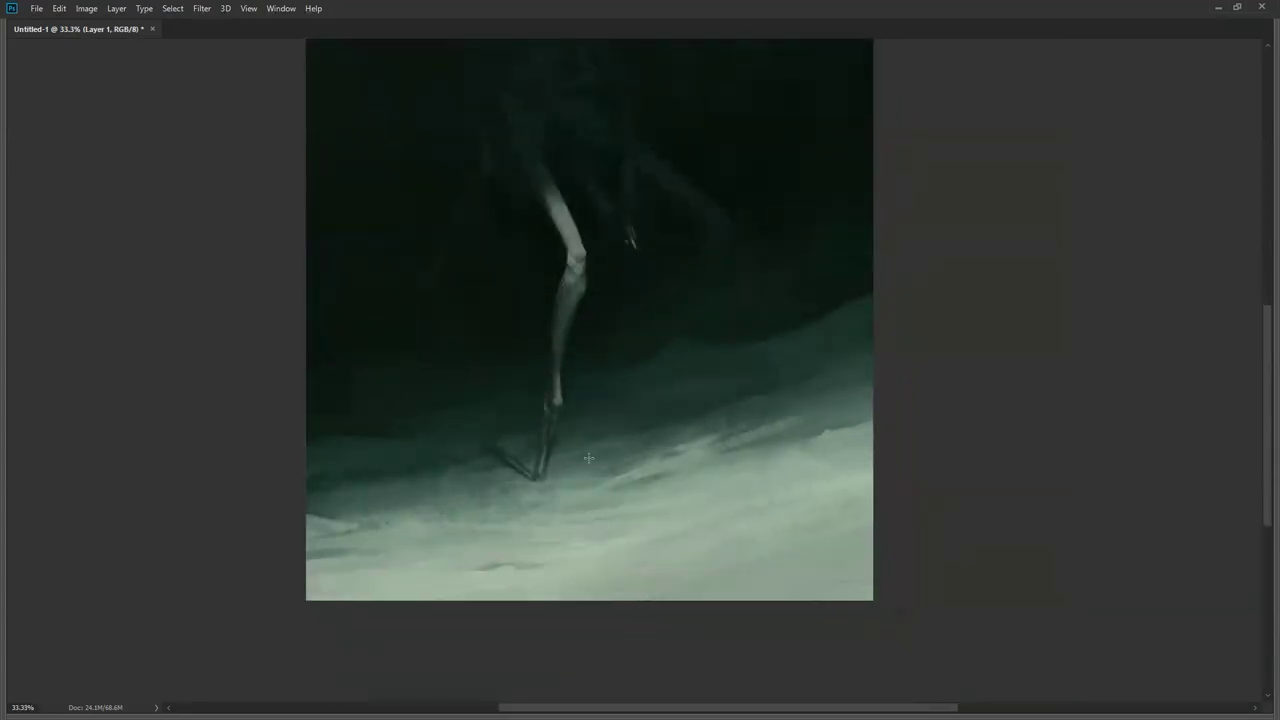
{"action": "key", "text": "b"}
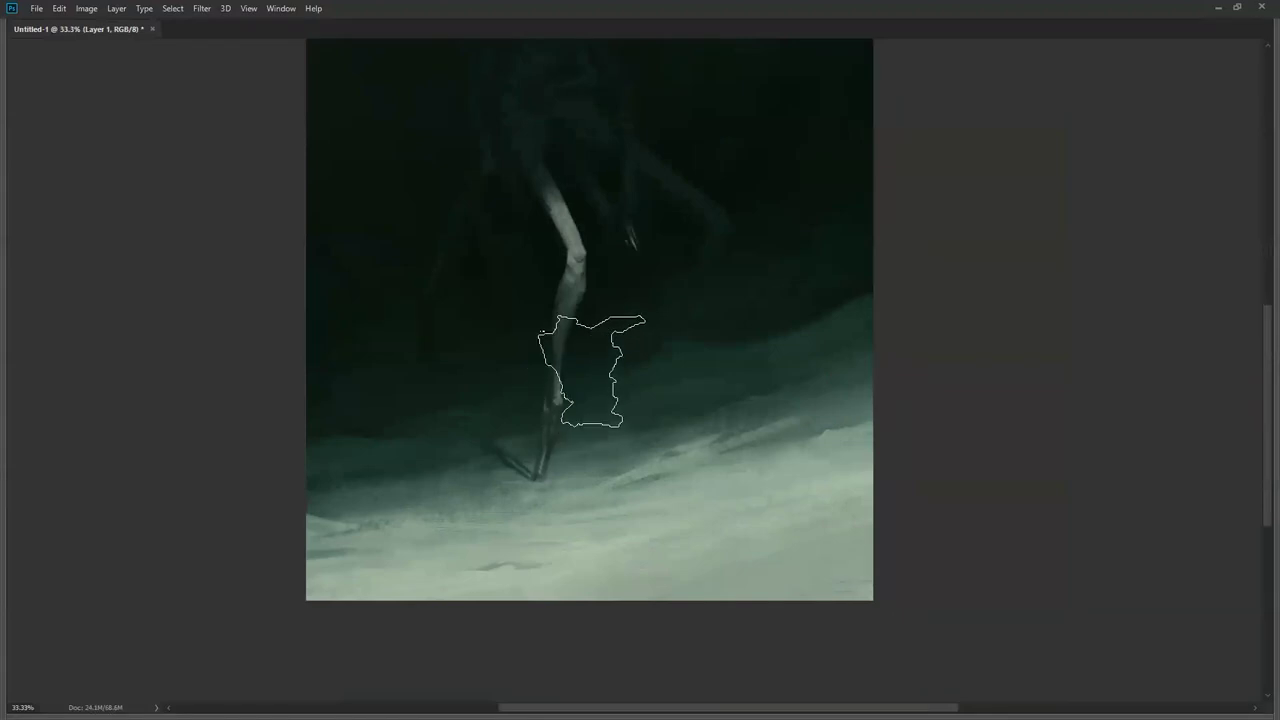
{"action": "right_click", "coordinate": [675, 389]}
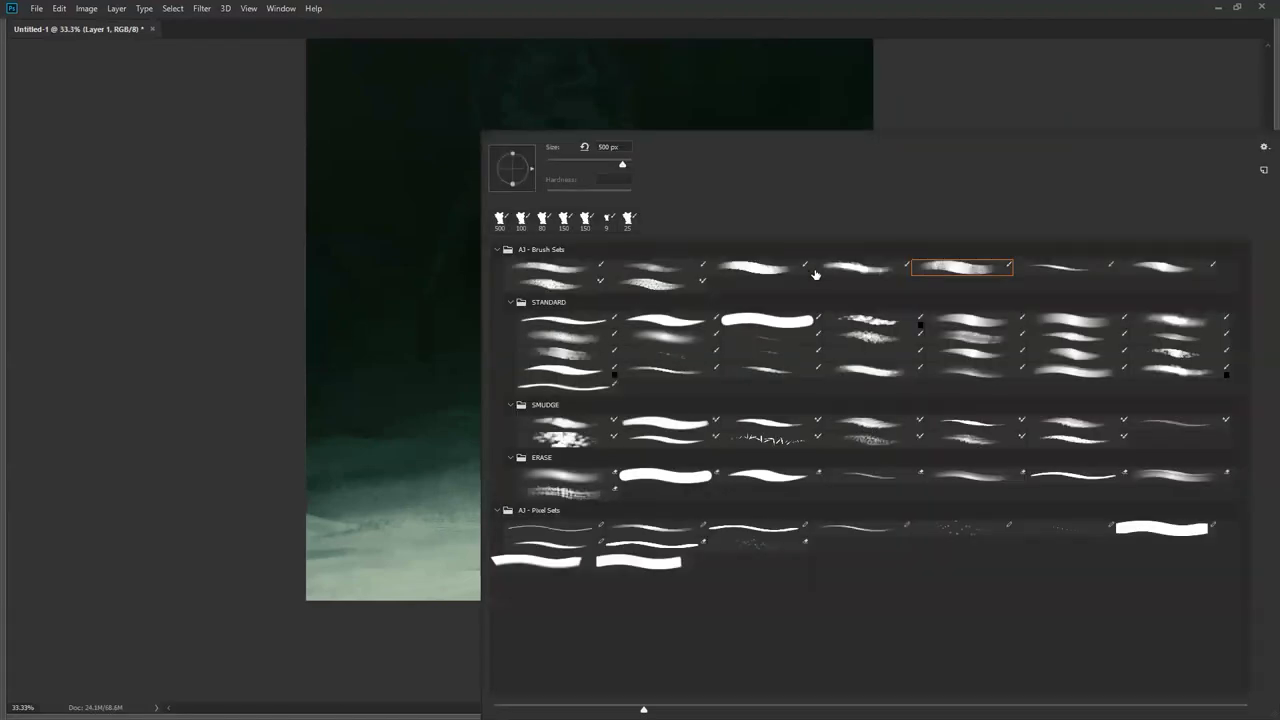
{"action": "left_click", "coordinate": [1192, 323]}
{"action": "left_click", "coordinate": [91, 493]}
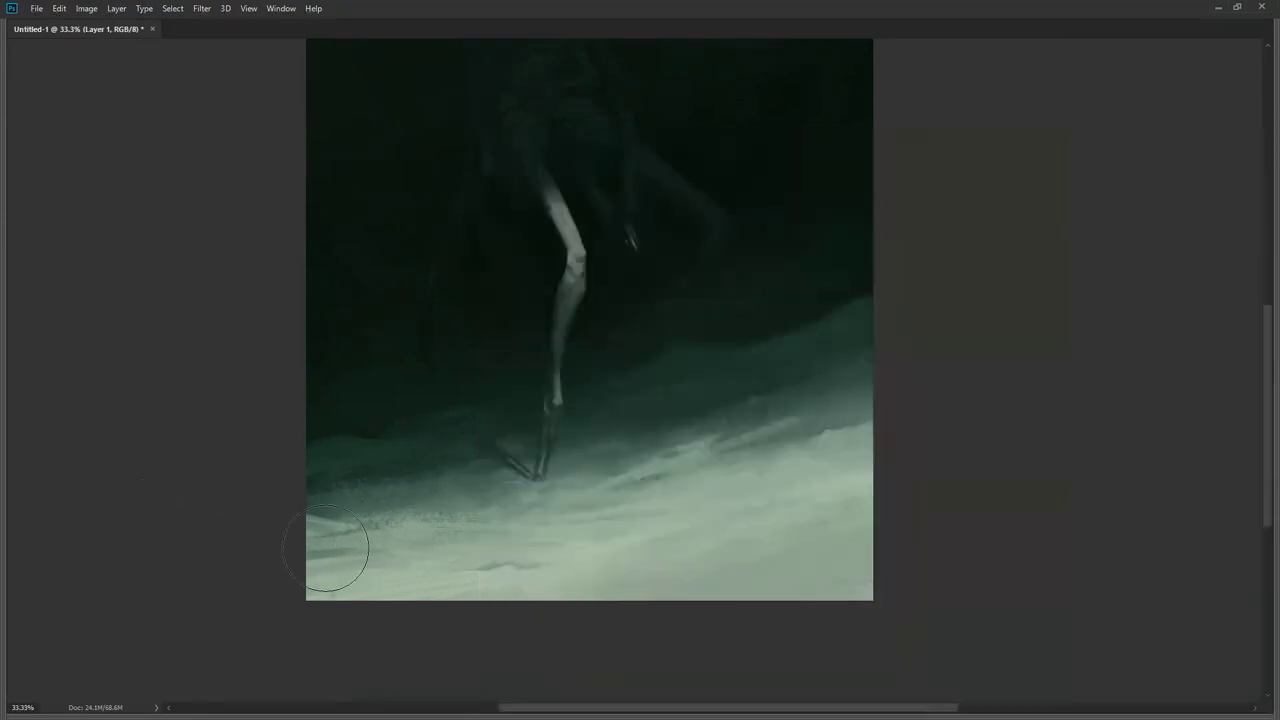
{"action": "left_click_drag", "start_coordinate": [386, 514], "coordinate": [968, 409]}
{"action": "key", "text": "ctrl+z"}
{"action": "left_click_drag", "start_coordinate": [286, 580], "coordinate": [953, 363]}
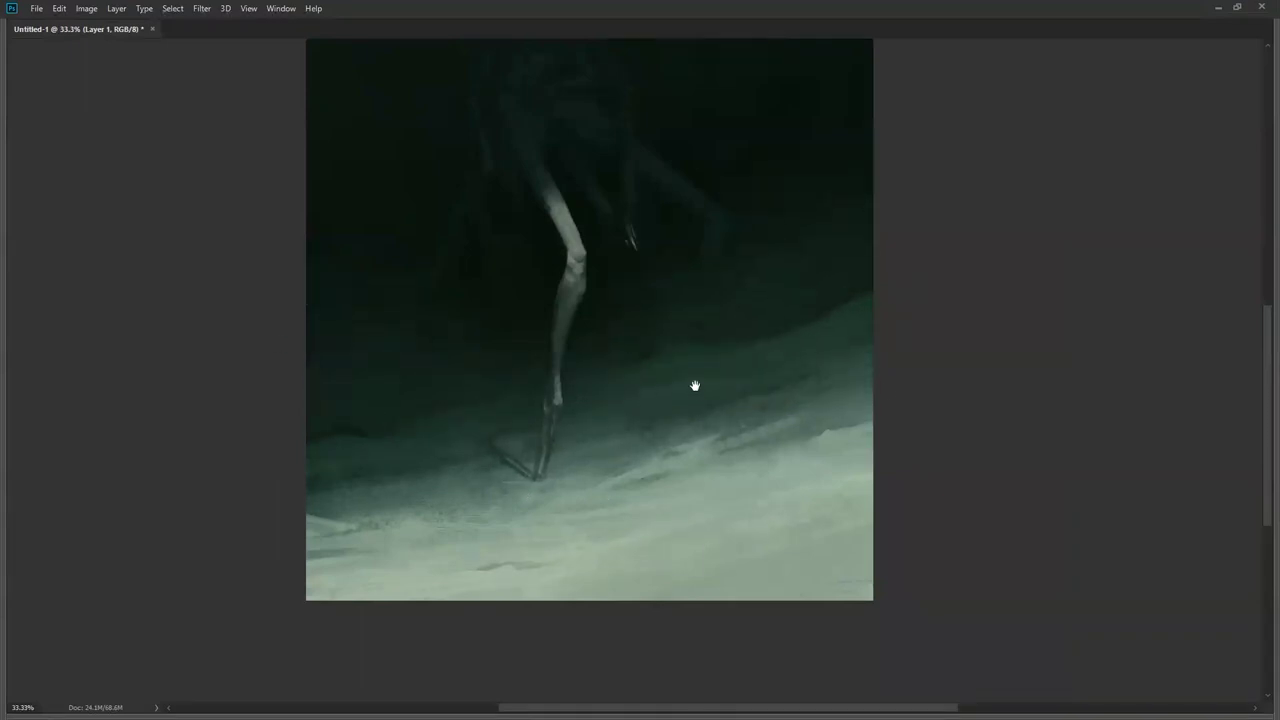
Step: Adjust the brush size and blend dark green haze into the background around the figure's legs
{"action": "left_click_drag", "start_coordinate": [525, 307], "coordinate": [588, 406]}
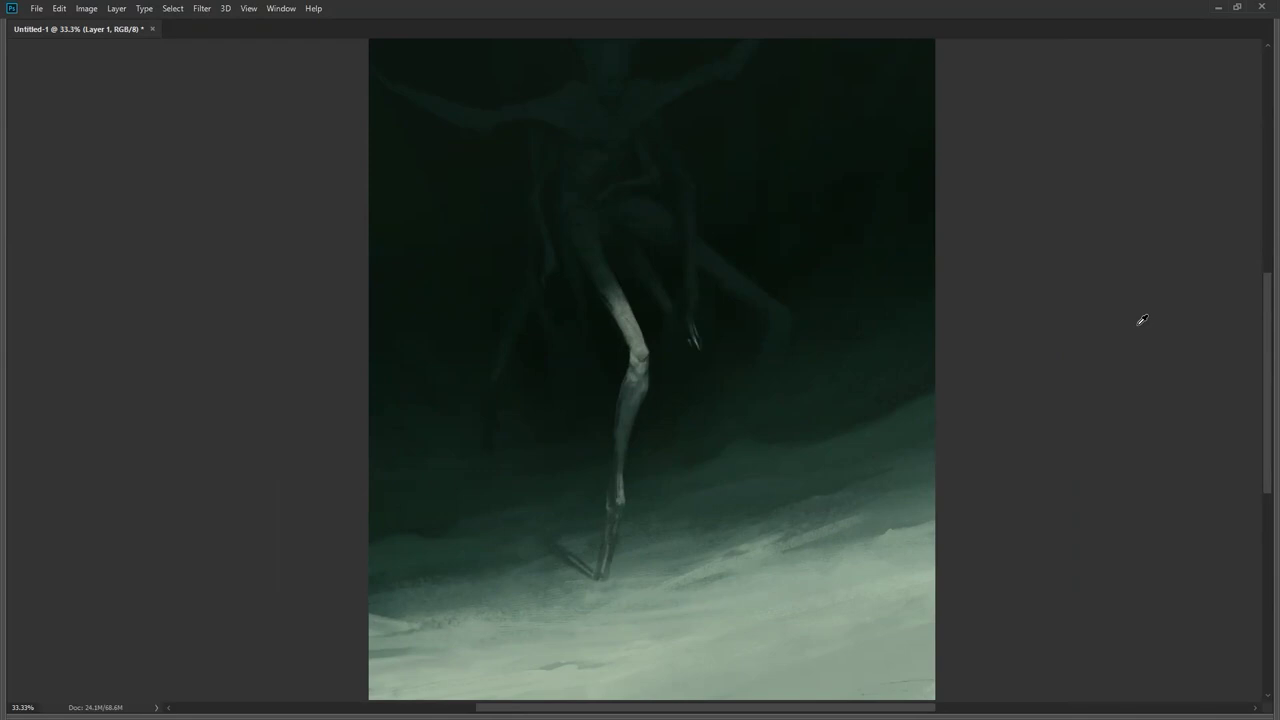
{"action": "left_click_drag", "start_coordinate": [692, 418], "coordinate": [677, 337]}
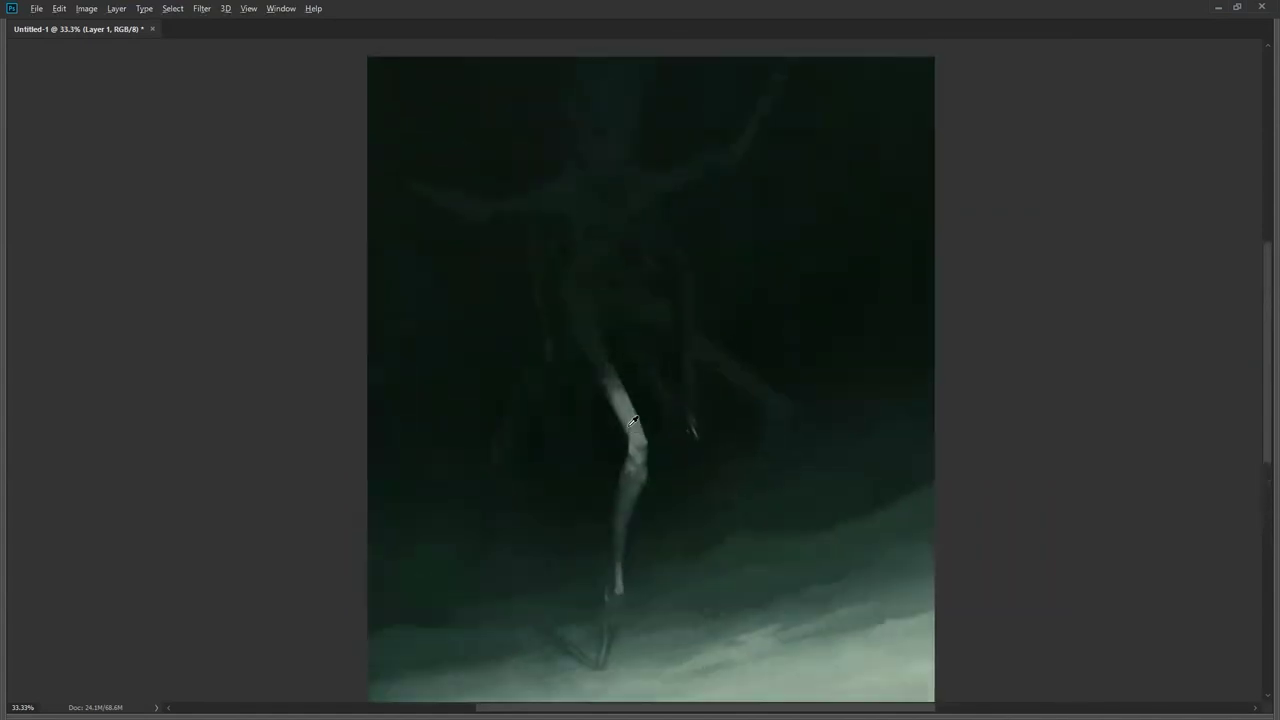
{"action": "key", "text": "bracketright"}
{"action": "key", "text": "bracketright"}
{"action": "key", "text": "bracketright"}
{"action": "key", "text": "bracketright"}
{"action": "key", "text": "bracketright"}
{"action": "key", "text": "bracketright"}
{"action": "key", "text": "bracketleft"}
{"action": "key", "text": "bracketleft"}
{"action": "key", "text": "bracketleft"}
{"action": "key", "text": "bracketright"}
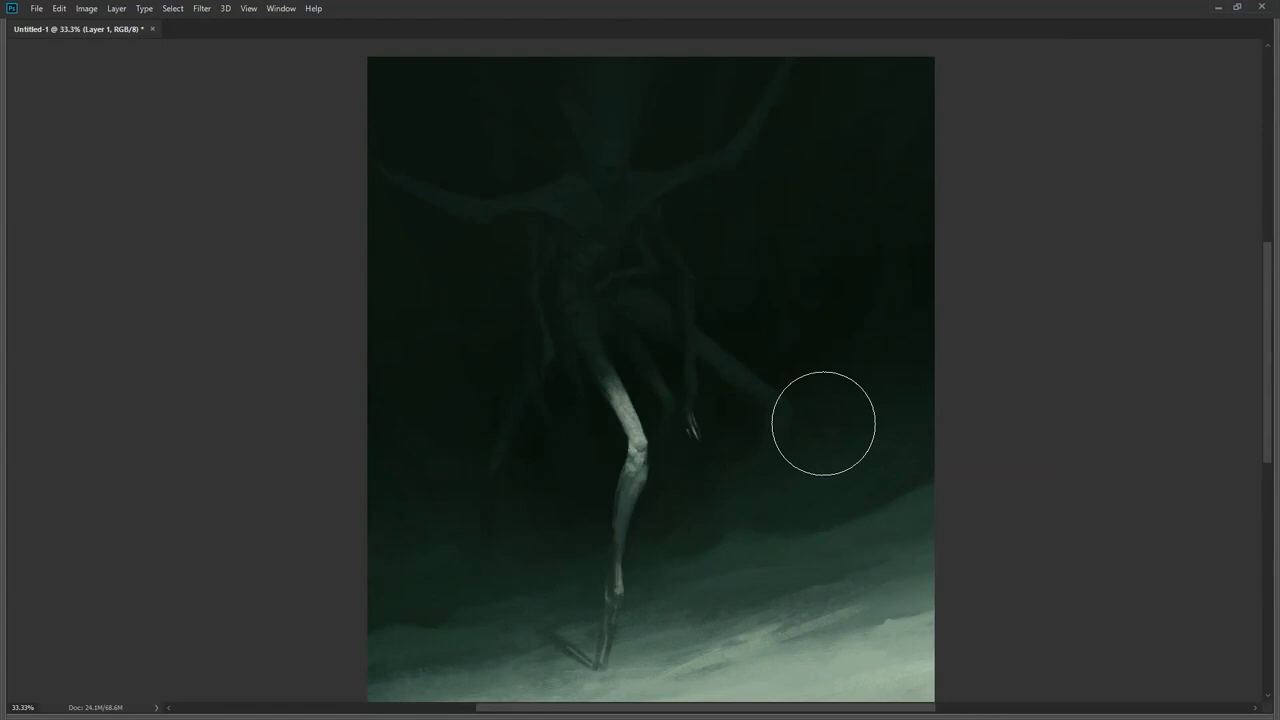
Step: Flip the canvas horizontally, change the brush preset, and use a large tip to soften the dark background around the figure
{"action": "key", "text": "ctrl+shift+h"}
{"action": "key", "text": "bracketleft"}
{"action": "key", "text": "bracketleft"}
{"action": "key", "text": "bracketleft"}
{"action": "key", "text": "bracketleft"}
{"action": "key", "text": "bracketleft"}
{"action": "key", "text": "bracketleft"}
{"action": "key", "text": "bracketleft"}
{"action": "key", "text": "bracketleft"}
{"action": "key", "text": "bracketleft"}
{"action": "key", "text": "bracketleft"}
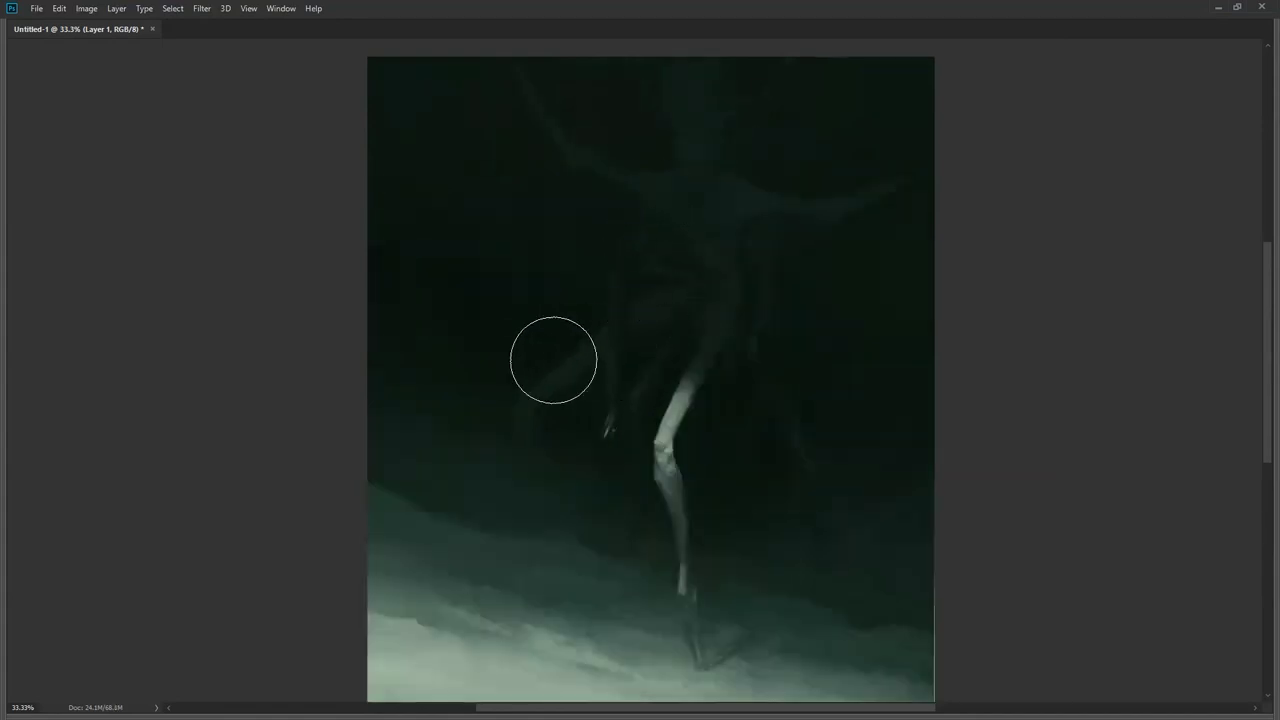
{"action": "right_click", "coordinate": [485, 373]}
{"action": "left_click", "coordinate": [697, 338]}
{"action": "left_click", "coordinate": [380, 415]}
{"action": "key", "text": "bracketright"}
{"action": "key", "text": "bracketright"}
{"action": "key", "text": "bracketright"}
{"action": "key", "text": "bracketright"}
{"action": "key", "text": "bracketright"}
{"action": "key", "text": "bracketright"}
{"action": "key", "text": "bracketright"}
{"action": "key", "text": "bracketright"}
{"action": "key", "text": "bracketright"}
{"action": "key", "text": "bracketright"}
{"action": "key", "text": "bracketright"}
{"action": "key", "text": "bracketright"}
{"action": "key", "text": "bracketright"}
{"action": "key", "text": "bracketright"}
{"action": "key", "text": "bracketright"}
{"action": "key", "text": "bracketright"}
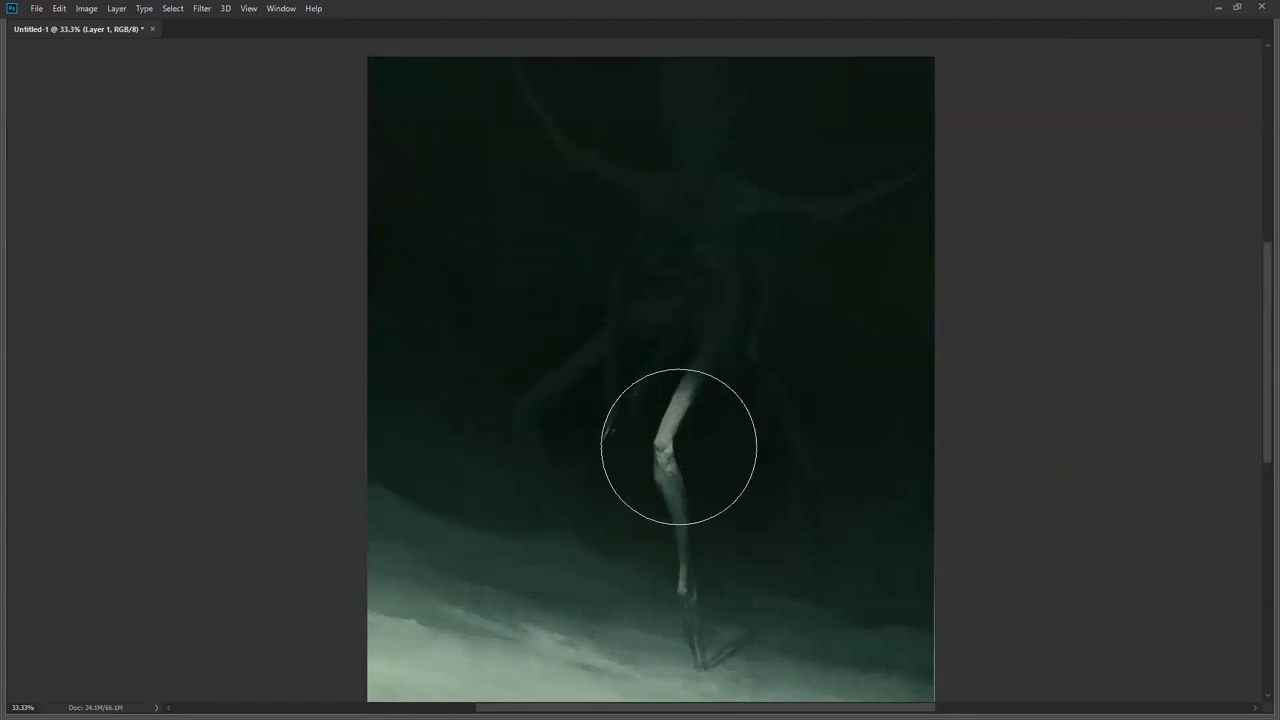
Step: Sample the standing leg's pale tone and softly brush it around the knee and upper thigh, resizing the brush as needed
{"action": "left_click", "coordinate": [669, 435], "text": "alt"}
{"action": "key", "text": "bracketleft"}
{"action": "key", "text": "bracketleft"}
{"action": "key", "text": "bracketleft"}
{"action": "key", "text": "bracketleft"}
{"action": "key", "text": "bracketleft"}
{"action": "key", "text": "bracketleft"}
{"action": "key", "text": "bracketleft"}
{"action": "key", "text": "bracketleft"}
{"action": "key", "text": "bracketleft"}
{"action": "key", "text": "bracketleft"}
{"action": "key", "text": "bracketleft"}
{"action": "key", "text": "bracketleft"}
{"action": "key", "text": "bracketleft"}
{"action": "key", "text": "bracketleft"}
{"action": "key", "text": "bracketleft"}
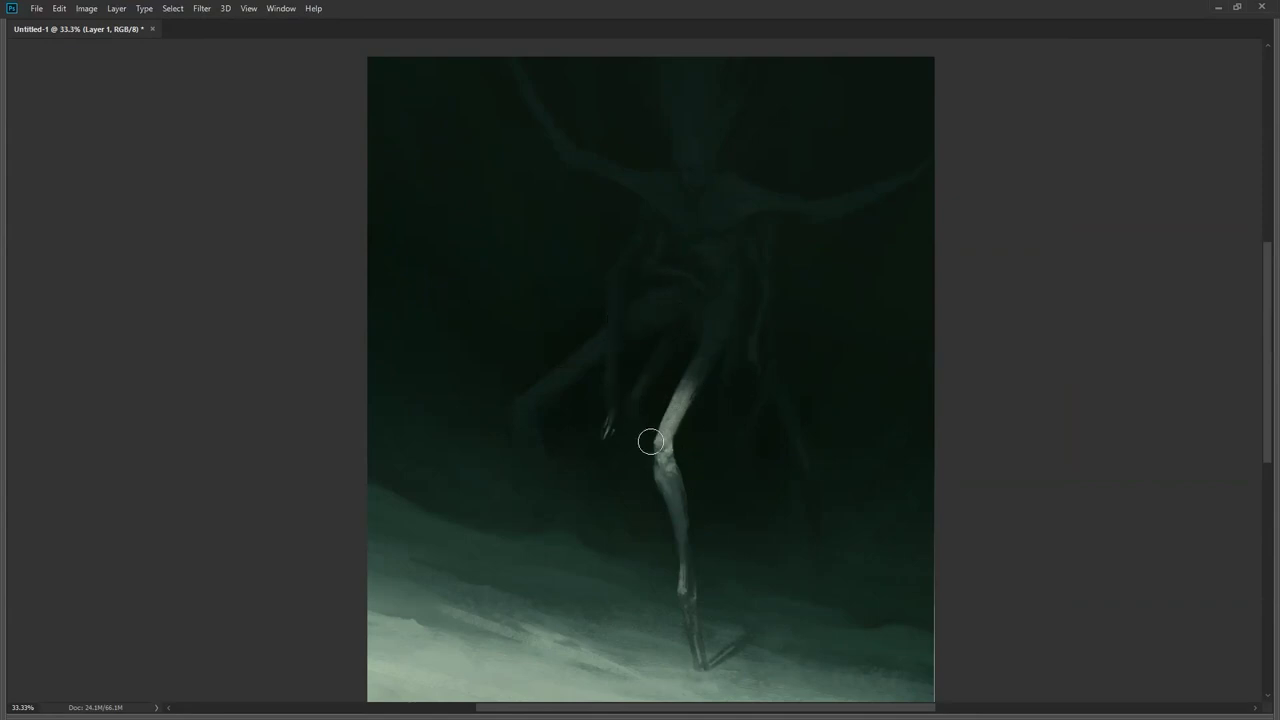
{"action": "key", "text": "bracketright"}
{"action": "key", "text": "bracketright"}
{"action": "key", "text": "bracketright"}
{"action": "key", "text": "bracketright"}
{"action": "key", "text": "bracketright"}
{"action": "key", "text": "bracketright"}
{"action": "key", "text": "bracketright"}
{"action": "key", "text": "bracketright"}
{"action": "key", "text": "bracketright"}
{"action": "key", "text": "bracketright"}
{"action": "left_click_drag", "start_coordinate": [699, 367], "coordinate": [694, 375]}
Step: Reduce the brush size and softly shade the column head and shoulders against the dark background
{"action": "key", "text": "bracketleft"}
{"action": "key", "text": "bracketleft"}
{"action": "key", "text": "bracketleft"}
{"action": "key", "text": "z"}
{"action": "left_click", "coordinate": [692, 160]}
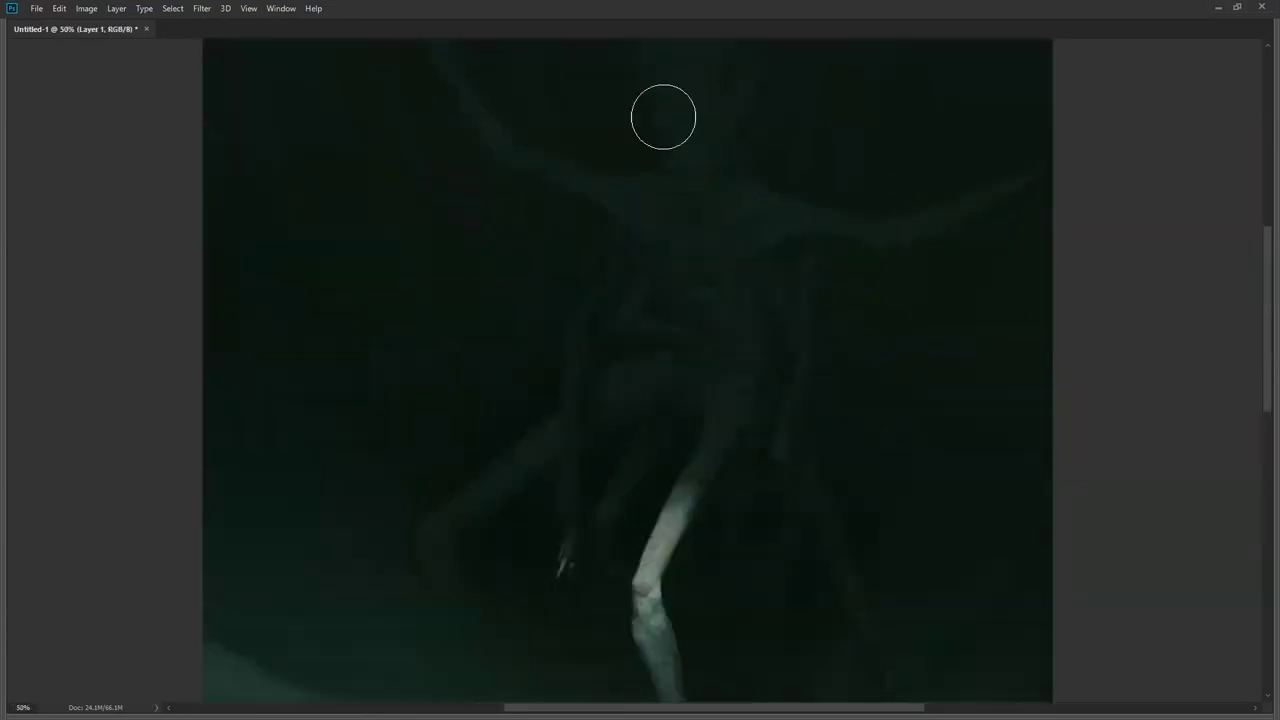
{"action": "left_click_drag", "start_coordinate": [715, 117], "coordinate": [743, 338]}
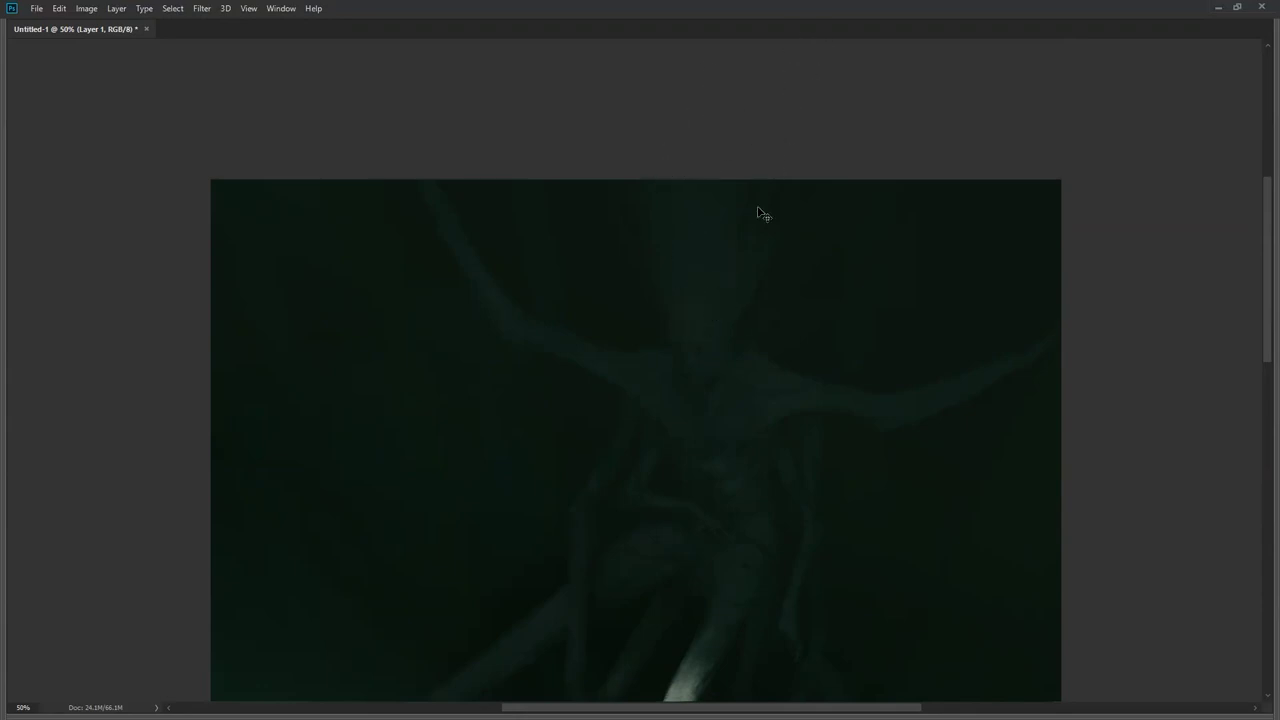
{"action": "left_click_drag", "start_coordinate": [720, 453], "coordinate": [678, 248]}
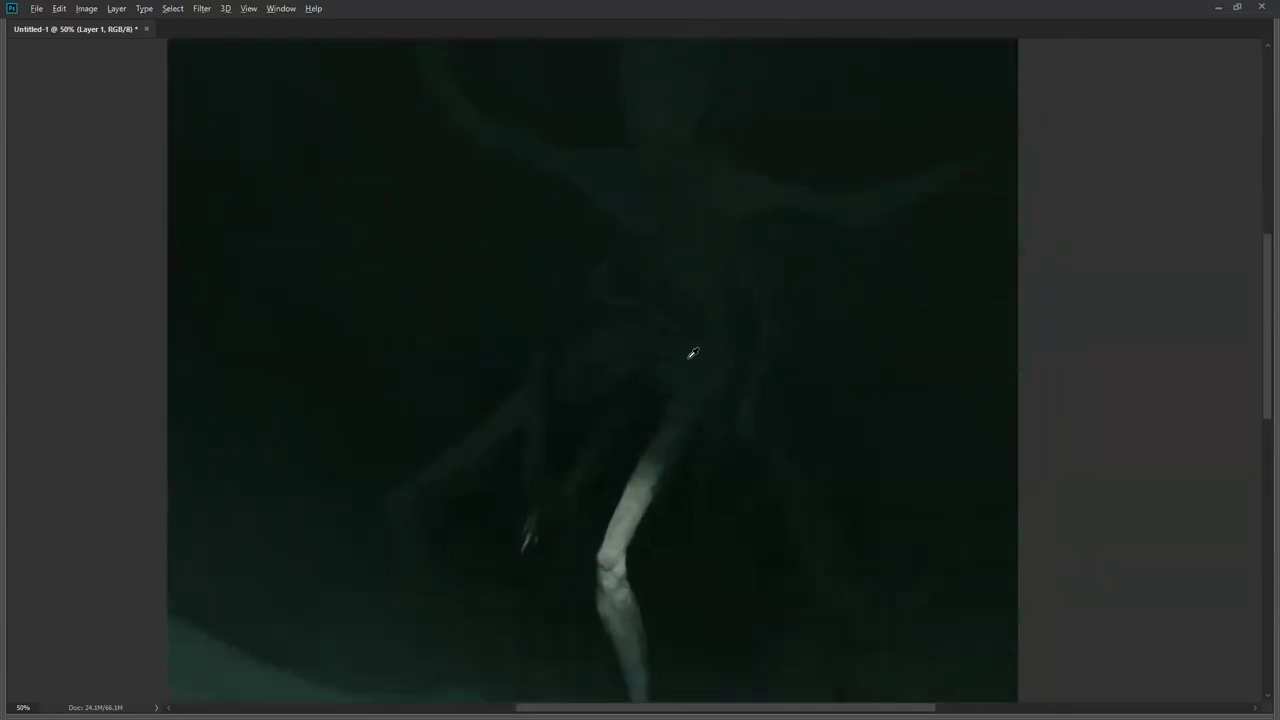
Step: Sample dark tones from the upper thigh and torso, shade the hips softly with a smaller brush, and flip the canvas horizontally
{"action": "left_click", "coordinate": [676, 418], "text": "alt"}
{"action": "left_click", "coordinate": [668, 266], "text": "alt"}
{"action": "key", "text": "bracketleft"}
{"action": "key", "text": "bracketleft"}
{"action": "key", "text": "bracketleft"}
{"action": "left_click", "coordinate": [685, 306], "text": "alt"}
{"action": "left_click", "coordinate": [685, 310], "text": "alt"}
{"action": "left_click", "coordinate": [685, 316], "text": "alt"}
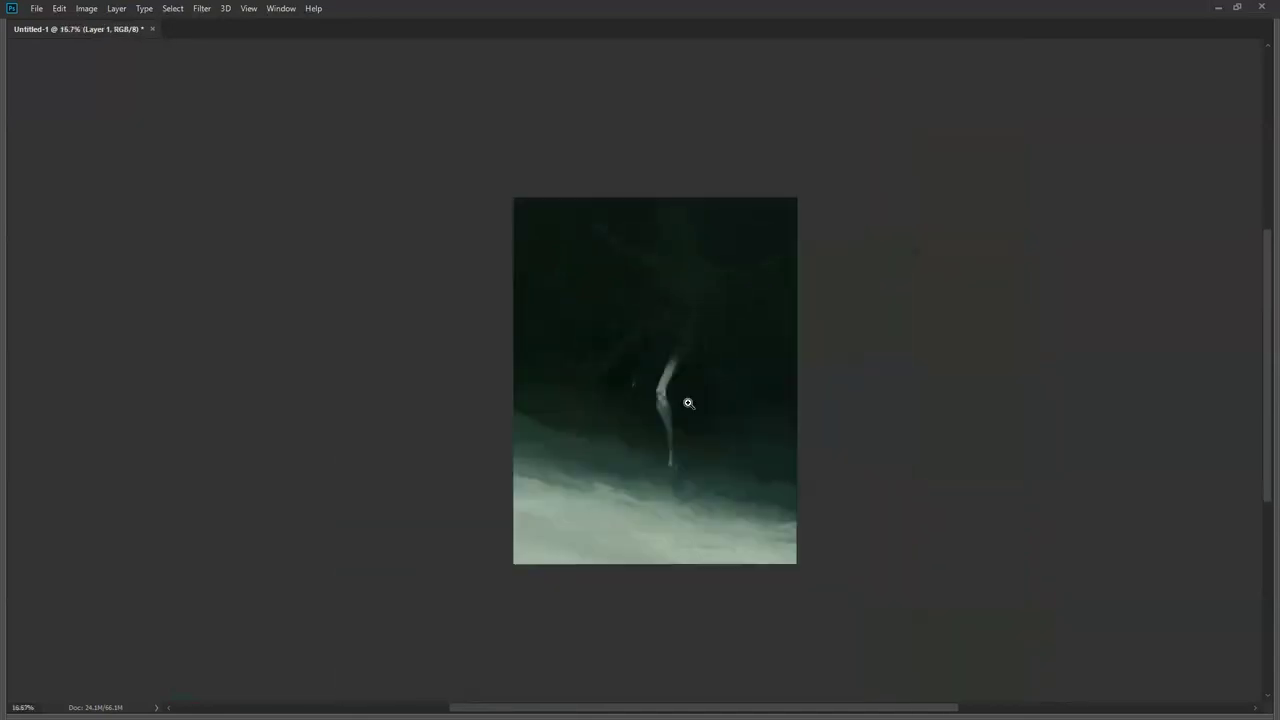
{"action": "key", "text": "ctrl+plus"}
{"action": "key", "text": "ctrl+plus"}
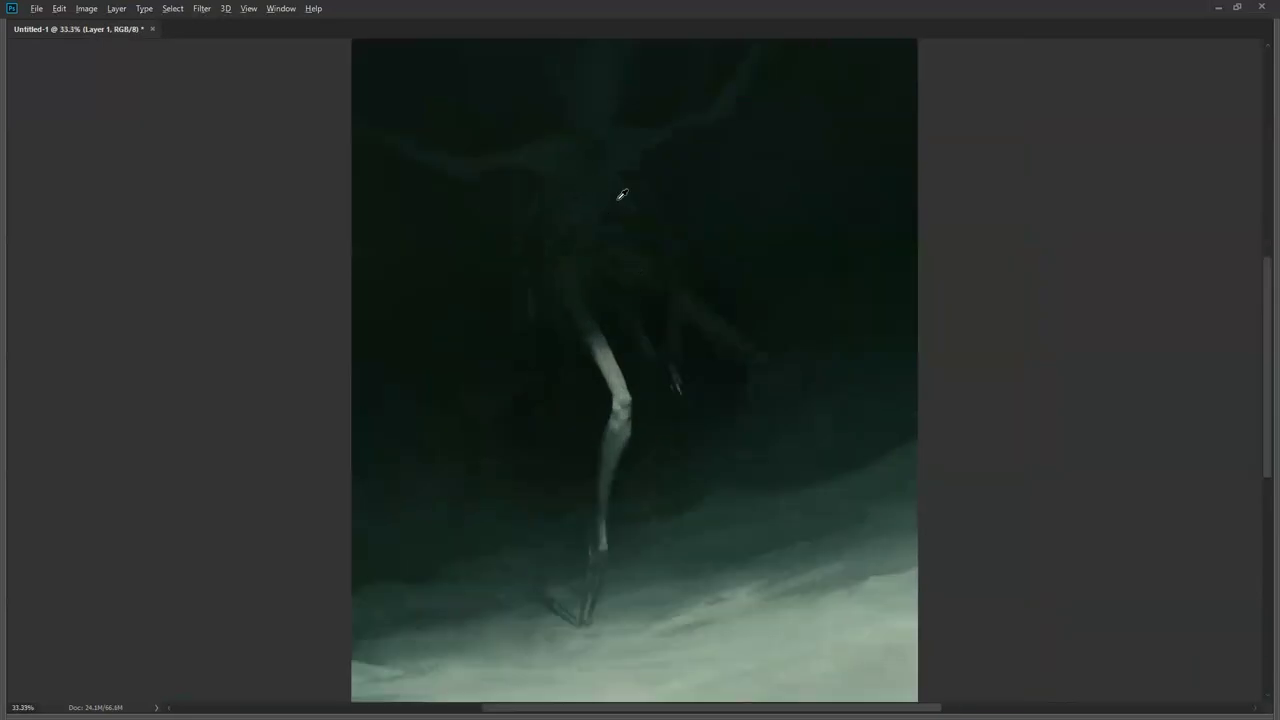
Step: Enlarge the brush, sample the dark background green, and blend it around the torso and hanging arms
{"action": "key", "text": "bracketright"}
{"action": "key", "text": "bracketright"}
{"action": "key", "text": "bracketright"}
{"action": "key", "text": "bracketright"}
{"action": "key", "text": "bracketright"}
{"action": "left_click", "coordinate": [667, 266], "text": "alt"}
{"action": "left_click", "coordinate": [667, 268], "text": "alt"}
{"action": "left_click", "coordinate": [652, 300], "text": "ctrl"}
{"action": "left_click", "coordinate": [650, 287], "text": "ctrl"}
{"action": "left_click", "coordinate": [650, 282], "text": "ctrl"}
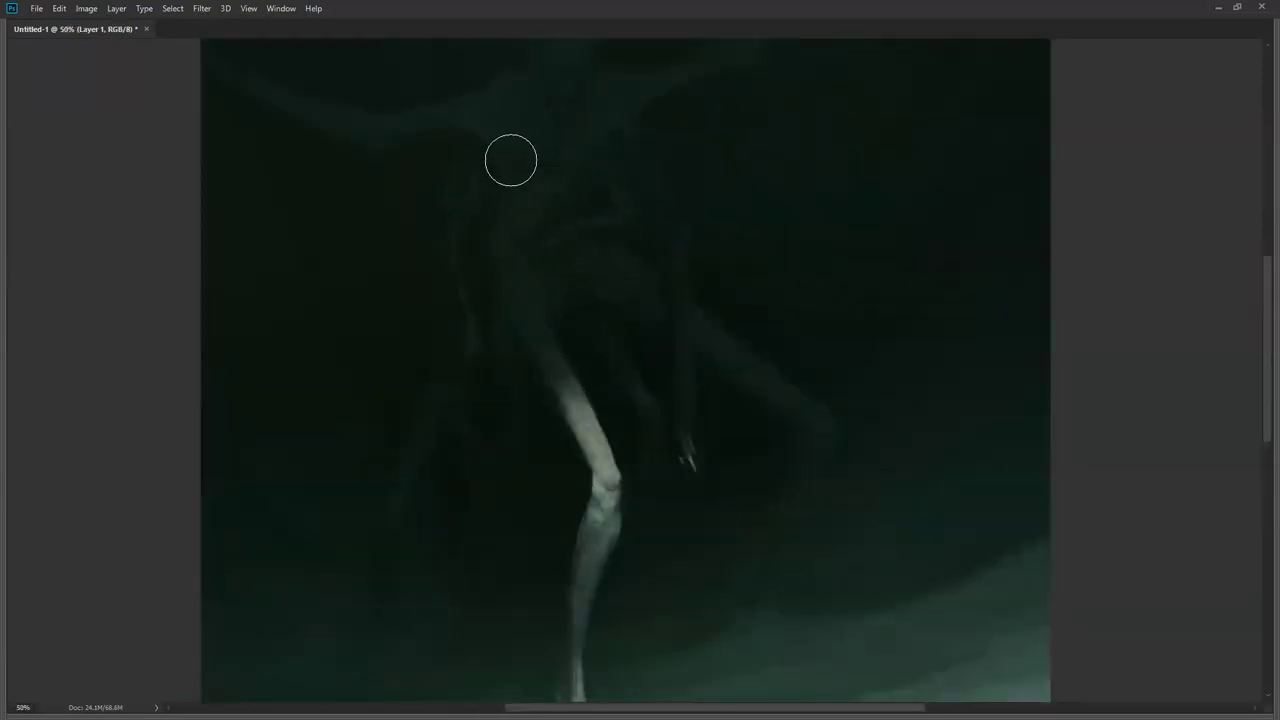
Step: Vary the brush size to soften the faint arms, hips and back leg into the darkness
{"action": "key", "text": "bracketleft"}
{"action": "key", "text": "bracketleft"}
{"action": "key", "text": "bracketleft"}
{"action": "key", "text": "bracketleft"}
{"action": "key", "text": "bracketleft"}
{"action": "key", "text": "bracketleft"}
{"action": "key", "text": "bracketleft"}
{"action": "key", "text": "bracketright"}
{"action": "key", "text": "bracketright"}
{"action": "key", "text": "bracketright"}
{"action": "key", "text": "bracketright"}
{"action": "key", "text": "bracketright"}
{"action": "key", "text": "z"}
{"action": "left_click", "coordinate": [641, 331], "text": "alt"}
{"action": "left_click", "coordinate": [631, 362], "text": "alt"}
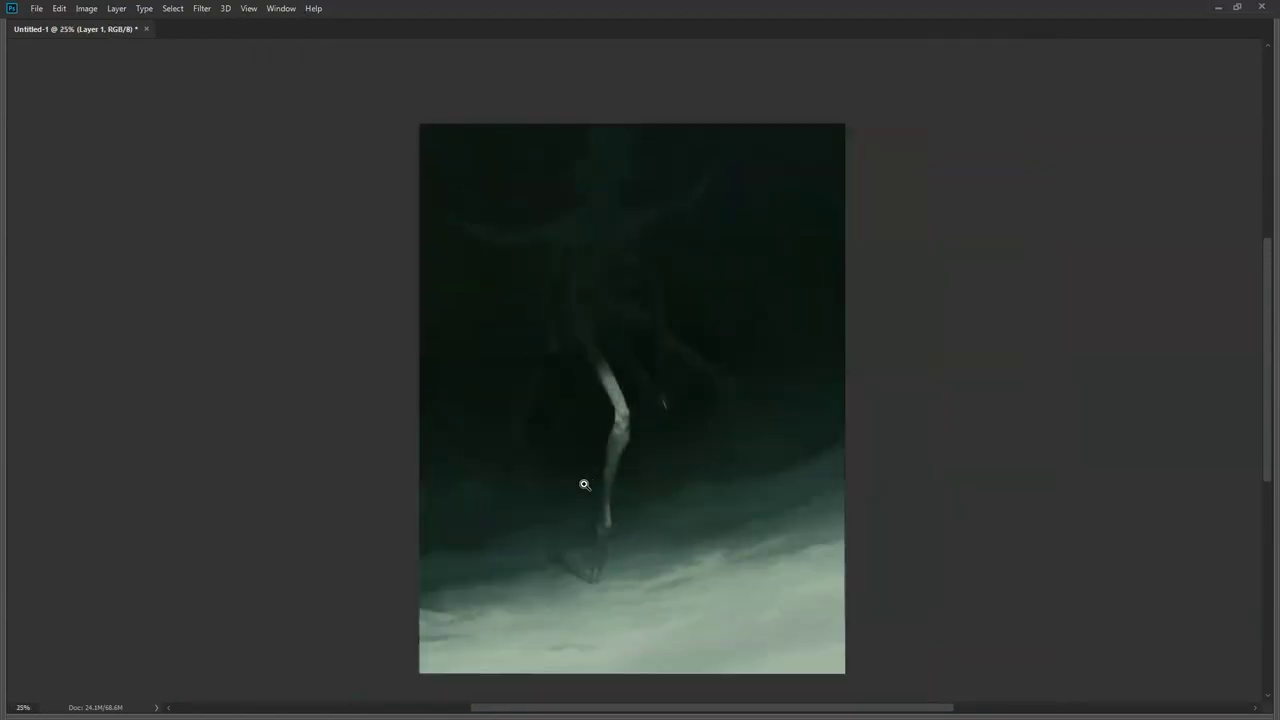
Step: Reduce the soft brush to 80 px and refine the shading around the hips and hanging arms
{"action": "left_click", "coordinate": [615, 315]}
{"action": "key", "text": "bracketleft"}
{"action": "key", "text": "bracketleft"}
{"action": "key", "text": "bracketleft"}
{"action": "key", "text": "bracketleft"}
{"action": "key", "text": "bracketleft"}
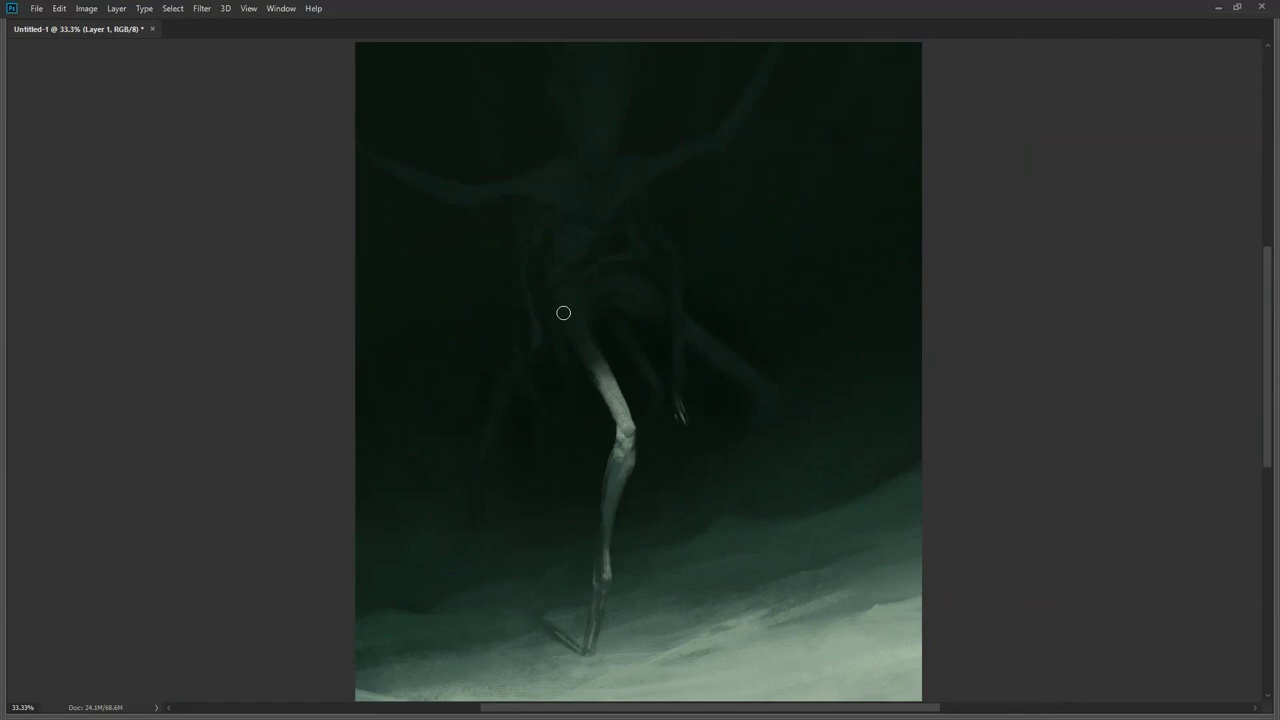
Step: Switch to the third preset in AJ - Brush Sets and add fine strokes to the head, shoulders and outstretched arms
{"action": "right_click", "coordinate": [585, 165]}
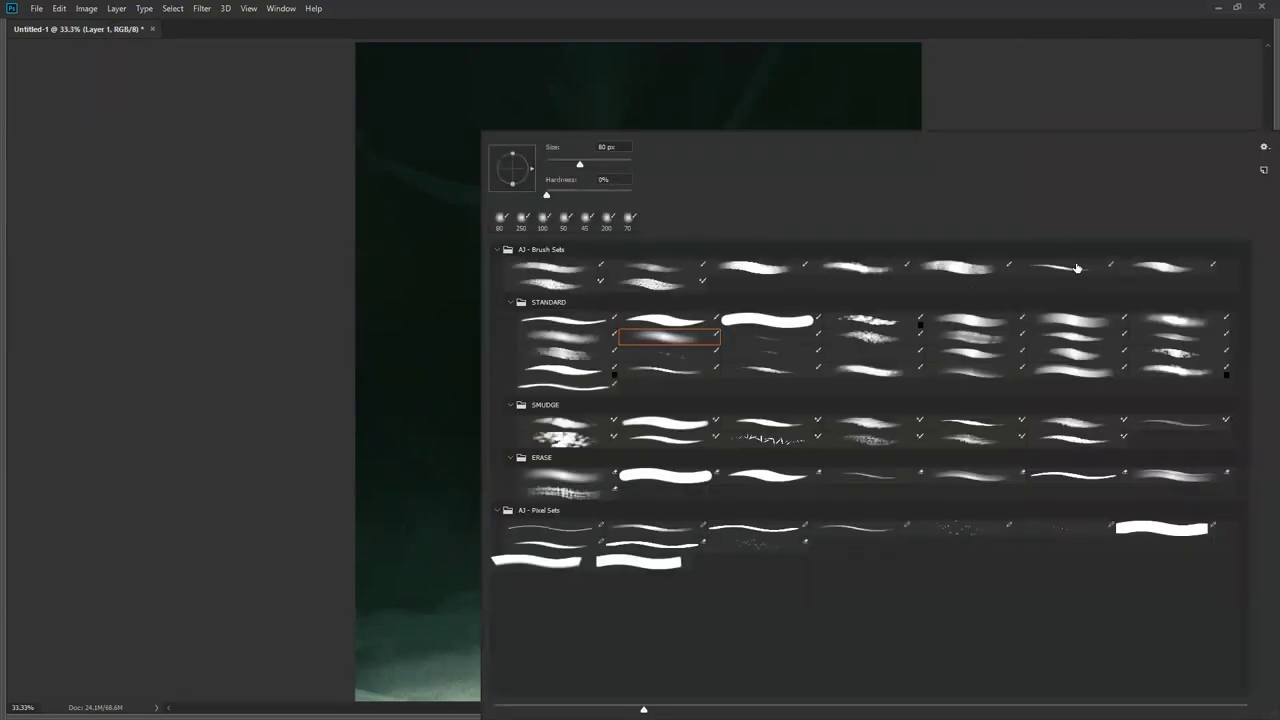
{"action": "double_click", "coordinate": [763, 270]}
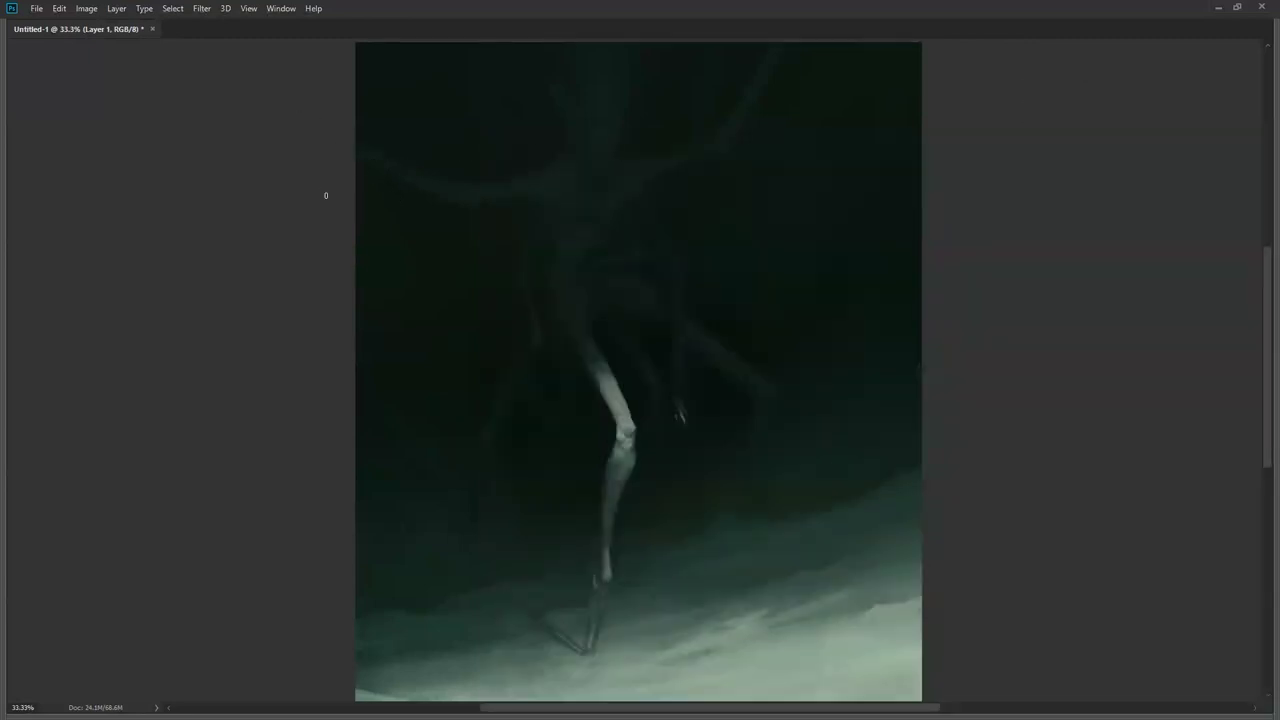
{"action": "left_click_drag", "start_coordinate": [648, 243], "coordinate": [552, 375]}
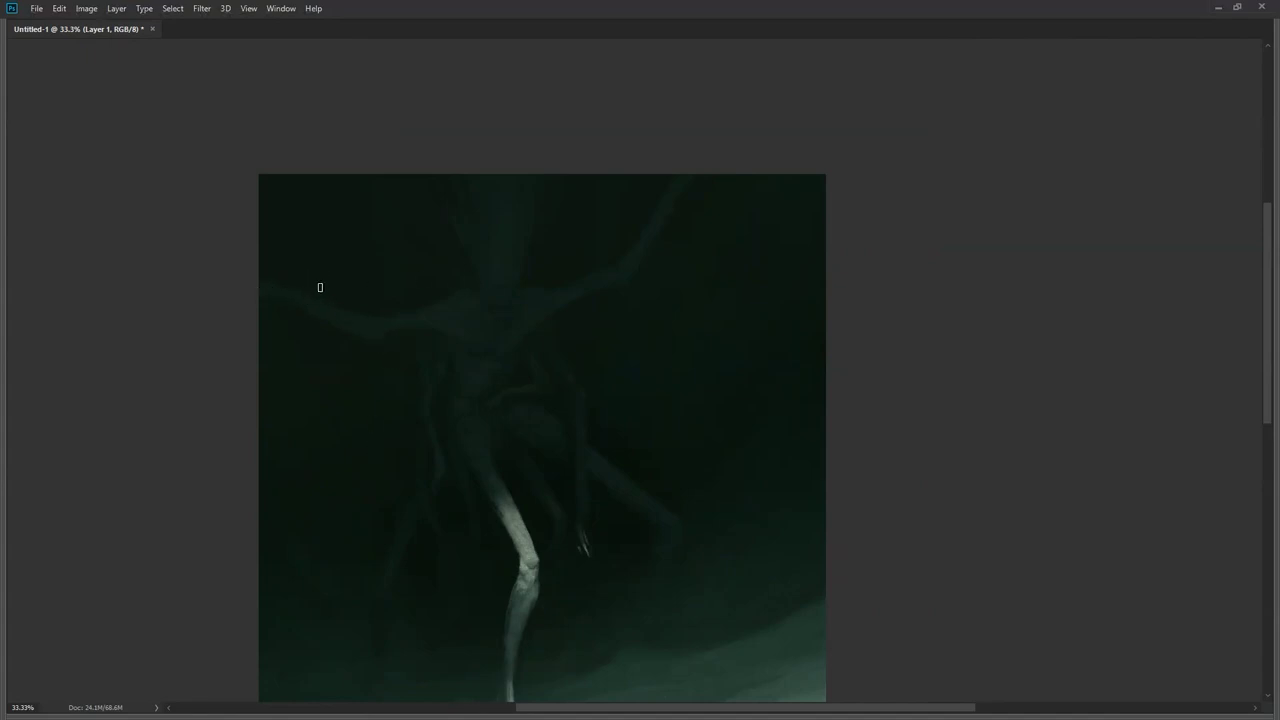
{"action": "left_click_drag", "start_coordinate": [632, 369], "coordinate": [766, 285]}
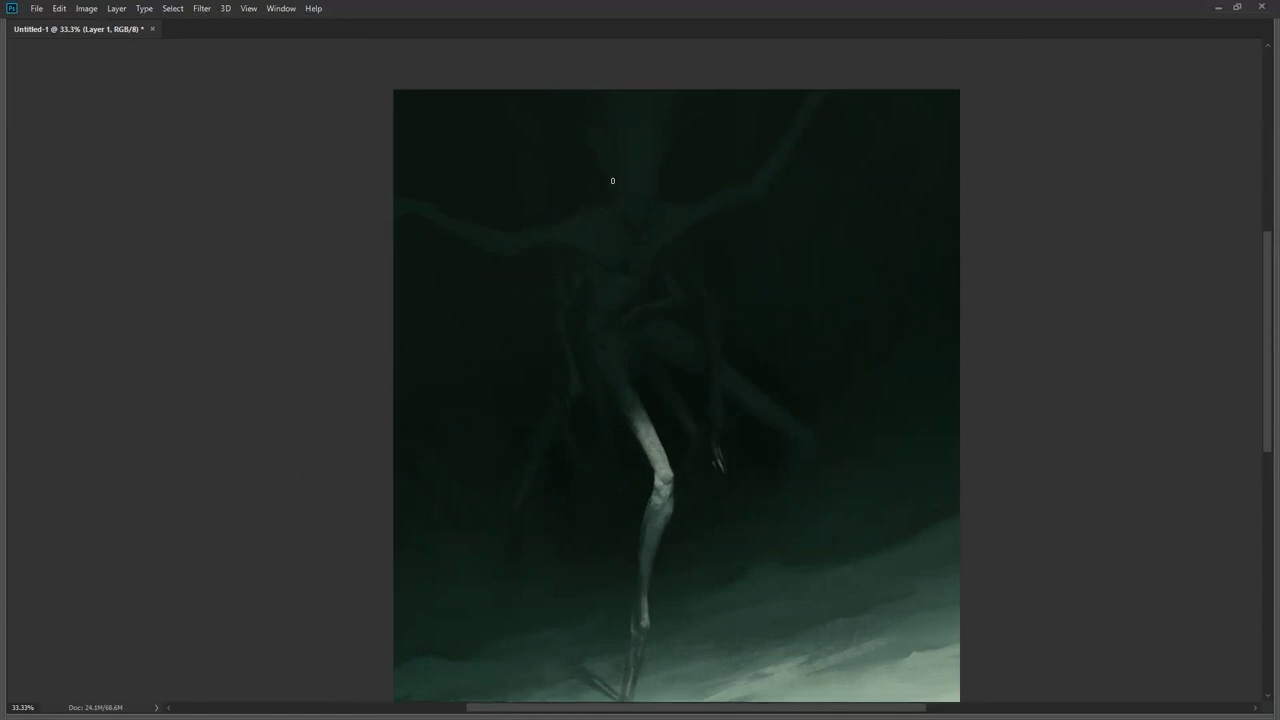
{"action": "left_click", "coordinate": [647, 315], "text": "alt"}
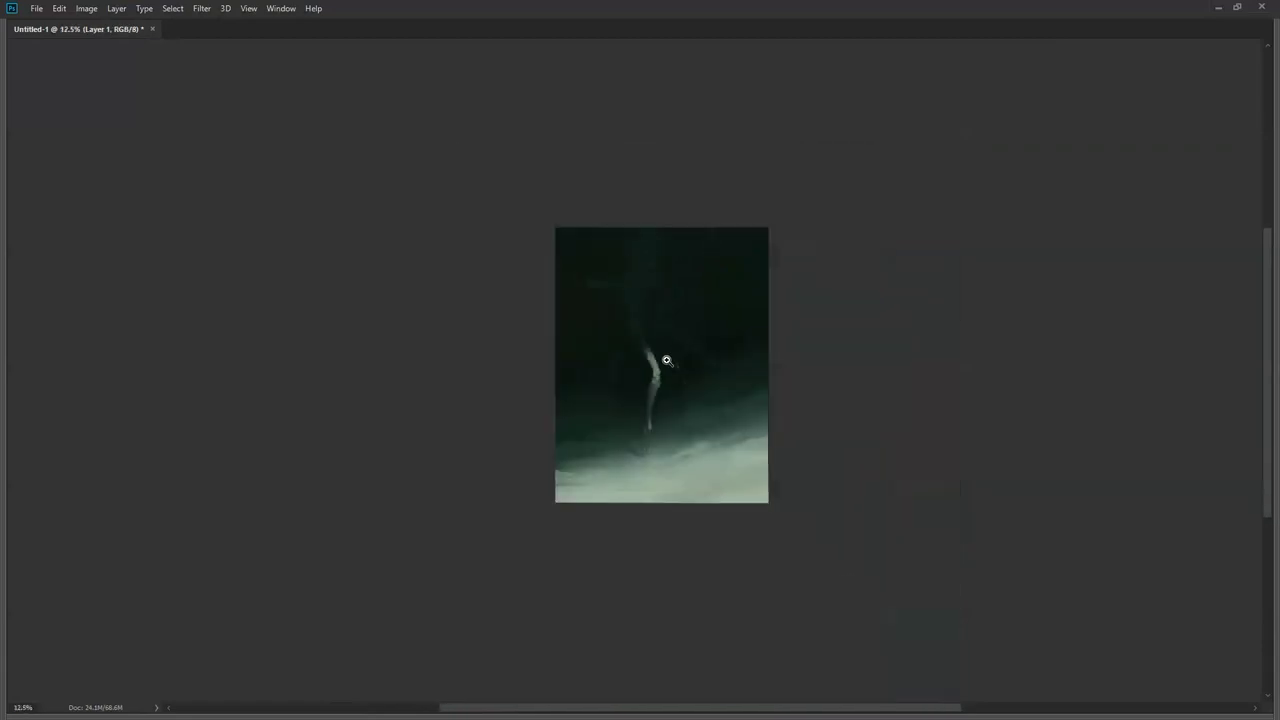
Step: Flip the canvas horizontally and detail the knee and shin of the standing leg with small textured strokes
{"action": "left_click", "coordinate": [686, 340]}
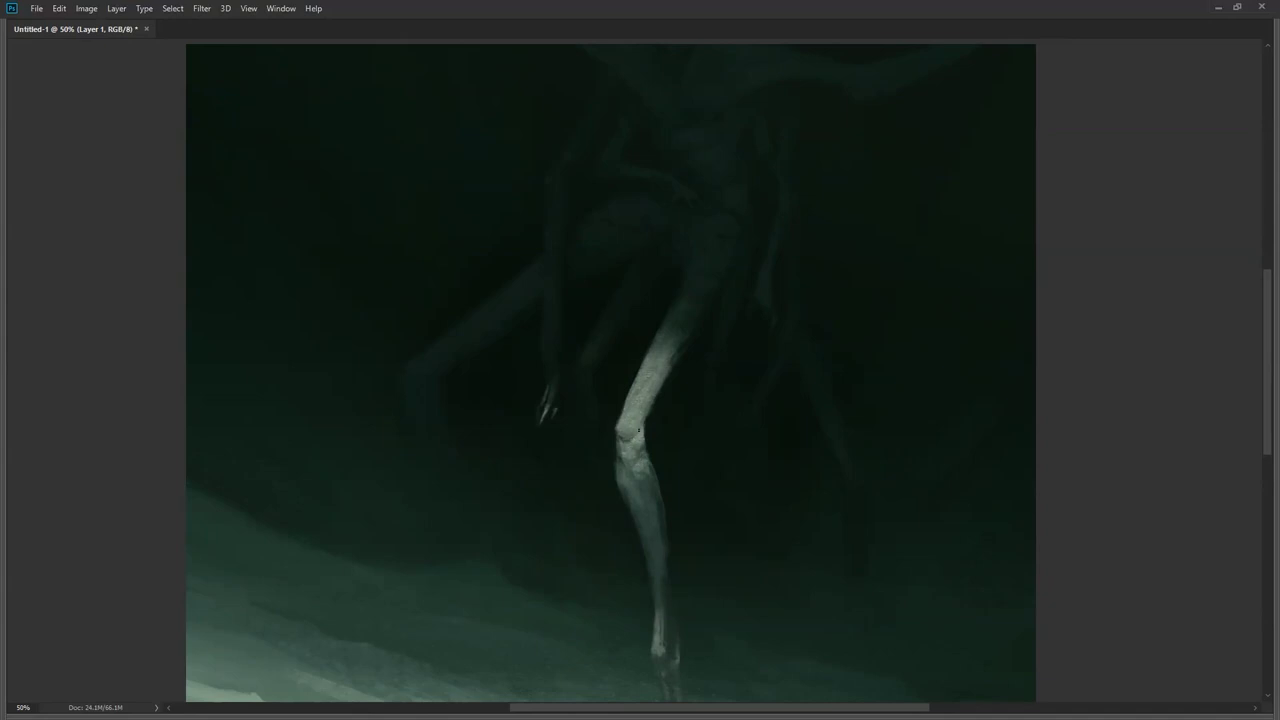
{"action": "left_click_drag", "start_coordinate": [636, 447], "coordinate": [592, 359]}
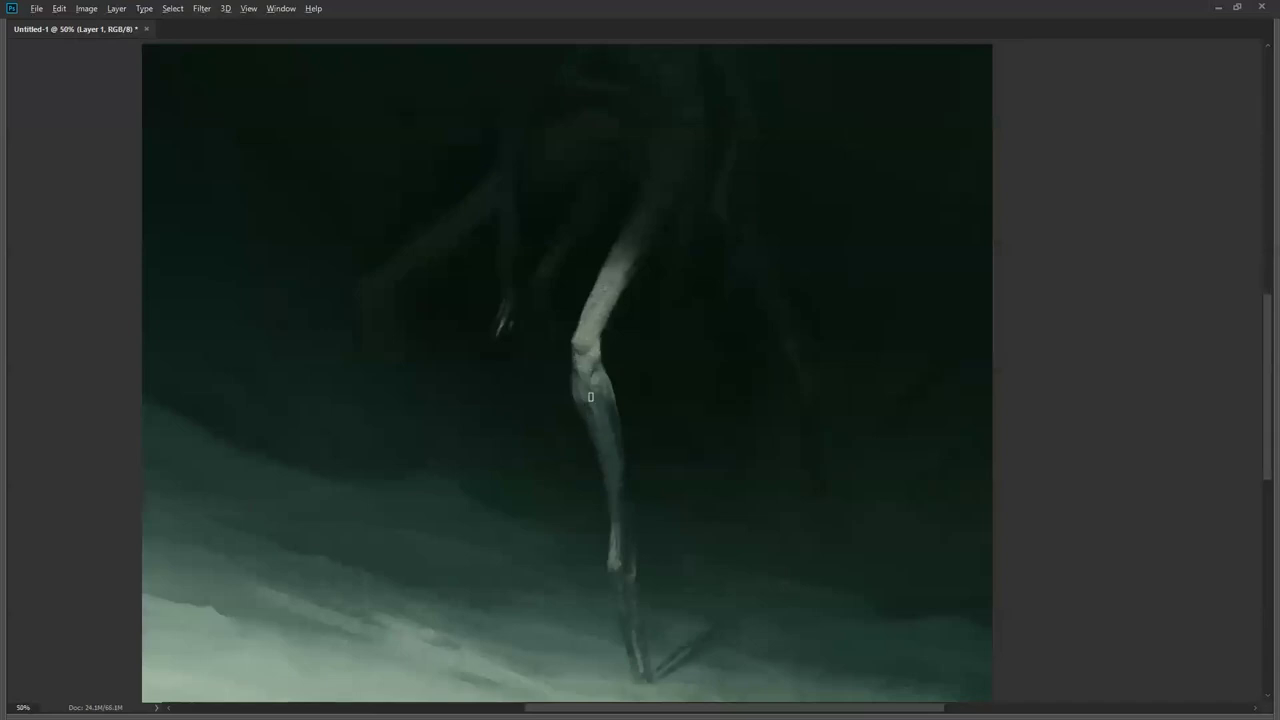
{"action": "scroll", "coordinate": [617, 487], "scroll_direction": "down", "scroll_amount": 3}
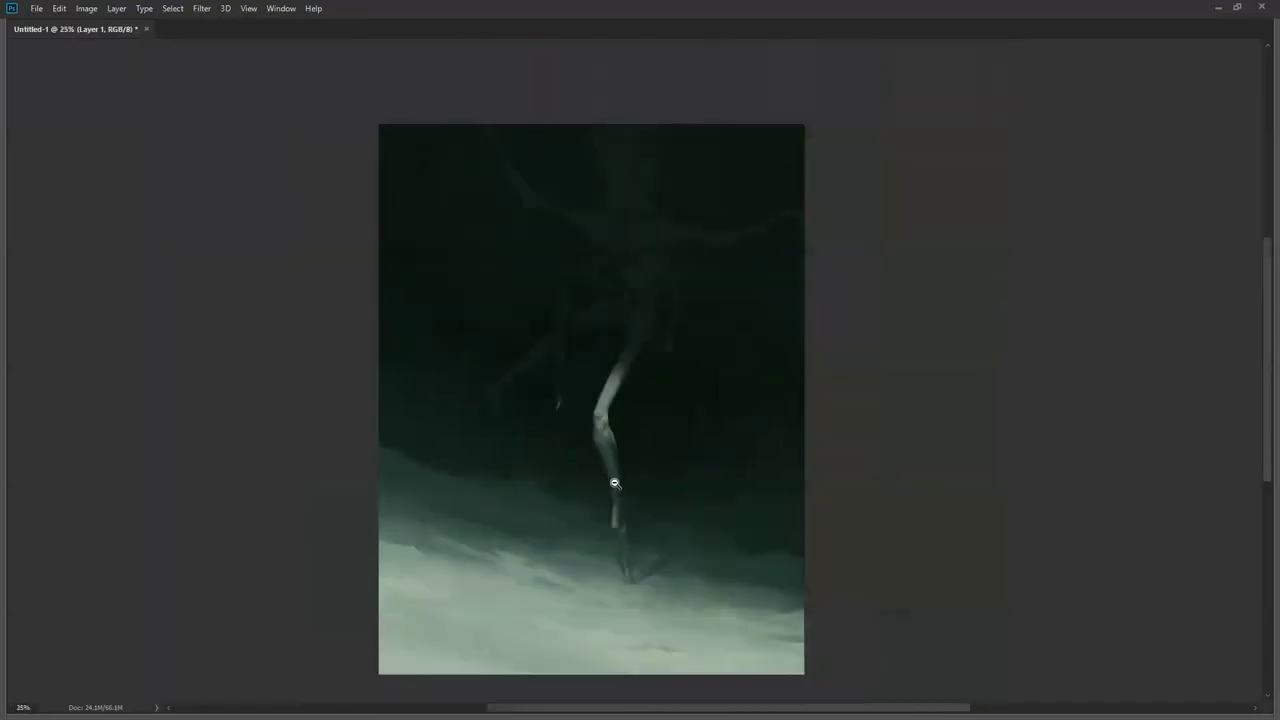
Step: Flip the canvas horizontally and check the whole figure's silhouette against the ground
{"action": "key", "text": "ctrl+shift+h"}
{"action": "key", "text": "ctrl+plus"}
{"action": "key", "text": "ctrl+plus"}
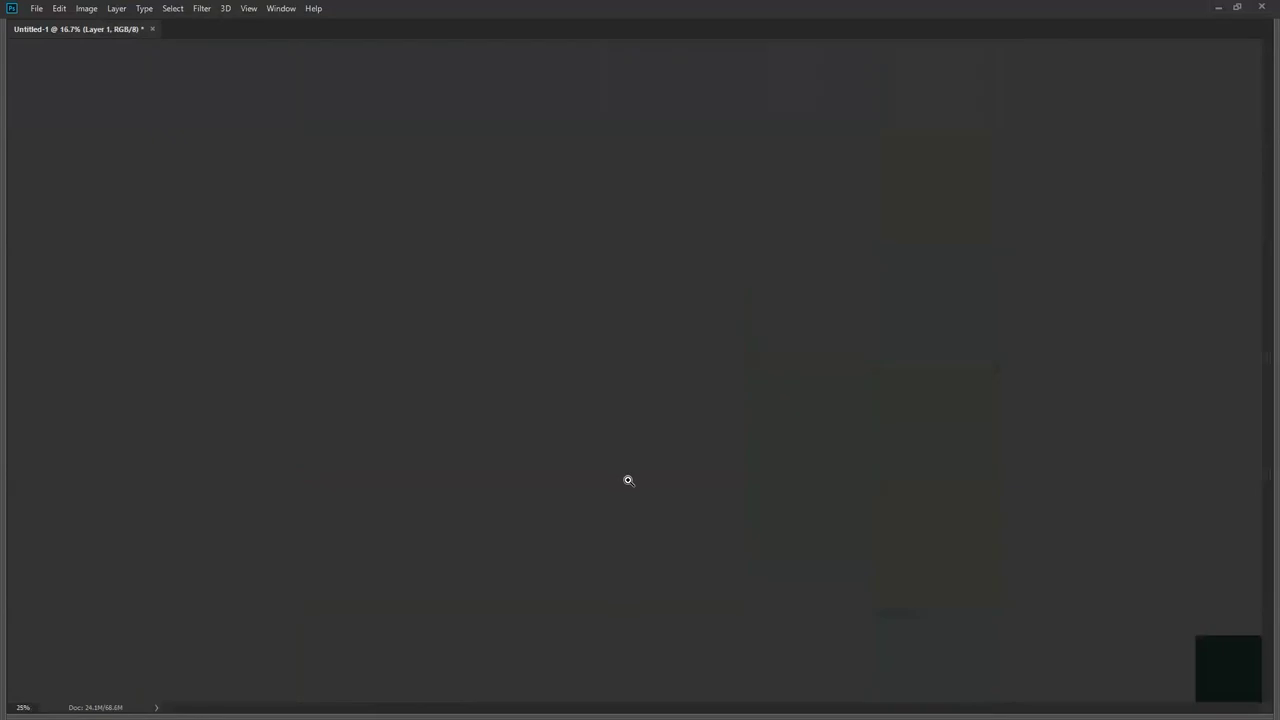
{"action": "left_click_drag", "start_coordinate": [629, 343], "coordinate": [653, 407]}
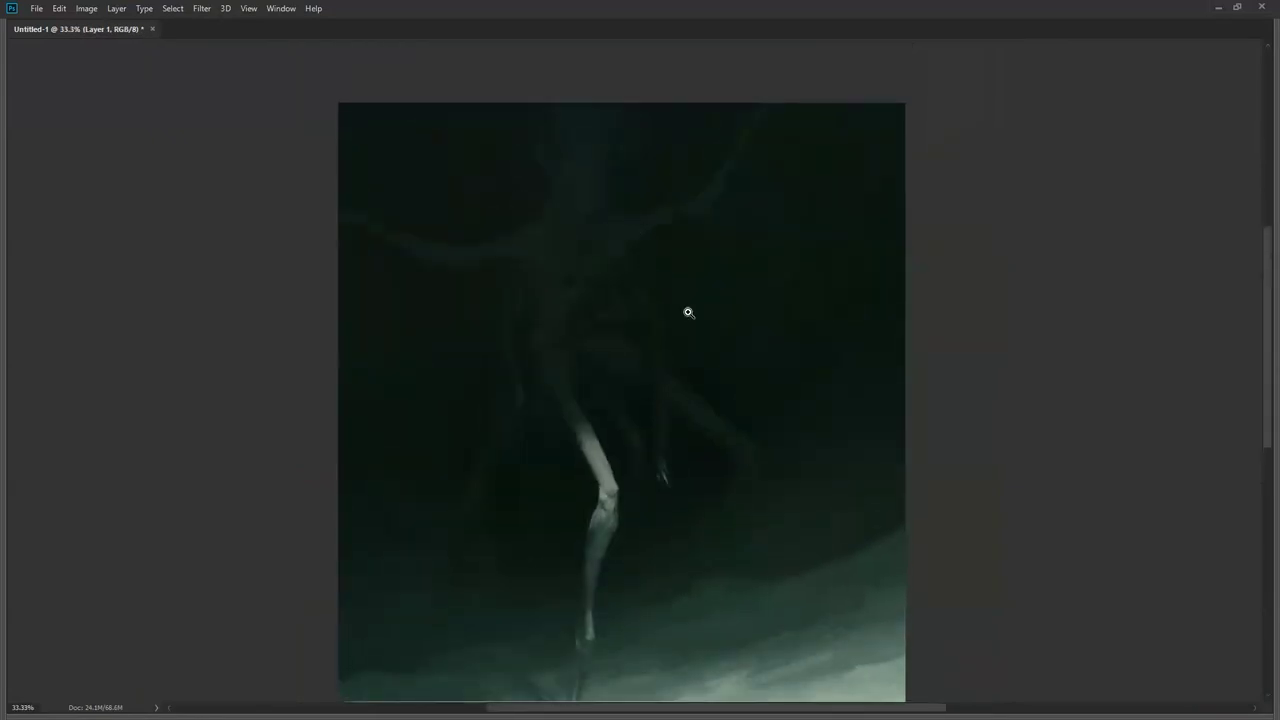
{"action": "scroll", "coordinate": [686, 309], "scroll_direction": "down", "scroll_amount": 5}
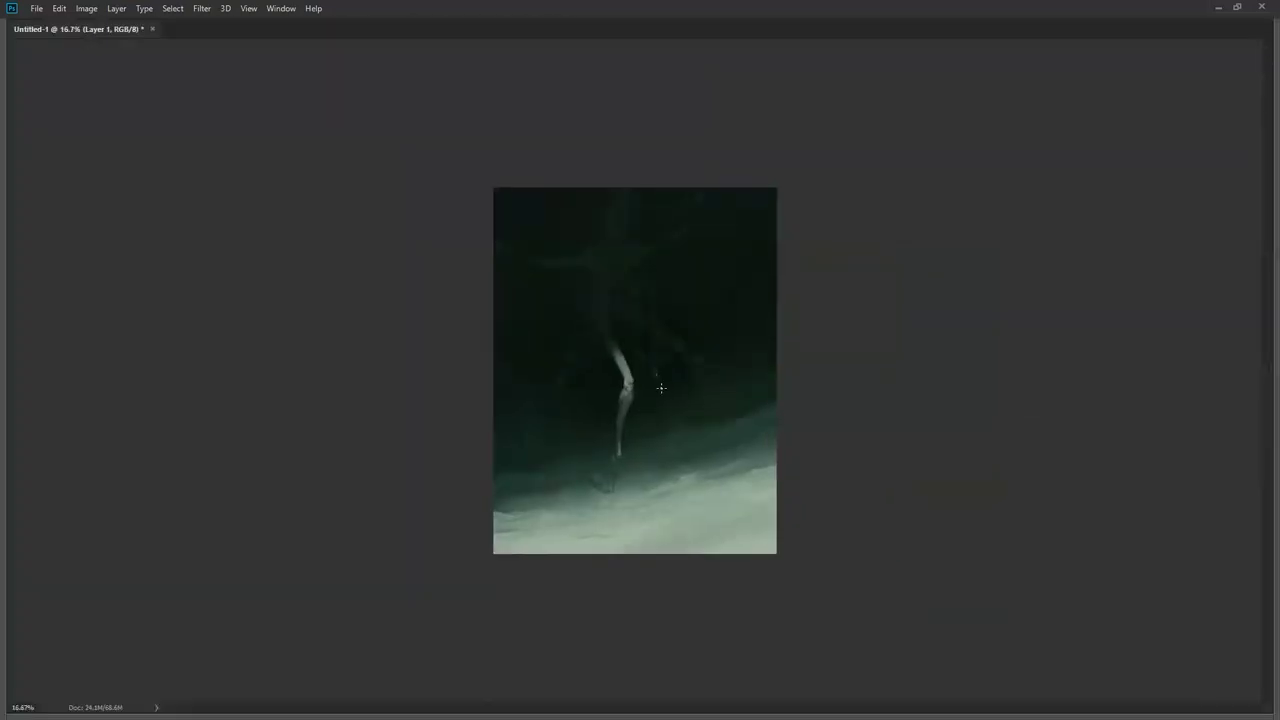
{"action": "key", "text": "ctrl+plus"}
{"action": "key", "text": "ctrl+plus"}
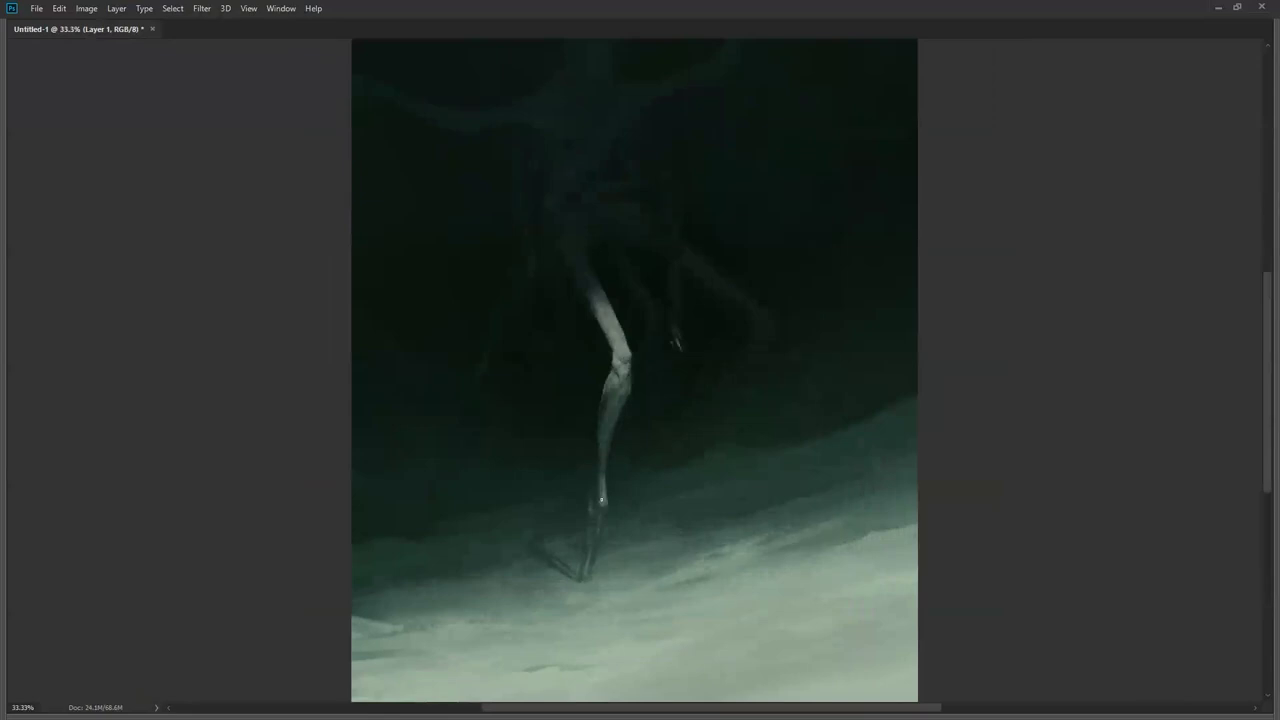
Step: Show the Color panel and choose a muted brown with hue 43 and saturation 25% for the standing leg
{"action": "right_click", "coordinate": [643, 395]}
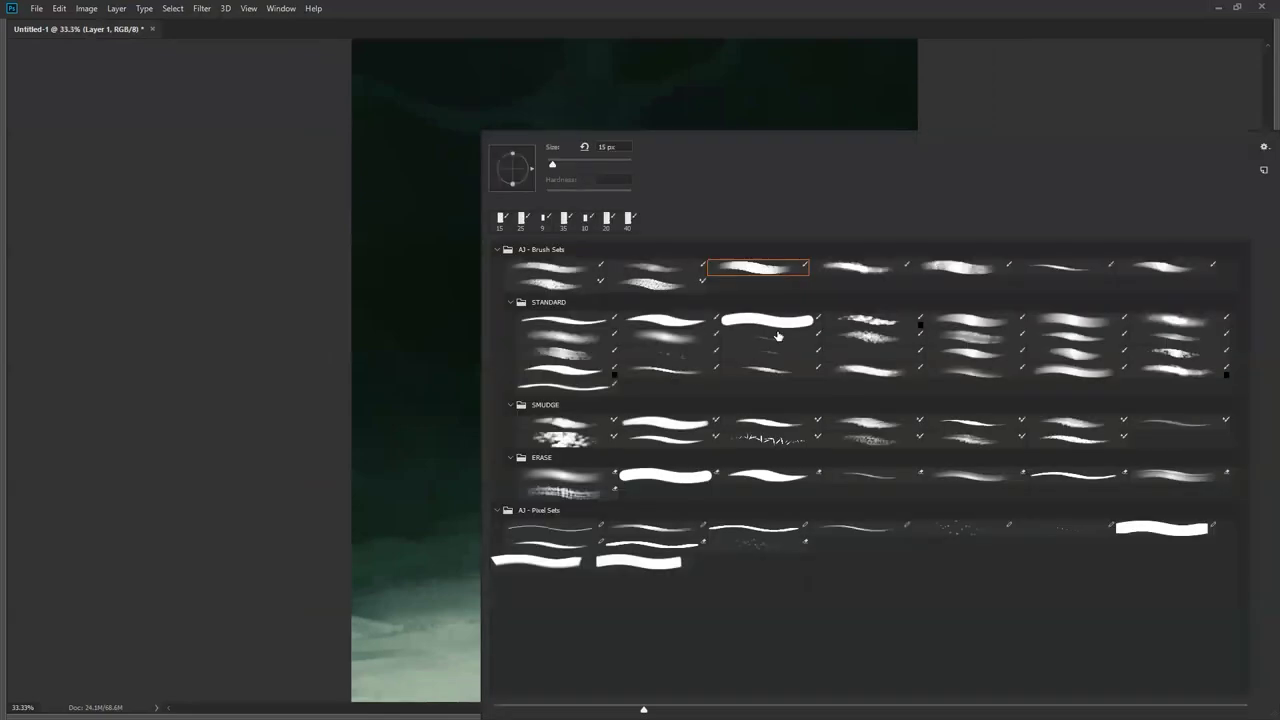
{"action": "left_click", "coordinate": [1077, 42]}
{"action": "key", "text": "F6"}
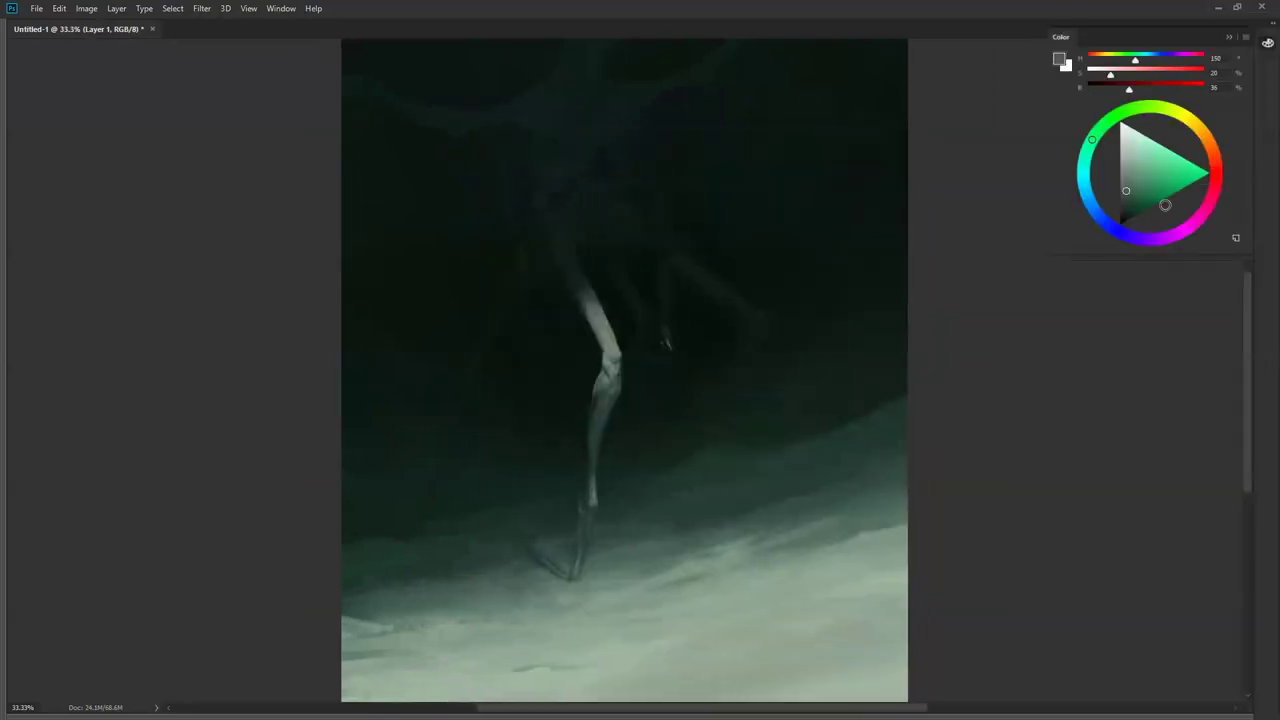
{"action": "left_click", "coordinate": [1198, 129]}
{"action": "left_click_drag", "start_coordinate": [1138, 188], "coordinate": [1127, 197]}
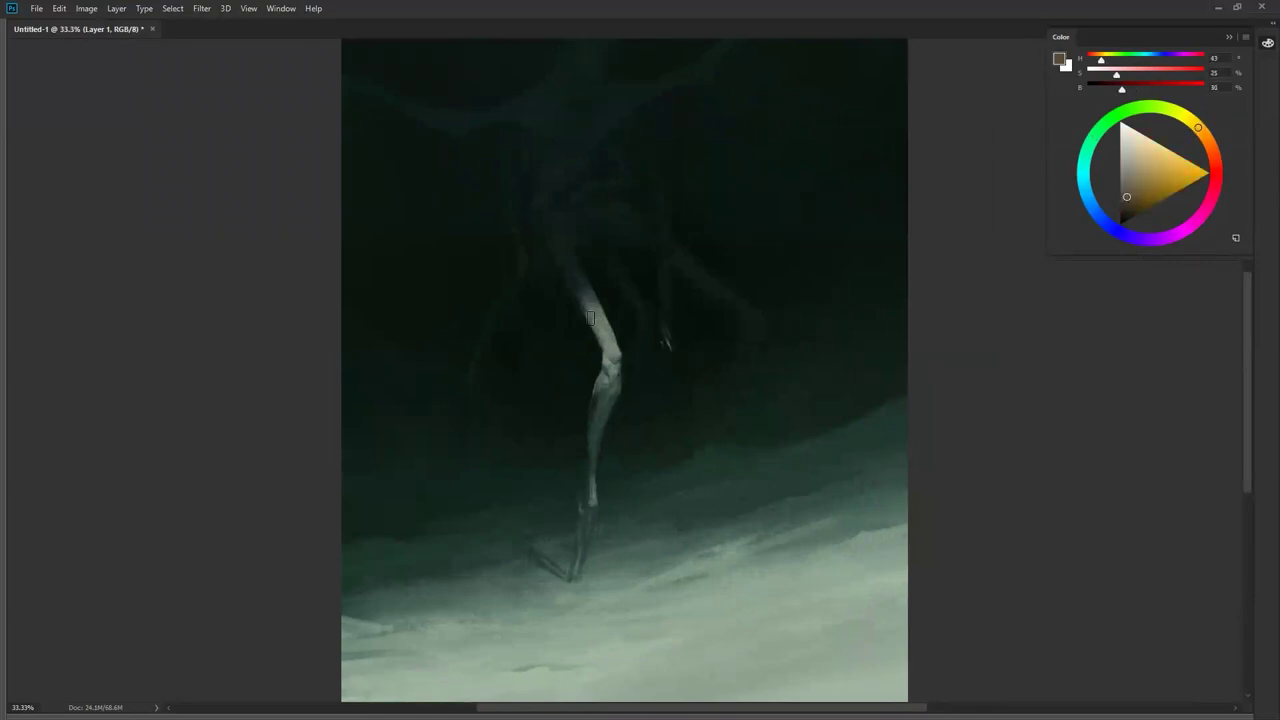
{"action": "key", "text": "ctrl+plus"}
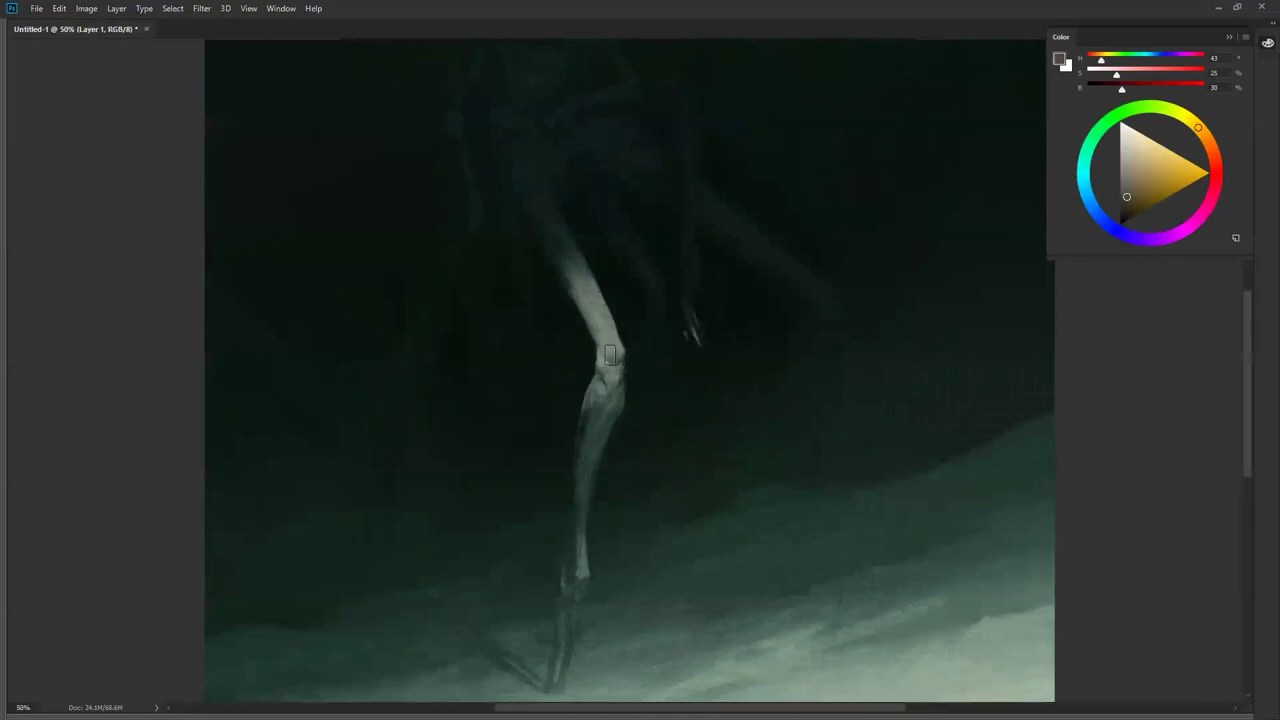
Step: Sample the pale thigh and mid-green shin tones and brush them from the knee down the upper shin
{"action": "left_click", "coordinate": [606, 333], "text": "alt"}
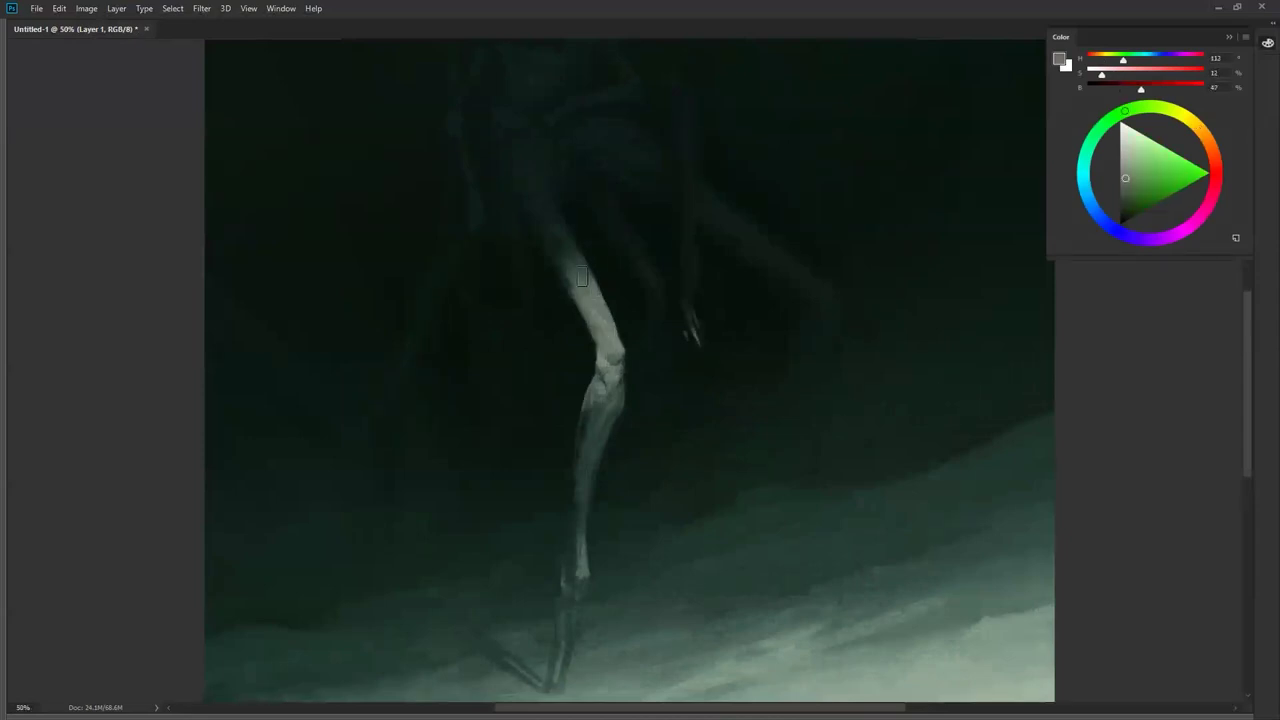
{"action": "mouse_move", "coordinate": [604, 366]}
{"action": "left_mouse_down"}
{"action": "mouse_move", "coordinate": [605, 402]}
{"action": "mouse_move", "coordinate": [614, 384]}
{"action": "mouse_move", "coordinate": [597, 395]}
{"action": "mouse_move", "coordinate": [583, 457]}
{"action": "left_mouse_up"}
{"action": "left_click", "coordinate": [597, 415], "text": "alt"}
{"action": "left_click_drag", "start_coordinate": [596, 412], "coordinate": [590, 436]}
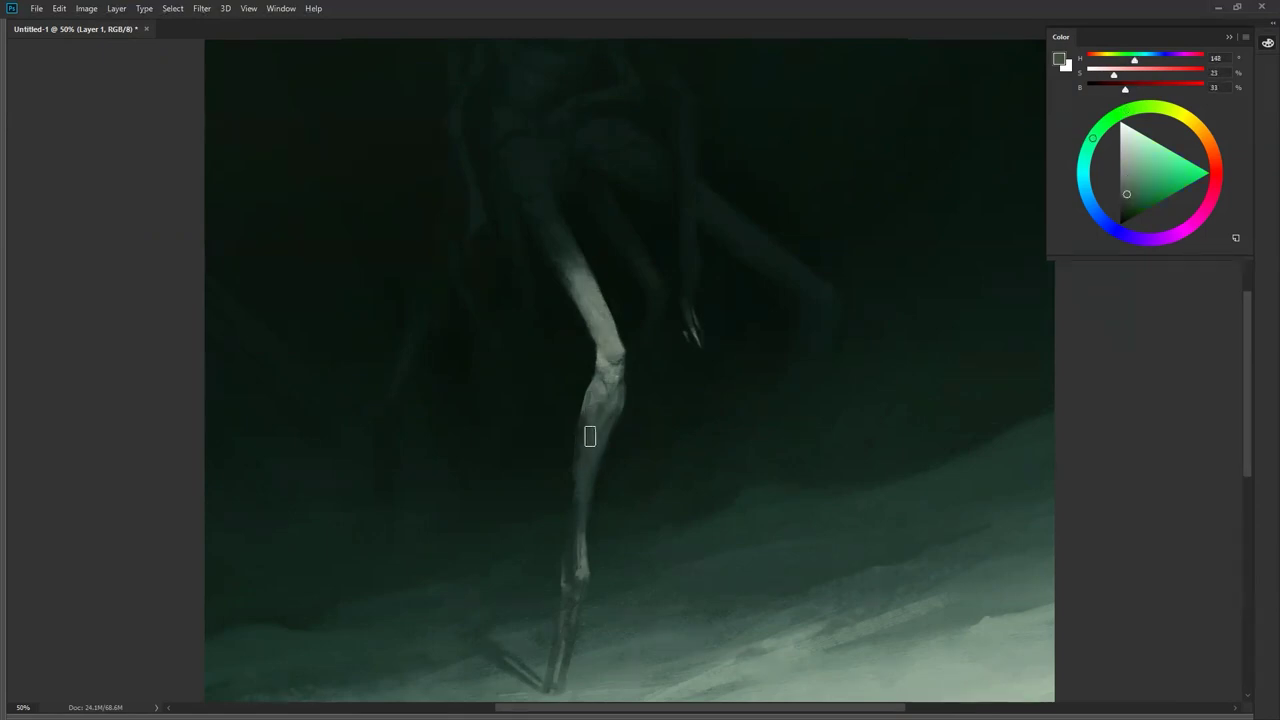
Step: Sample darker and lighter greens around the calf and refine the shin's edge and the form below the knee
{"action": "left_click", "coordinate": [575, 407], "text": "alt"}
{"action": "left_click", "coordinate": [574, 409], "text": "alt"}
{"action": "left_click_drag", "start_coordinate": [574, 417], "coordinate": [570, 461]}
{"action": "left_click", "coordinate": [584, 418], "text": "alt"}
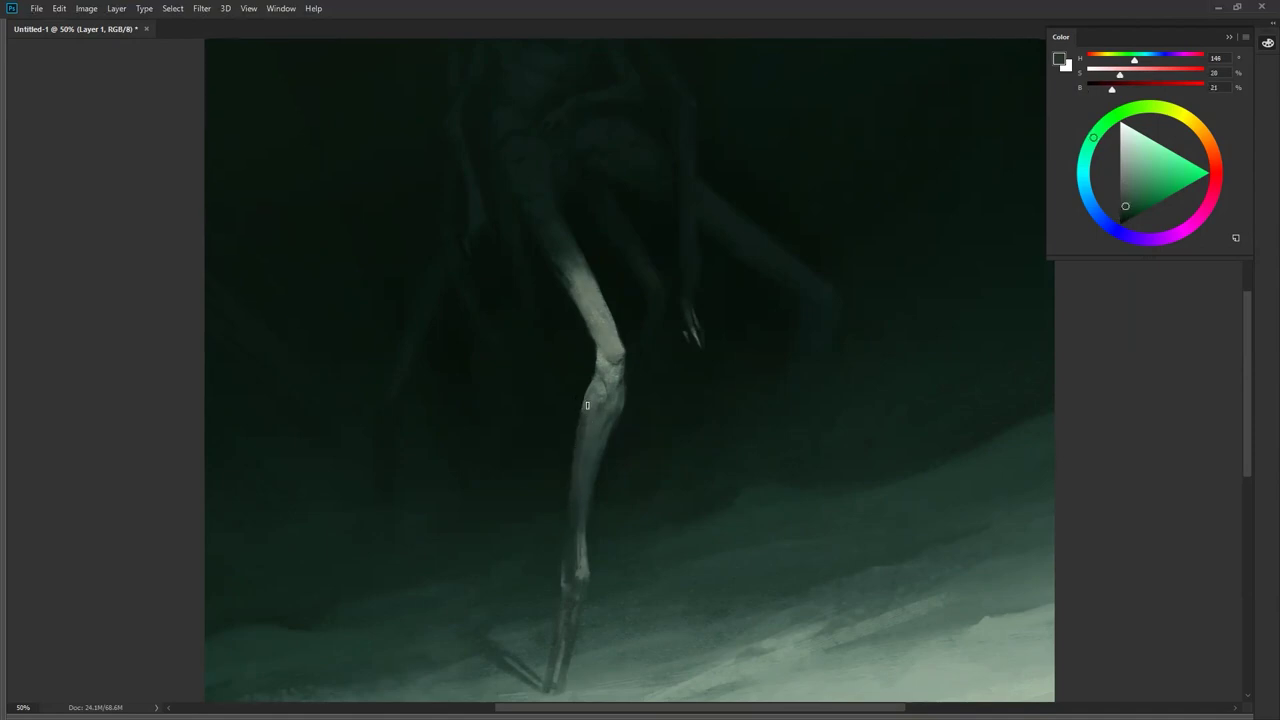
{"action": "left_click", "coordinate": [598, 396], "text": "alt"}
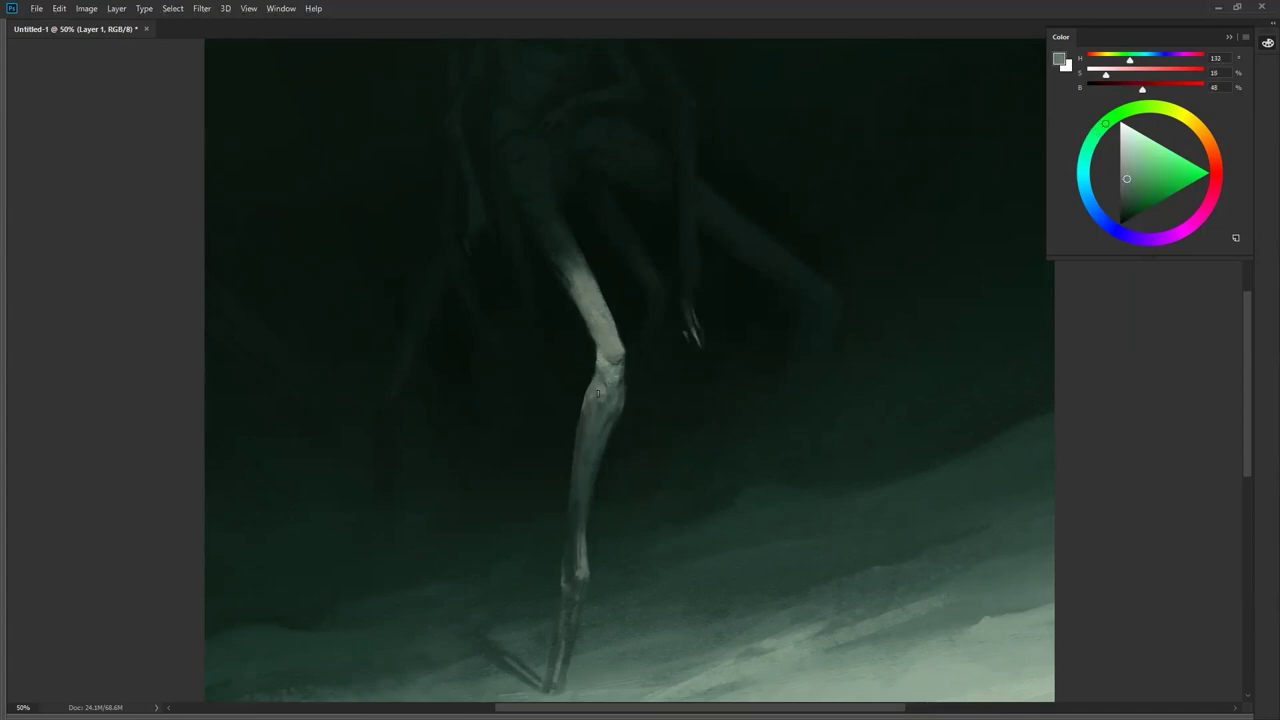
{"action": "left_click", "coordinate": [592, 417], "text": "alt"}
Step: Flip the canvas horizontally, then sample the knee tone and dark background to refine the knee and upper thigh edges
{"action": "key", "text": "z"}
{"action": "left_click", "coordinate": [585, 537], "text": "alt"}
{"action": "left_click", "coordinate": [585, 537], "text": "alt"}
{"action": "left_click", "coordinate": [586, 545], "text": "alt"}
{"action": "key", "text": "ctrl+shift+h"}
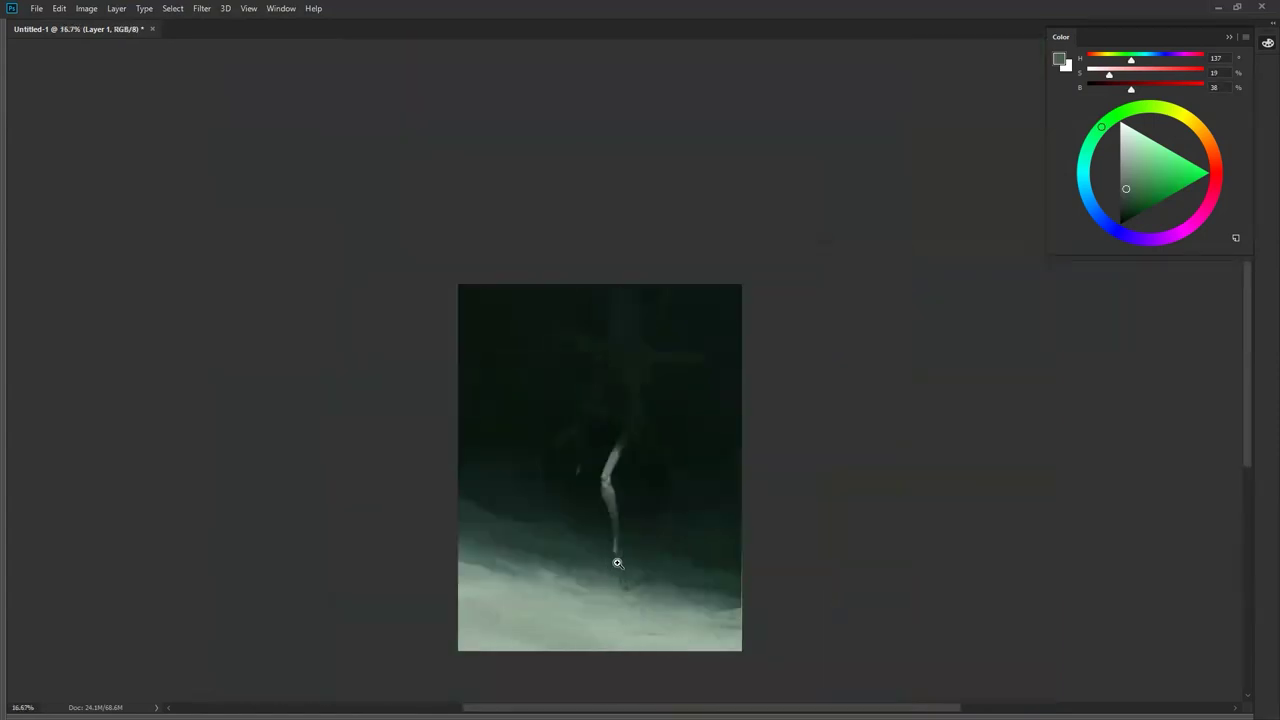
{"action": "scroll", "coordinate": [640, 549], "scroll_direction": "up", "scroll_amount": 4}
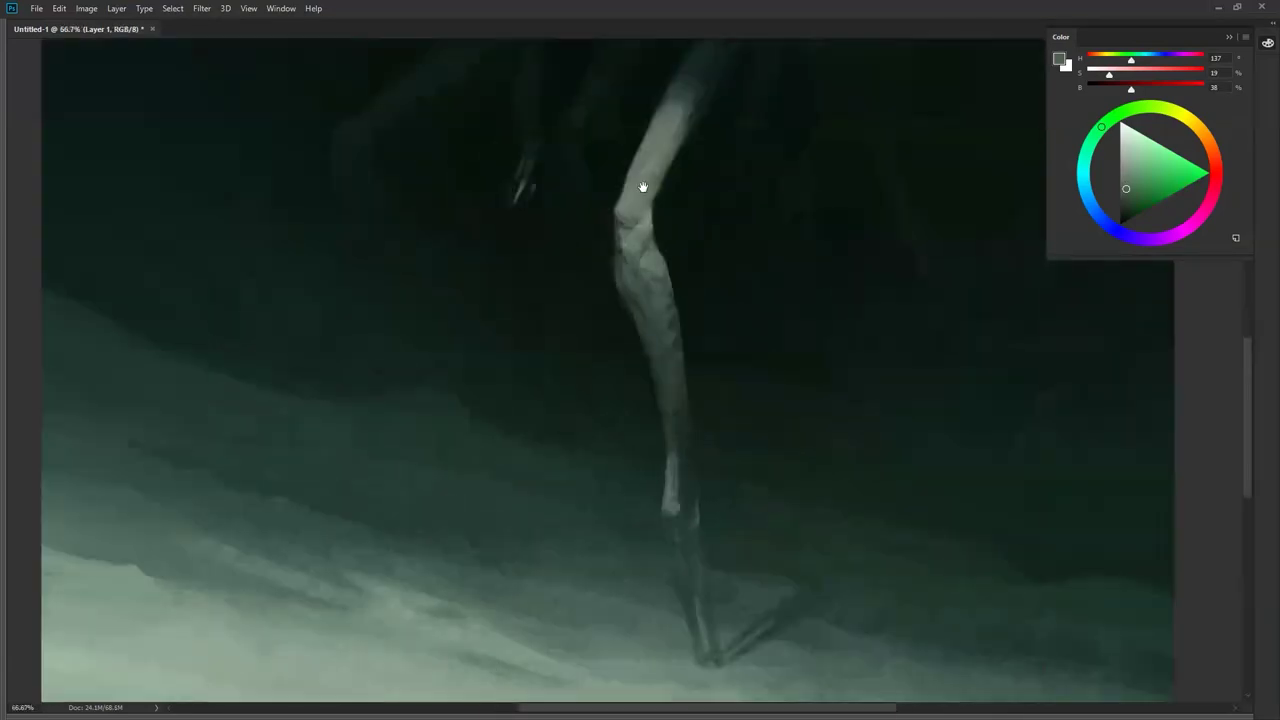
{"action": "left_click_drag", "start_coordinate": [637, 193], "coordinate": [586, 338]}
{"action": "left_click", "coordinate": [567, 366], "text": "alt"}
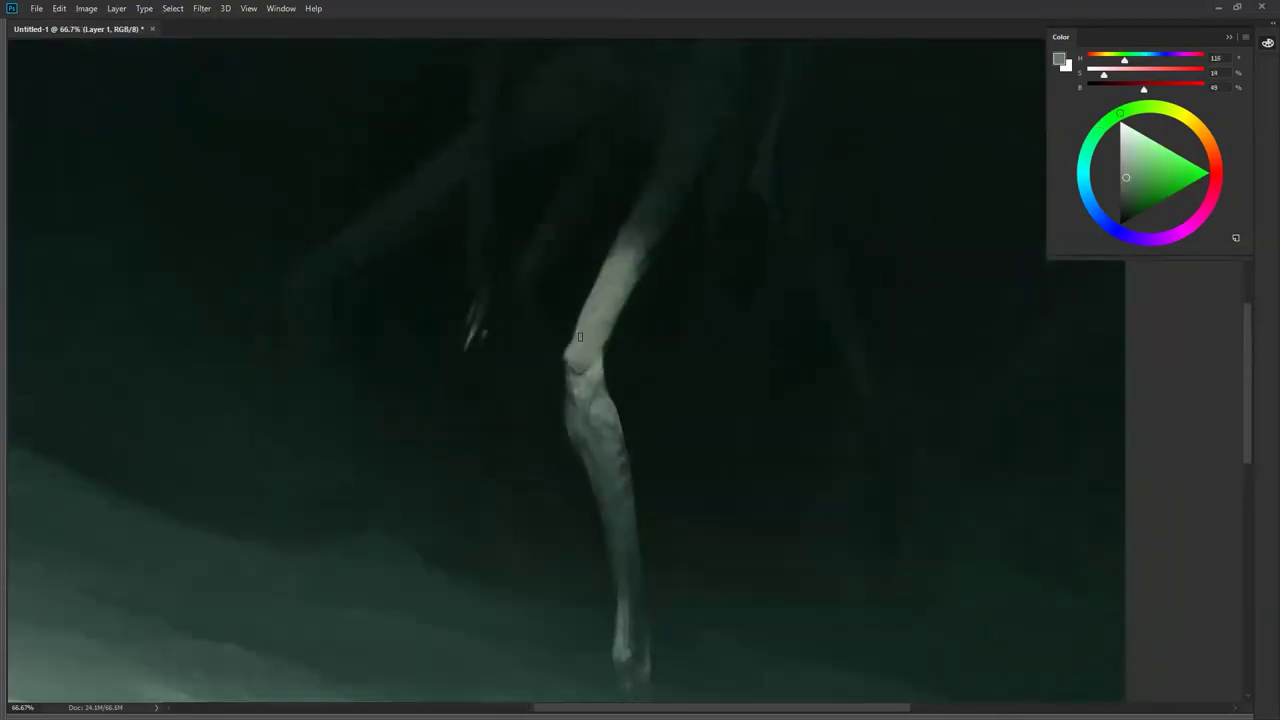
{"action": "left_click", "coordinate": [649, 244], "text": "alt"}
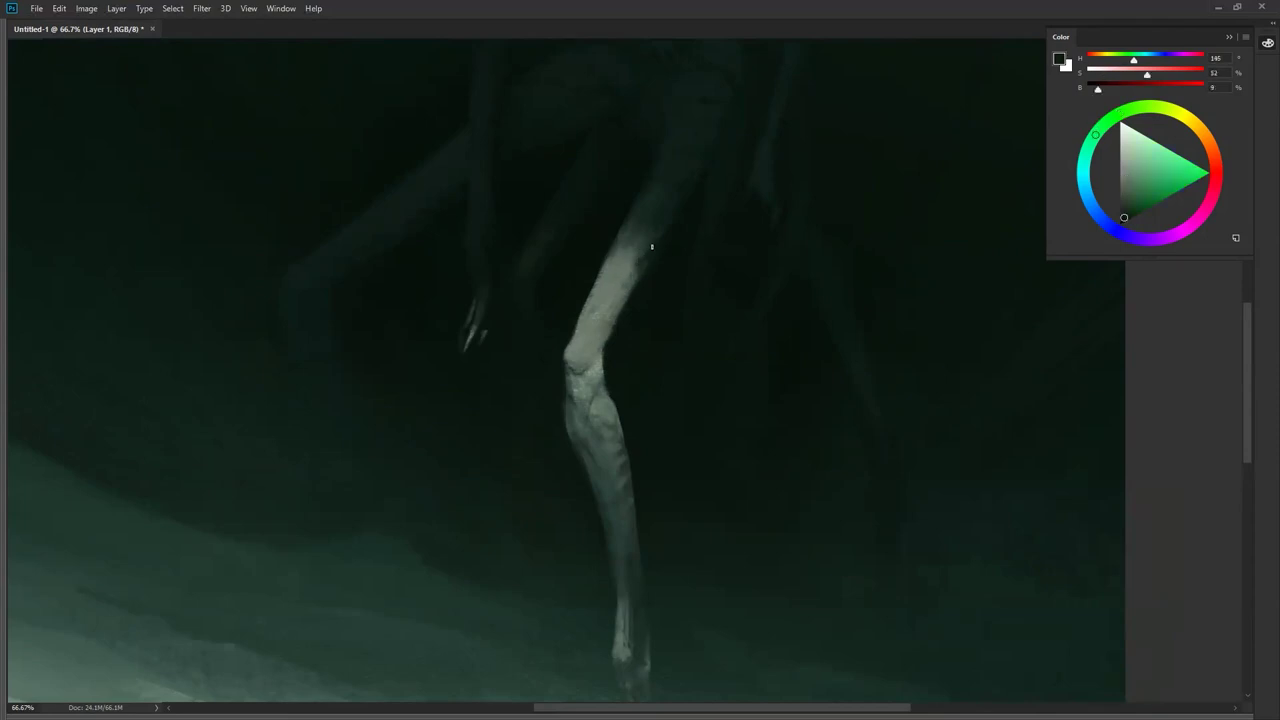
Step: Flip the canvas horizontally and view the whole painting in full screen mode on black
{"action": "scroll", "coordinate": [590, 356], "scroll_direction": "down", "scroll_amount": 3}
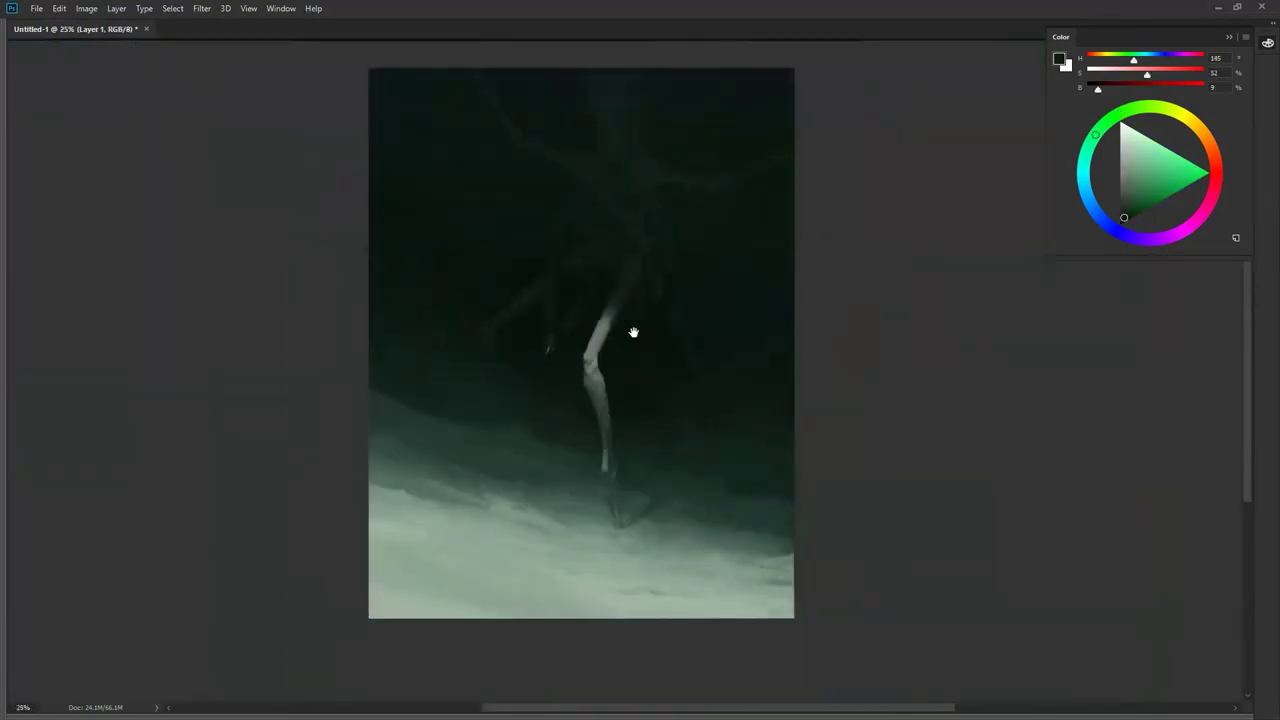
{"action": "left_click_drag", "start_coordinate": [631, 331], "coordinate": [655, 420]}
{"action": "scroll", "coordinate": [674, 395], "scroll_direction": "down", "scroll_amount": 1}
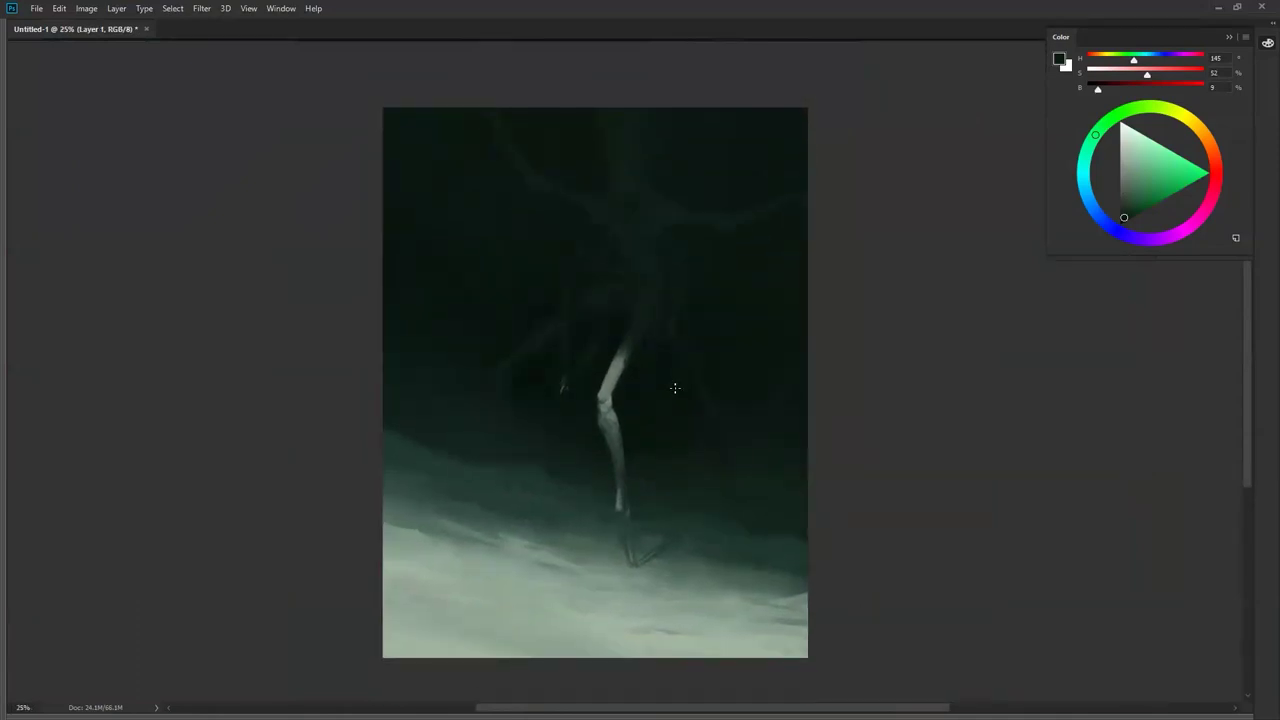
{"action": "key", "text": "ctrl+shift+h"}
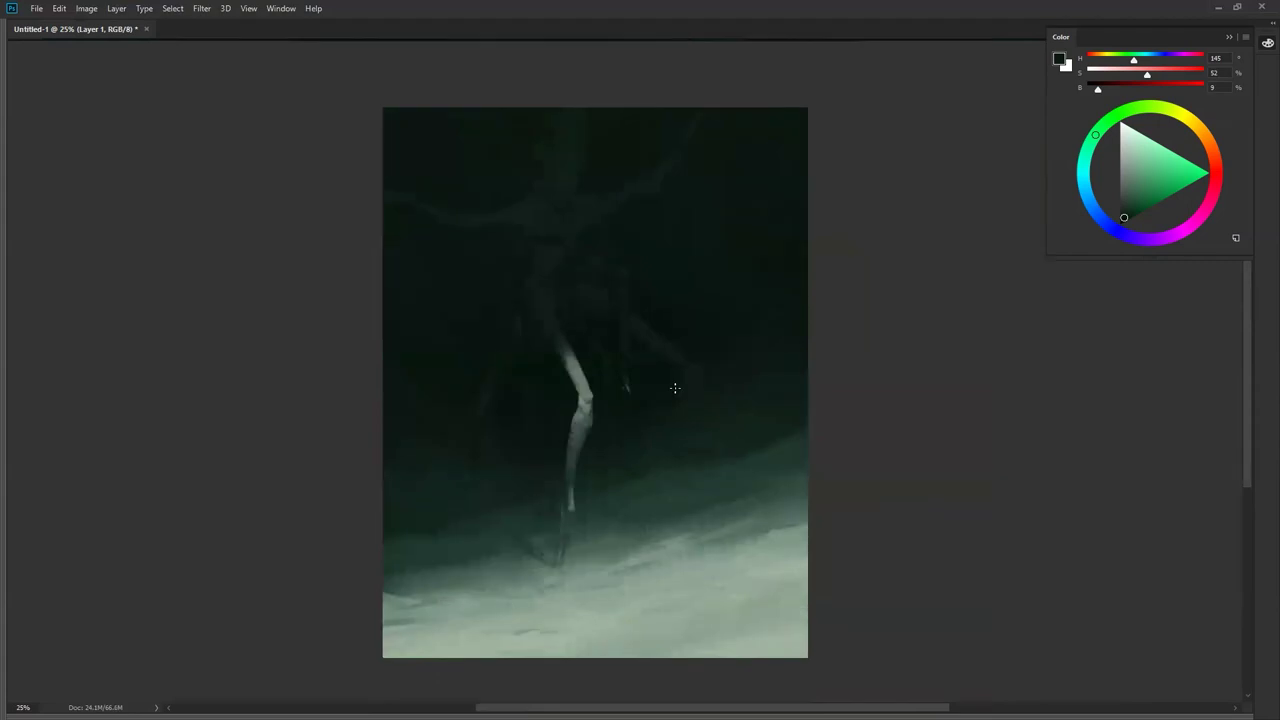
{"action": "key", "text": "f"}
{"action": "key", "text": "f"}
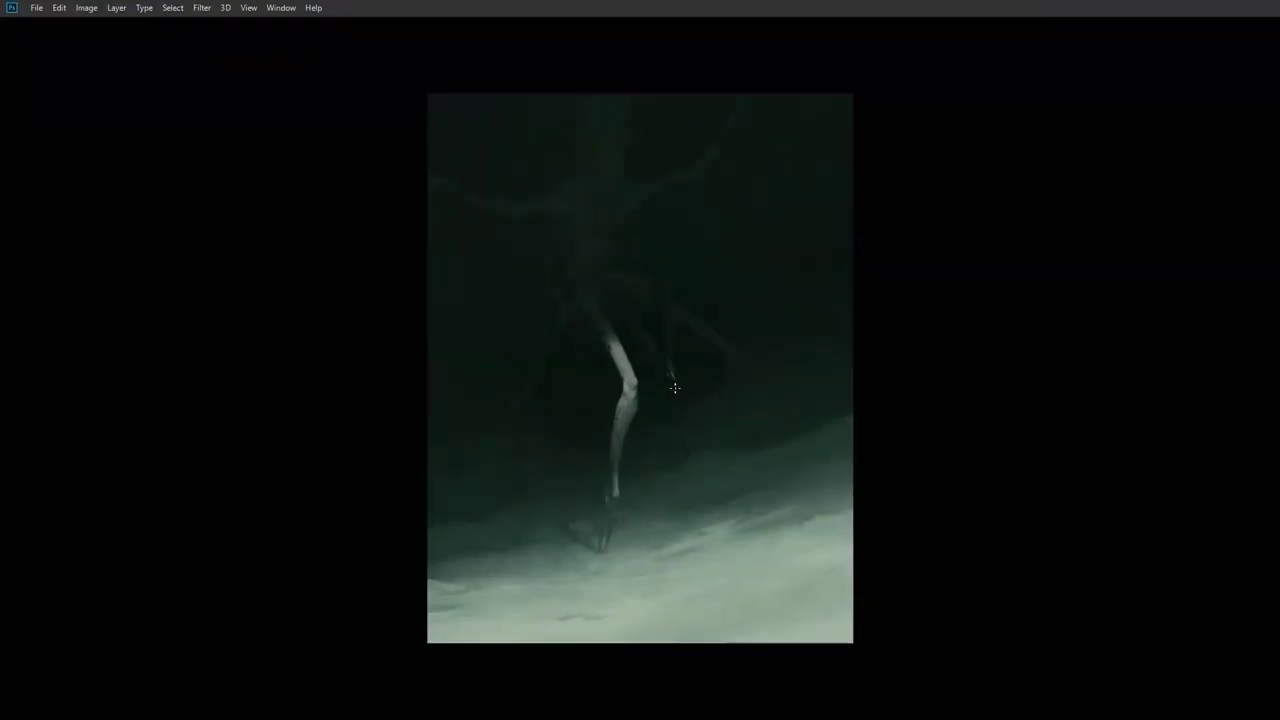
{"action": "key", "text": "f"}
{"action": "left_click_drag", "start_coordinate": [775, 298], "coordinate": [808, 320]}
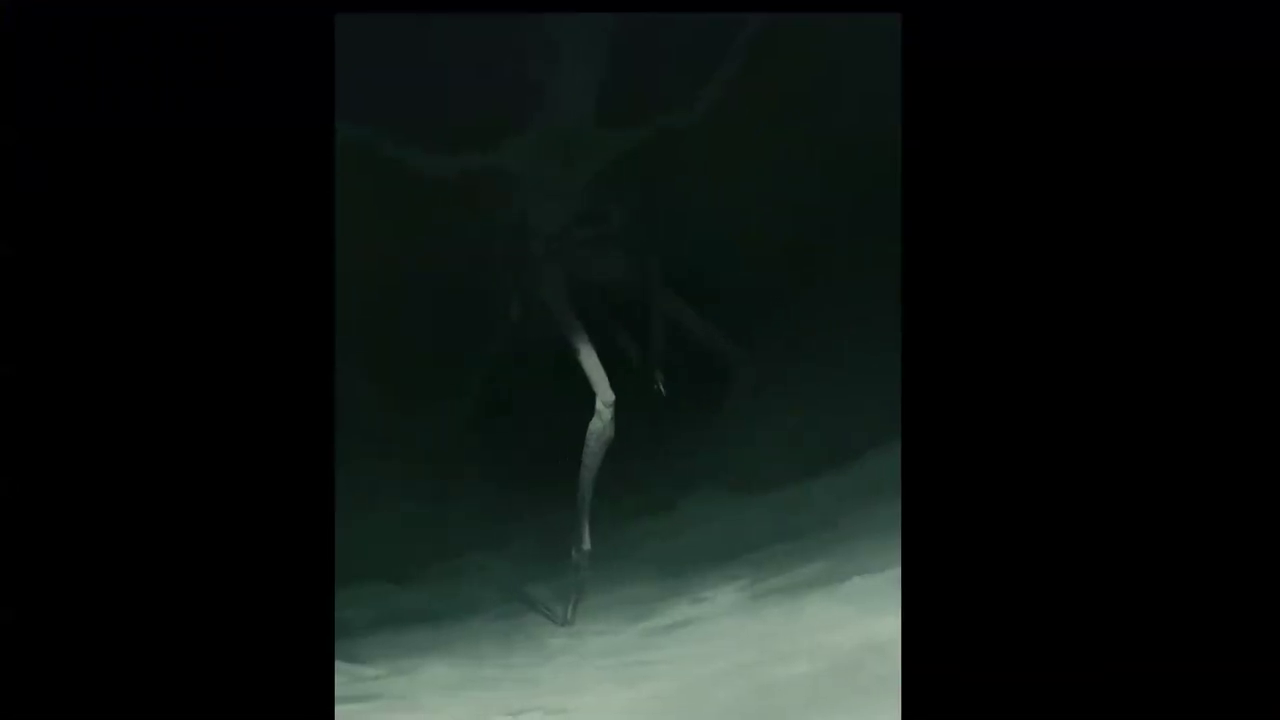